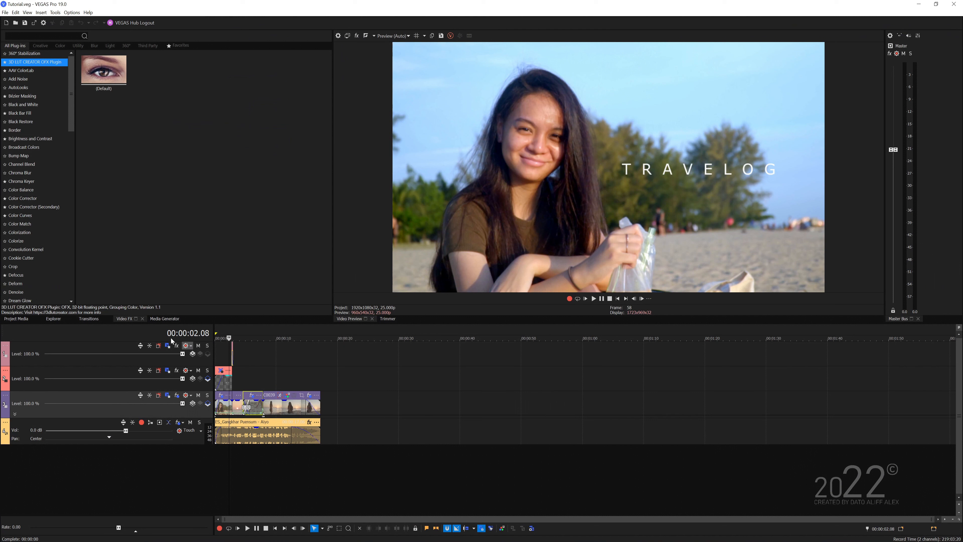
Step: Show the project media in VEGAS Pro, then bring up the media pool on DaVinci Resolve's Edit page
left_click(20, 318)
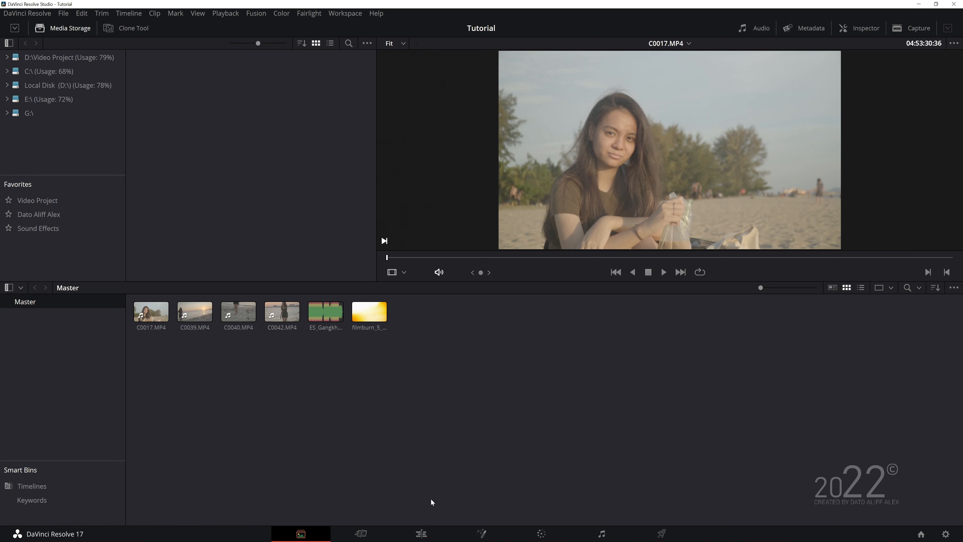
left_click(429, 530)
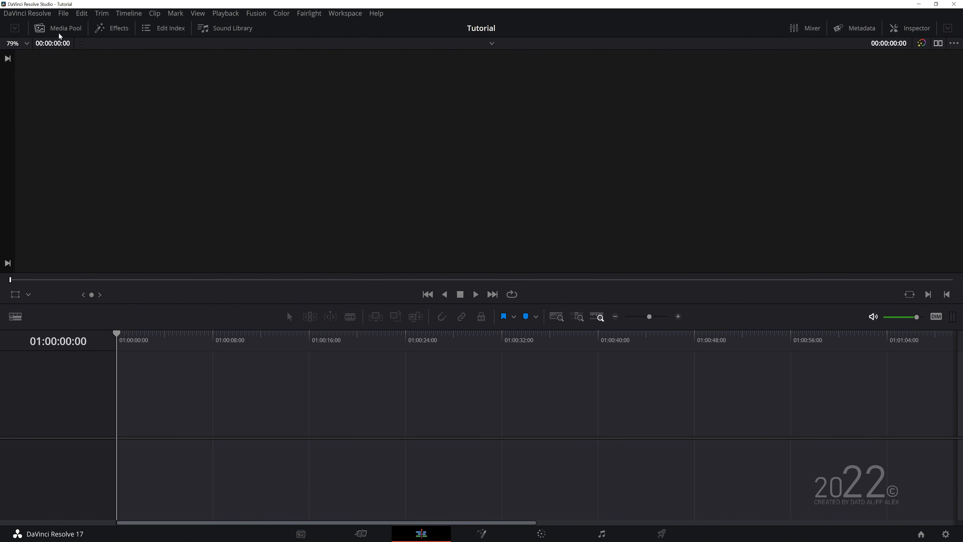
left_click(59, 35)
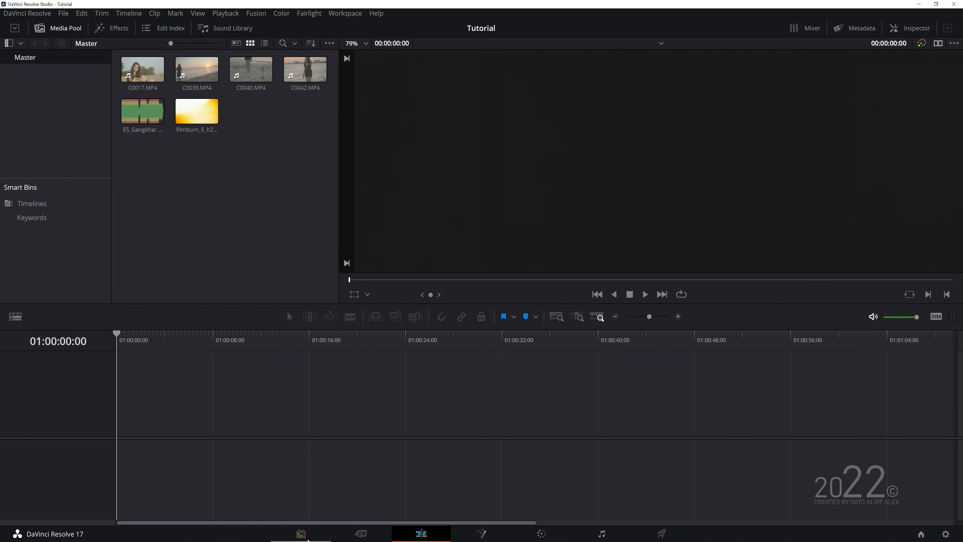
left_click(308, 539)
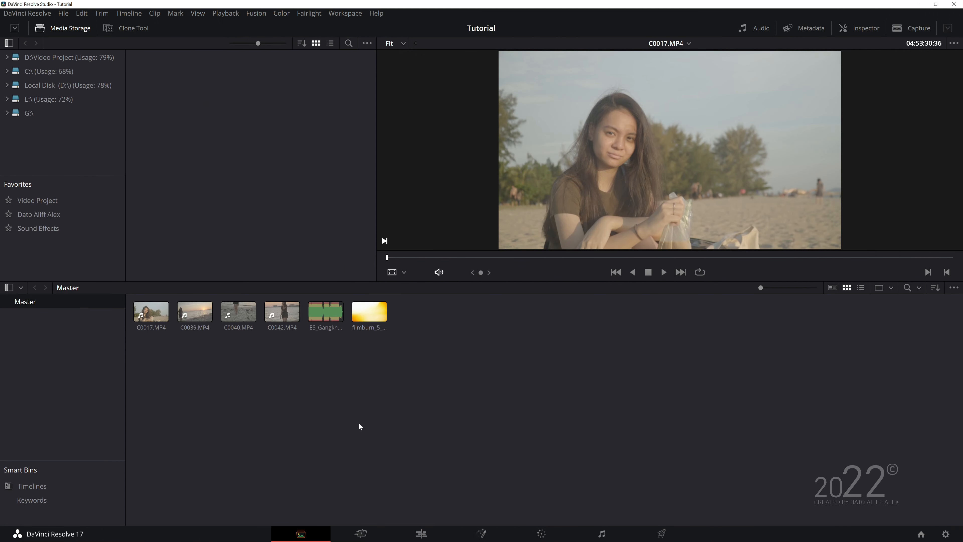
left_click(423, 527)
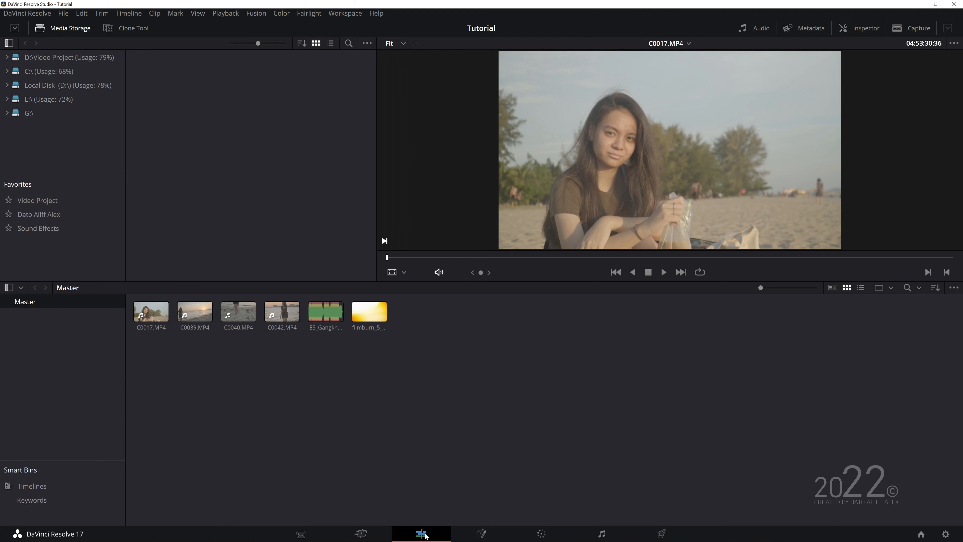
left_click(51, 31)
left_click(50, 30)
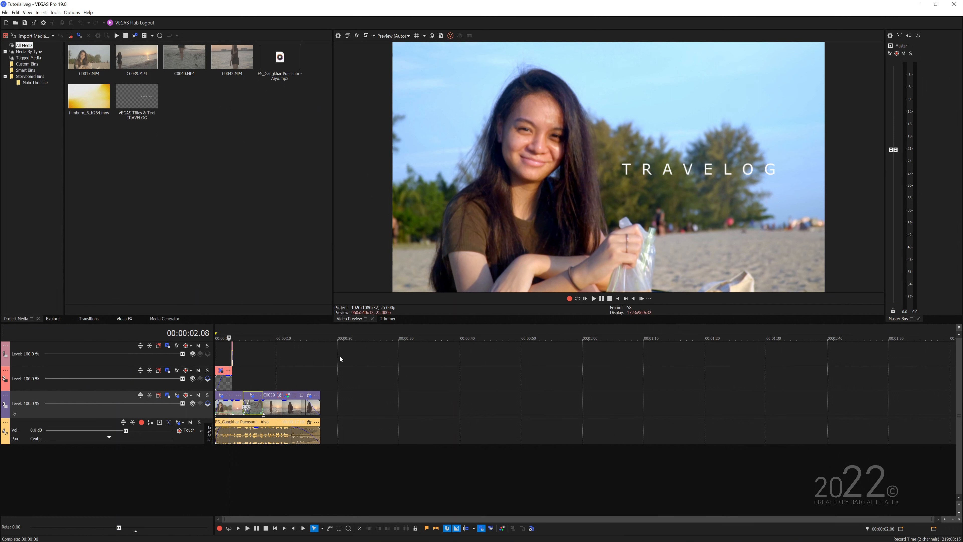
Step: Back in VEGAS Pro, review the opening clips C0017 and C0042 and the TRAVELOG title along the timeline
scroll(339, 358, "up", 10)
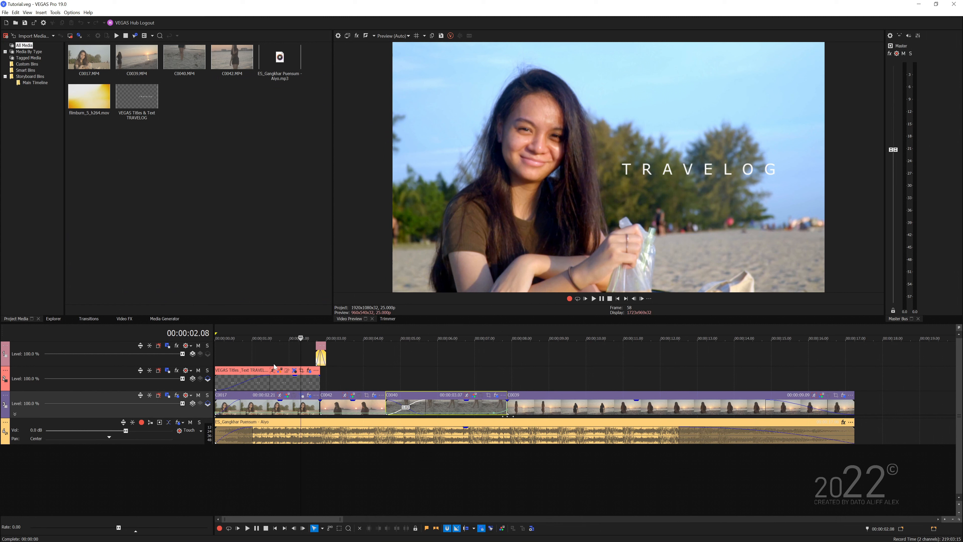
left_click(257, 363)
left_click_drag(257, 359, 243, 390)
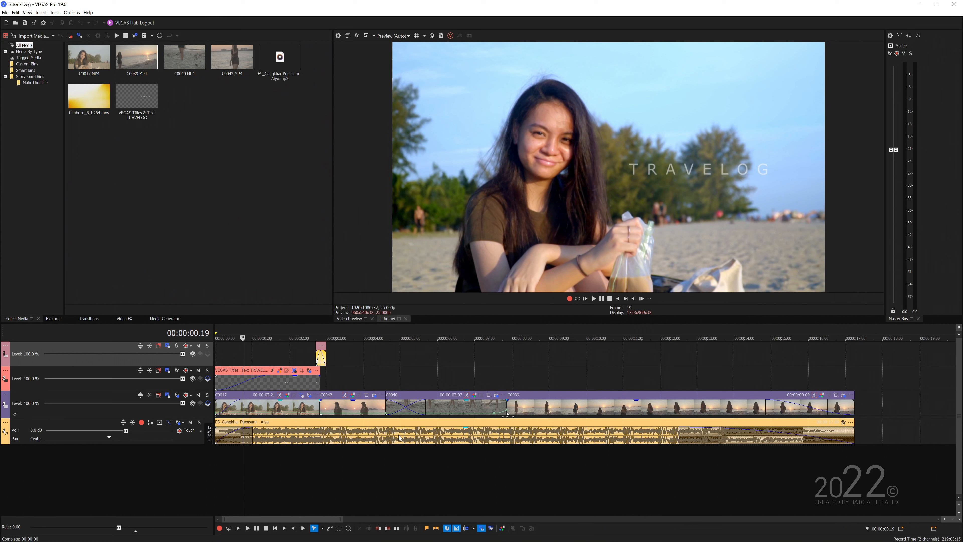
left_click(350, 379)
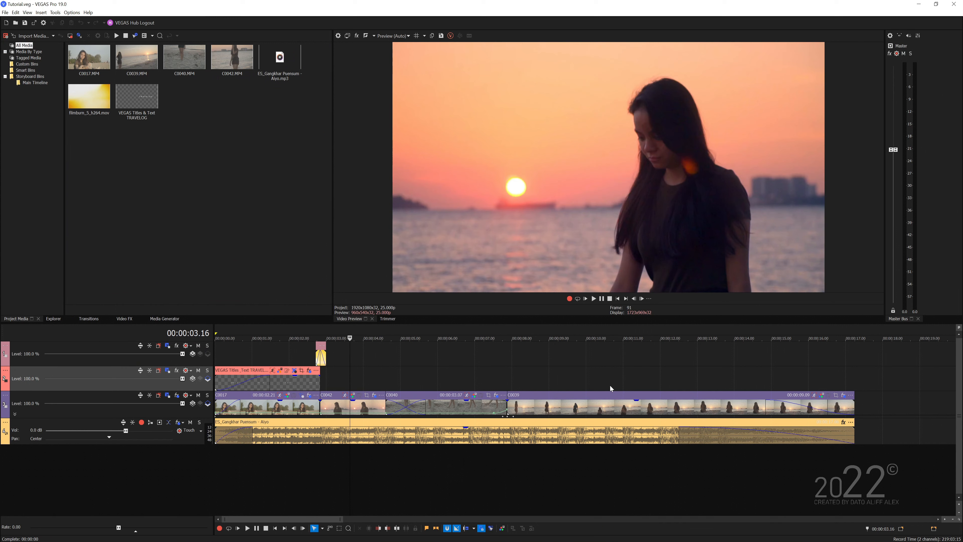
left_click(280, 354)
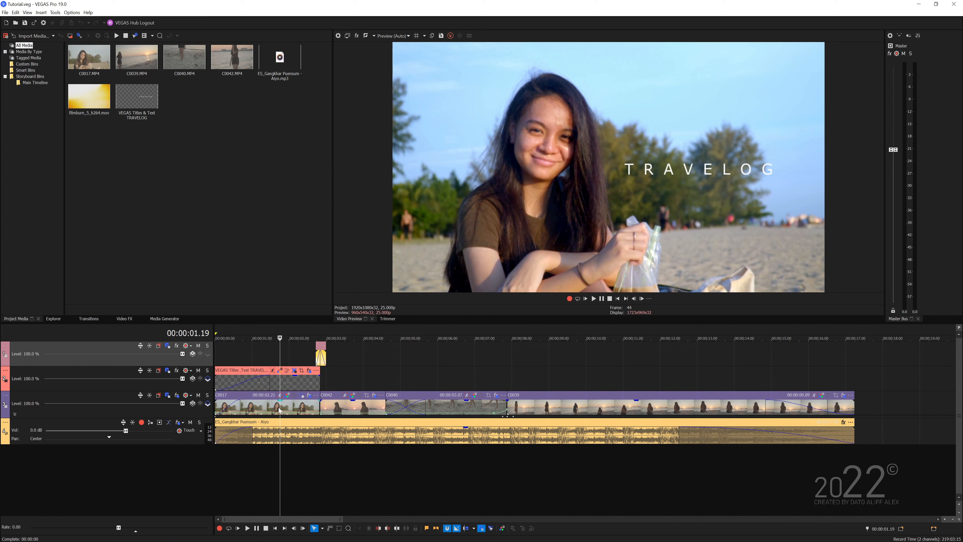
left_click_drag(280, 411, 277, 411)
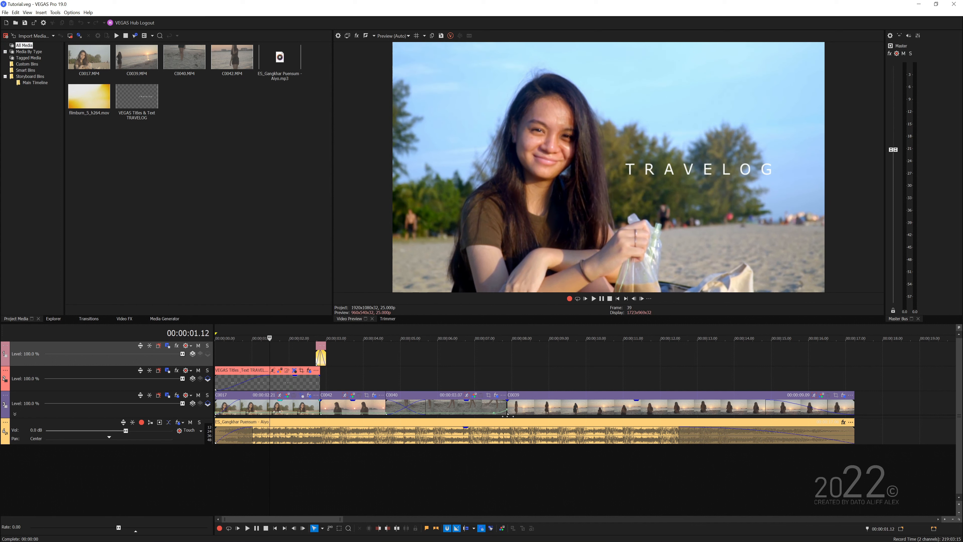
Step: Inspect the Pan/Crop zoom animation of clip C0017 by moving through its keyframe timeline
left_click(302, 395)
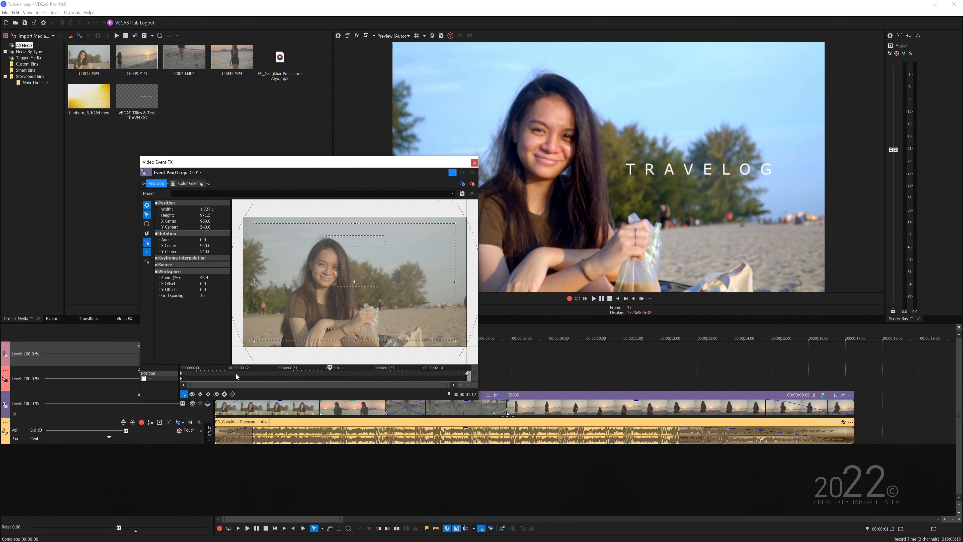
left_click_drag(330, 367, 411, 367)
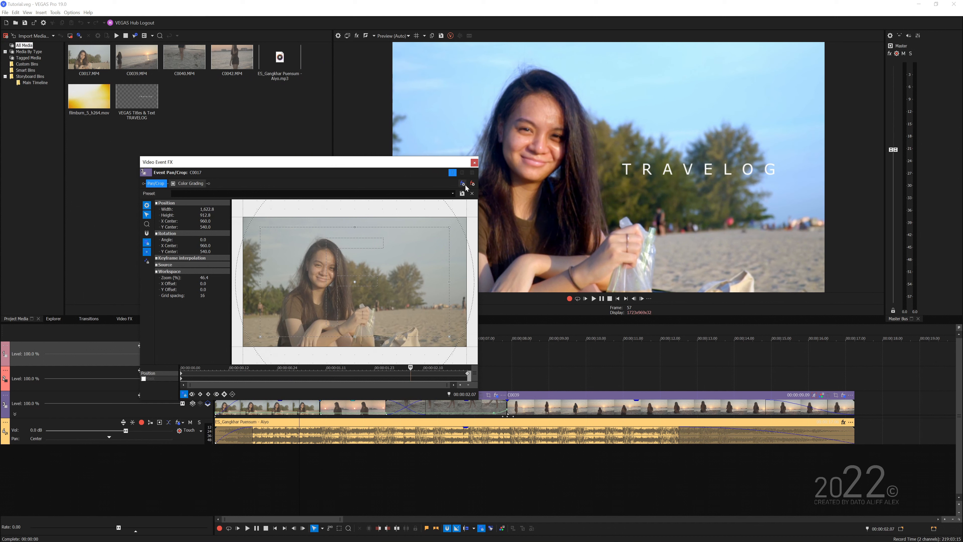
left_click(474, 162)
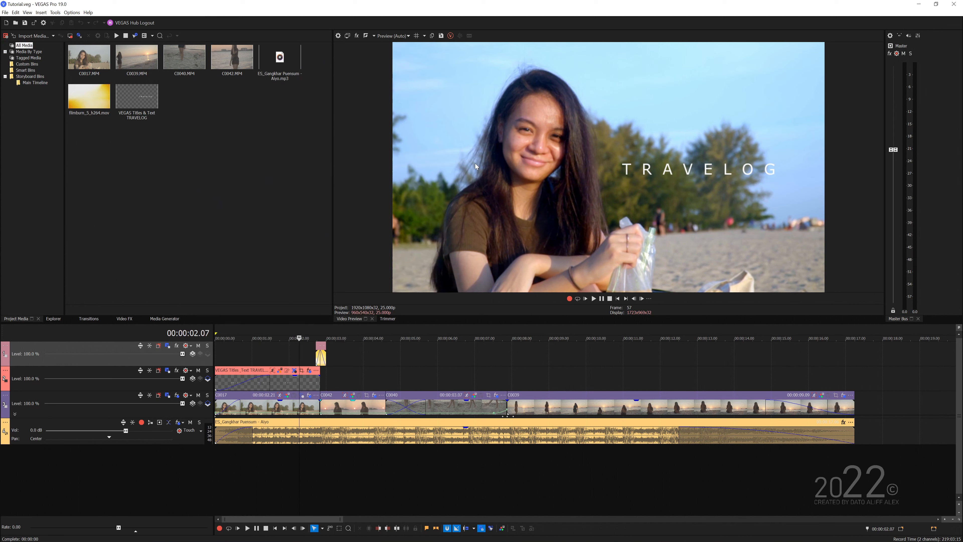
Step: Examine the TRAVELOG title's text settings and its tracking animation in the media generator
left_click(294, 378)
left_click(294, 371)
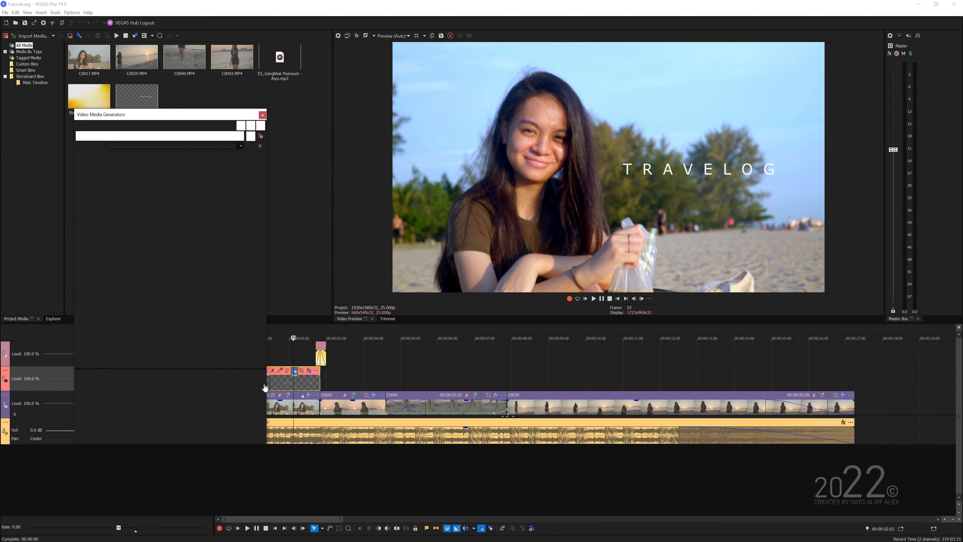
mouse_move(222, 374)
left_mouse_down()
mouse_move(129, 374)
mouse_move(232, 373)
left_mouse_up()
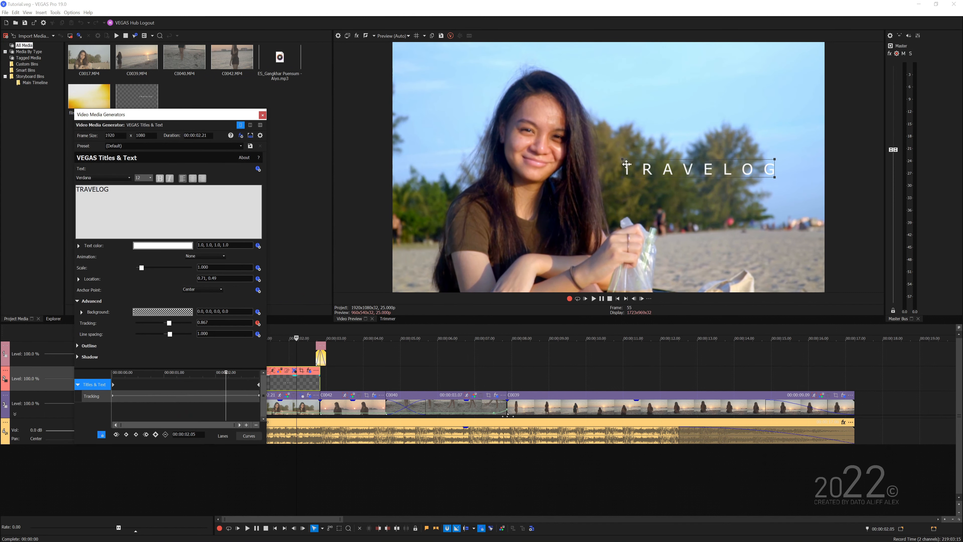
left_click(262, 116)
Step: Examine the film burn overlay placed at the cut between clips C0017 and C0042
left_click(320, 355)
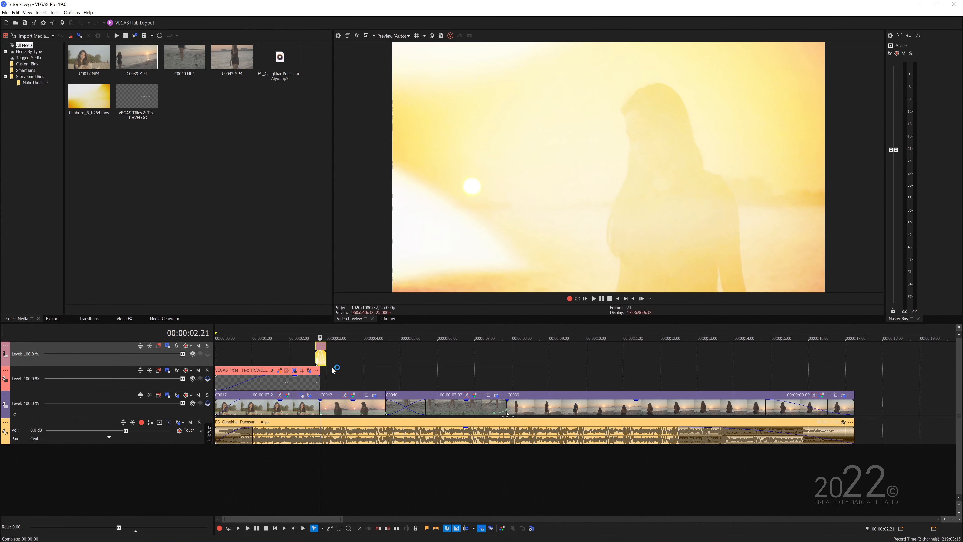
scroll(422, 451, "up", 5)
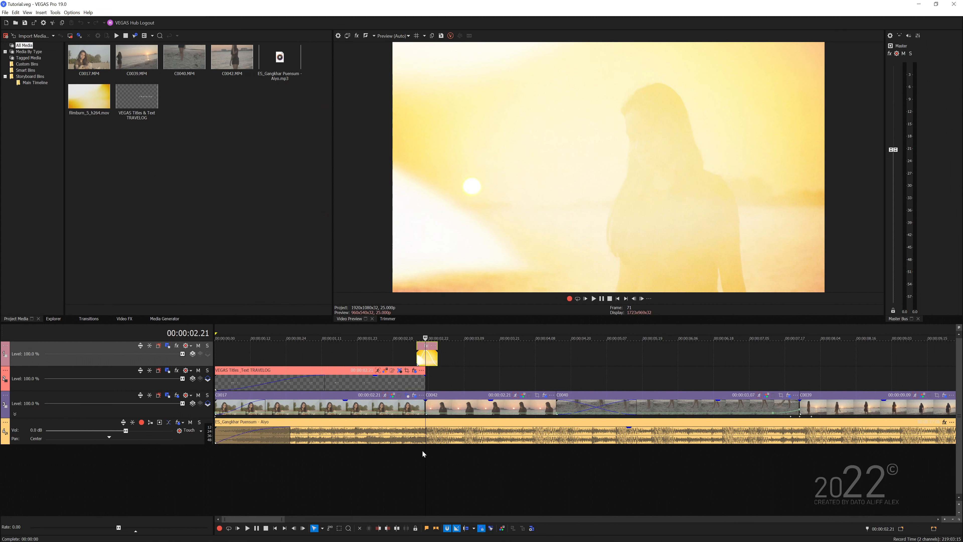
mouse_move(426, 456)
left_mouse_down()
mouse_move(408, 456)
mouse_move(437, 456)
left_mouse_up()
scroll(448, 446, "down", 4)
Step: Inspect clip C0040 and its transition into clip C0039
left_click(413, 405)
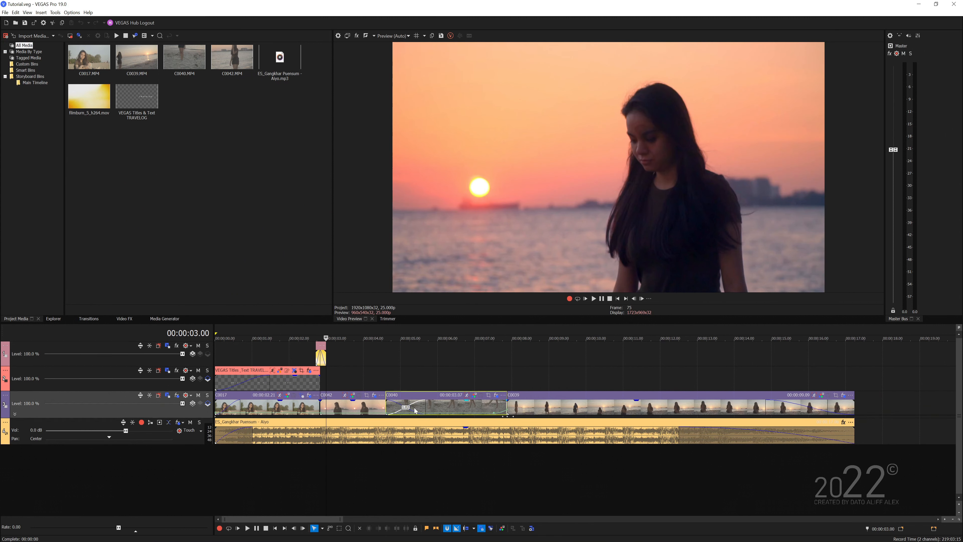
left_click(478, 411)
left_click_drag(479, 410, 507, 416)
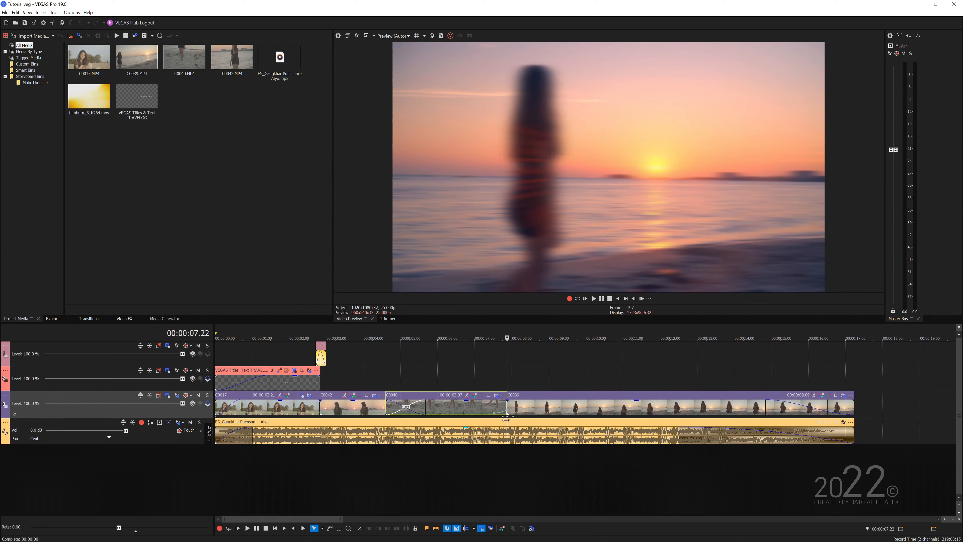
Step: Look up Linear Blur among the blur effects, inspect its keyframed amount on video track 3, and return the playhead to the title
left_click(124, 318)
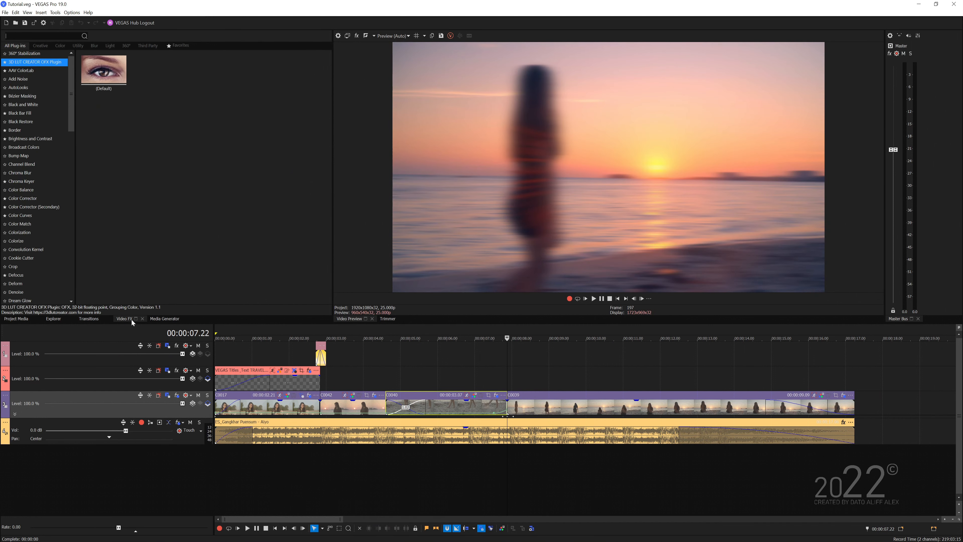
left_click(94, 45)
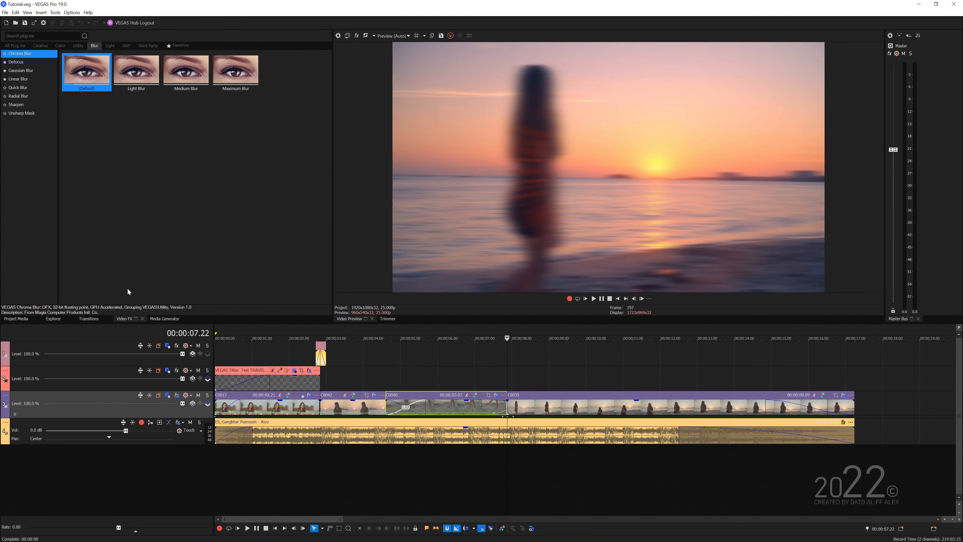
left_click(30, 79)
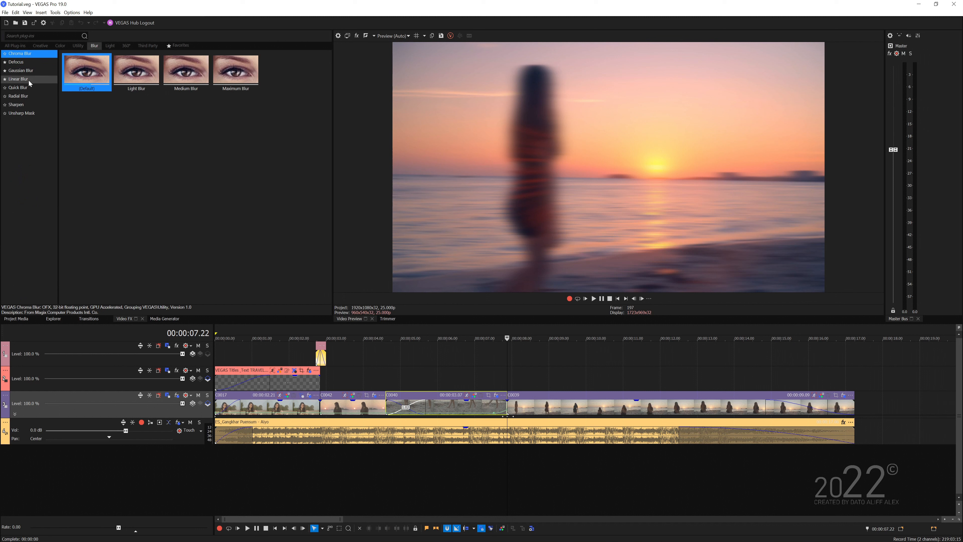
left_click(176, 395)
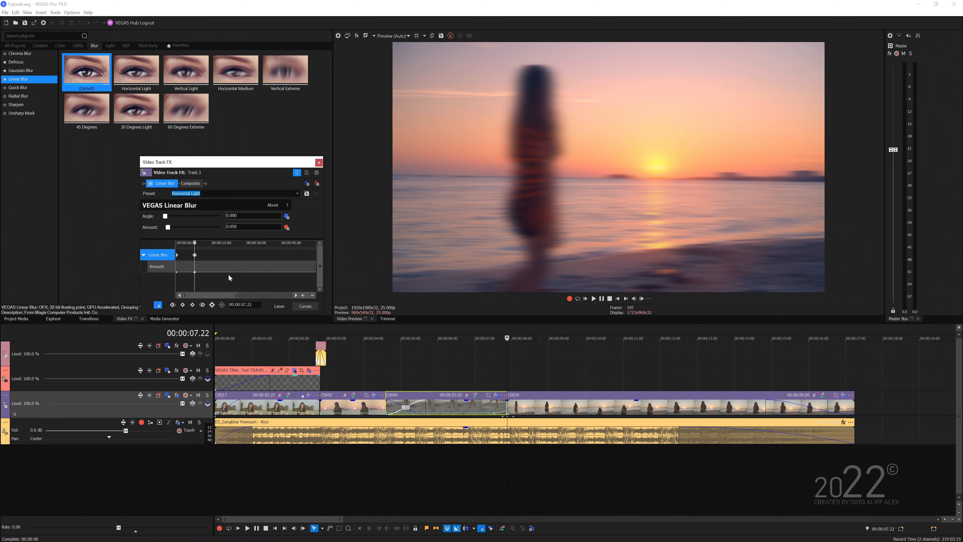
scroll(254, 273, "up", 2)
left_click_drag(246, 245, 269, 244)
left_click(318, 163)
scroll(470, 421, "down", 5)
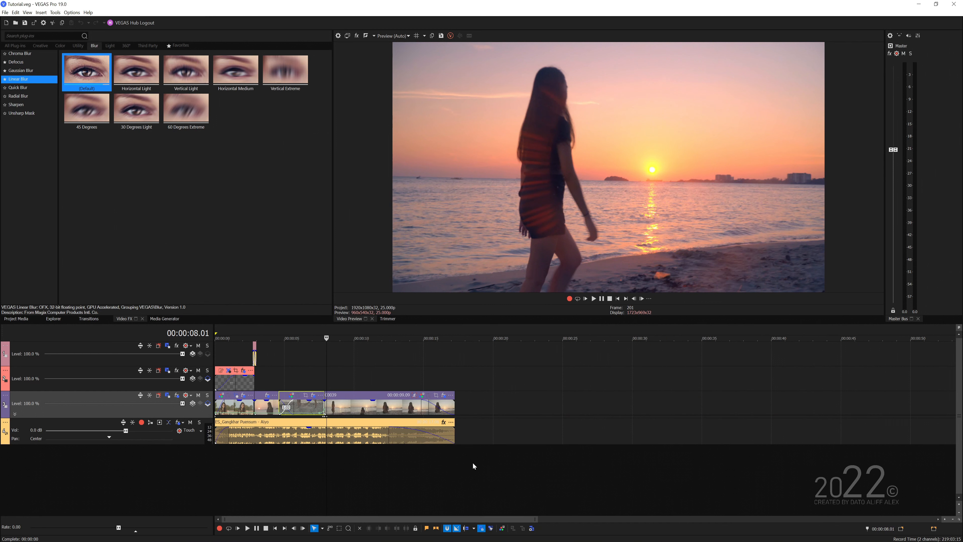
left_click(380, 358)
left_click_drag(381, 370, 246, 372)
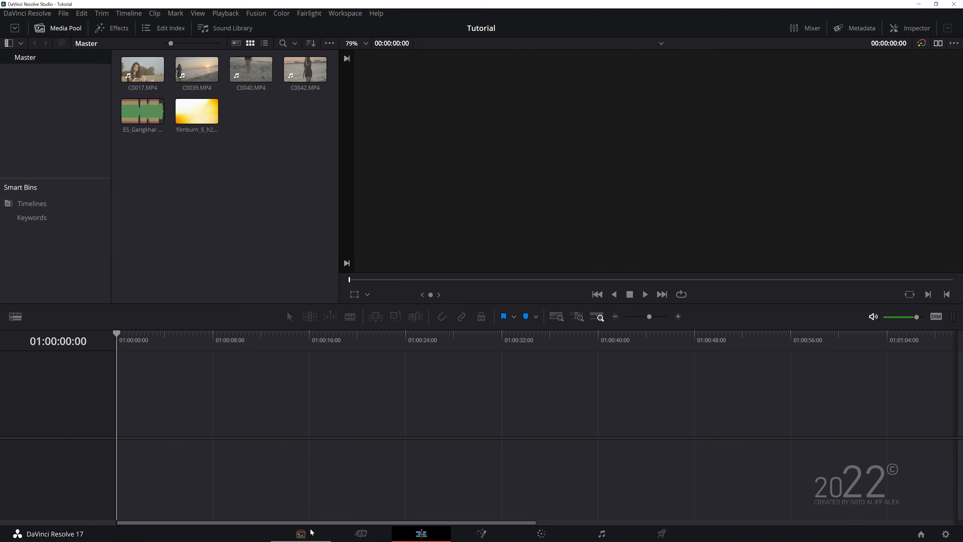
Step: On DaVinci Resolve's Media page, preview clips C0039, C0040, C0042 and C0017
left_click(301, 534)
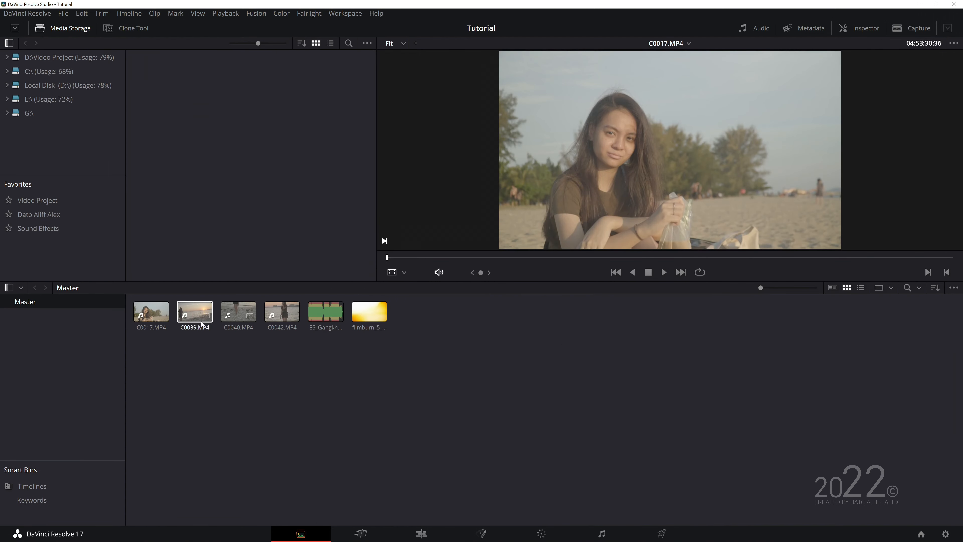
left_click(194, 311)
left_click(238, 311)
left_click(270, 313)
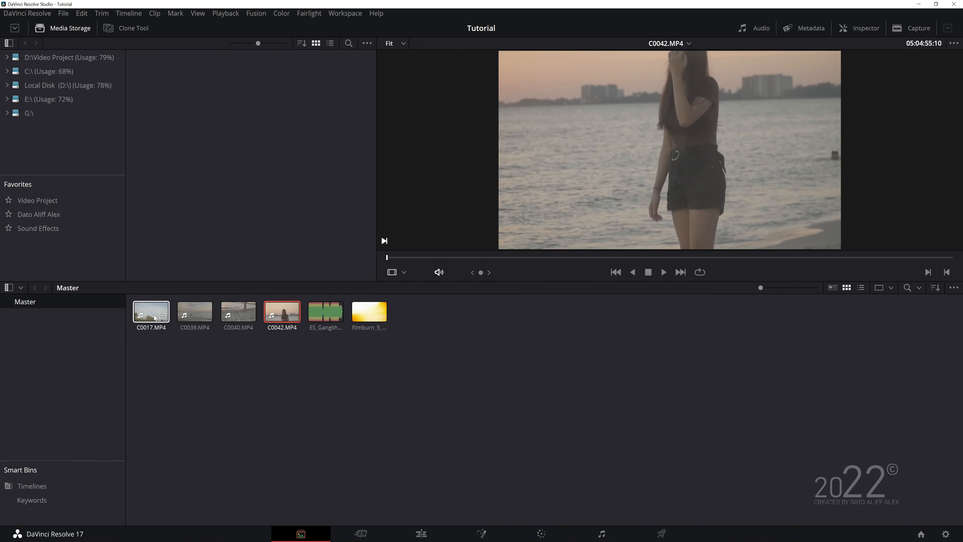
left_click(151, 312)
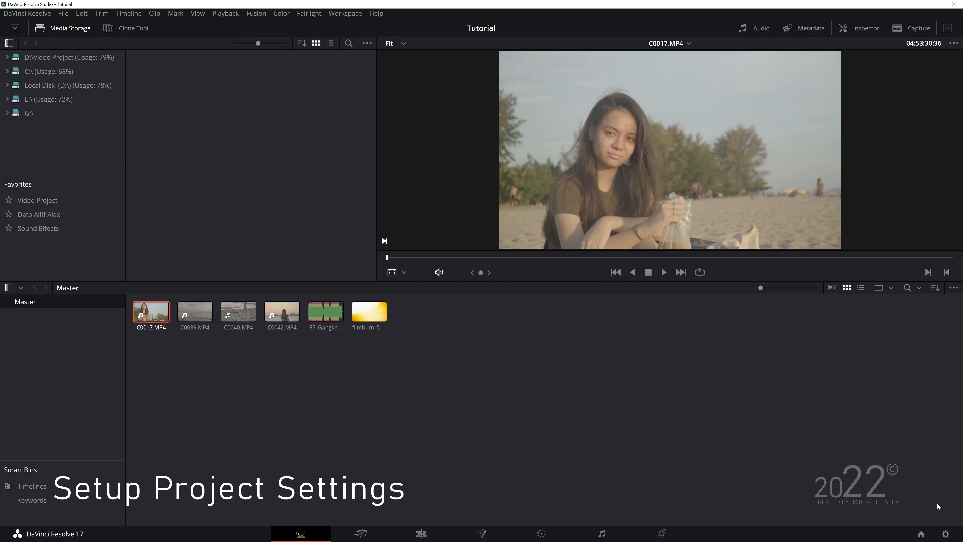
Step: In DaVinci Resolve's project settings, set the timeline frame rate to 25 frames per second with the 1920 x 1080 HD resolution
left_click(945, 534)
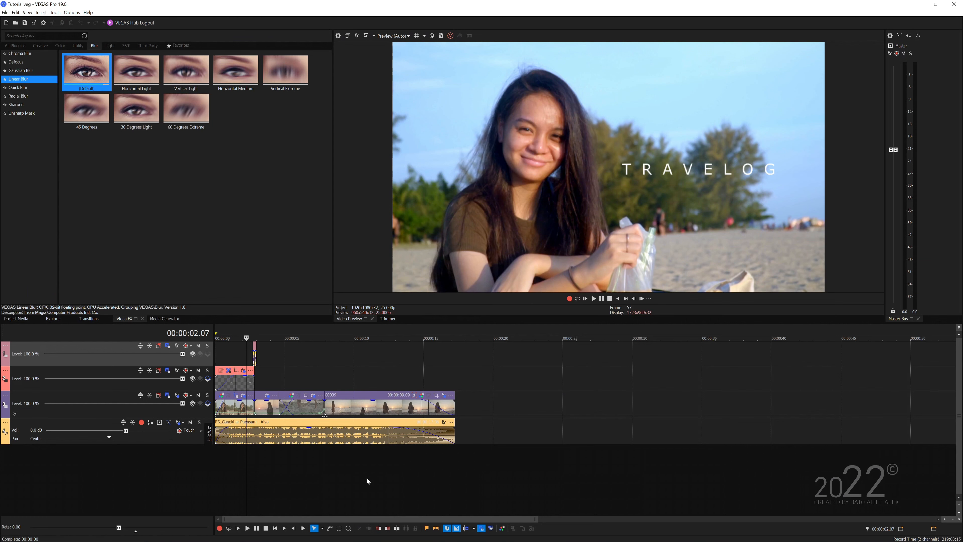
left_click(338, 35)
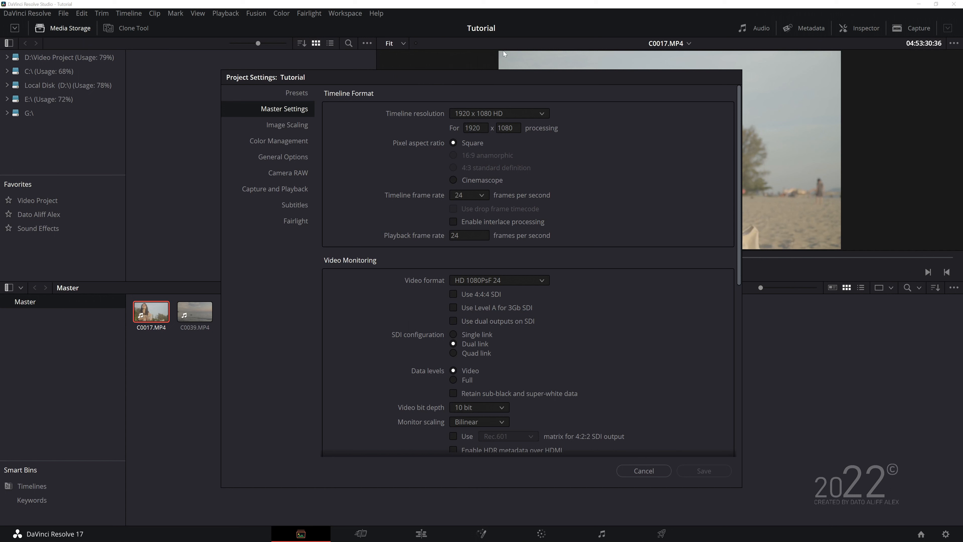
left_click(522, 117)
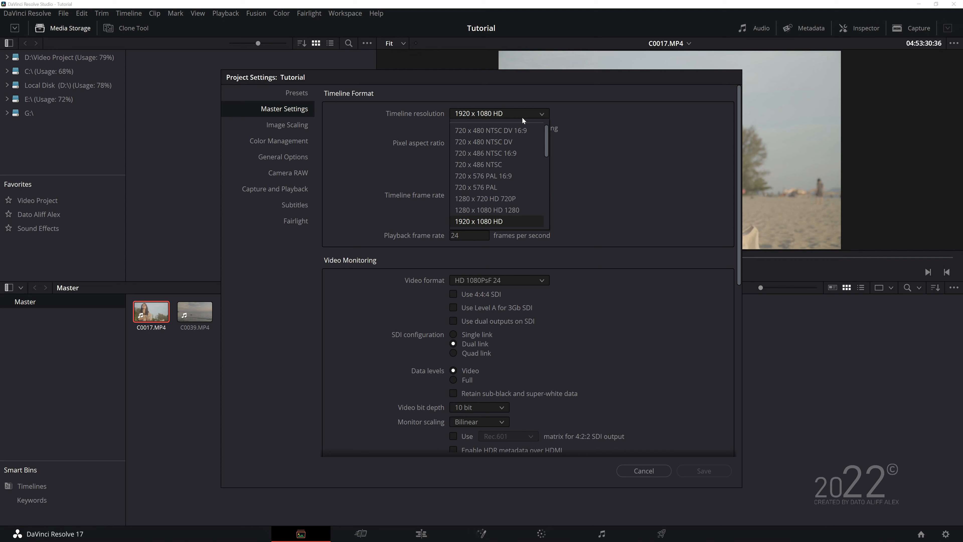
left_click(503, 113)
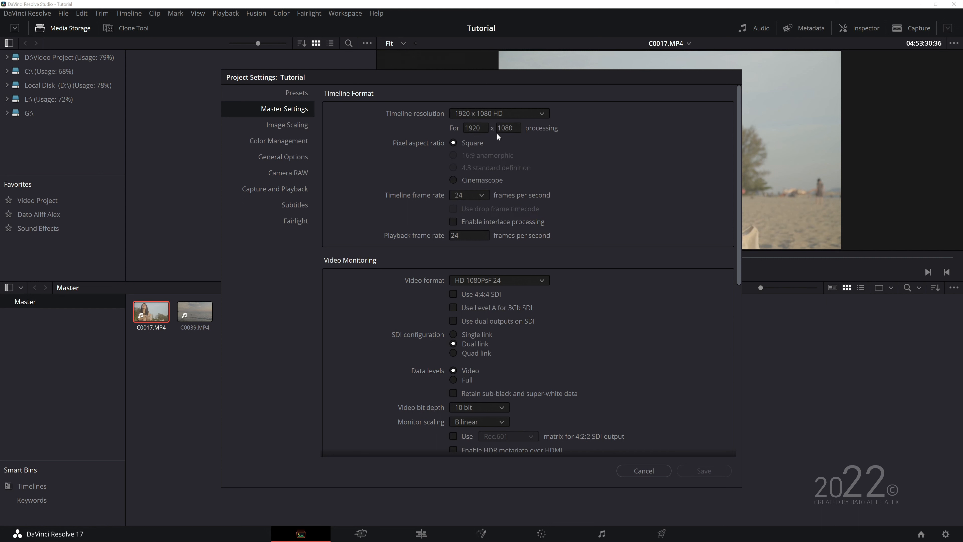
left_click(469, 201)
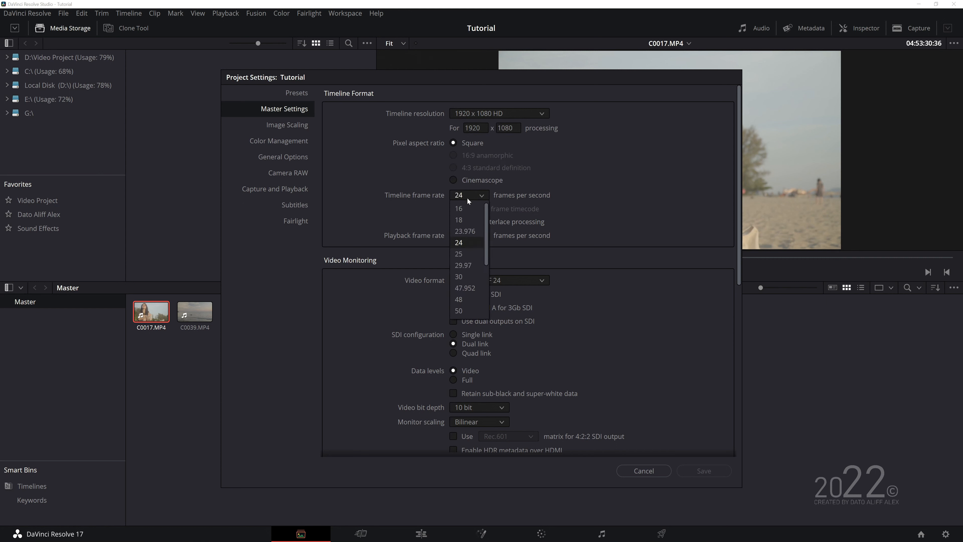
left_click(459, 255)
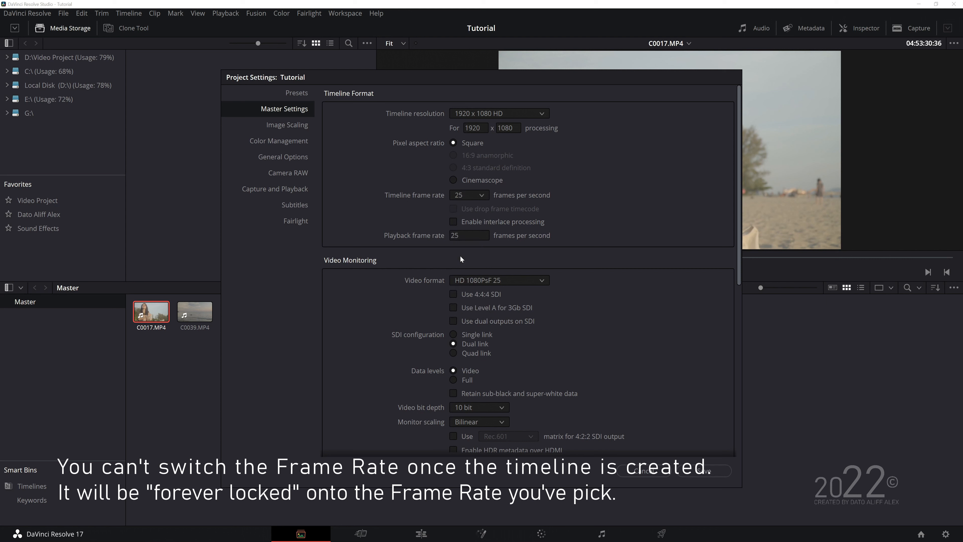
Step: Save the project settings and confirm the permanent project frame rate change
left_click(692, 471)
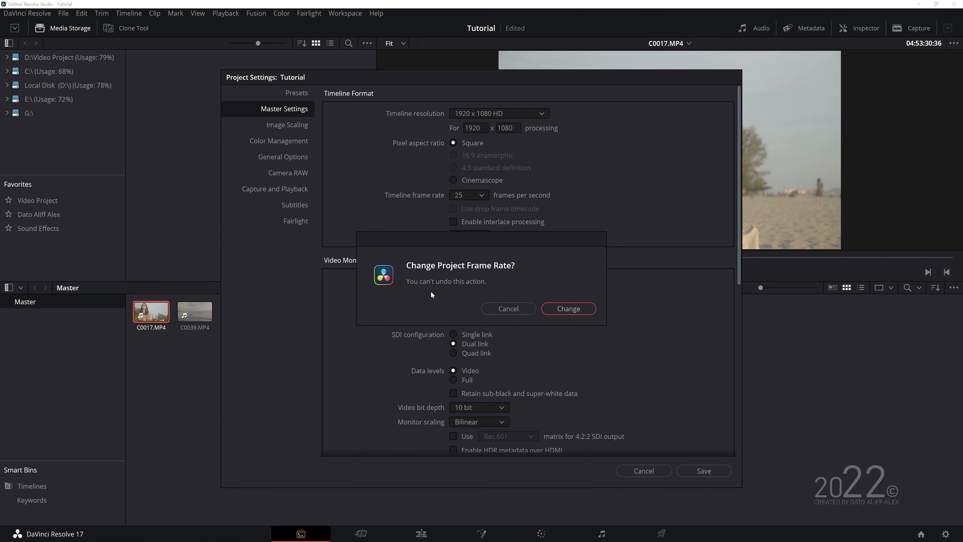
left_click(565, 308)
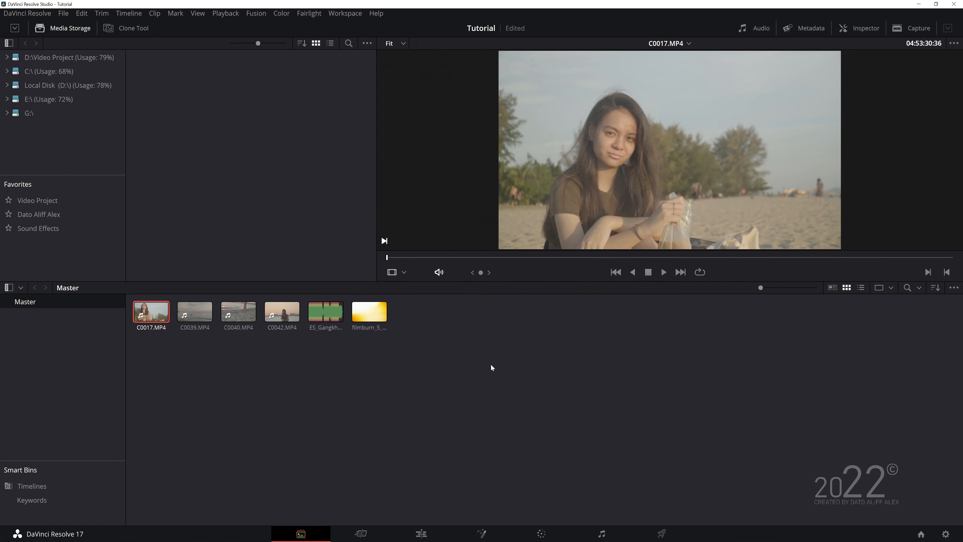
Step: Create a new timeline from clip C0017.MP4 in the media pool
right_click(156, 312)
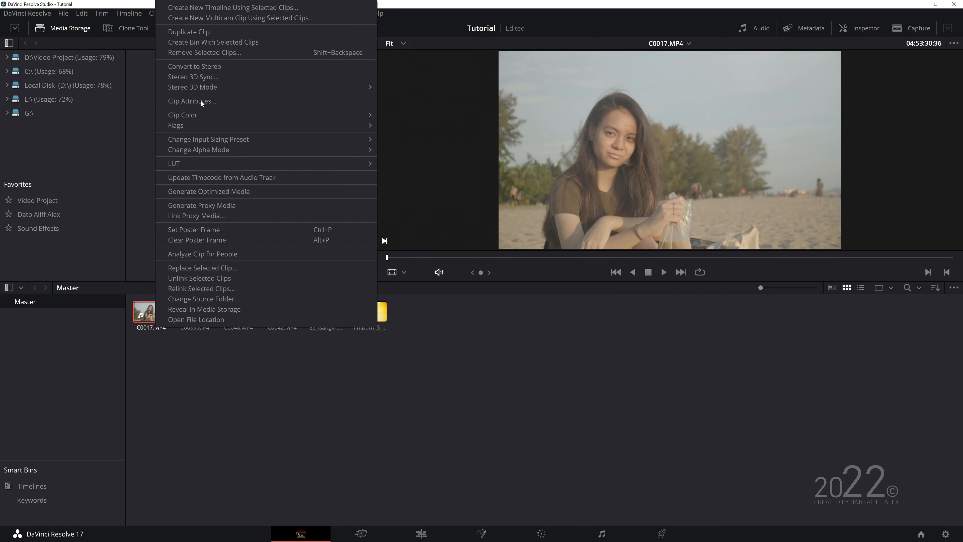
left_click(149, 312)
right_click(150, 312)
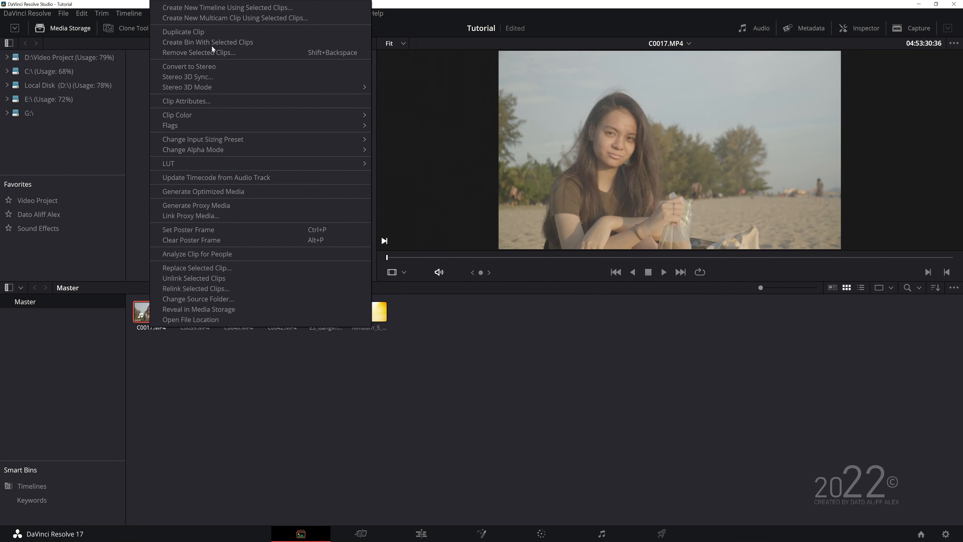
left_click(223, 10)
left_click(591, 312)
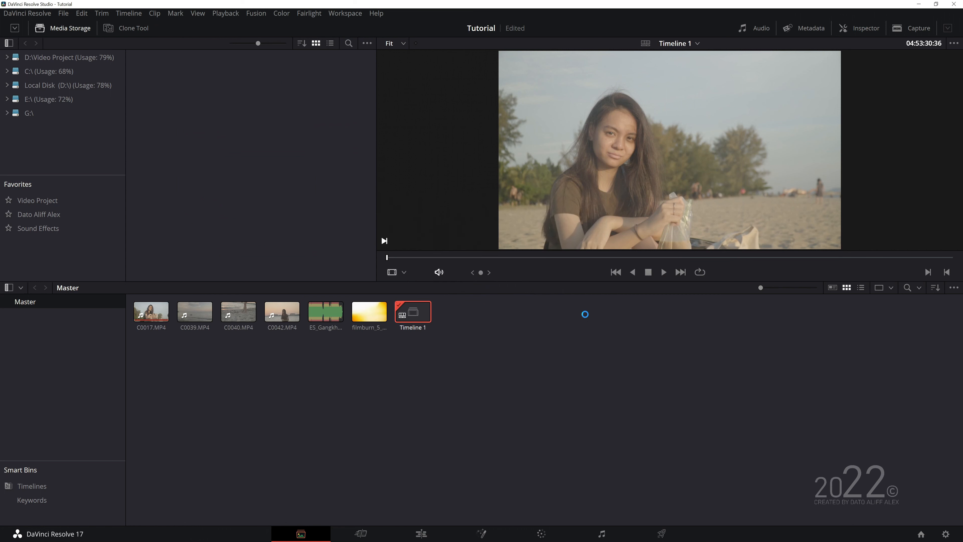
Step: Review the new timeline's format settings and resolution options with Use Project Settings disabled, and cancel without applying changes
right_click(413, 313)
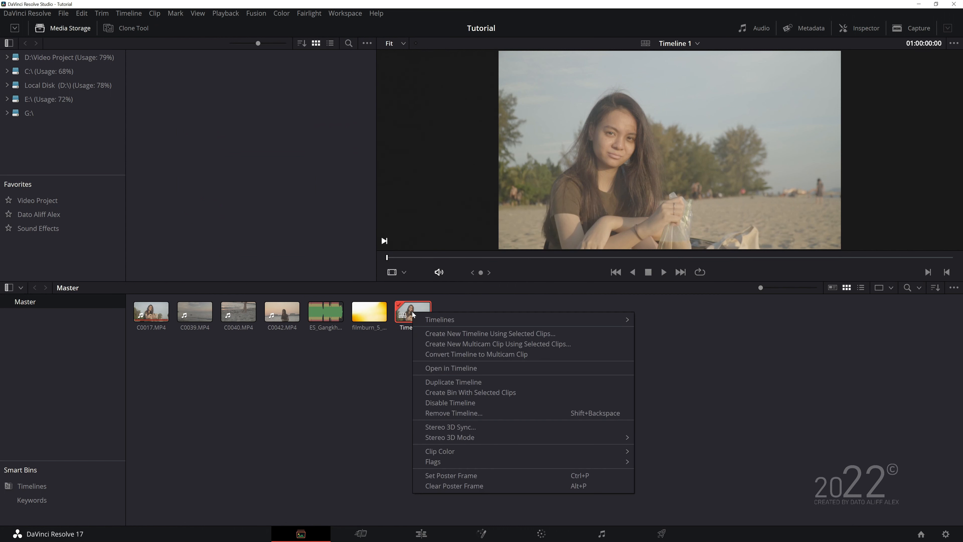
mouse_move(438, 320)
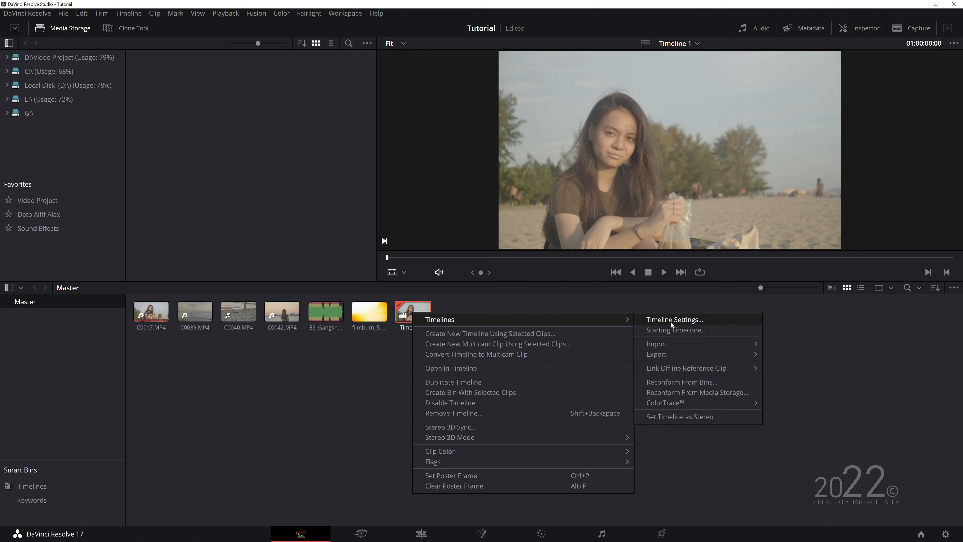
left_click(664, 319)
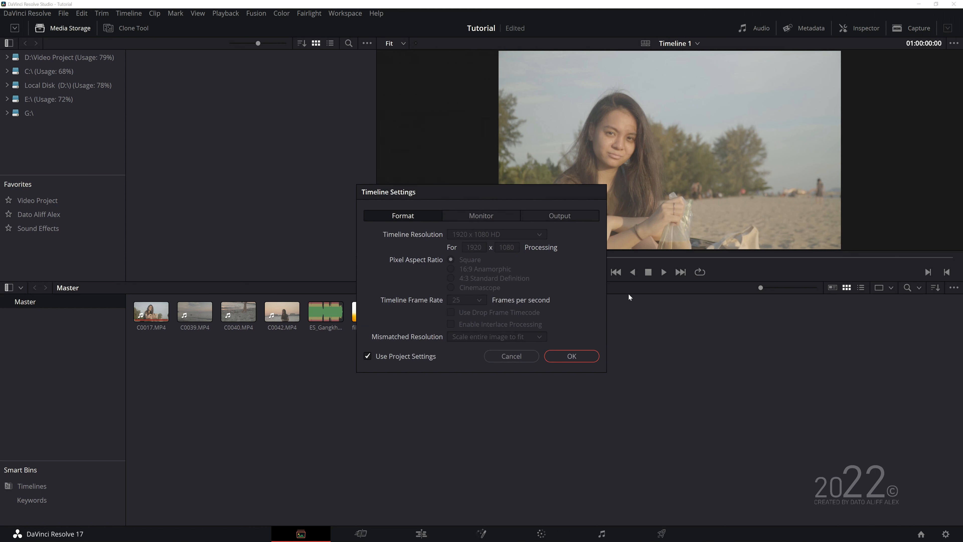
left_click(368, 356)
left_click(491, 235)
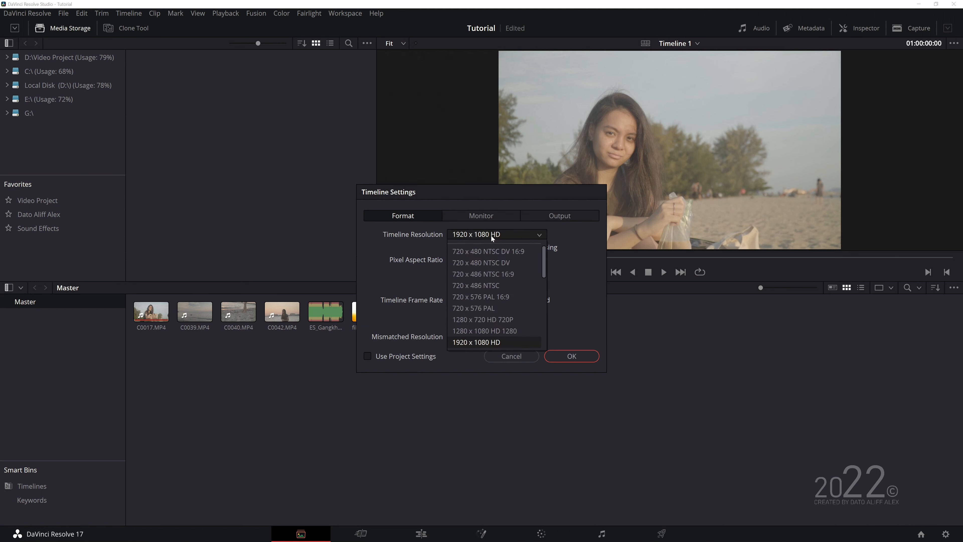
left_click(460, 234)
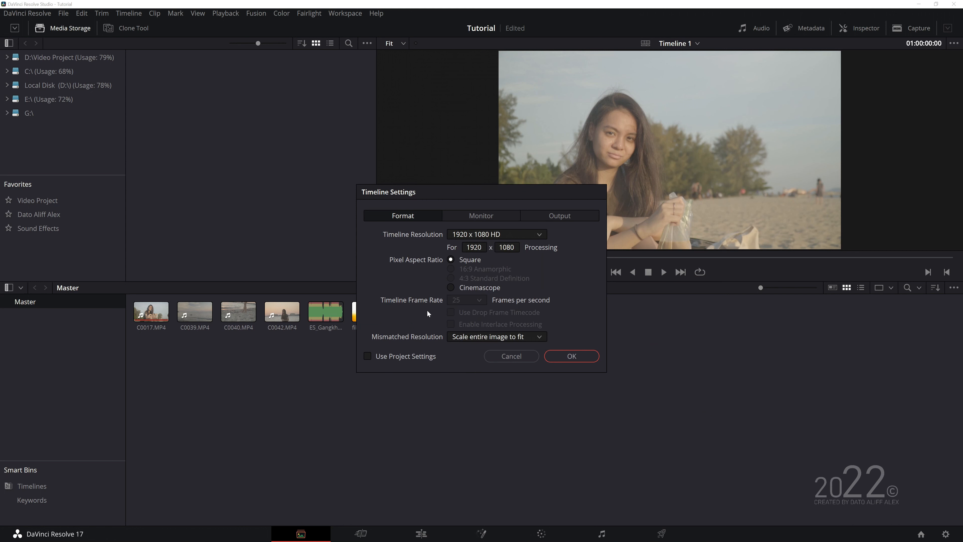
left_click(501, 358)
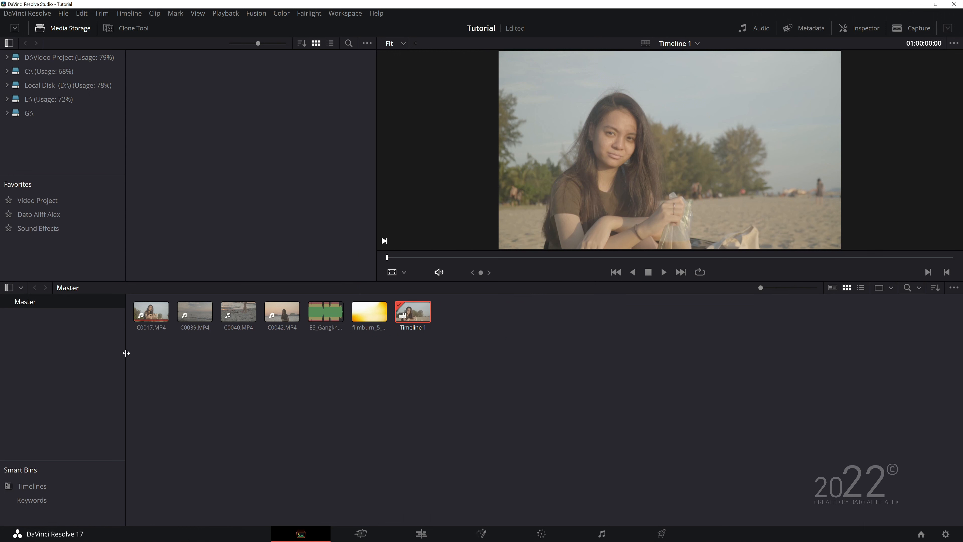
Step: Show the new timeline on the Edit page and scrub the playhead through clip C0017
left_click(434, 533)
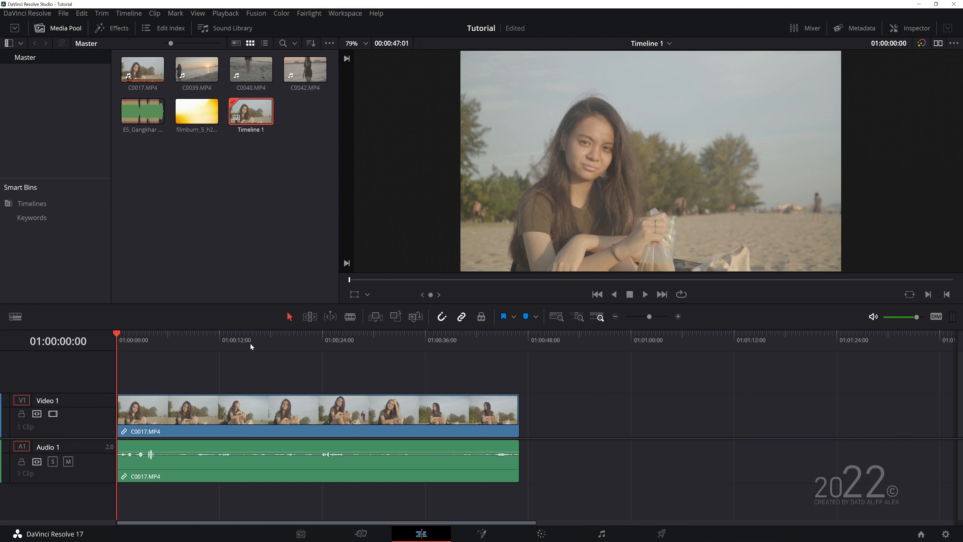
left_click(263, 334)
left_click(548, 335)
left_click(180, 343)
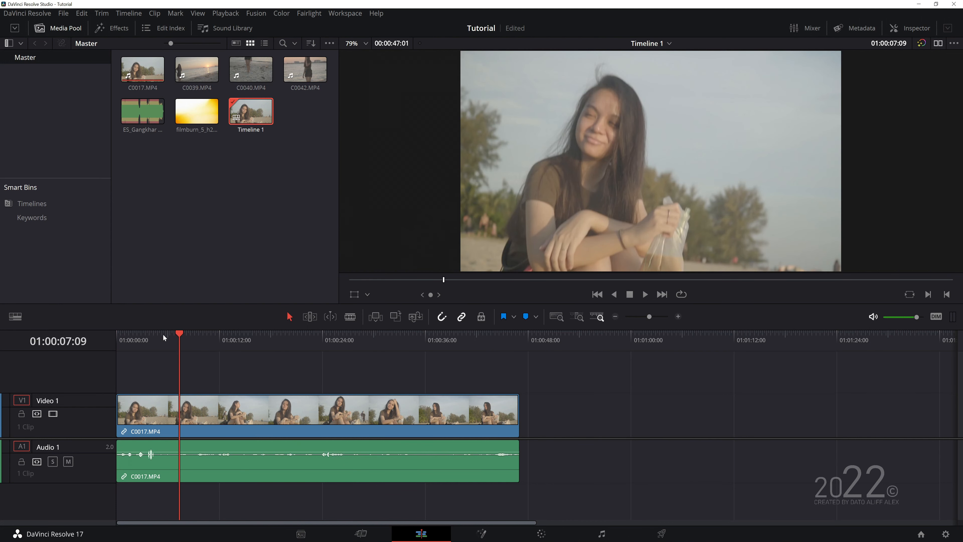
left_click_drag(180, 335, 186, 370)
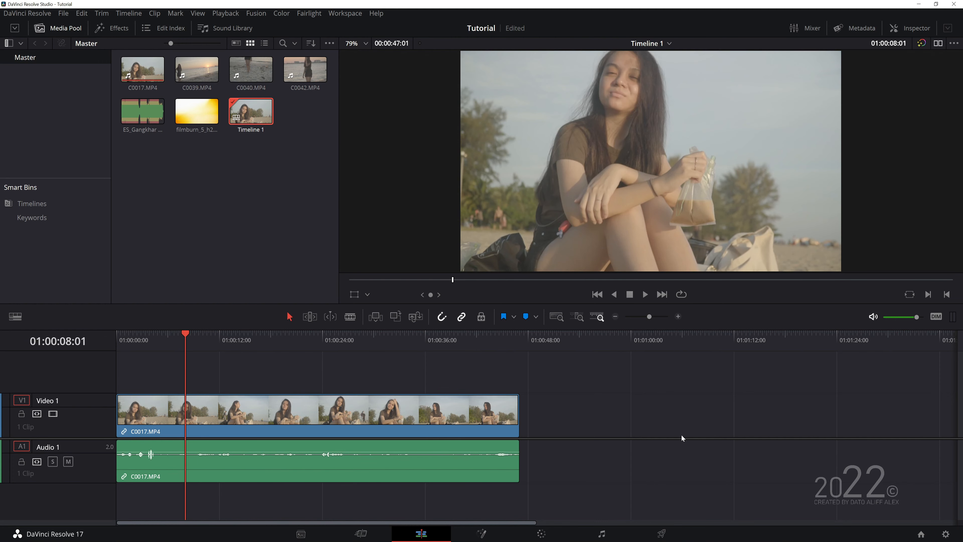
left_click(370, 414)
left_click(577, 405)
left_click(278, 342)
left_click(497, 340)
left_click(154, 348)
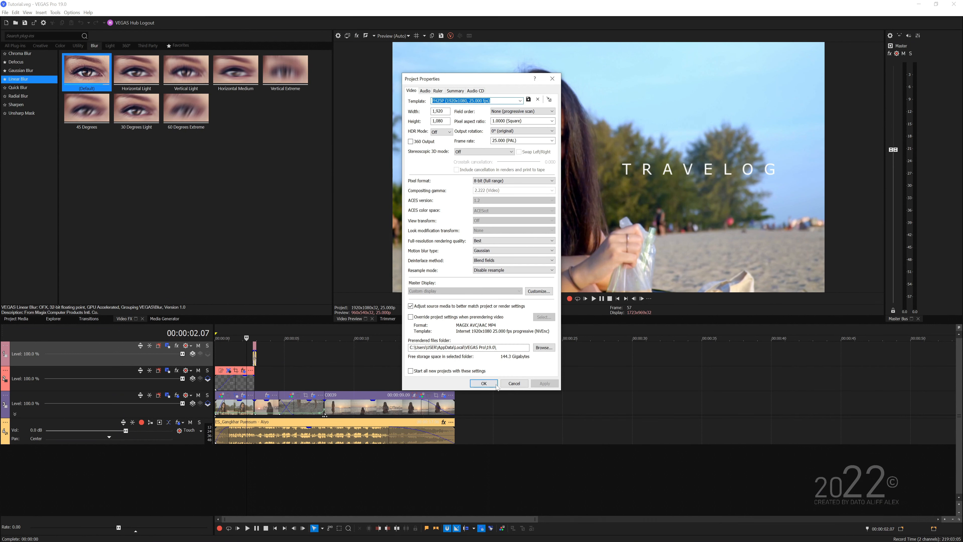
Step: Switch to VEGAS Pro, close the project properties and move the cursor to several points along the original edit for comparison
left_click(492, 384)
left_click(370, 381)
left_click(446, 379)
left_click(313, 373)
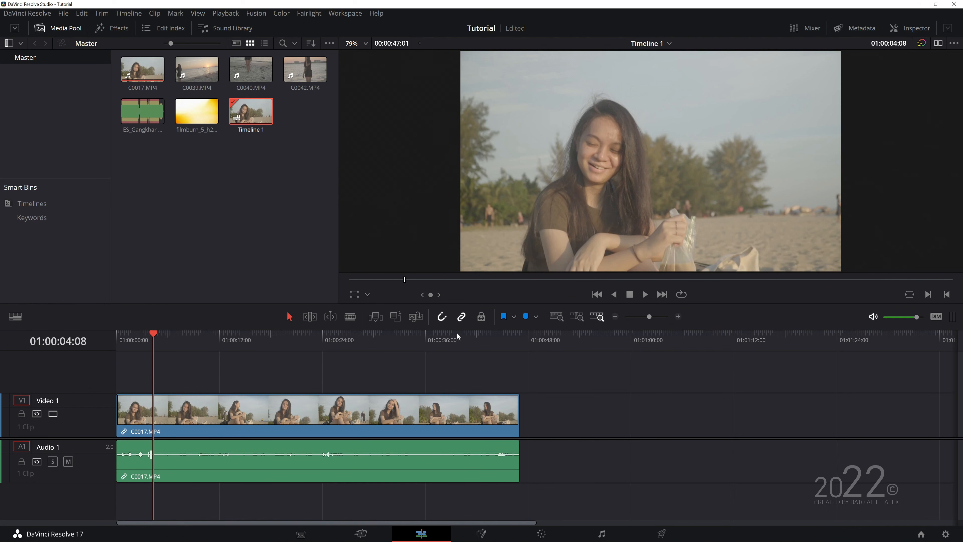
Step: Return to DaVinci Resolve, move the playhead to 01:00:22:23 and try zooming the timeline in and out around it
left_click(455, 335)
left_click(313, 343)
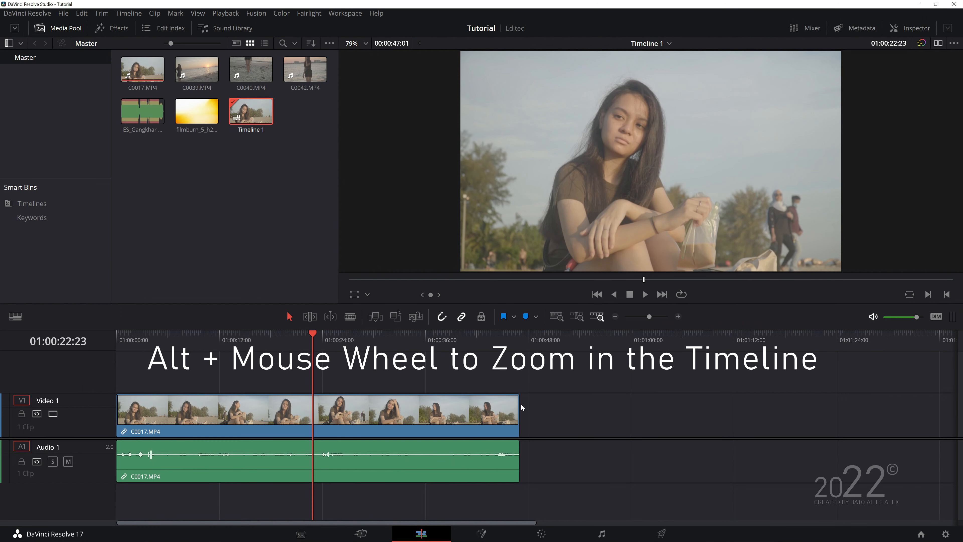
scroll(410, 397, "up", 1, "alt")
scroll(410, 396, "up", 1, "alt")
scroll(410, 395, "down", 3, "alt")
scroll(410, 394, "up", 3, "alt")
scroll(409, 396, "down", 2, "alt")
scroll(413, 398, "up", 3, "alt")
scroll(393, 423, "down", 4, "alt")
scroll(393, 418, "up", 2, "alt")
scroll(395, 421, "down", 1, "alt")
scroll(395, 420, "down", 1, "alt")
scroll(395, 420, "up", 3, "alt")
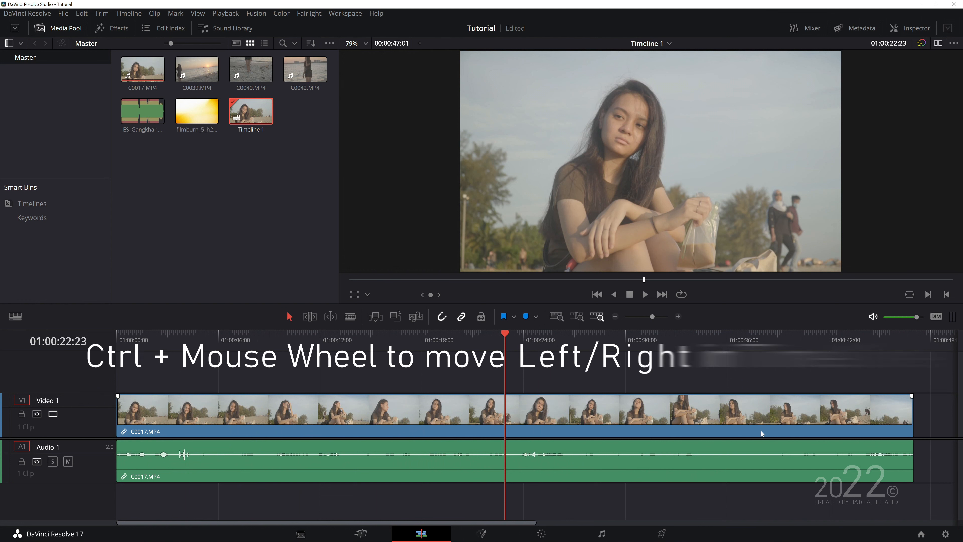
Step: Try scrolling the timeline horizontally back and forth along clip C0017
scroll(533, 438, "down", 2, "ctrl")
scroll(529, 441, "up", 1, "ctrl")
scroll(533, 441, "down", 1, "ctrl")
scroll(533, 441, "down", 1, "ctrl")
scroll(533, 441, "up", 3, "ctrl")
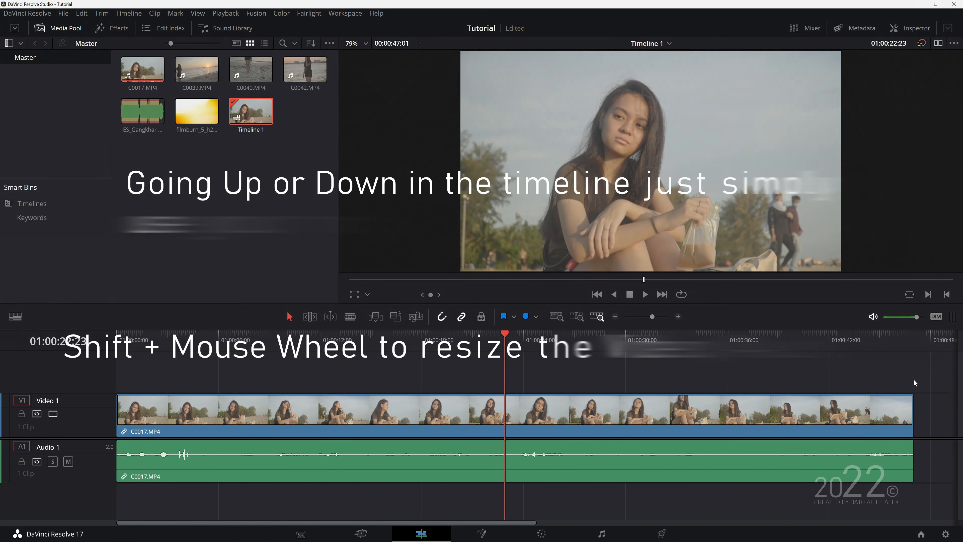
Step: Adjust the heights of the Video 1 and Audio 1 tracks, leaving both slightly different from their original size
scroll(916, 383, "down", 3, "shift")
scroll(919, 385, "up", 3, "shift")
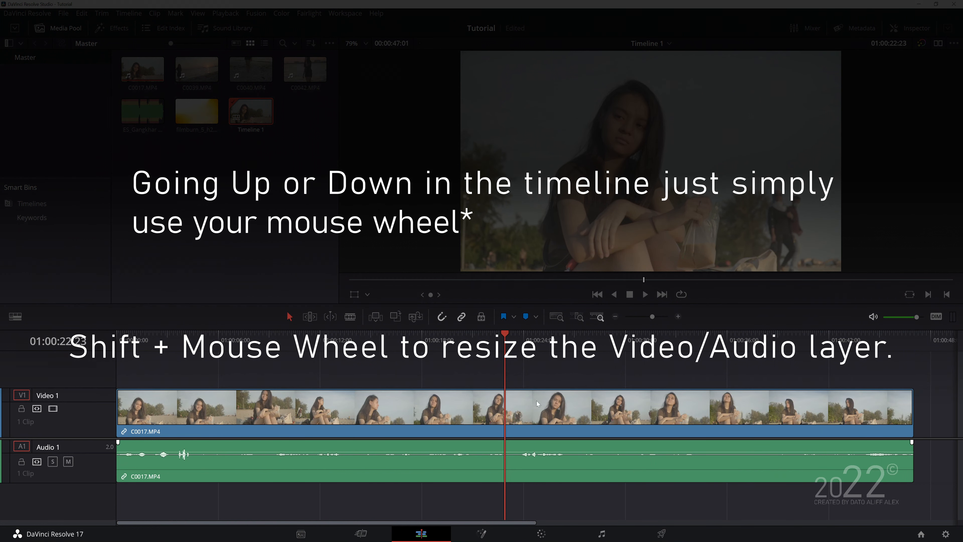
scroll(907, 401, "up", 2, "shift")
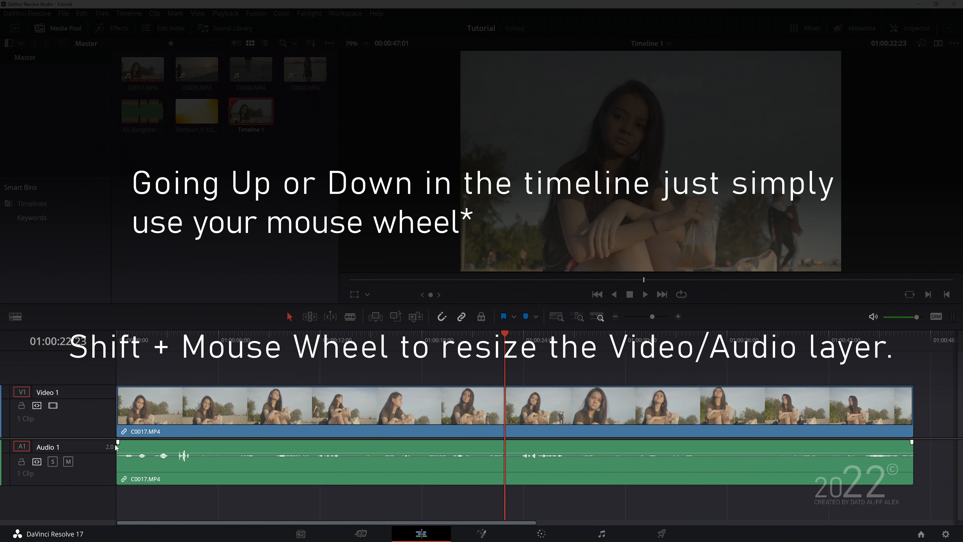
scroll(116, 414, "down", 1, "shift")
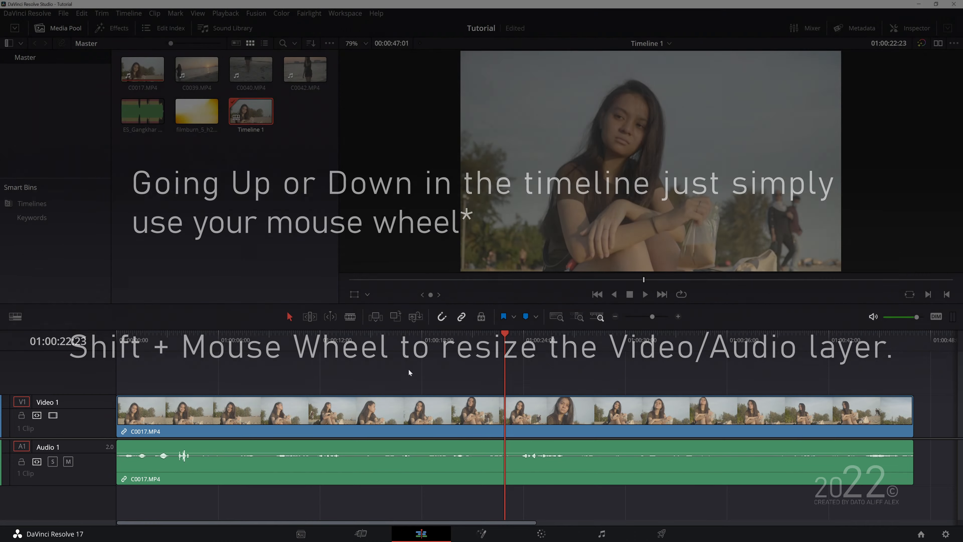
Step: Trim clip C0017's end to 33 seconds and its start to about 14 seconds, and compare with edge trimming in VEGAS Pro
scroll(423, 364, "down", 5, "alt")
scroll(421, 367, "up", 1, "alt")
scroll(394, 373, "down", 1, "alt")
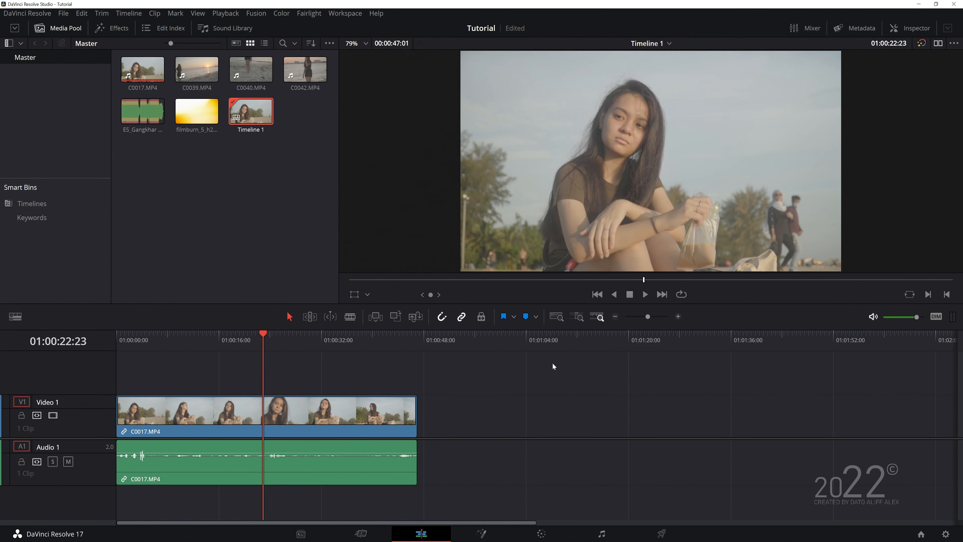
left_click_drag(645, 315, 643, 315)
left_click_drag(220, 522, 110, 523)
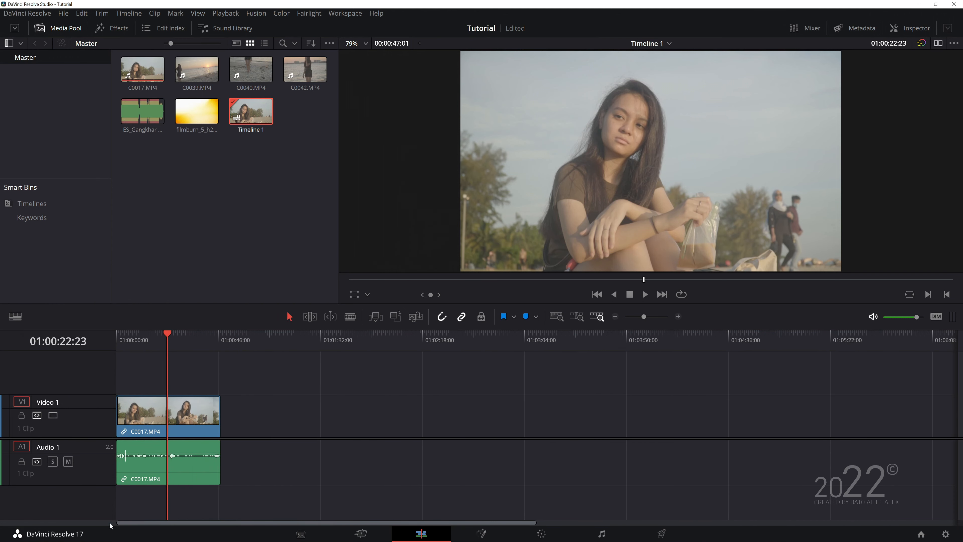
scroll(199, 479, "up", 4, "alt")
left_click(183, 419)
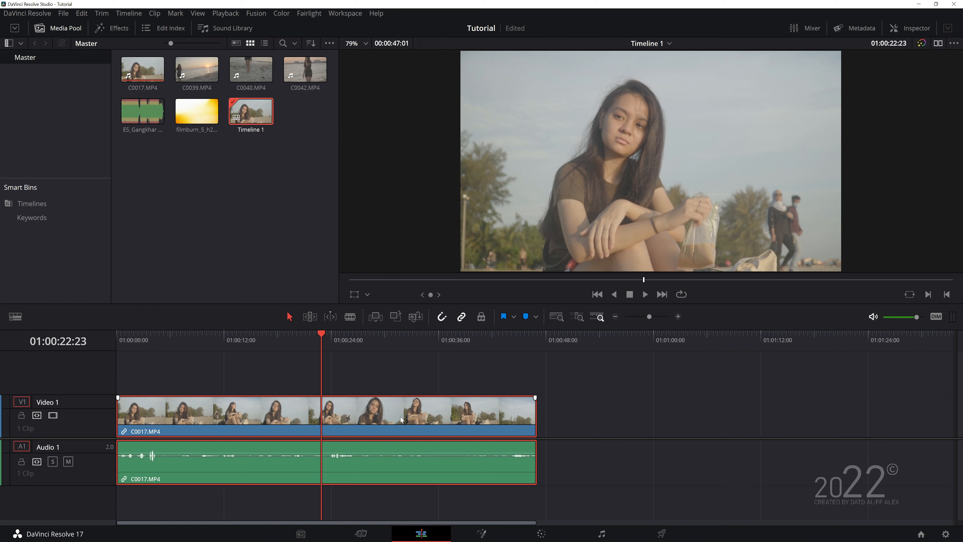
left_click_drag(531, 414, 410, 415)
left_click_drag(122, 419, 246, 419)
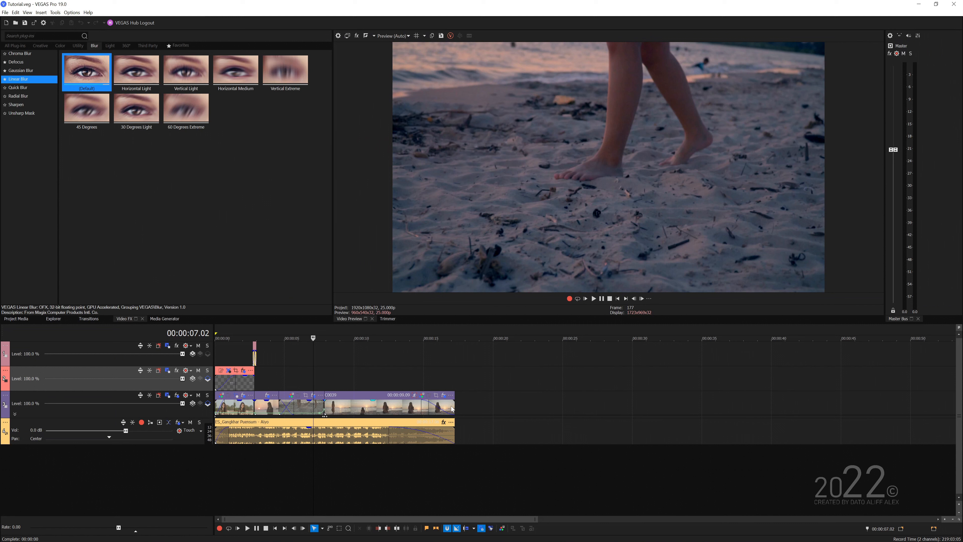
mouse_move(454, 407)
left_mouse_down()
mouse_move(429, 406)
mouse_move(454, 407)
left_mouse_up()
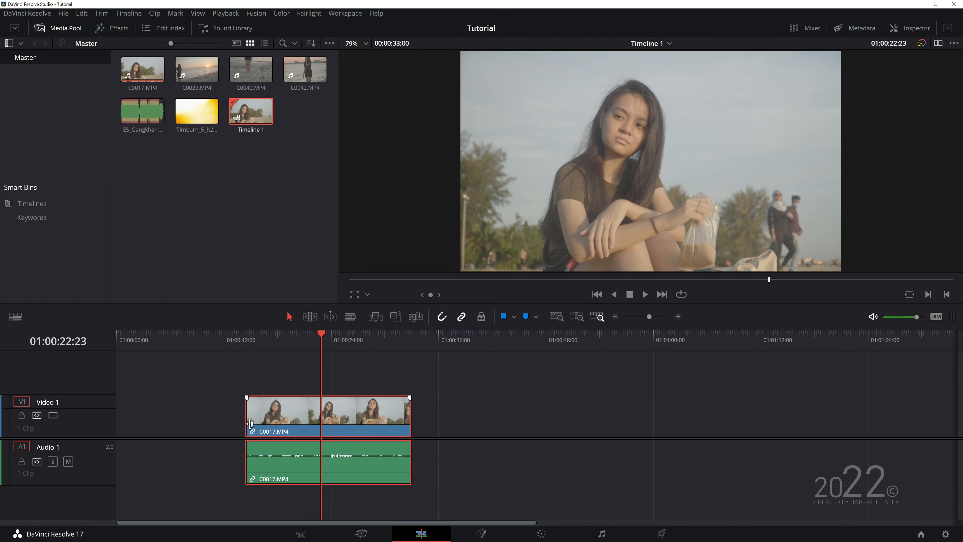
Step: Extend clip C0017 back to the timeline start, trim its end to 28:06, and trim its start to about 16 seconds
left_click_drag(250, 423, 118, 422)
left_click_drag(410, 422, 370, 422)
left_click_drag(116, 423, 264, 422)
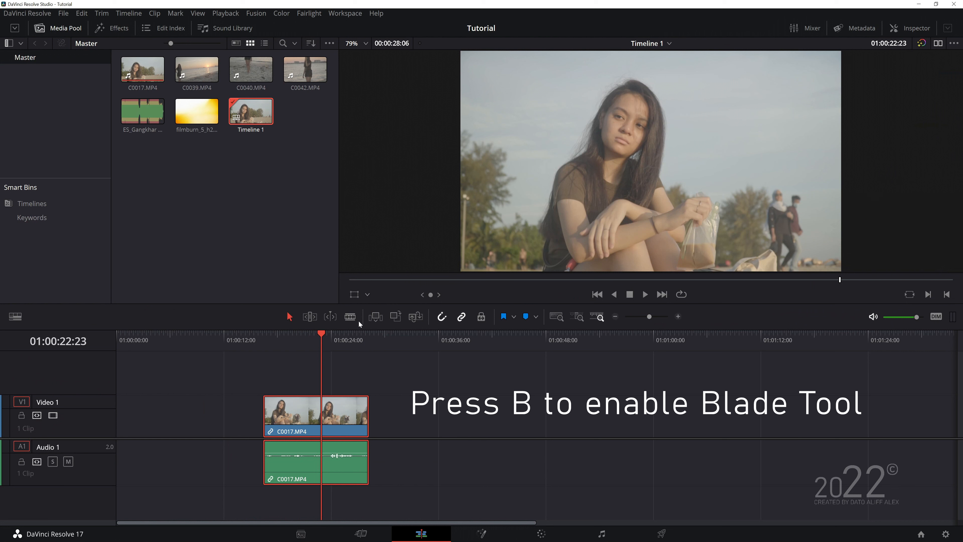
Step: Cut the trimmed clip C0017 with the Blade tool at three points, including one at the playhead
left_click(351, 317)
left_click(298, 413)
left_click(345, 414)
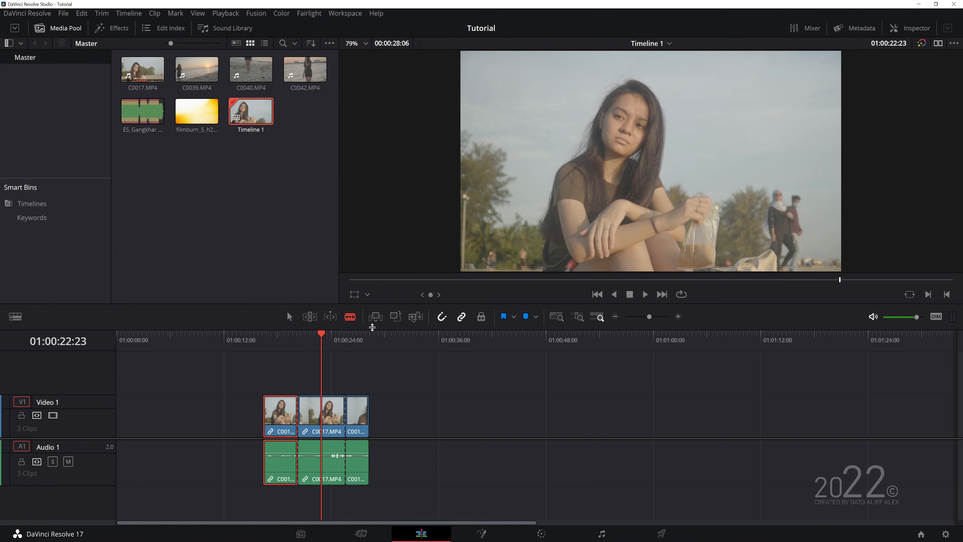
left_click(321, 411)
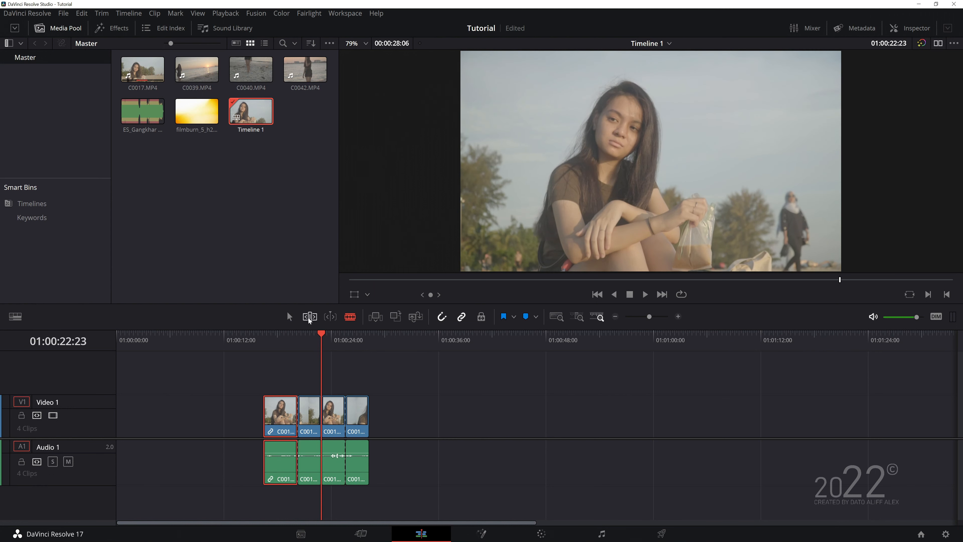
Step: Split the clips at the playhead position, at about 18 seconds and at 01:00:24:05
left_click(279, 336)
key("ctrl+b")
left_click_drag(340, 340, 333, 335)
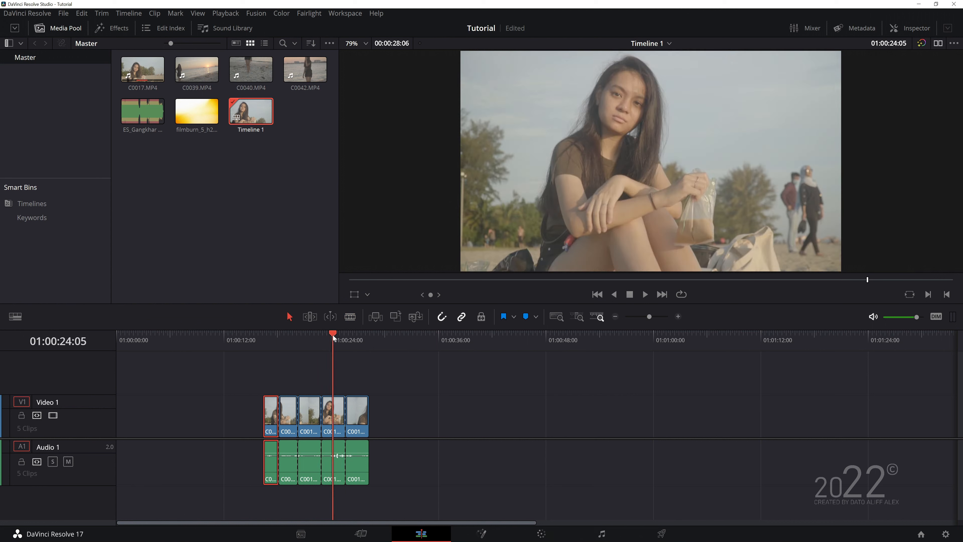
key("ctrl+b")
Step: Look up the Razor command in the keyboard customization with the search text "raz", inspect its assigned key, and close the window
left_click(38, 13)
left_click(49, 40)
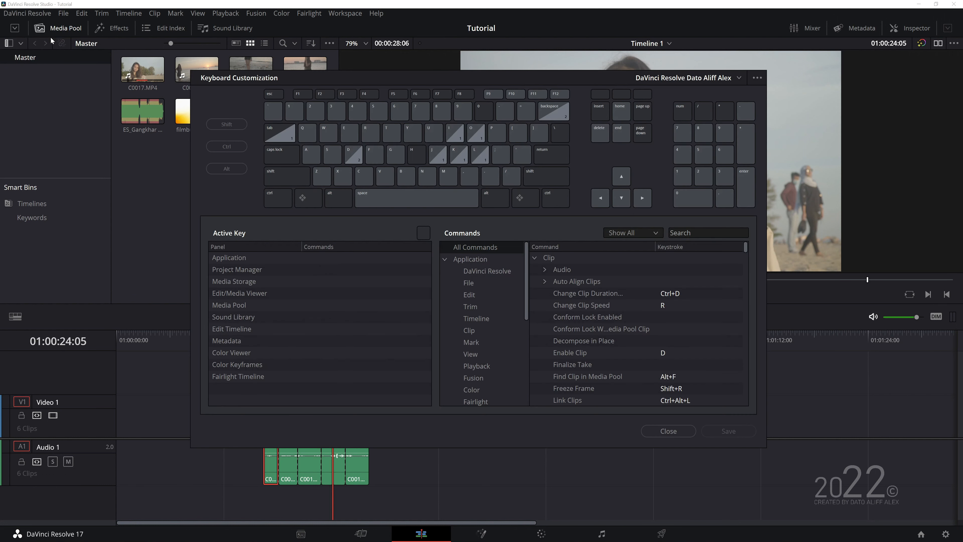
left_click(726, 229)
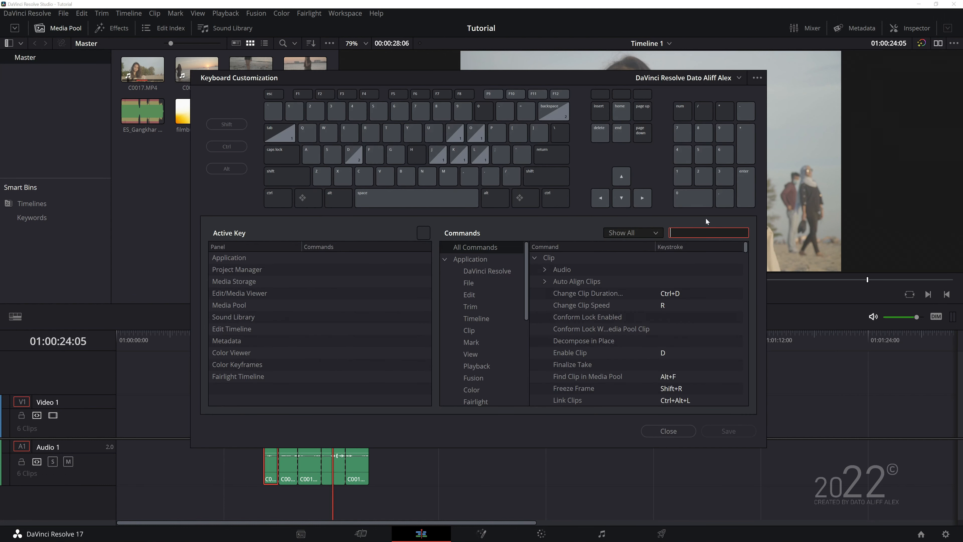
type("raz")
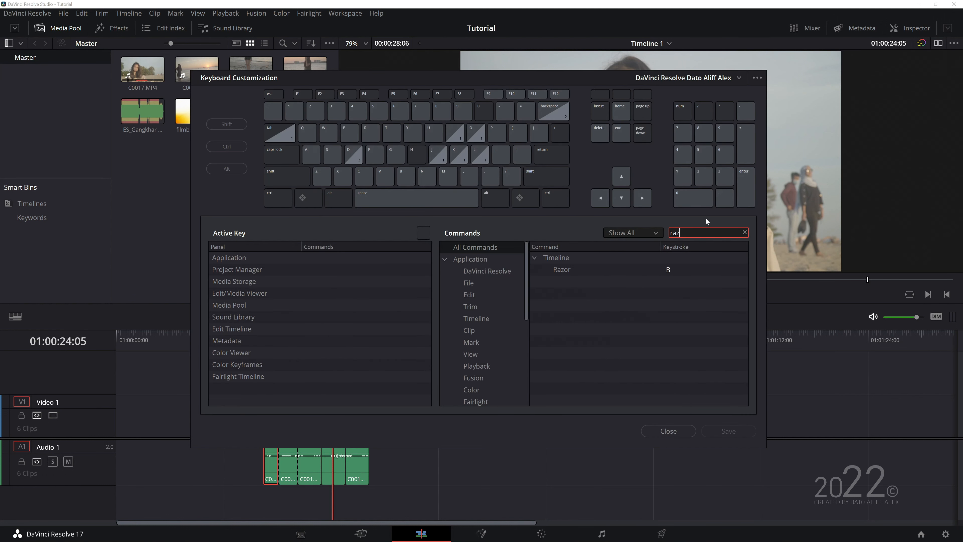
left_click(610, 268)
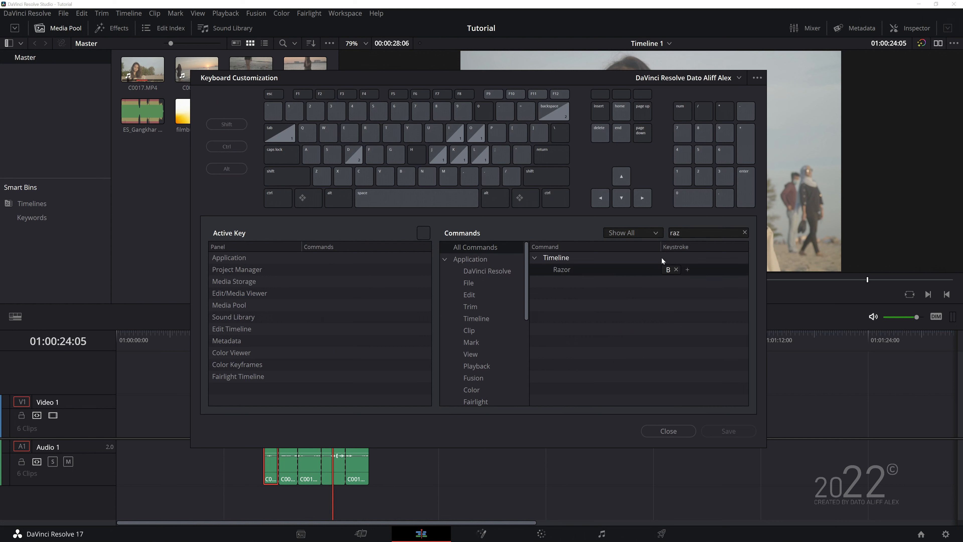
left_click(399, 180)
left_click(700, 233)
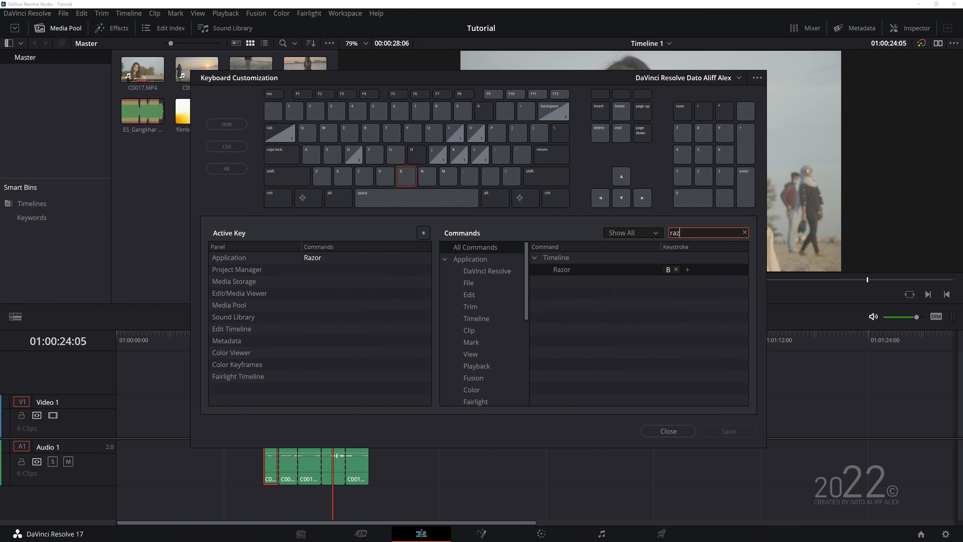
left_click(676, 431)
left_click_drag(334, 344, 297, 344)
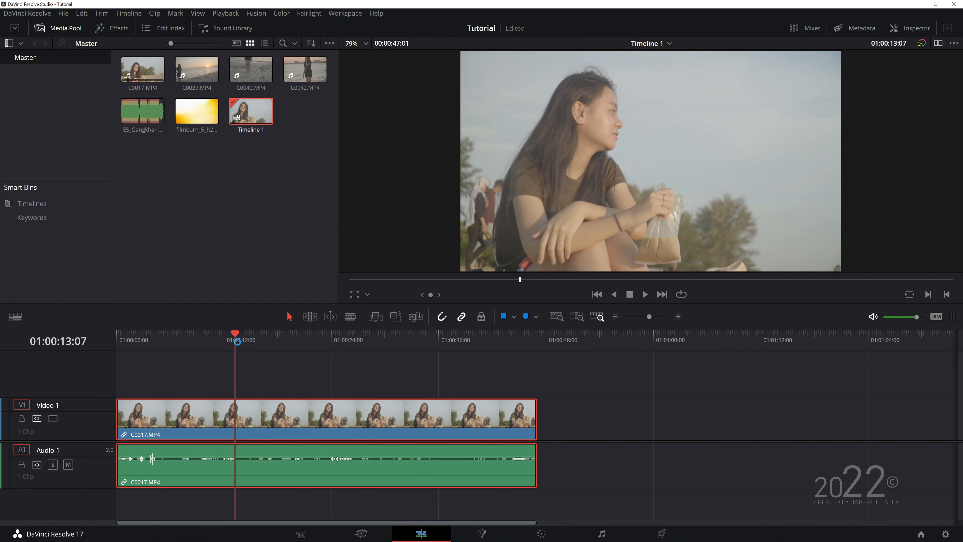
left_click_drag(237, 341, 180, 375)
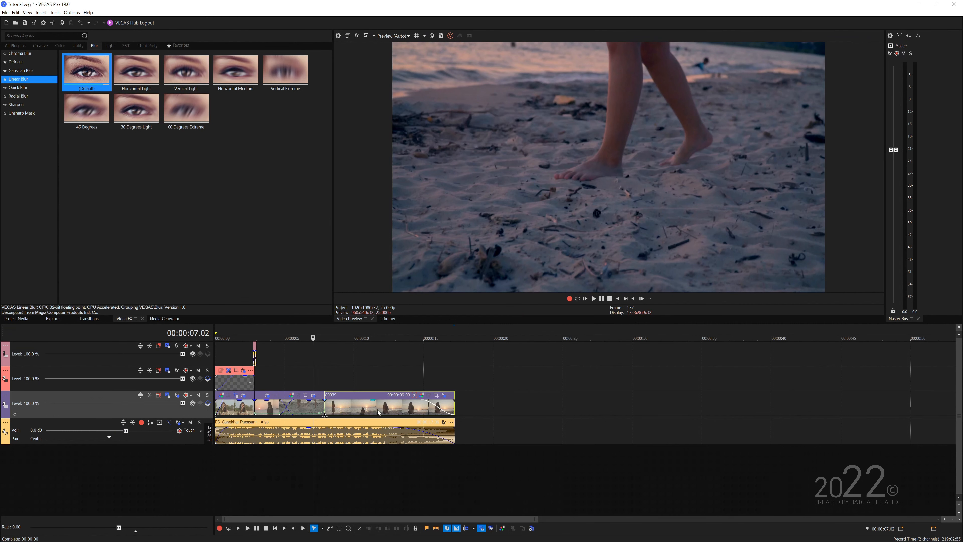
Step: Switch to VEGAS Pro, copy clip C0039 to about 19 seconds, and trim the copy's start at 21.17 and its end at 23.15
left_click_drag(378, 410, 534, 411)
left_click(517, 408)
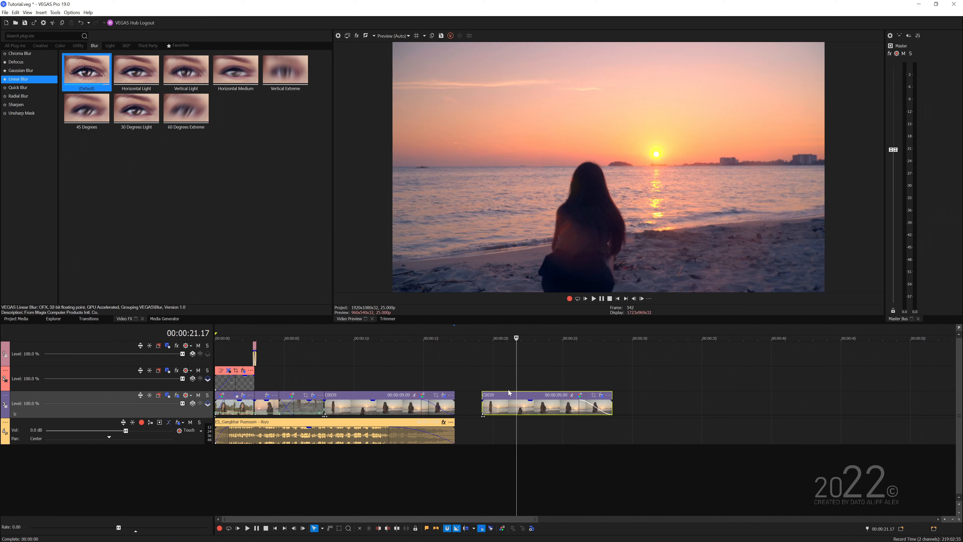
key("alt+bracketleft")
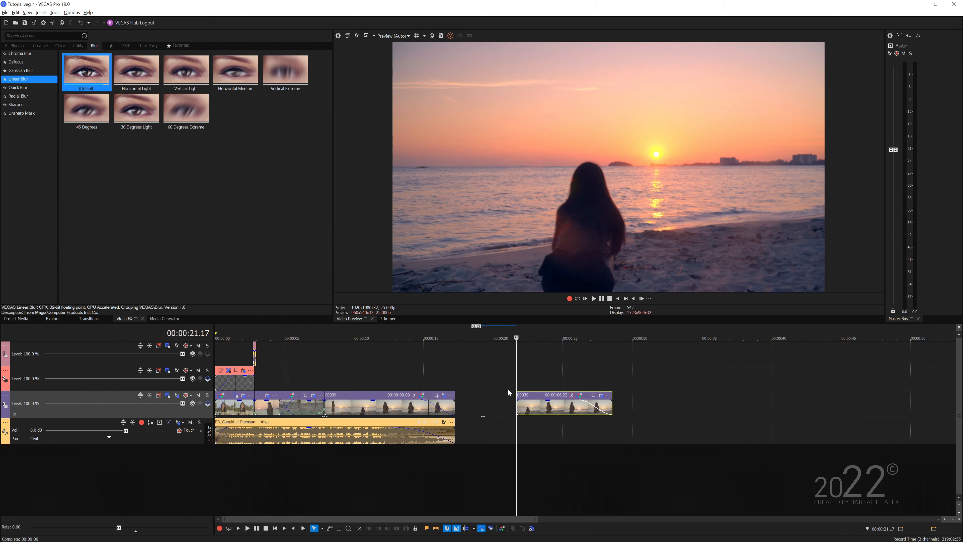
left_click(544, 344)
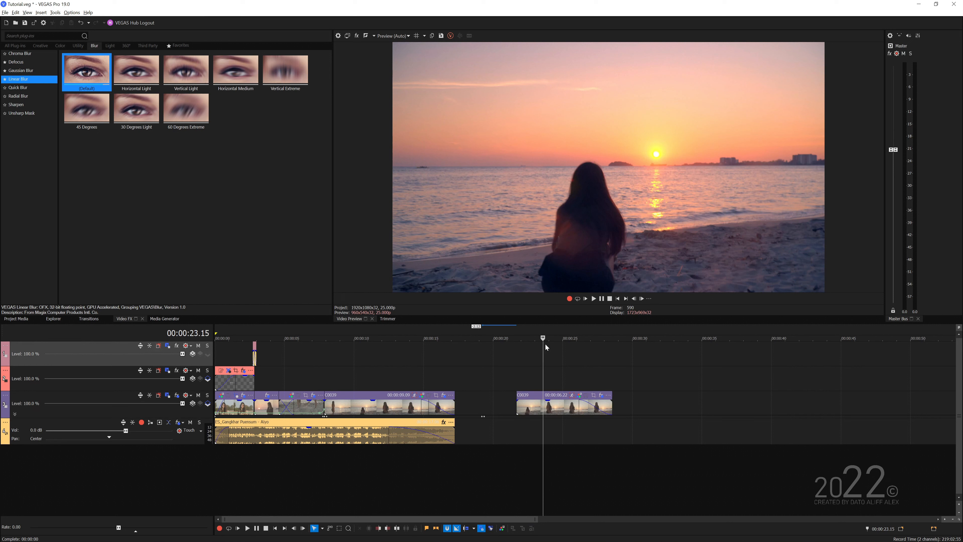
key("alt+bracketright")
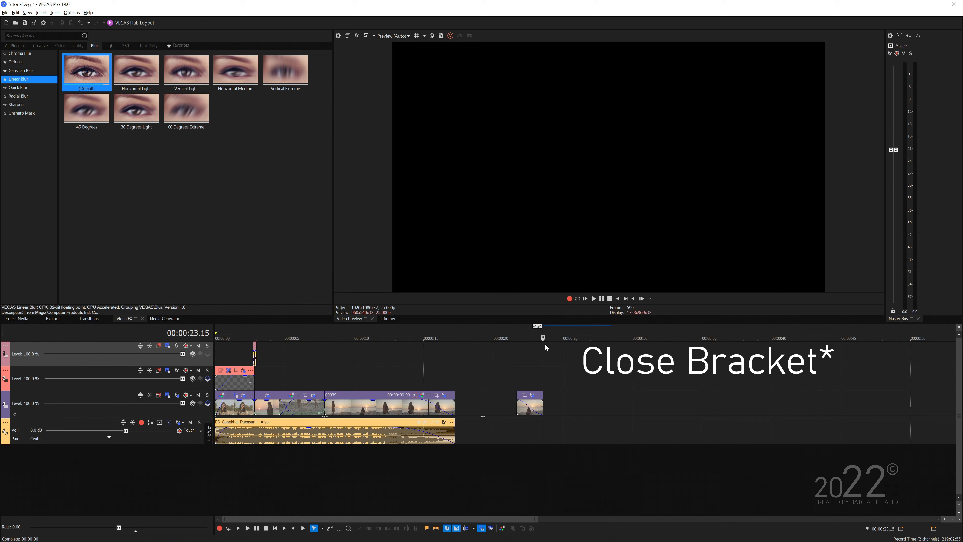
left_click(530, 351)
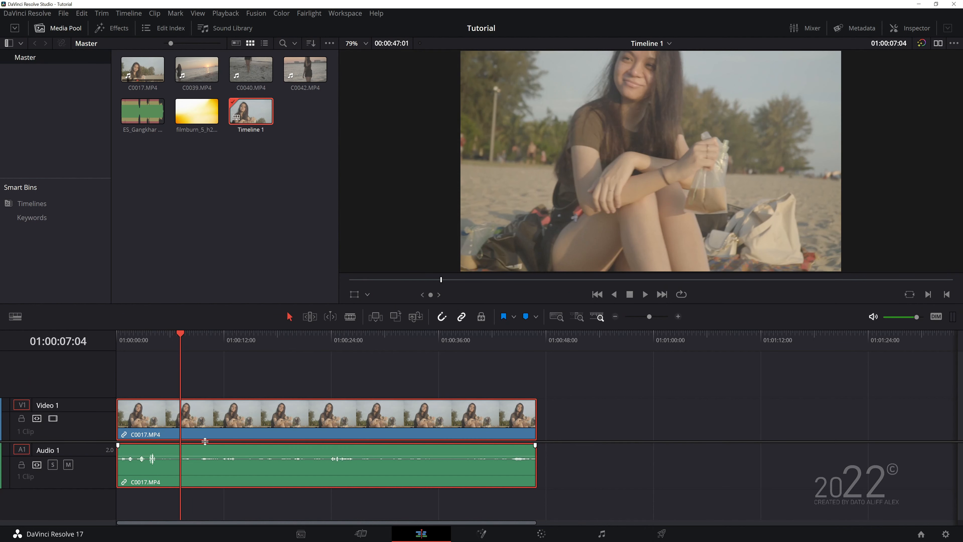
Step: Back in DaVinci Resolve, trim clip C0017's start at 01:00:03:14 and its end at 01:00:06:05, and park the playhead at 01:00:04:22
left_click(148, 336)
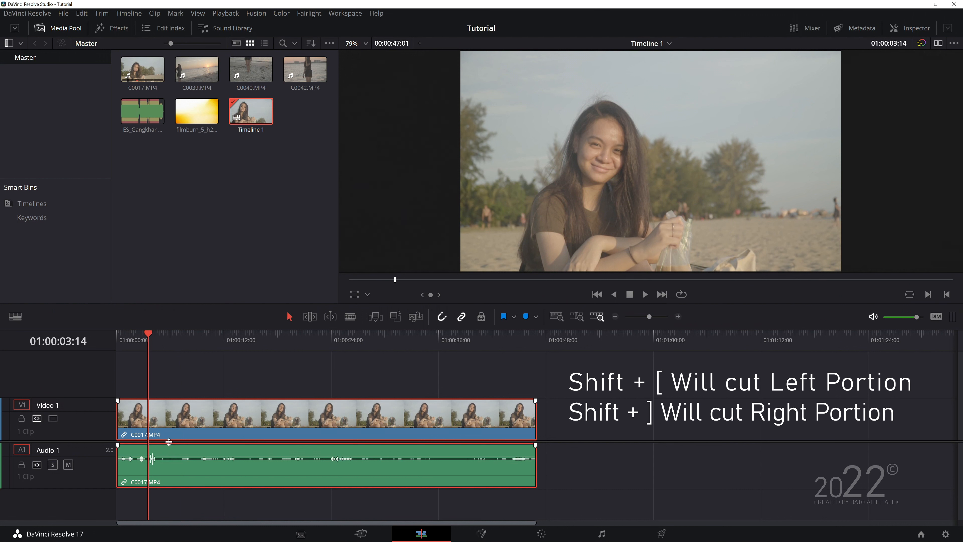
key("shift+bracketleft")
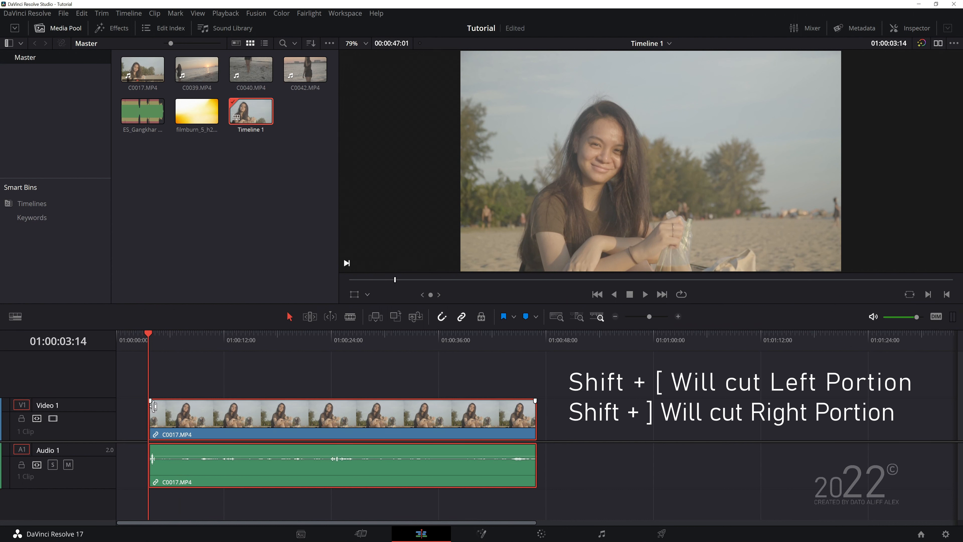
left_click(172, 340)
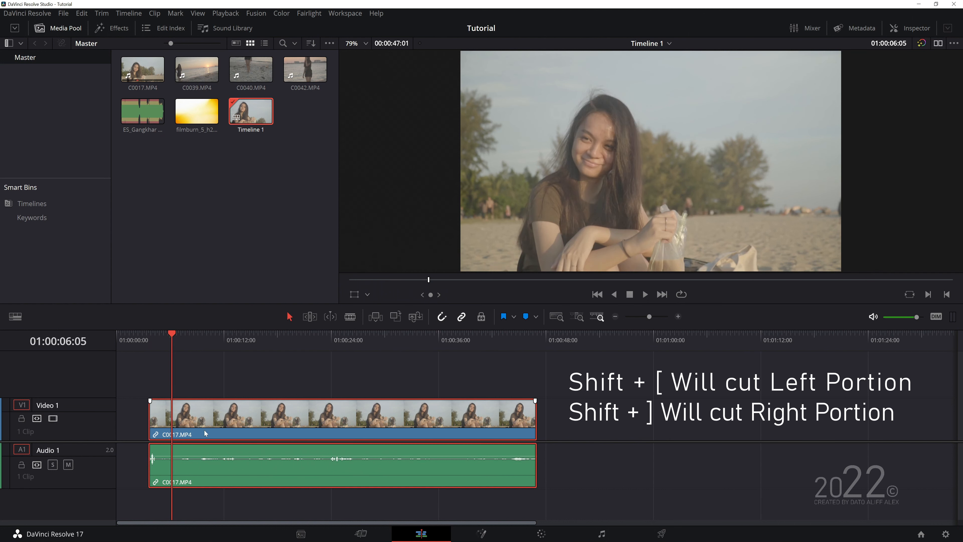
key("shift+bracketright")
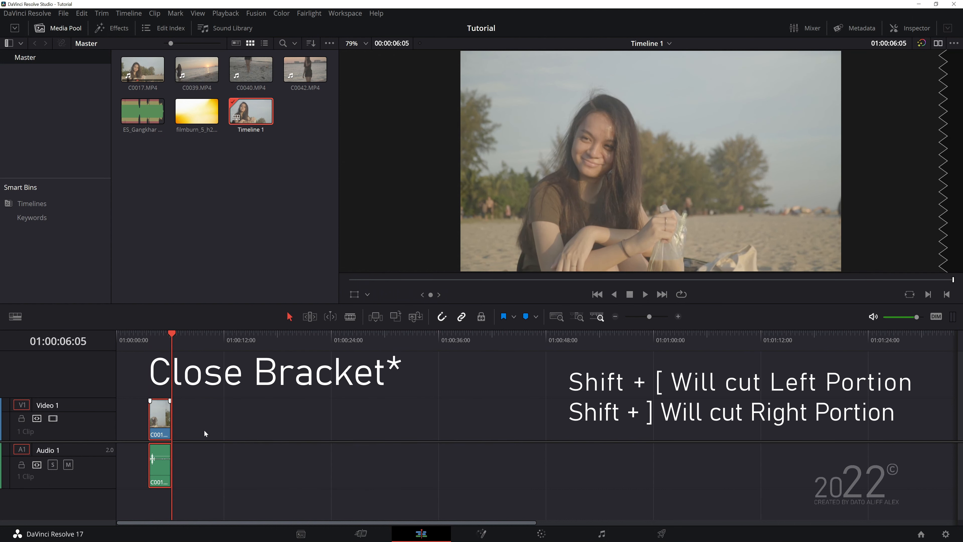
left_click(154, 339)
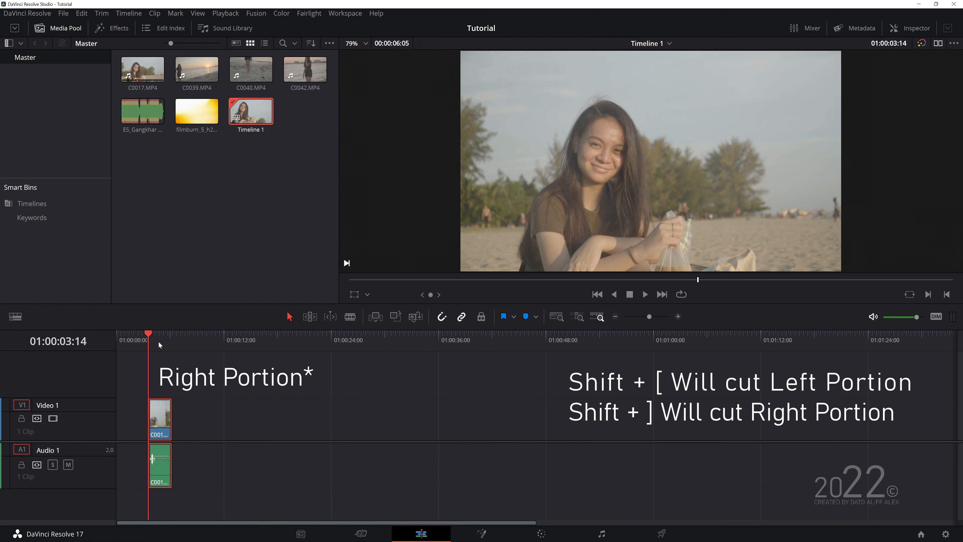
scroll(169, 373, "up", 4)
left_click(309, 341)
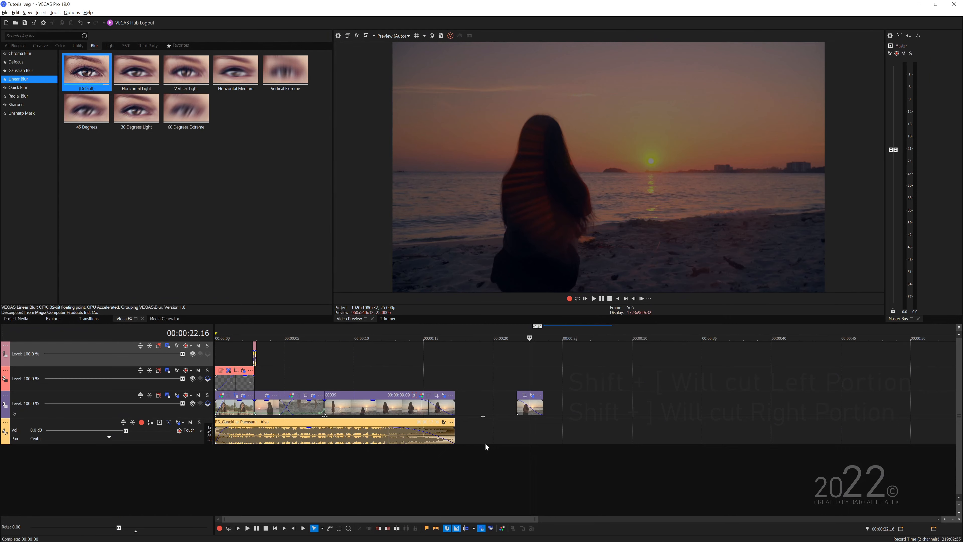
Step: Switch to VEGAS Pro, remove the fade from the trimmed C0039 copy, and slip the footage inside it
scroll(574, 398, "up", 5)
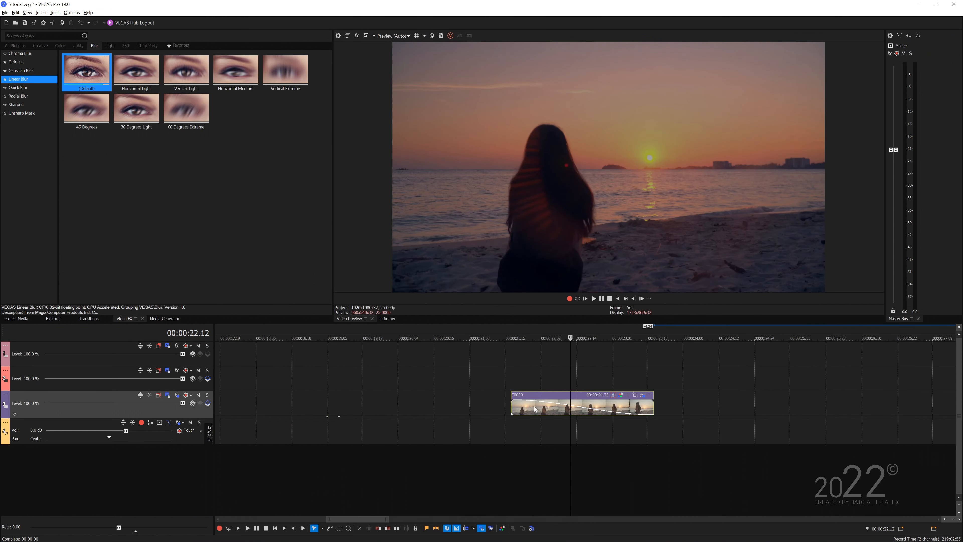
mouse_move(513, 401)
left_mouse_down()
mouse_move(712, 403)
mouse_move(512, 402)
left_mouse_up()
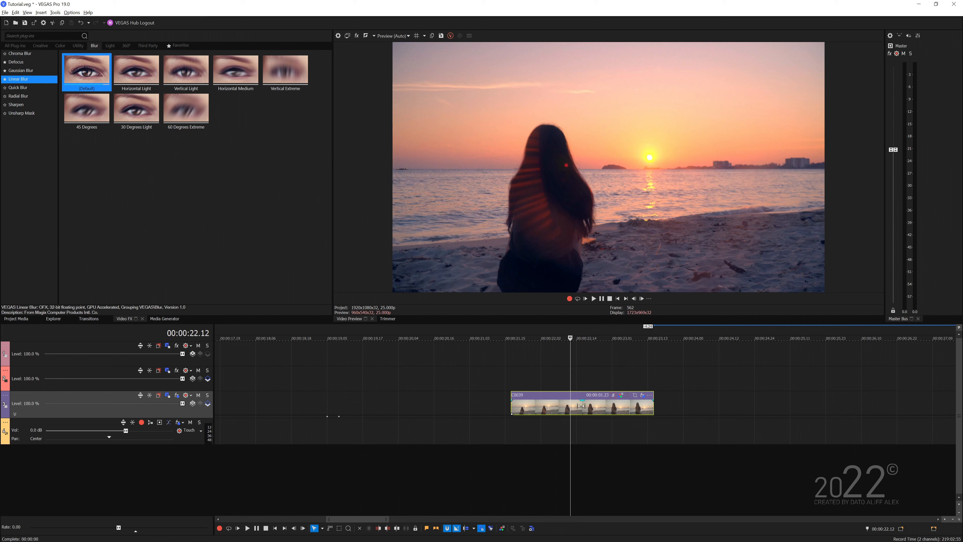
left_click_drag(582, 404, 603, 412)
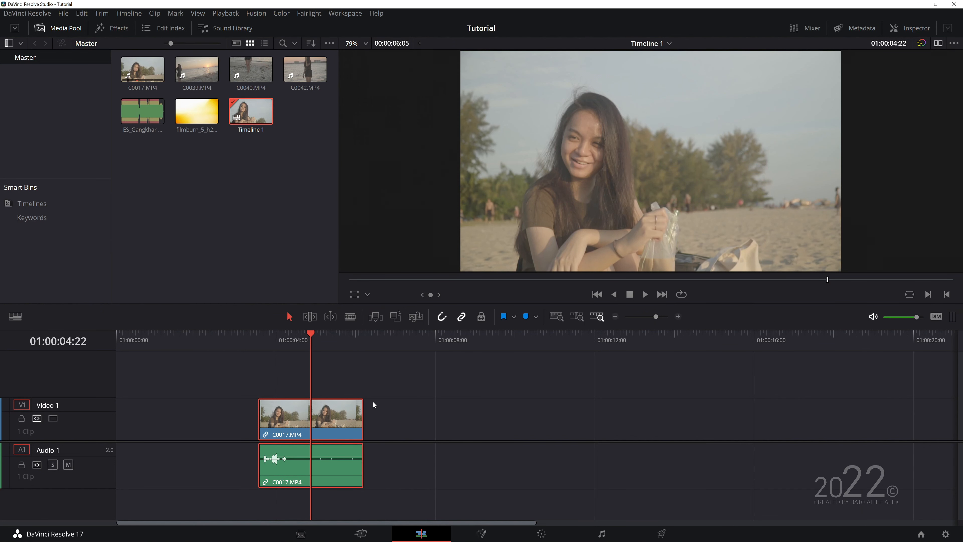
Step: Back in DaVinci Resolve, slip clip C0017 slightly in Trim Edit mode, and move the clip so it ends at 15:06
key("t")
mouse_move(295, 412)
left_mouse_down()
mouse_move(270, 414)
mouse_move(295, 413)
left_mouse_up()
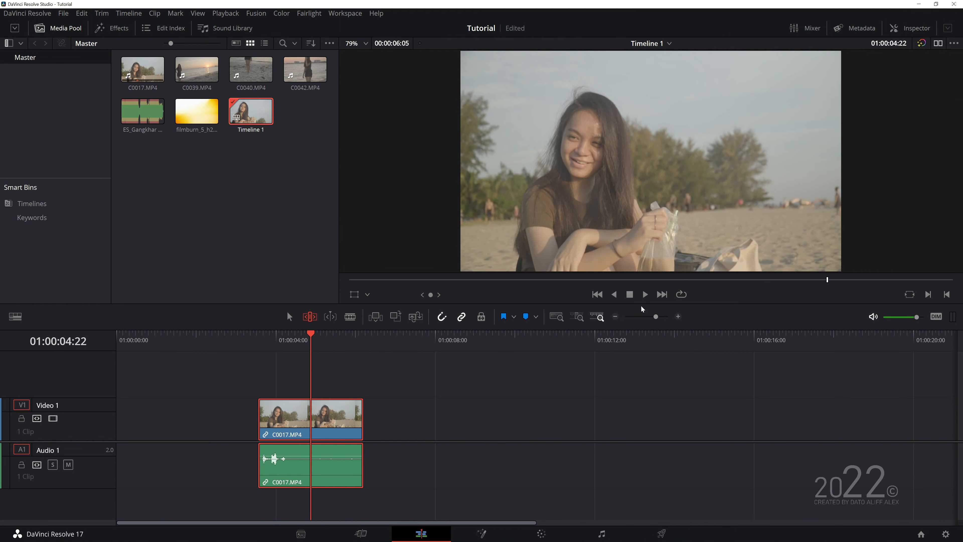
left_click_drag(646, 316, 654, 316)
key("a")
left_click_drag(260, 406, 503, 404)
left_click(488, 337)
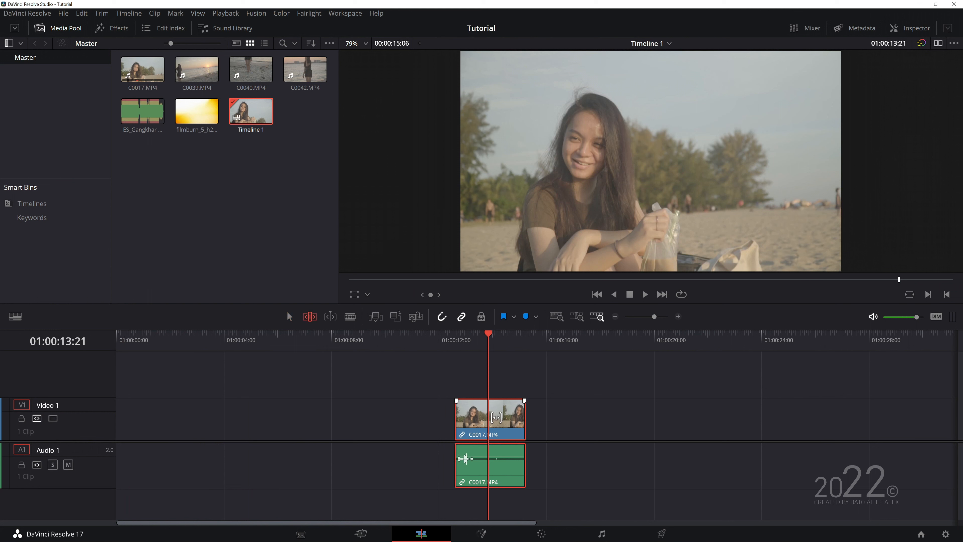
Step: Slip clip C0017 to a later portion of its footage in Trim Edit mode, and slide the clip to end at 15:20
key("t")
left_click_drag(478, 417, 324, 423)
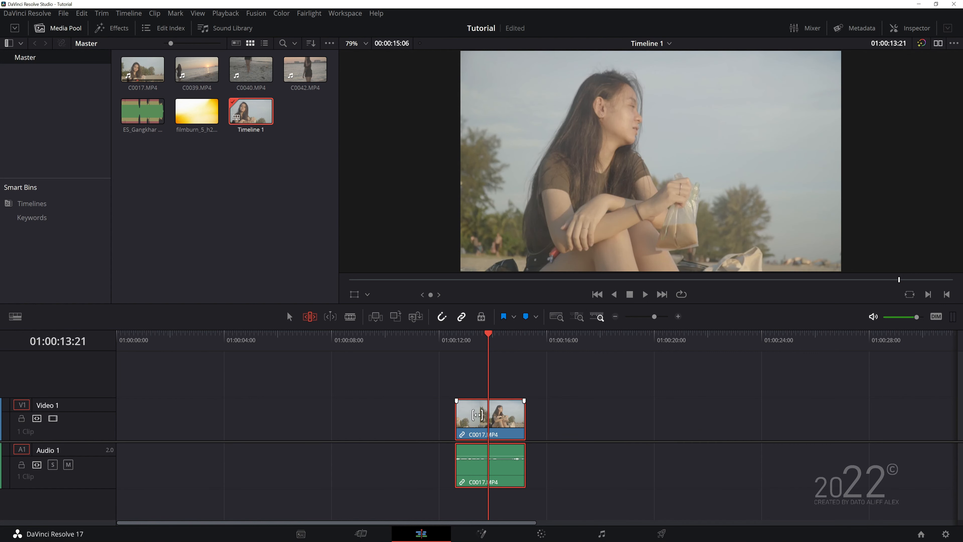
left_click_drag(481, 412, 489, 410)
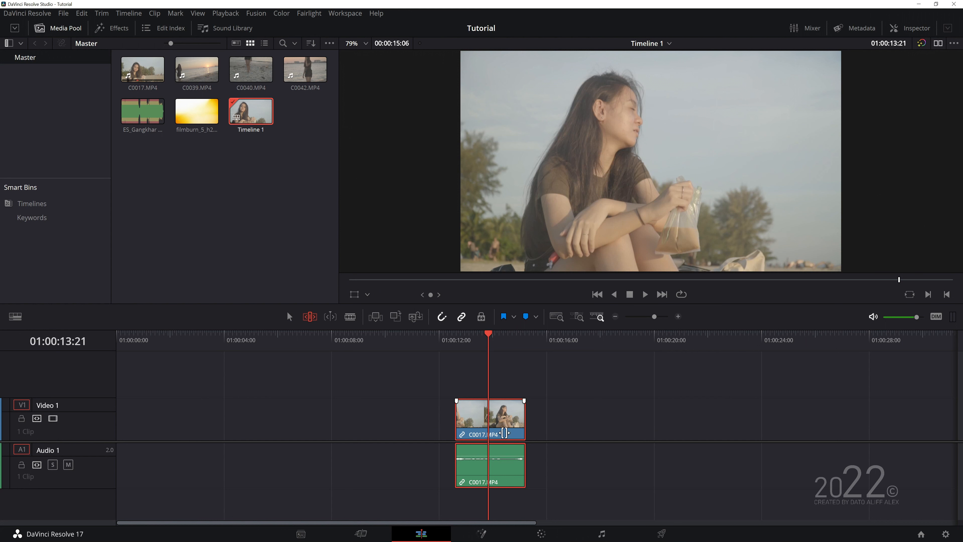
mouse_move(500, 433)
left_mouse_down()
mouse_move(439, 428)
mouse_move(519, 426)
mouse_move(436, 429)
mouse_move(536, 429)
mouse_move(497, 429)
mouse_move(528, 432)
mouse_move(475, 411)
mouse_move(576, 409)
mouse_move(455, 422)
mouse_move(533, 427)
mouse_move(489, 429)
mouse_move(555, 417)
mouse_move(487, 426)
left_mouse_up()
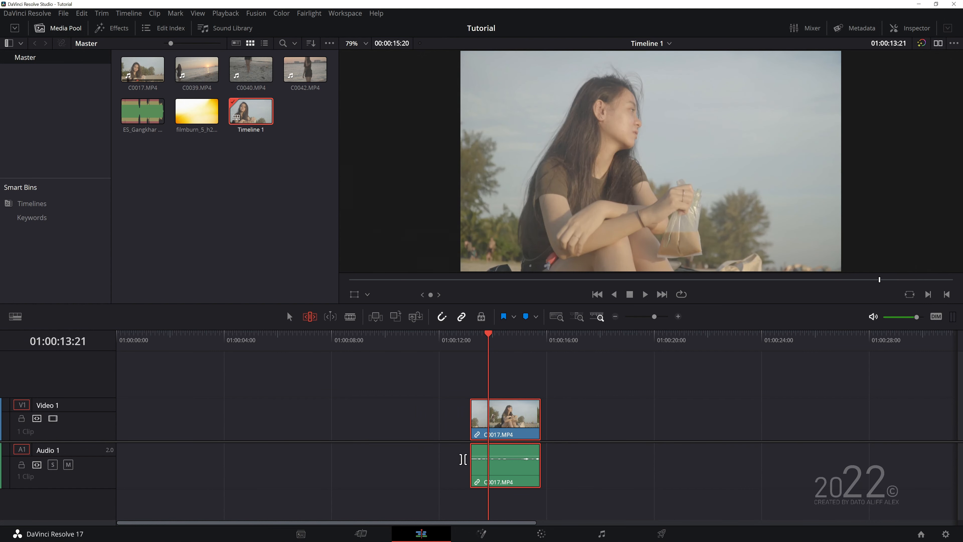
Step: In Selection mode, move clip C0017 to end at 15:16 and extend its start back to about 6.7 seconds
key("a")
mouse_move(504, 417)
left_mouse_down()
mouse_move(413, 419)
mouse_move(498, 414)
left_mouse_up()
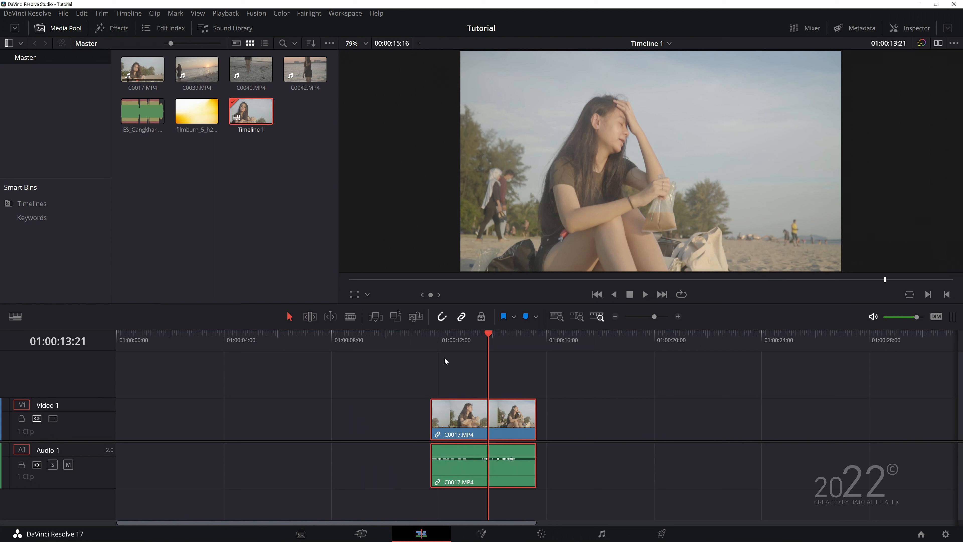
mouse_move(451, 342)
left_mouse_down()
mouse_move(443, 340)
mouse_move(499, 341)
mouse_move(469, 341)
left_mouse_up()
mouse_move(431, 415)
left_mouse_down()
mouse_move(297, 415)
mouse_move(300, 400)
mouse_move(436, 401)
mouse_move(408, 400)
left_mouse_up()
Step: Add a video fade-in to clip C0017, preview it, and shorten it to about 3.5 seconds
left_click(318, 341)
mouse_move(303, 403)
left_click_drag(305, 341, 368, 356)
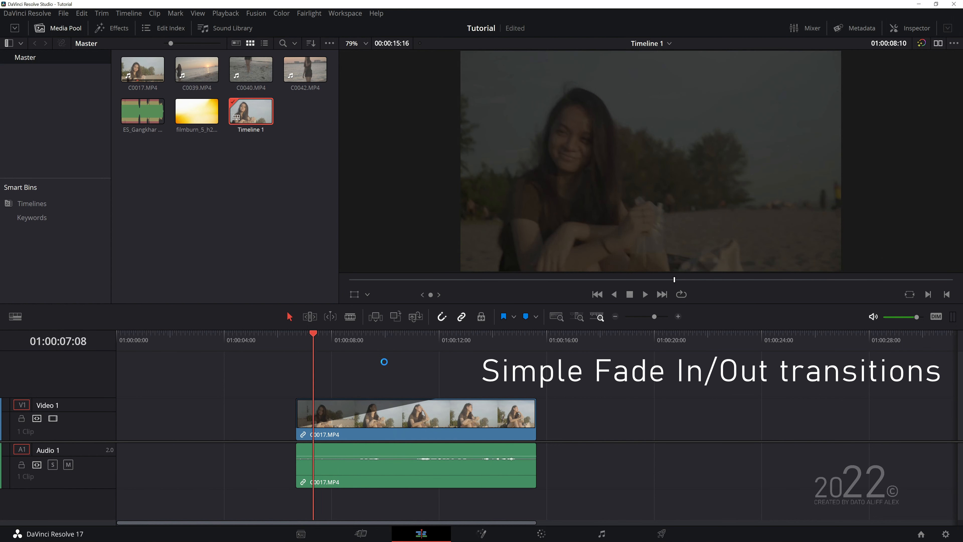
left_click(375, 348)
left_click_drag(433, 400, 390, 401)
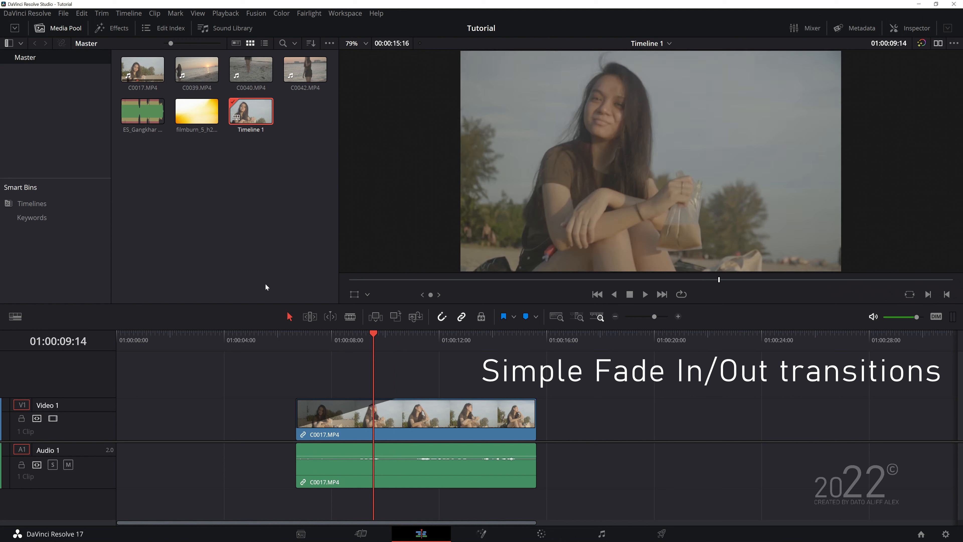
Step: Open the effects library
left_click(110, 30)
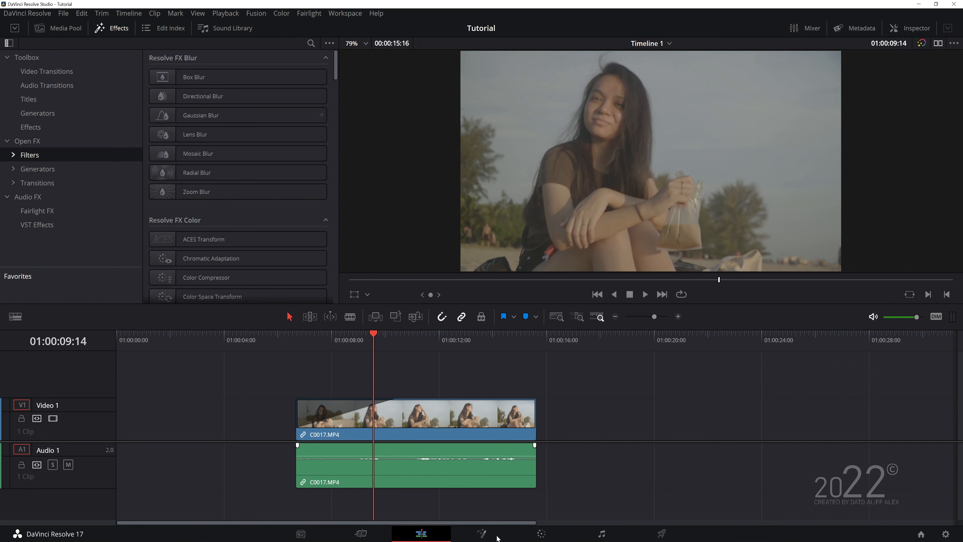
Step: Set clip C0017's video fade-in to about 2.5 seconds, and add a video fade-out and an audio fade-in of about 3 seconds each
left_click_drag(394, 401, 323, 401)
left_click_drag(535, 400, 448, 401)
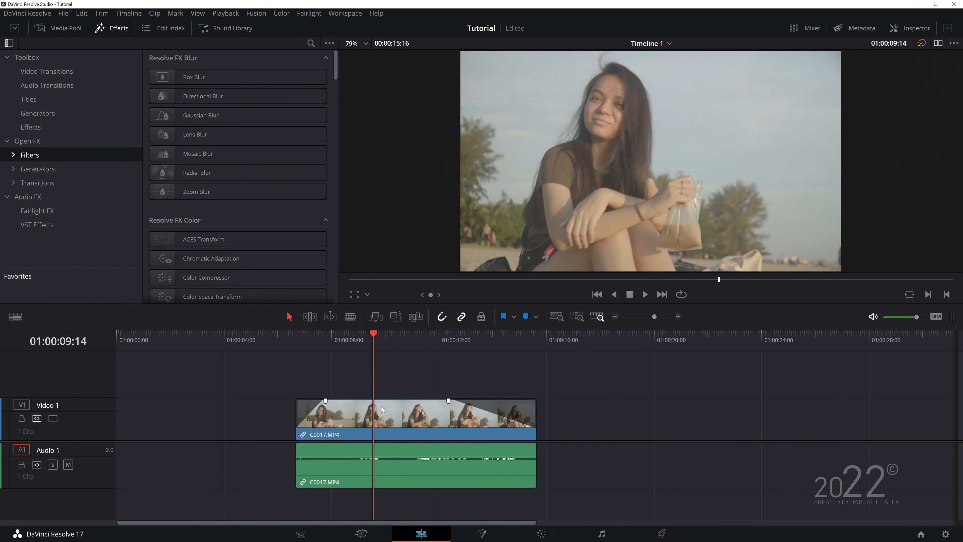
left_click_drag(329, 402, 362, 401)
left_click_drag(297, 446, 377, 446)
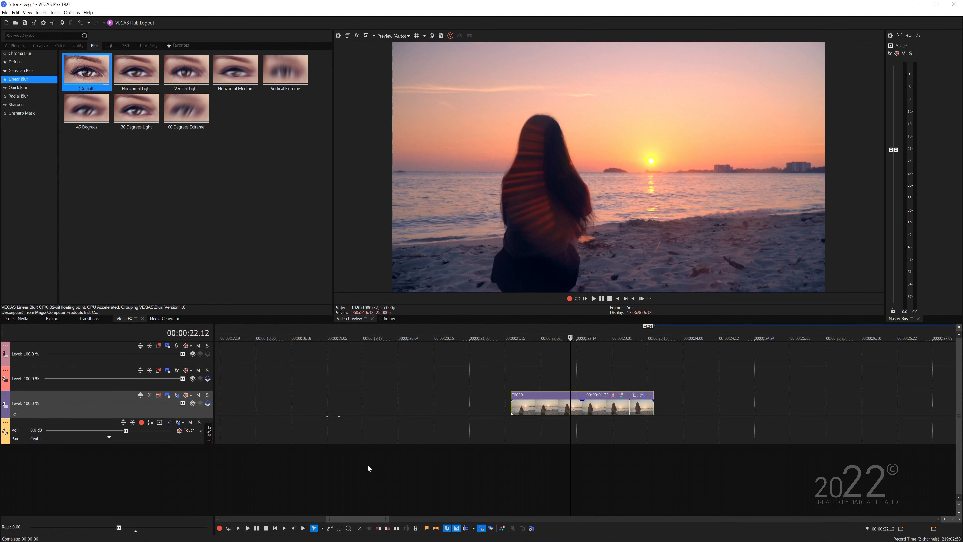
Step: Switch to VEGAS Pro and add a short fade-in to the trimmed C0039 copy
left_click_drag(511, 402, 559, 403)
left_click(528, 406)
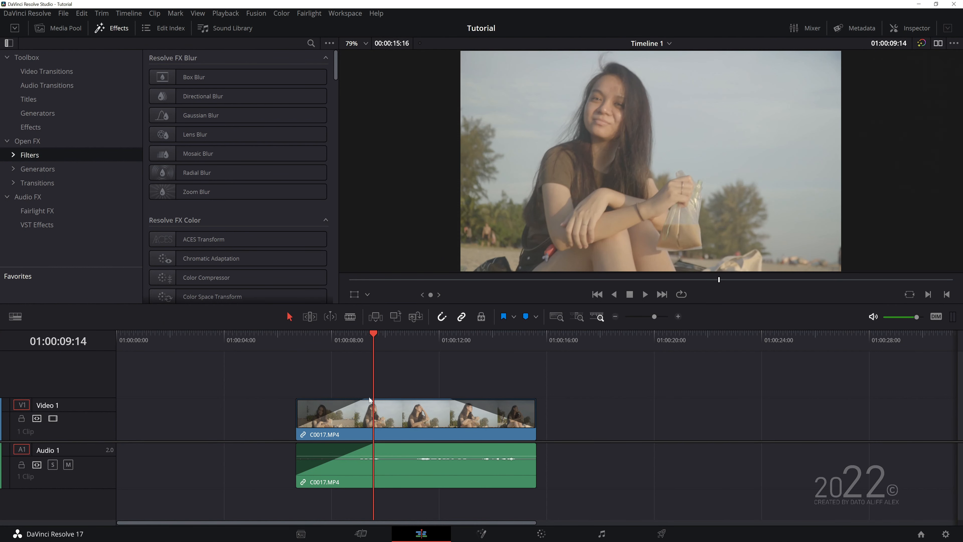
Step: Back in DaVinci Resolve, remove the video fade-in, audio fade-in and video fade-out from clip C0017
left_click_drag(370, 400, 297, 401)
left_click_drag(378, 446, 297, 444)
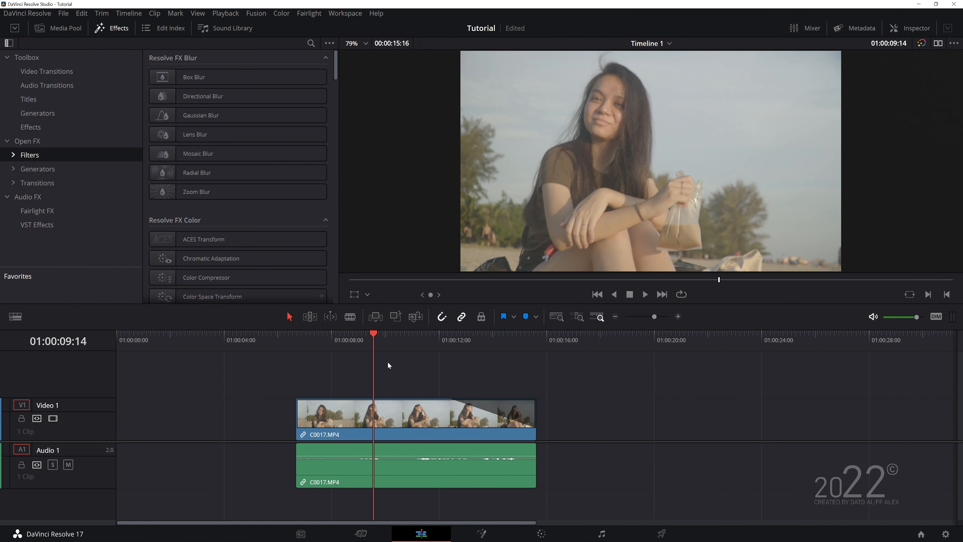
left_click_drag(455, 402, 603, 404)
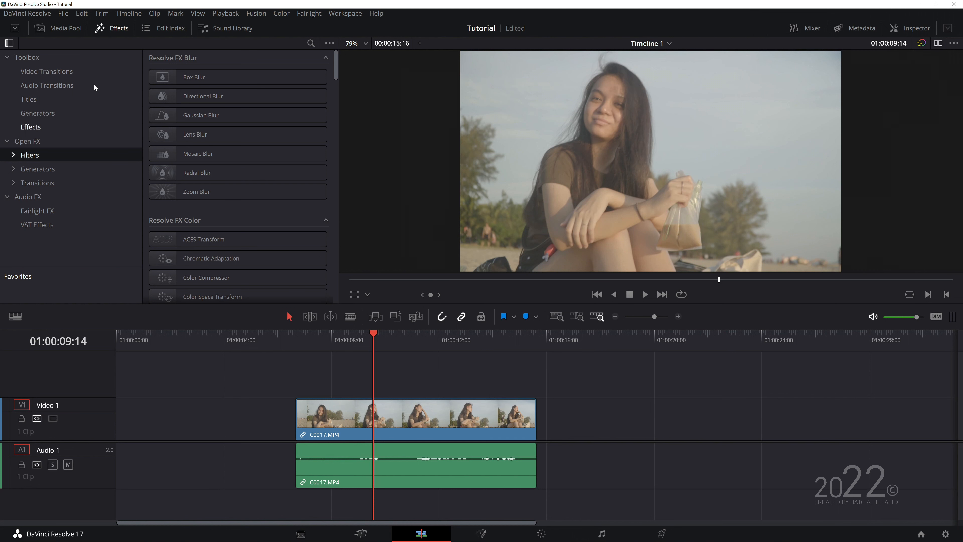
left_click(110, 29)
left_click(111, 28)
left_click(65, 28)
left_click(66, 28)
left_click(109, 28)
left_click(110, 28)
left_click(109, 28)
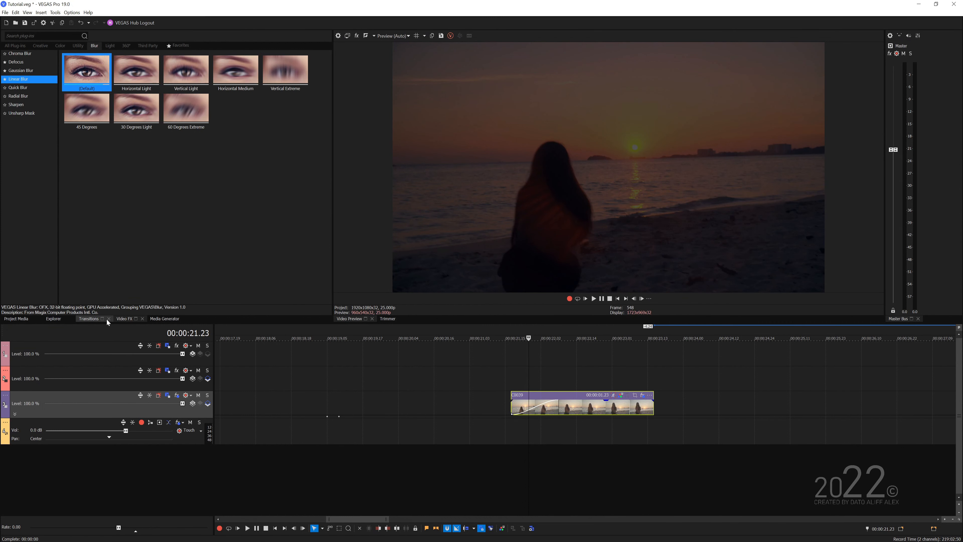
Step: Switch to VEGAS Pro, list all video effects and show the Chroma Keyer presets
left_click(23, 46)
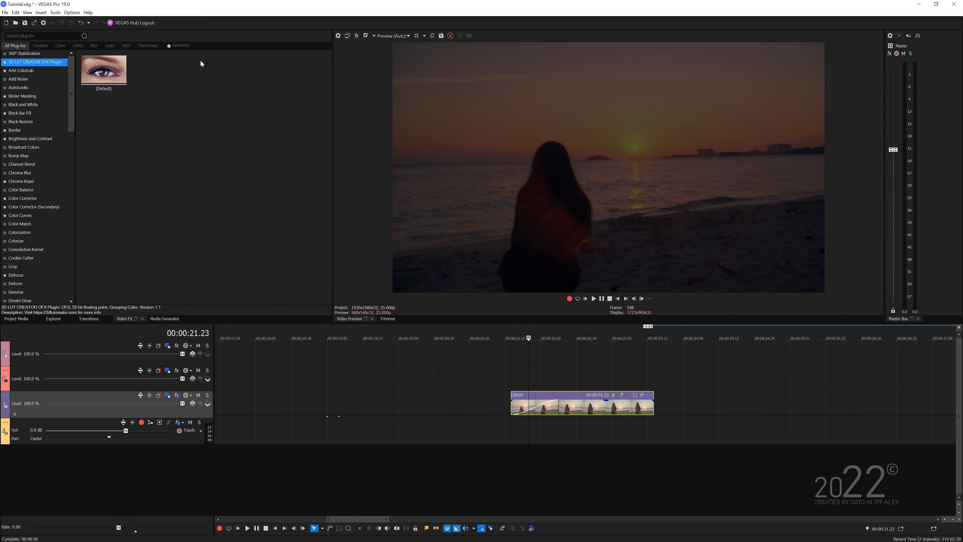
left_click(37, 181)
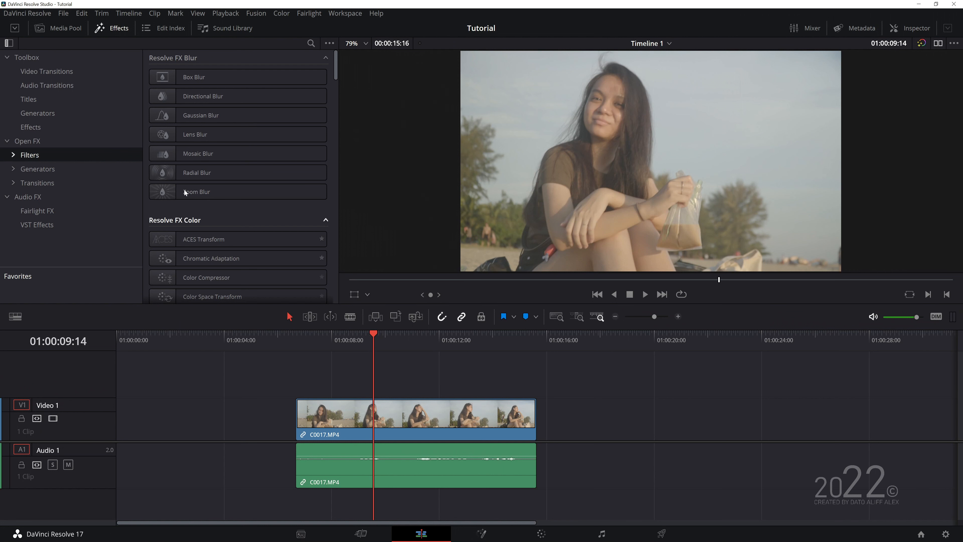
Step: Back in DaVinci Resolve, move clip C0017 about one second earlier and apply the Grid filter to it
left_click(354, 420)
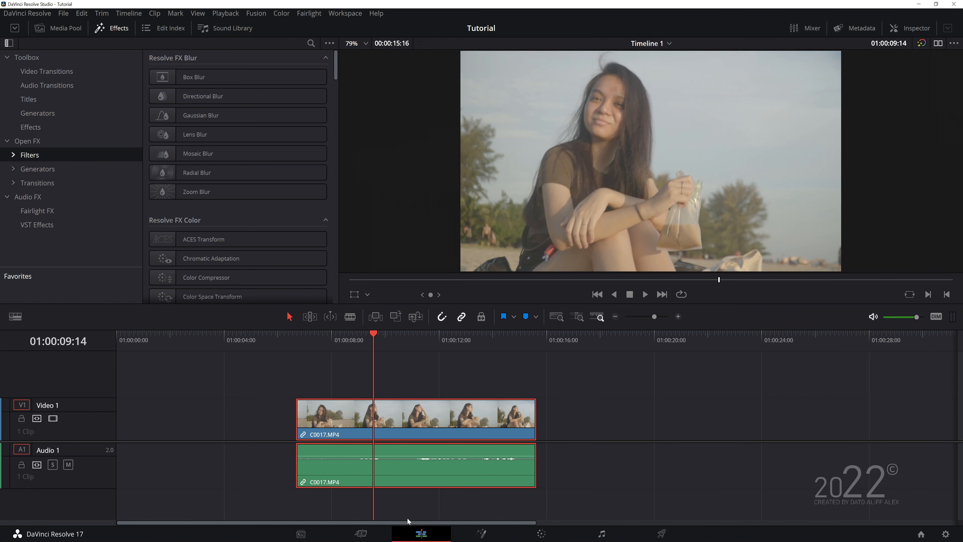
left_click_drag(403, 410, 377, 412)
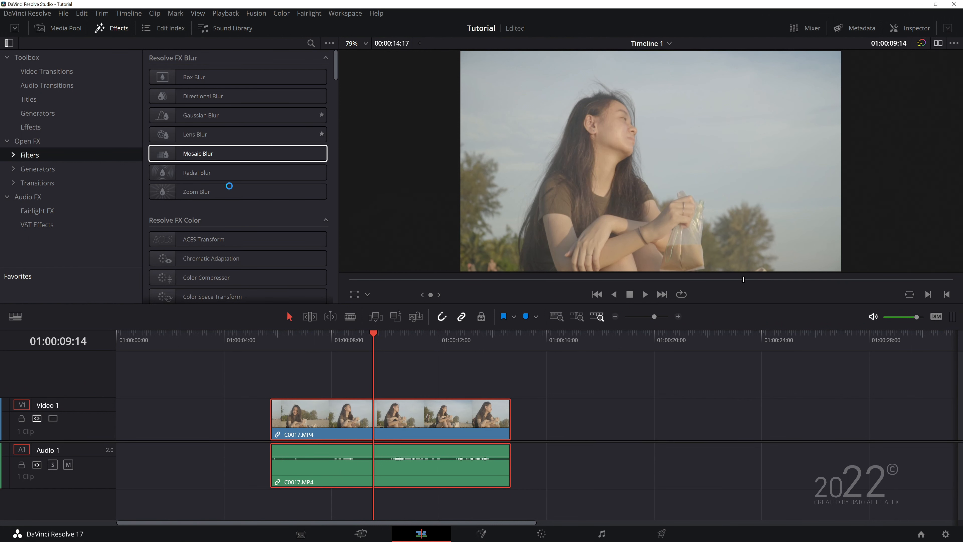
scroll(228, 187, "down", 4)
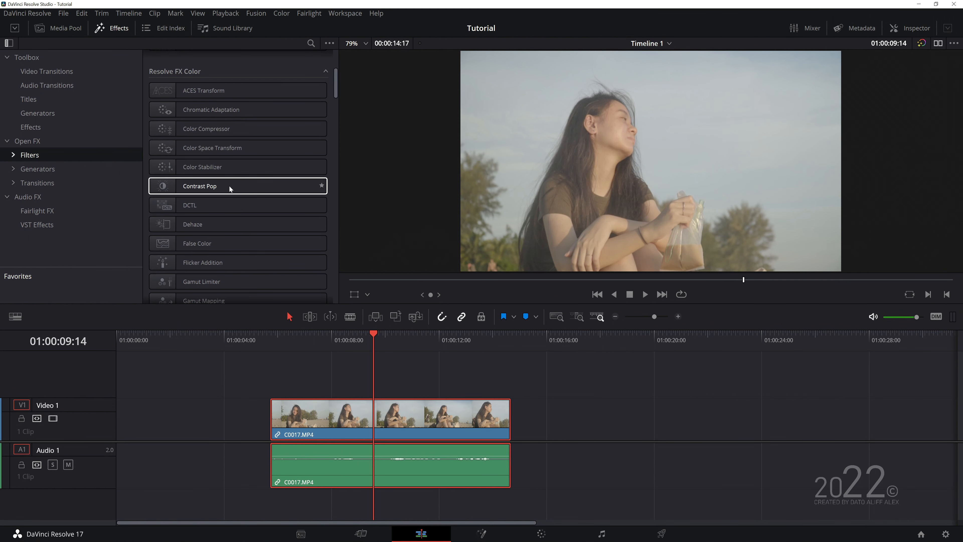
scroll(229, 186, "down", 6)
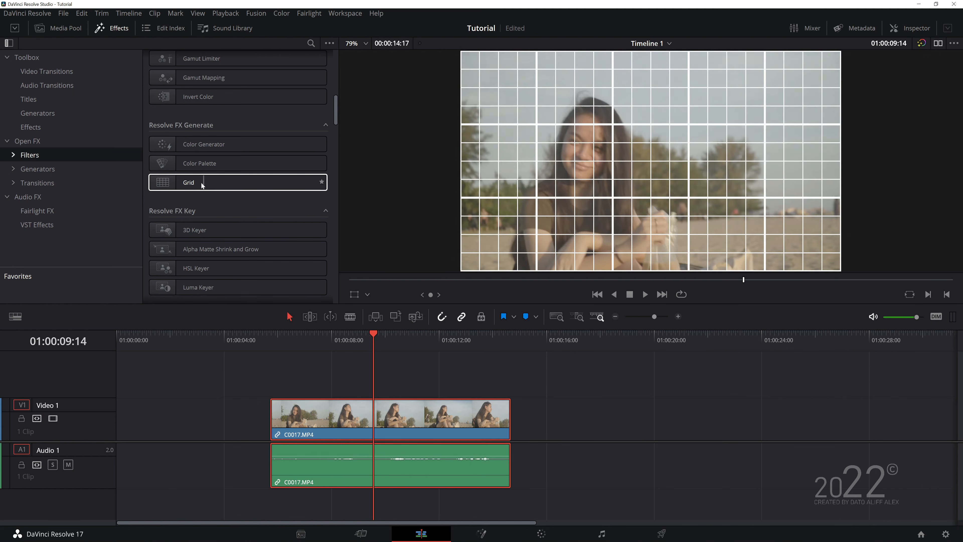
left_click_drag(189, 187, 357, 424)
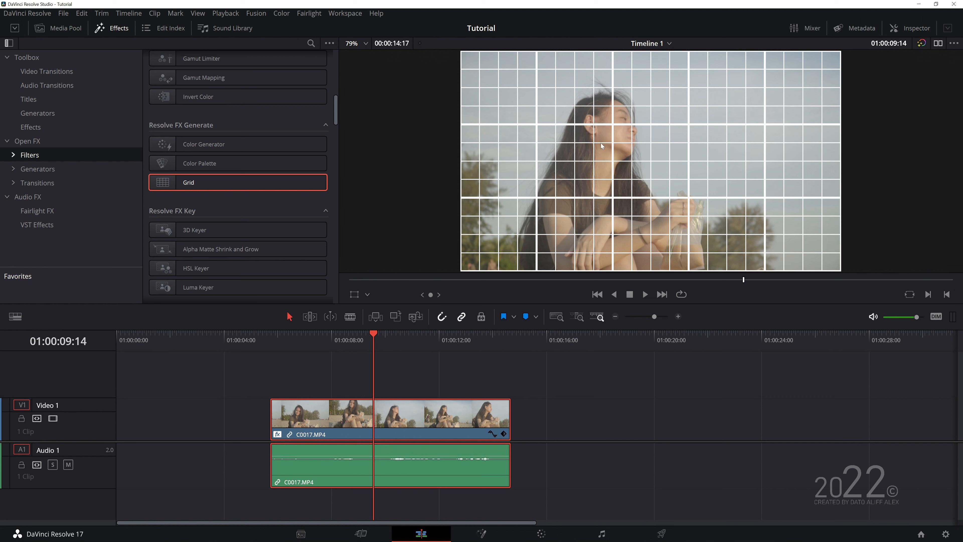
Step: Open the inspector on clip C0017's Open FX effects, review the Grid parameters and collapse them
left_click(904, 31)
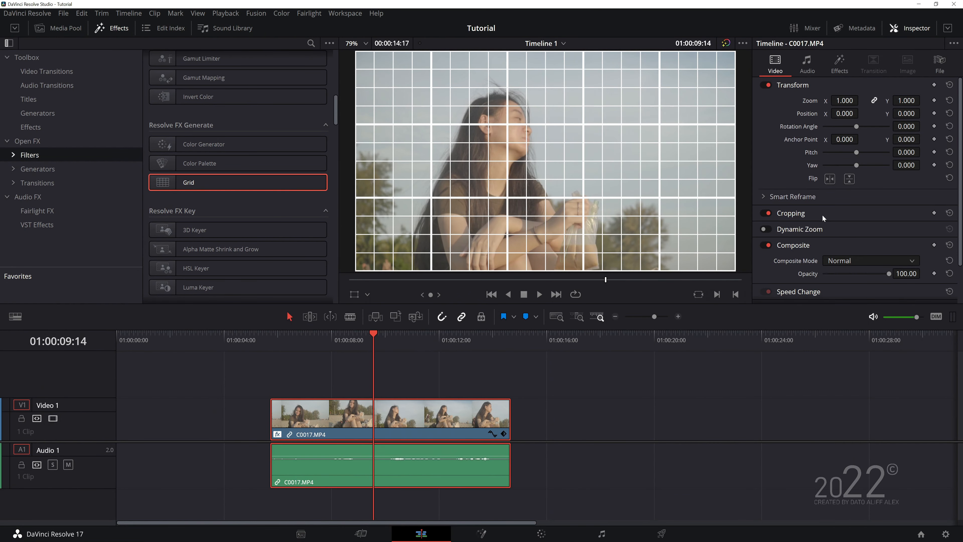
left_click(838, 63)
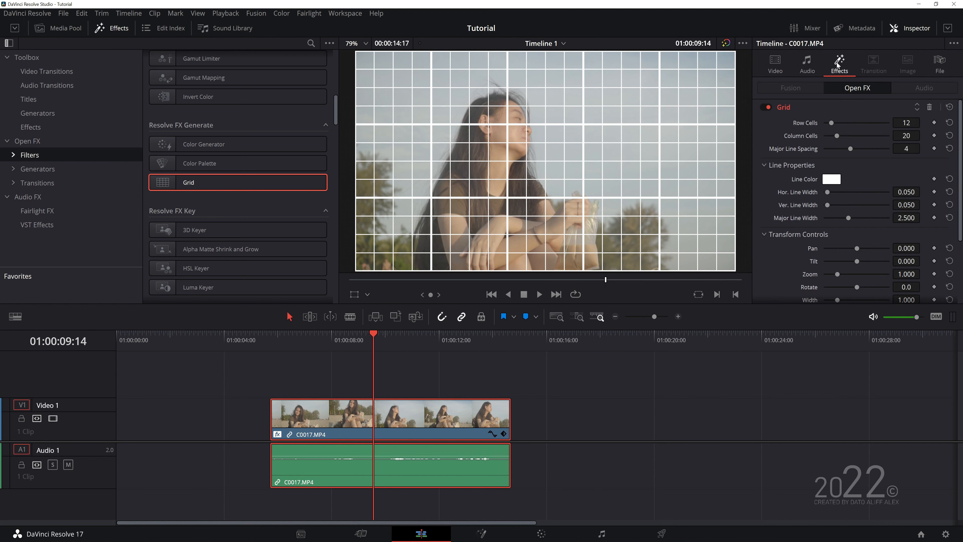
left_click(796, 110)
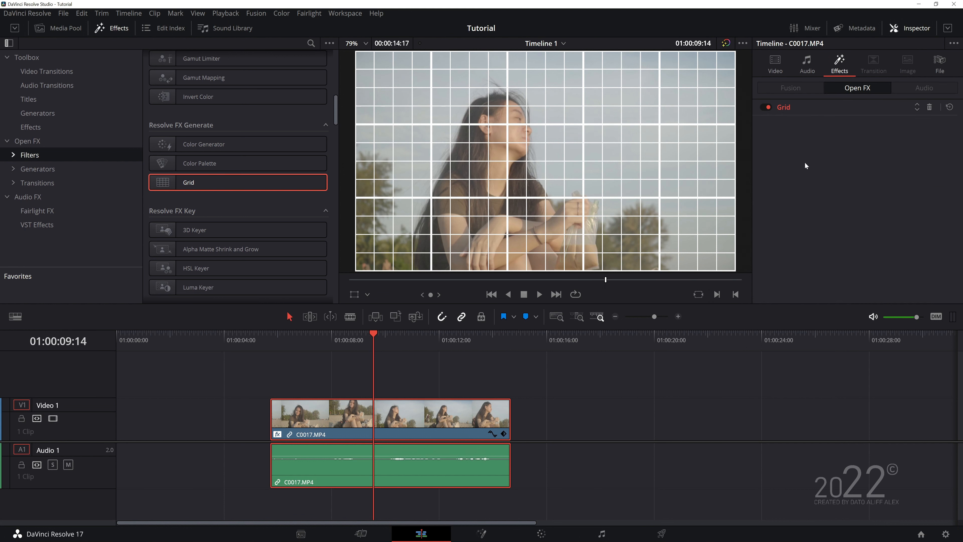
Step: Add the Glow filter to clip C0017 and set its Shine Threshold to about 0.434 and Spread to about 1.101
scroll(219, 220, "down", 6)
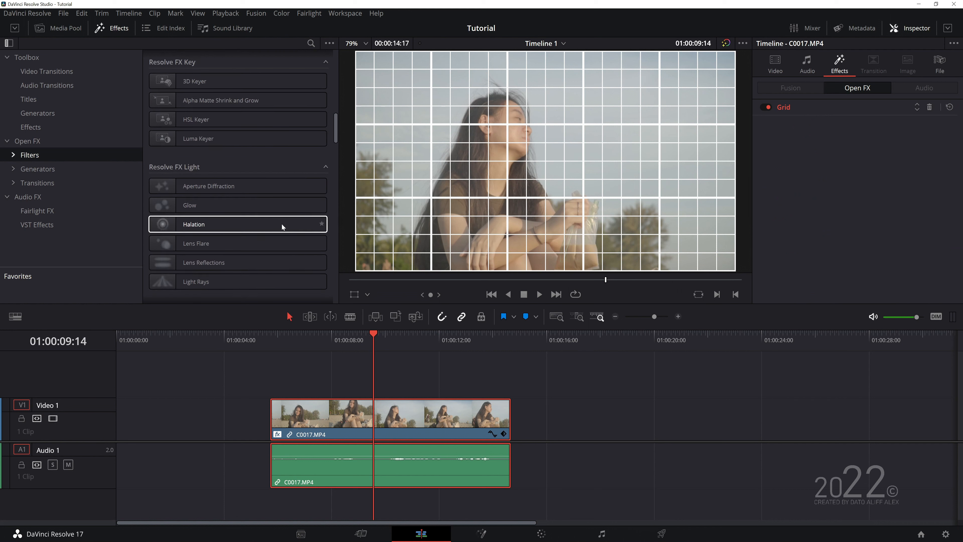
left_click_drag(197, 94, 359, 415)
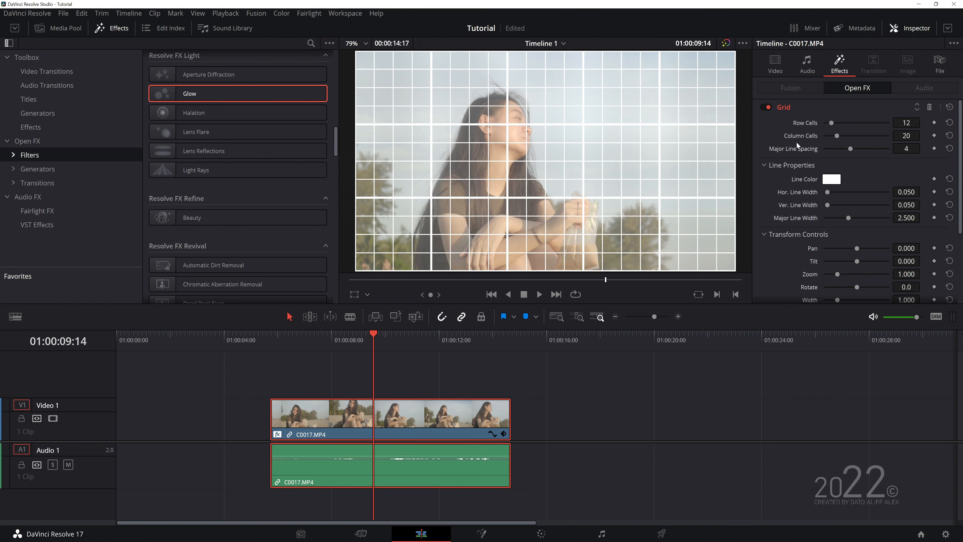
left_click(781, 107)
left_click(784, 123)
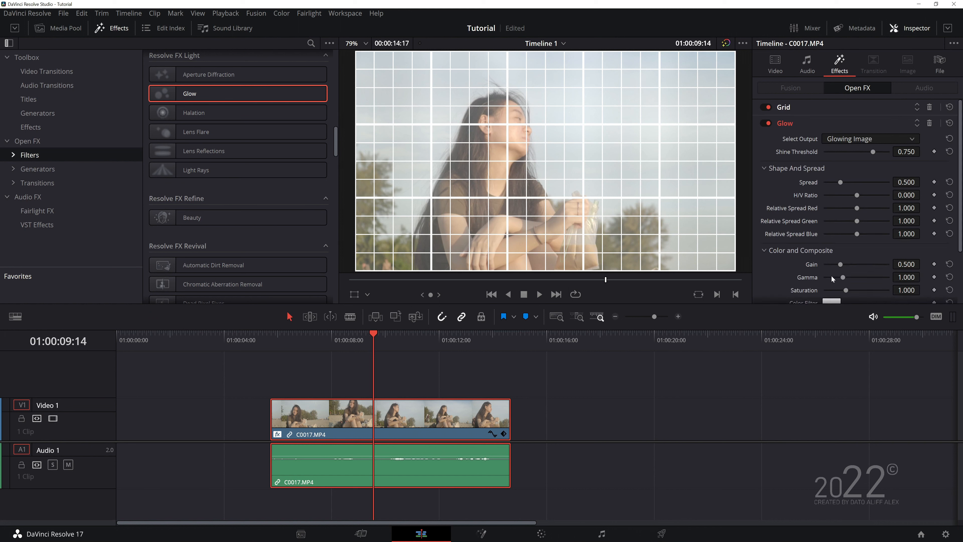
left_click_drag(859, 154, 860, 183)
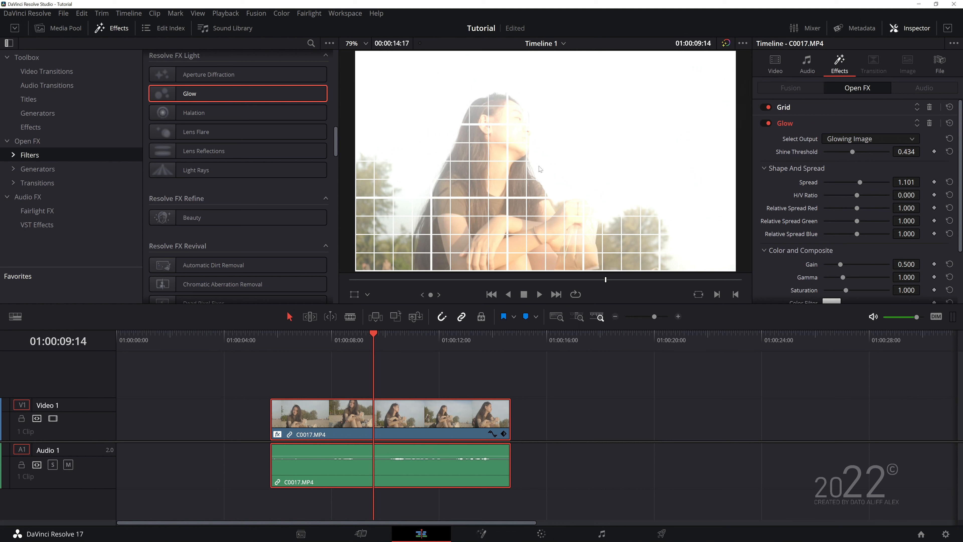
Step: Set the Grid effect's Row Cells to about 3, and toggle the effect off and on again
left_click(784, 107)
mouse_move(832, 123)
left_mouse_down()
mouse_move(860, 129)
mouse_move(825, 131)
left_mouse_up()
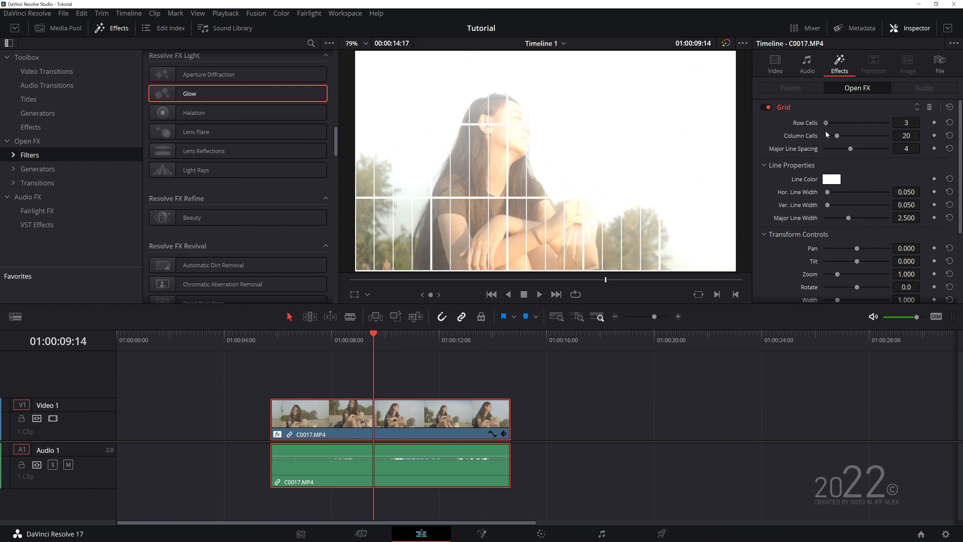
left_click(766, 107)
left_click(772, 107)
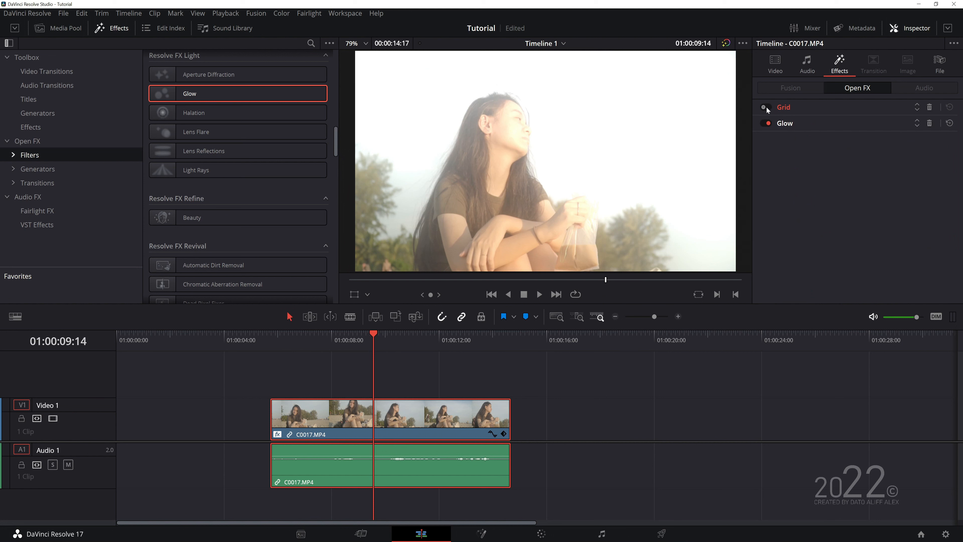
left_click(766, 108)
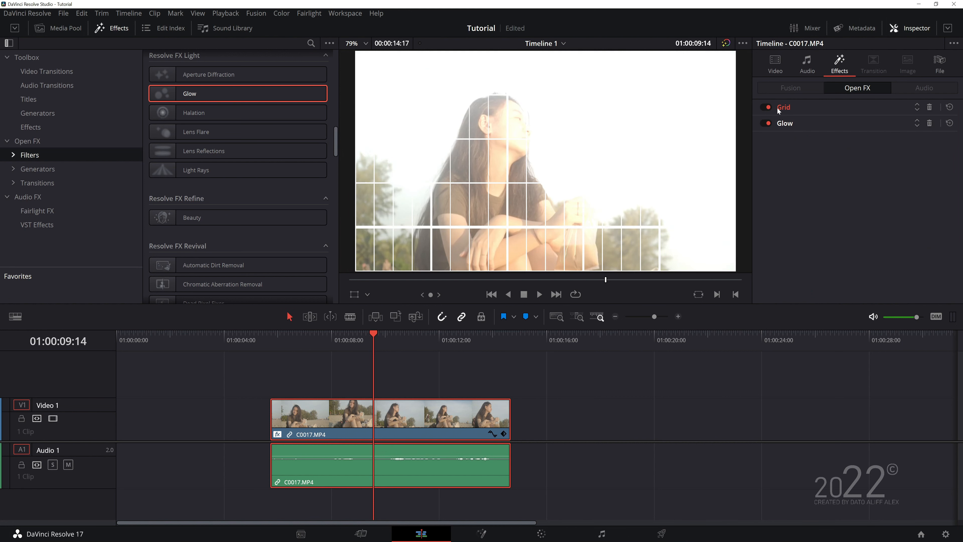
Step: Delete the Grid effect from clip C0017 and collapse the Glow parameters
left_click(930, 107)
left_click(774, 107)
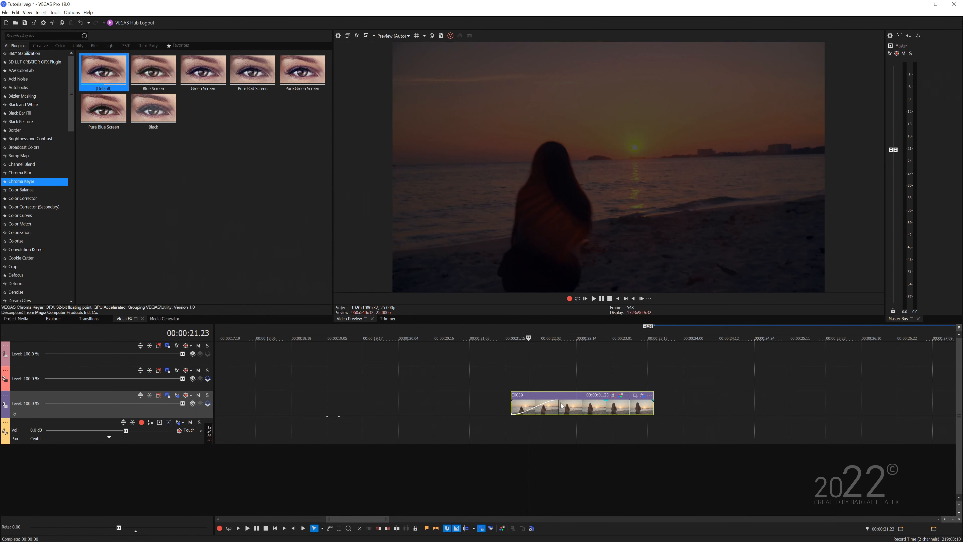
Step: In VEGAS Pro, add the default Chroma Keyer preset and Film Effects with the Reset to None preset to event C0039
left_click(573, 405)
left_click_drag(106, 76, 287, 140)
left_click_drag(573, 406, 572, 405)
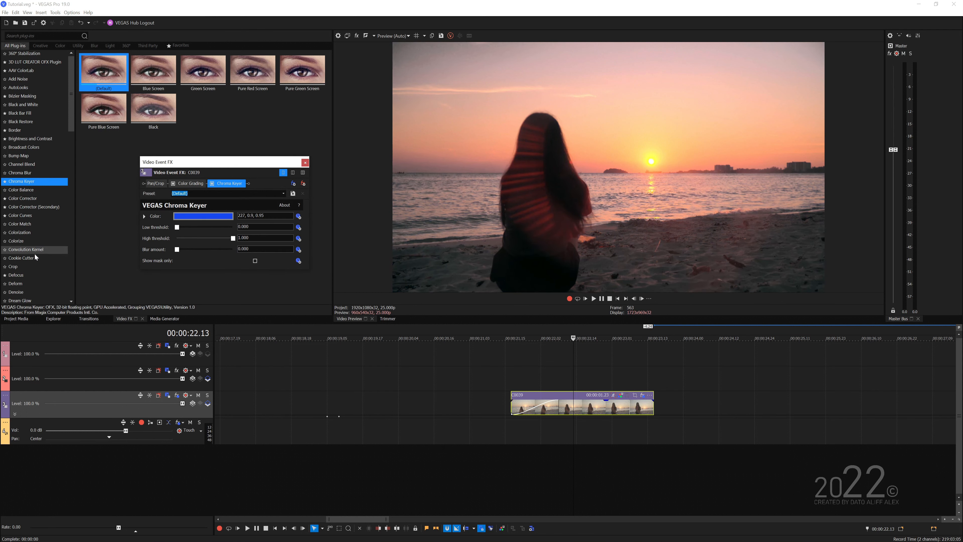
scroll(40, 268, "down", 2)
left_click_drag(33, 279, 259, 185)
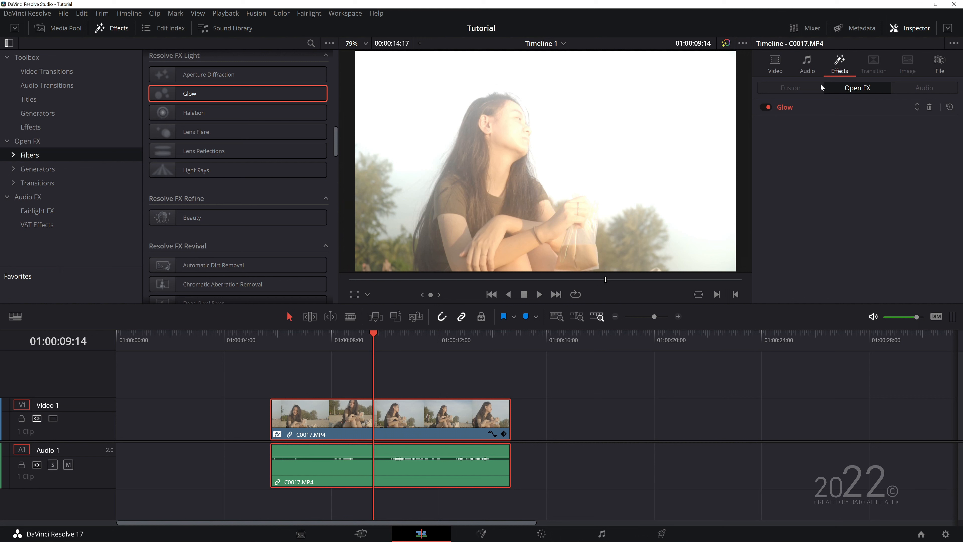
Step: Back in DaVinci Resolve, add the Light Rays filter after Glow on clip C0017, review its parameters and collapse them
left_click_drag(208, 171, 854, 148)
left_click(796, 108)
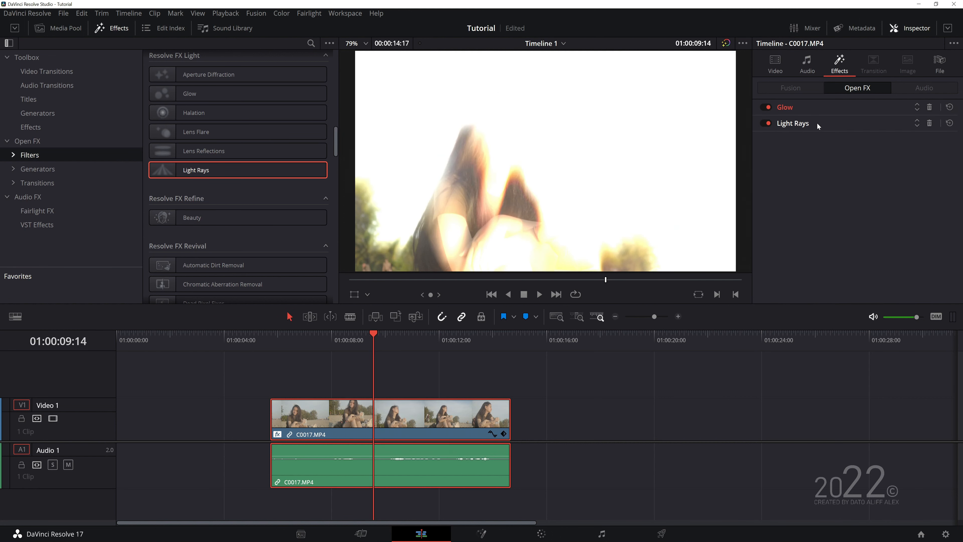
left_click(801, 123)
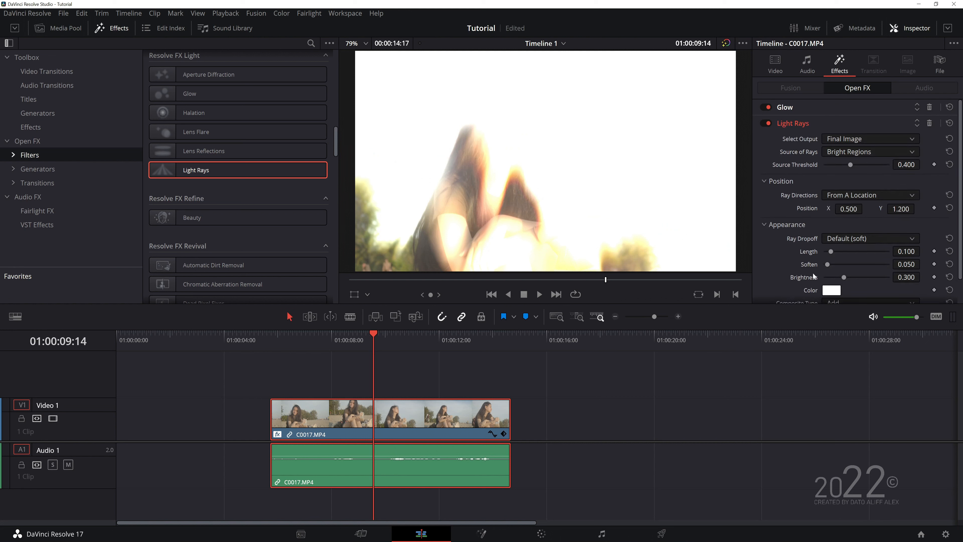
left_click(800, 124)
Step: Review clip C0017's video, effects and audio properties, ending on the video properties
left_click(786, 69)
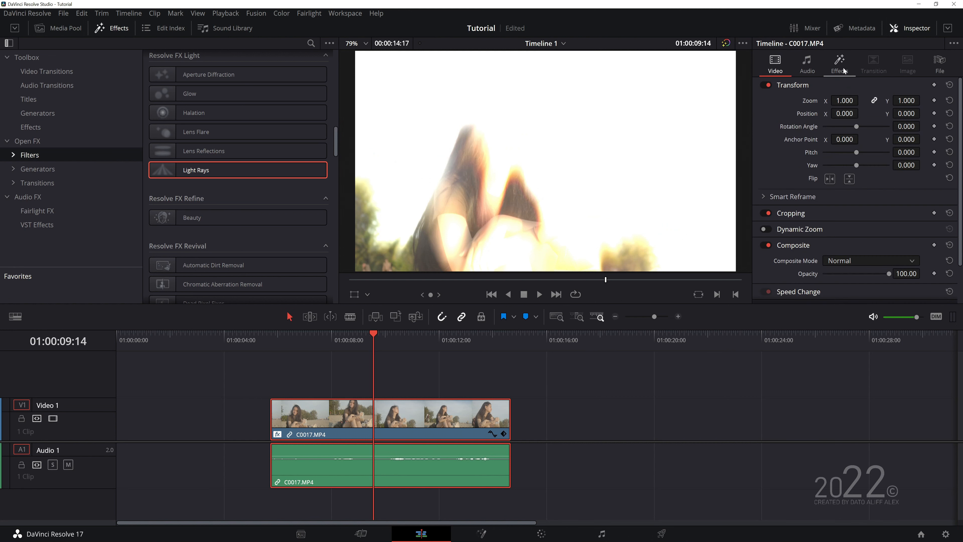
left_click(842, 70)
left_click(795, 65)
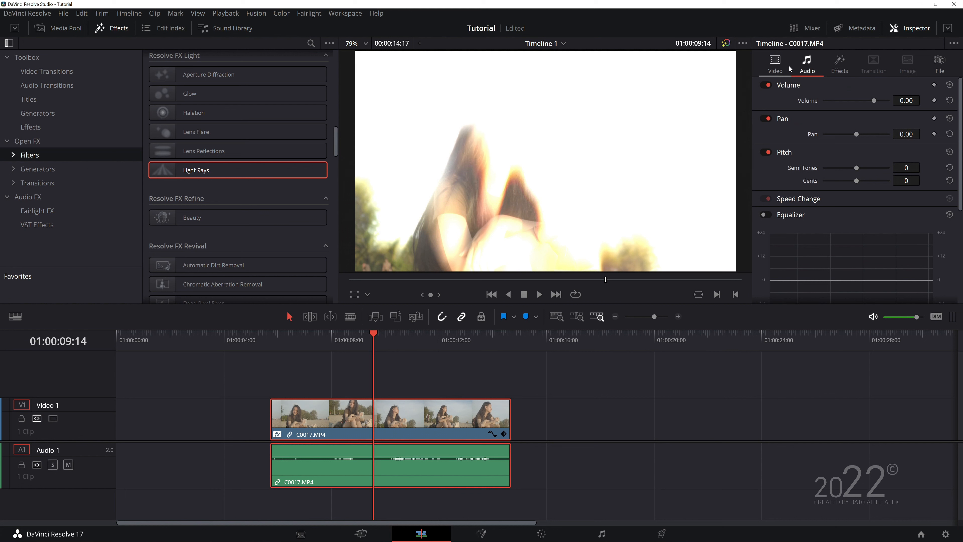
left_click(784, 72)
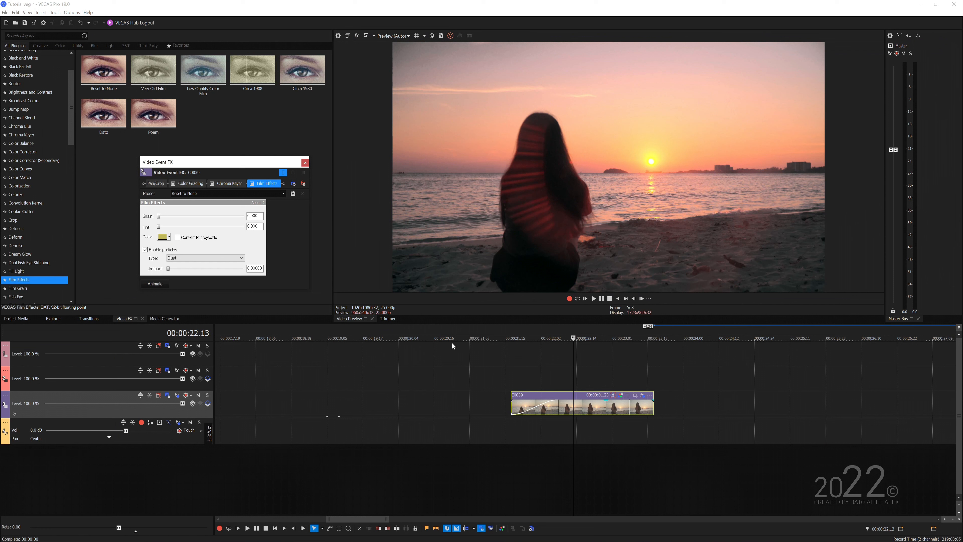
Step: In VEGAS Pro, crop event C0039 to about 2,384.6 × 1,341.4 and shift the frame to about 1,902.8, 1,015.4
left_click(148, 183)
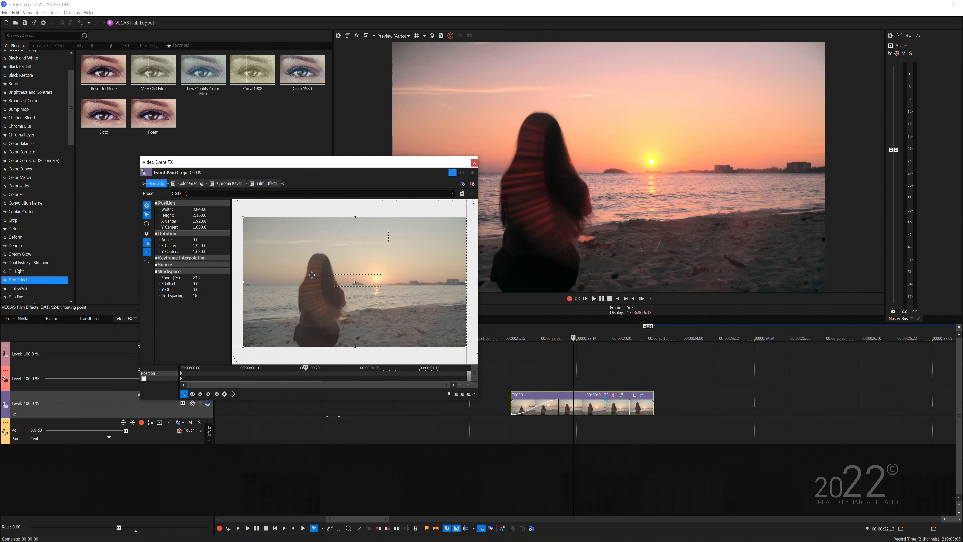
left_click_drag(466, 216, 424, 242)
mouse_move(363, 273)
left_mouse_down()
mouse_move(344, 274)
mouse_move(411, 265)
mouse_move(346, 271)
left_mouse_up()
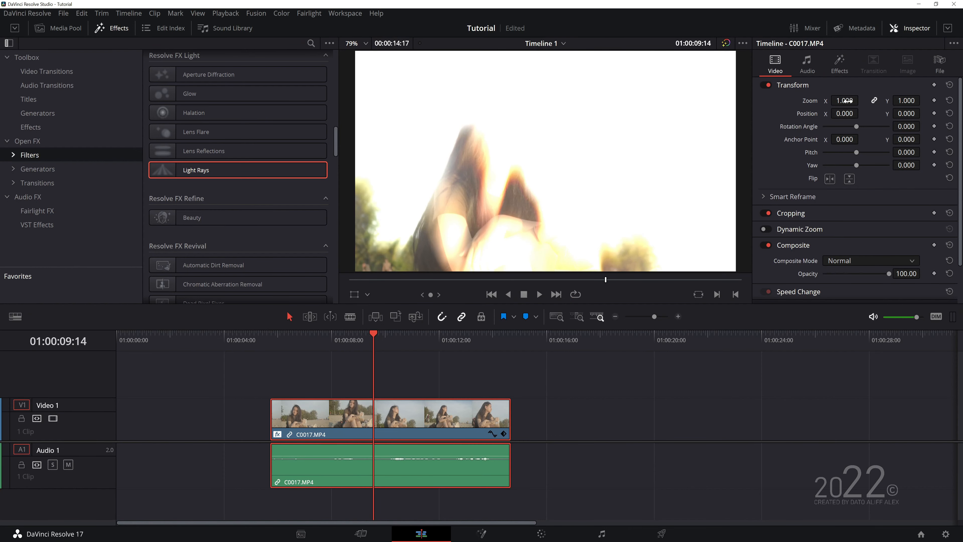
Step: Back in DaVinci Resolve, set clip C0017's Zoom to about 0.620
mouse_move(847, 100)
left_mouse_down()
mouse_move(862, 101)
mouse_move(834, 101)
left_mouse_up()
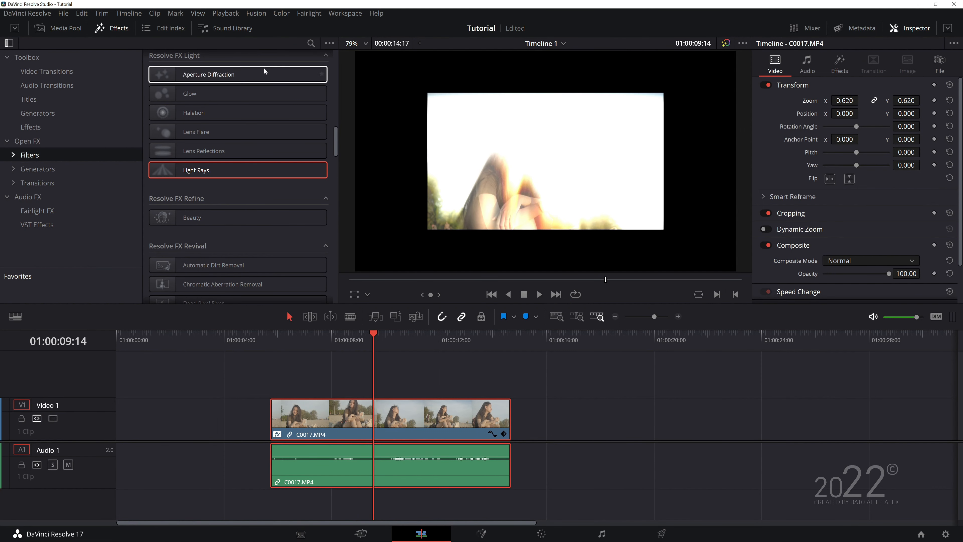
Step: Hide the effects library and turn on the on-screen Transform controls in the timeline viewer
left_click(99, 29)
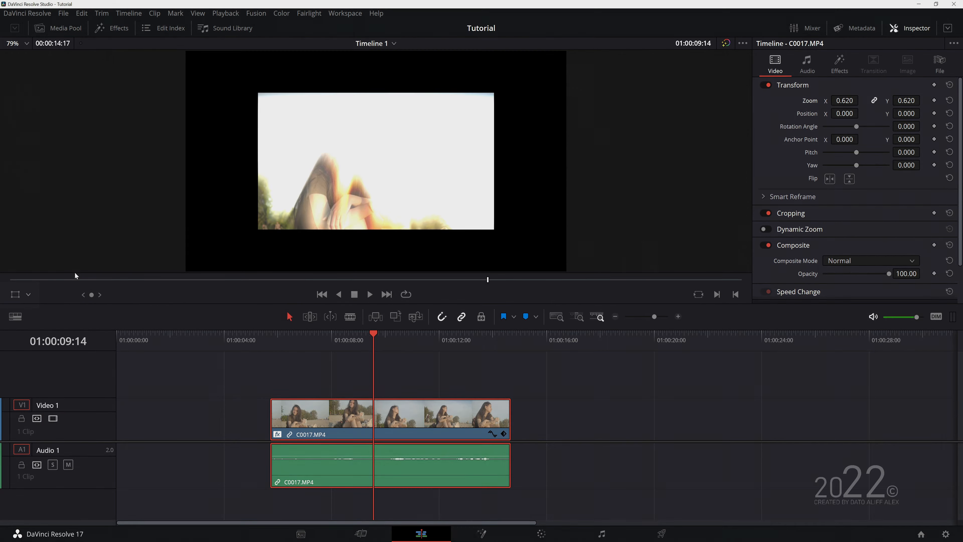
left_click(15, 295)
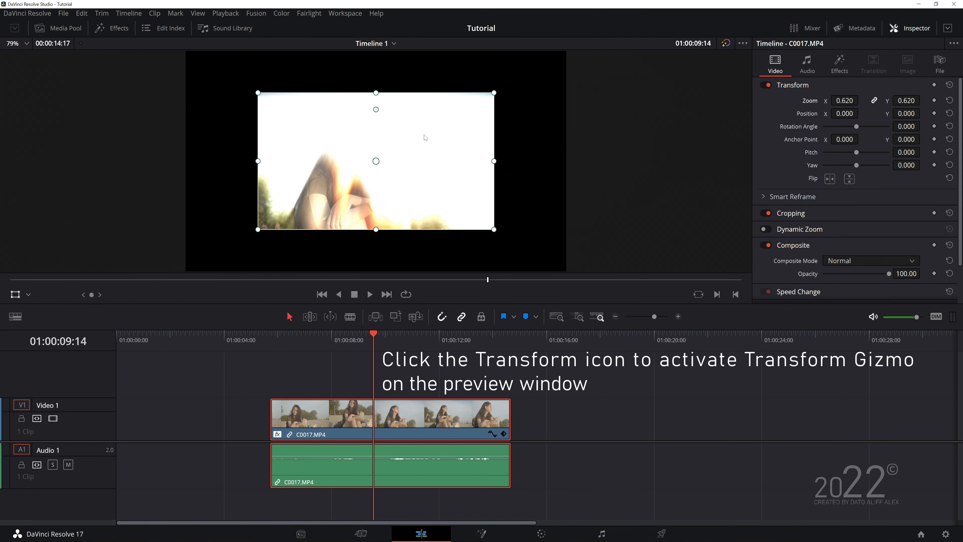
Step: Using the on-screen Transform controls, rotate clip C0017 about 19.7 degrees and move it to about X -2.5, Y -22.8
mouse_move(425, 137)
left_mouse_down()
mouse_move(483, 131)
mouse_move(409, 134)
mouse_move(464, 161)
mouse_move(420, 155)
left_mouse_up()
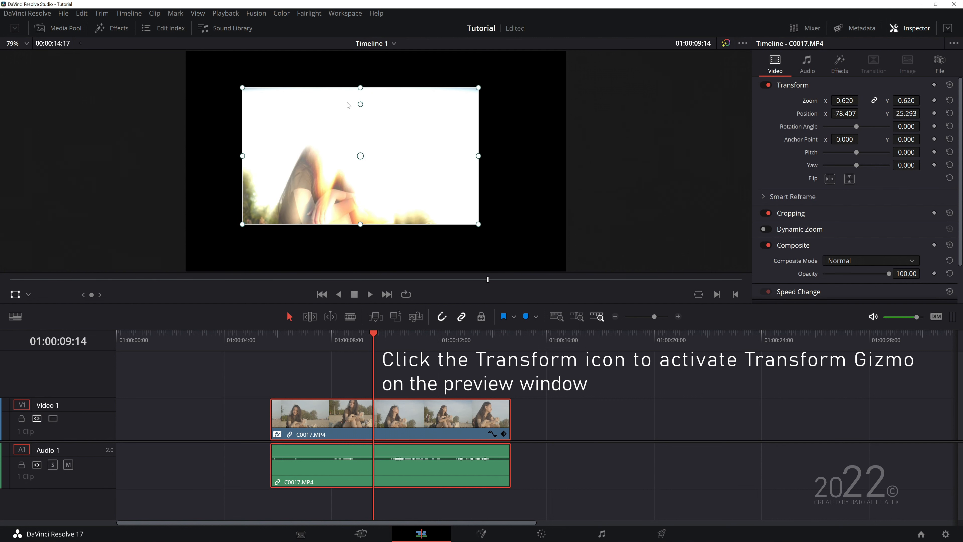
left_click_drag(359, 104, 341, 108)
mouse_move(424, 133)
left_mouse_down()
mouse_move(457, 117)
mouse_move(439, 144)
left_mouse_up()
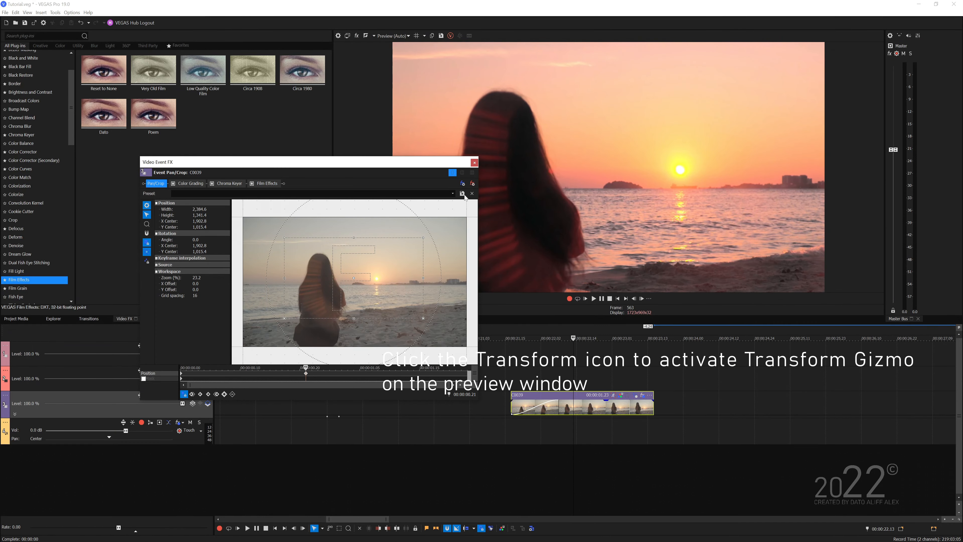
Step: Restore event C0039's default pan/crop preset in VEGAS Pro, and reset all of clip C0017's Transform settings in DaVinci Resolve
left_click(452, 193)
left_click(447, 200)
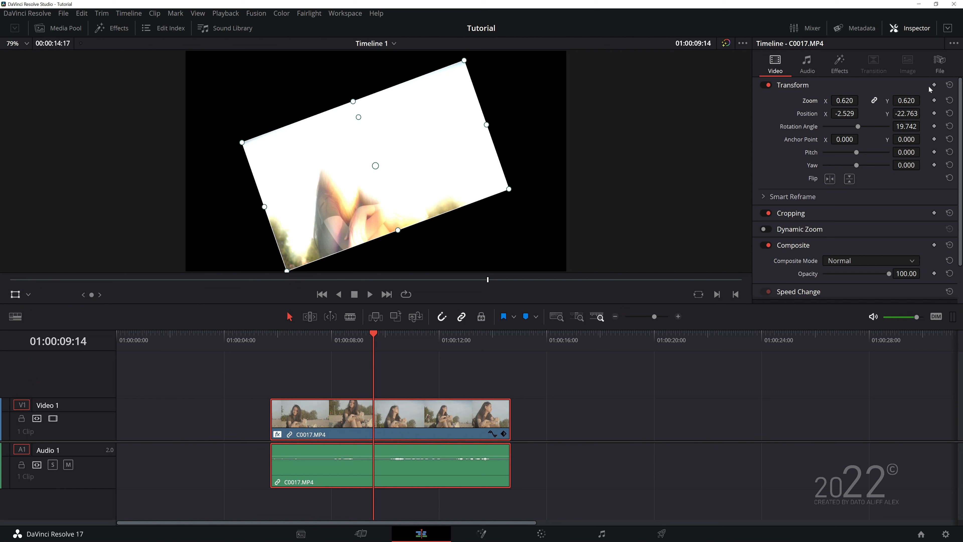
left_click(949, 86)
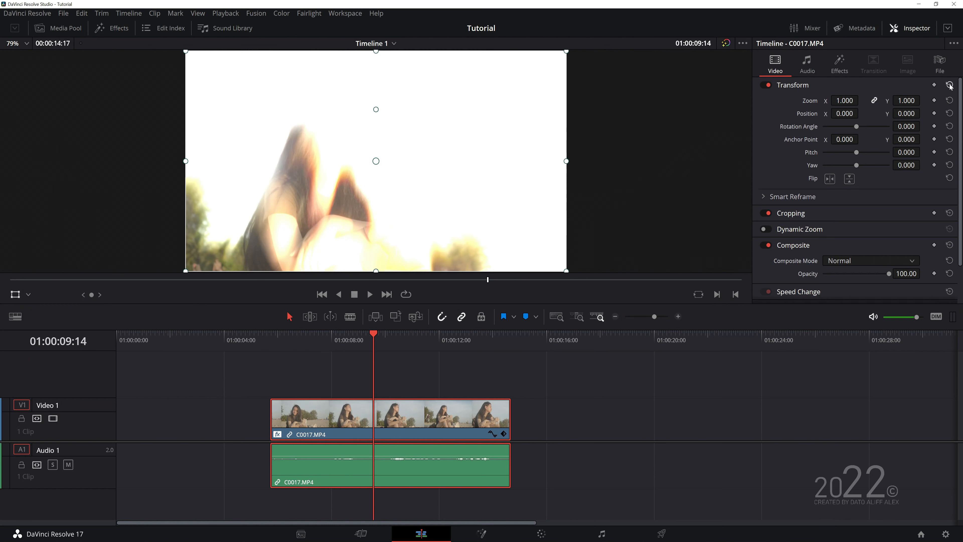
Step: Try moving clip C0017 to about X -67.6, Y -61.5 with the on-screen Transform controls, and reset its Transform settings
scroll(375, 163, "down", 2)
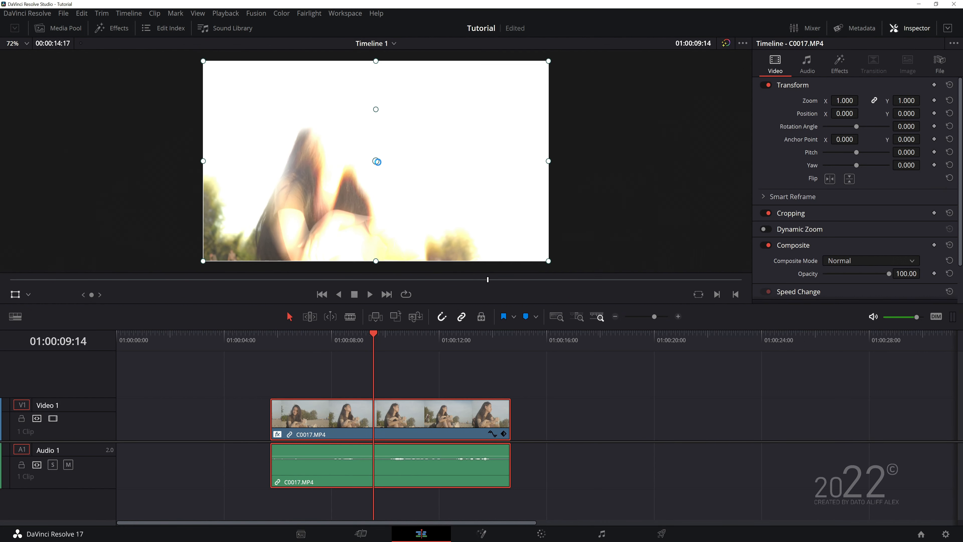
left_click(15, 297)
left_click(16, 296)
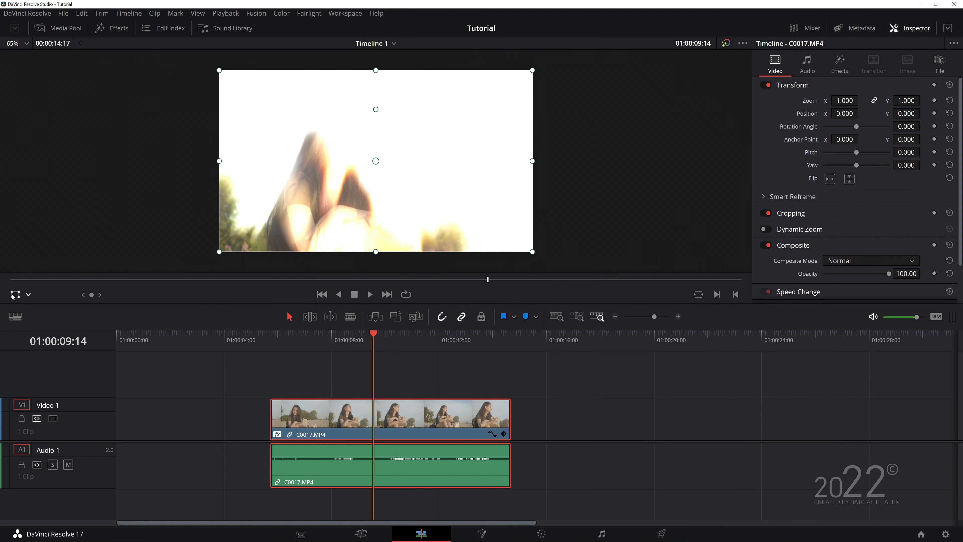
left_click_drag(376, 160, 334, 172)
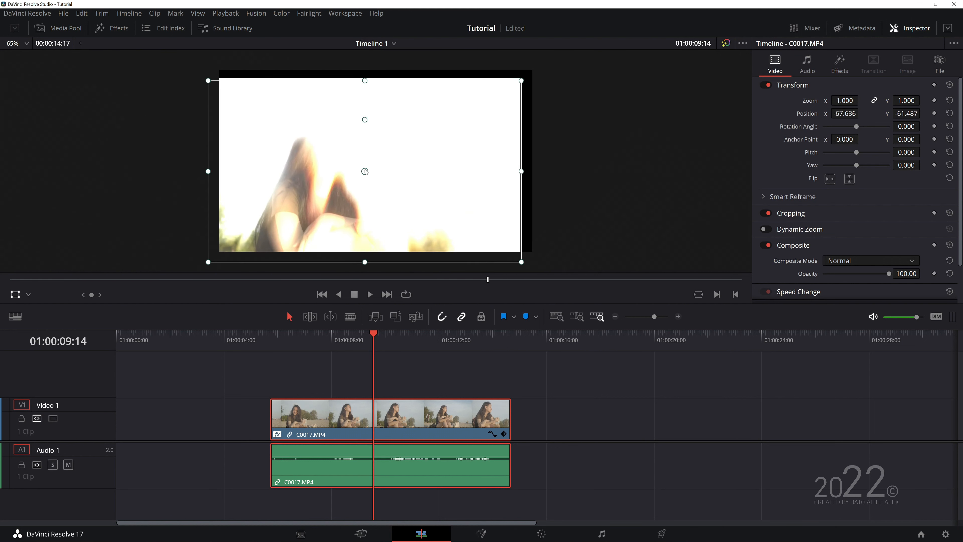
left_click(956, 85)
left_click(954, 85)
left_click(952, 85)
Step: Collapse the Transform and Composite settings, and look through clip C0017's effects, audio and video parameters
left_click(834, 85)
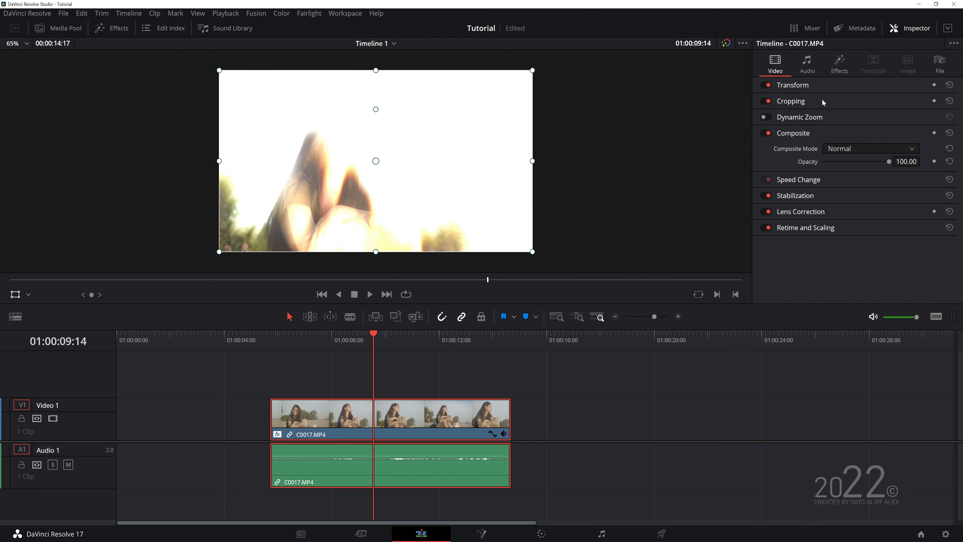
left_click(800, 136)
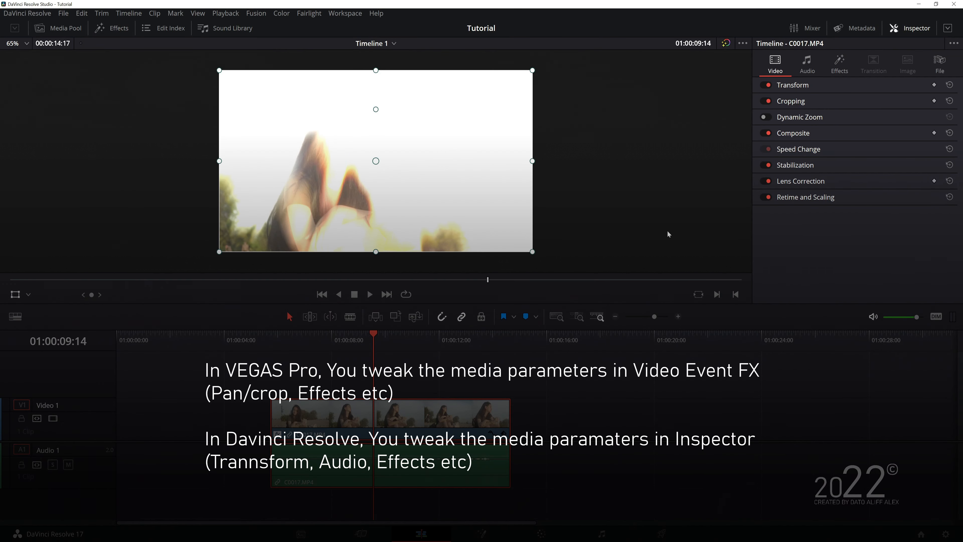
left_click(839, 63)
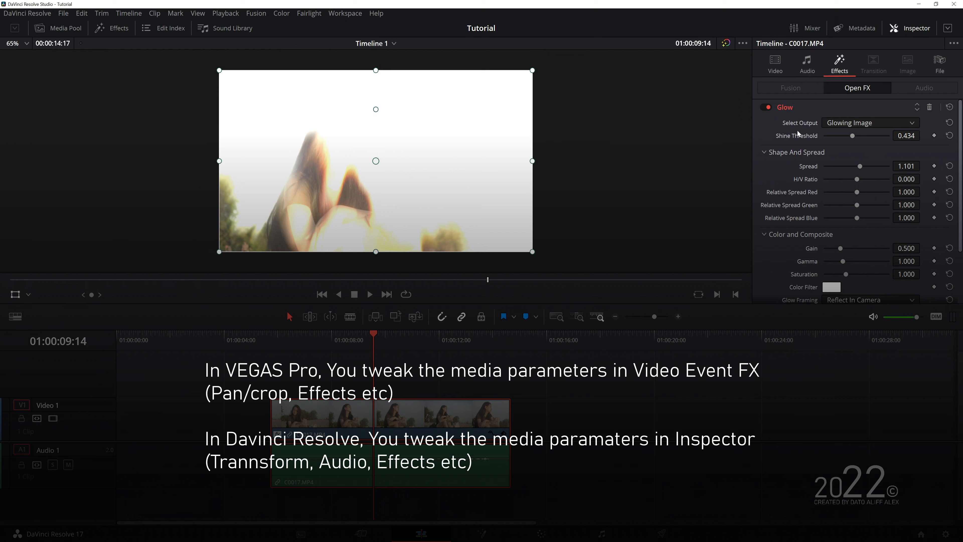
left_click(806, 63)
left_click(779, 64)
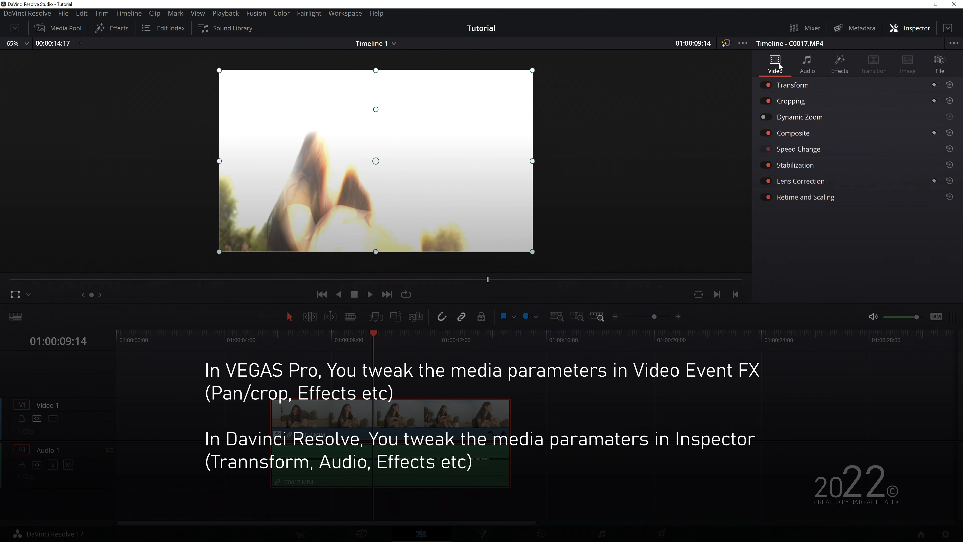
Step: Remove the Glow effect from clip C0017 and scrub back to about 01:00:06:21
left_click(839, 62)
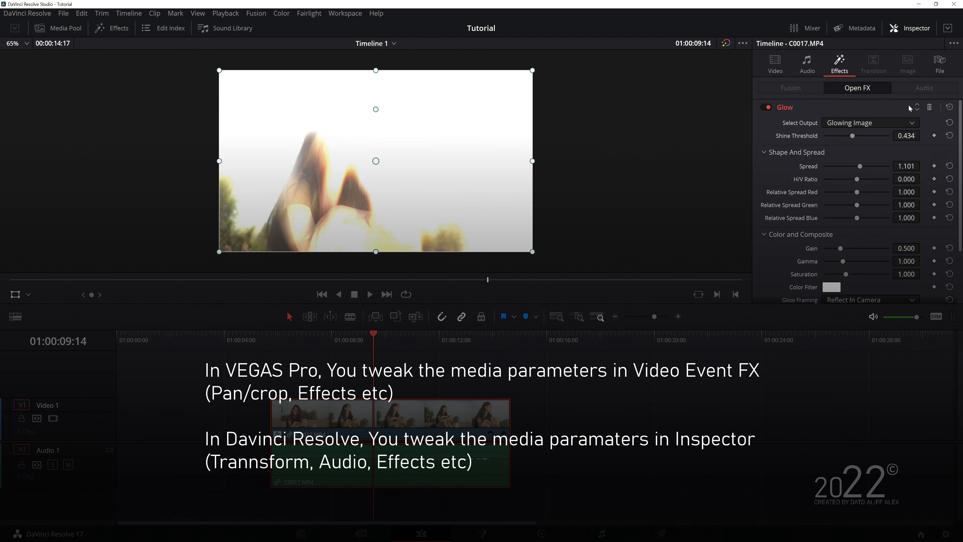
left_click(930, 108)
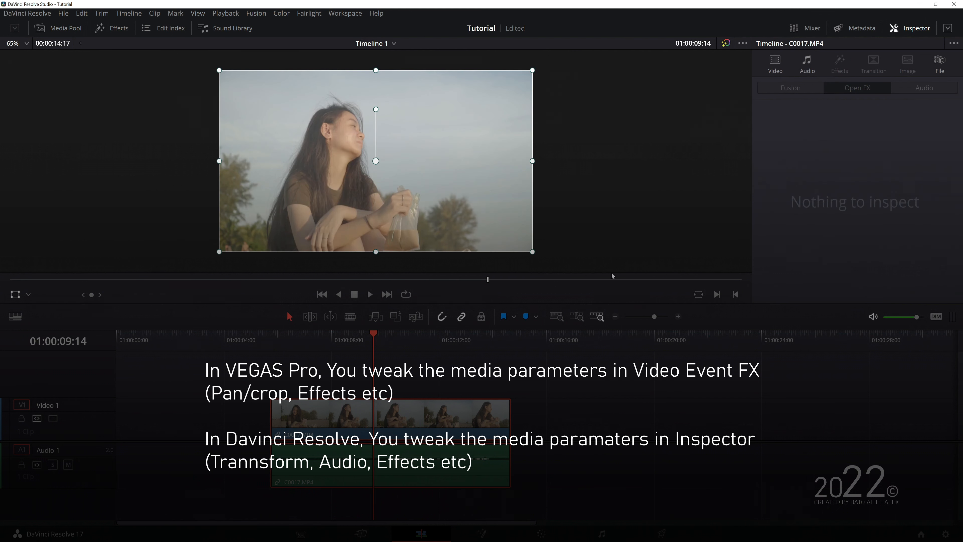
left_click_drag(372, 340, 341, 350)
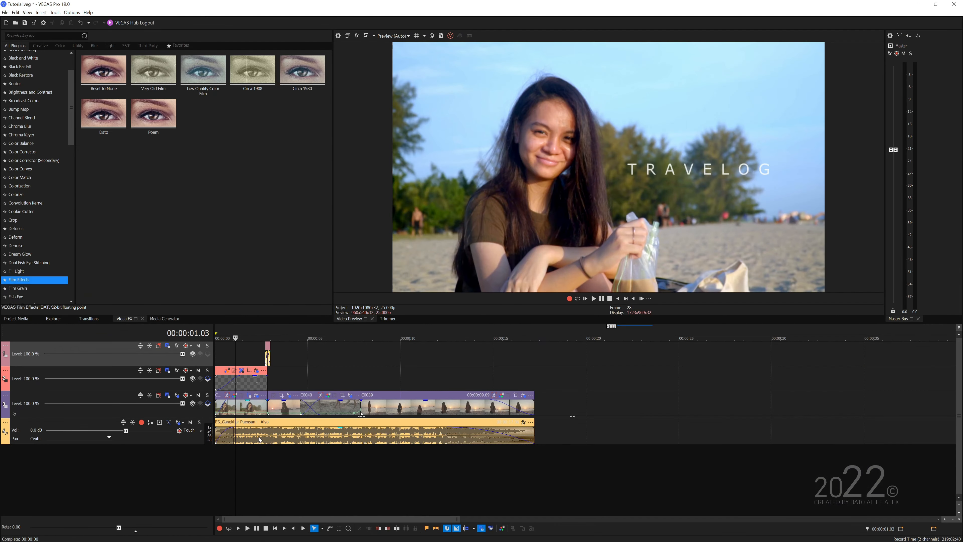
Step: In DaVinci Resolve, move clip C0017 about one second earlier on the timeline
scroll(295, 368, "up", 6)
scroll(272, 386, "down", 2)
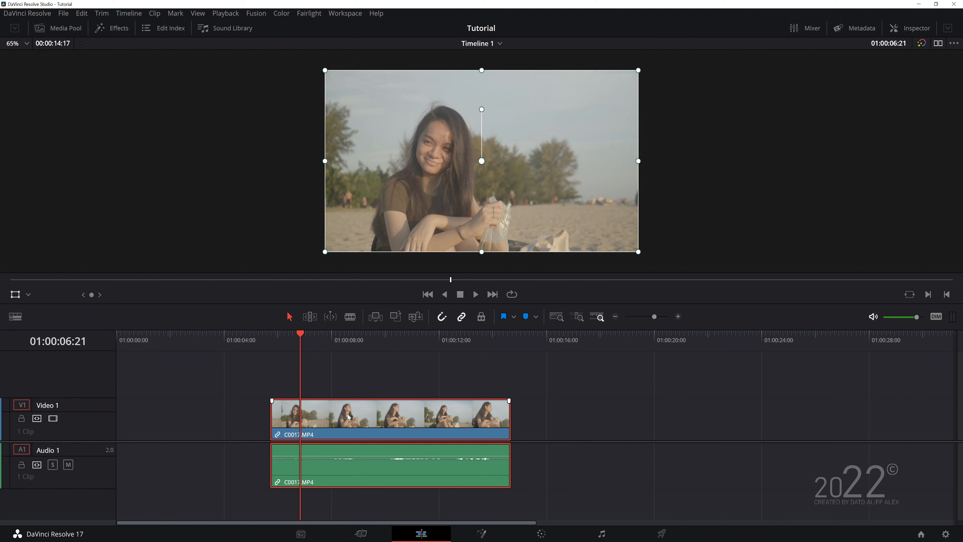
left_click_drag(349, 418, 322, 417)
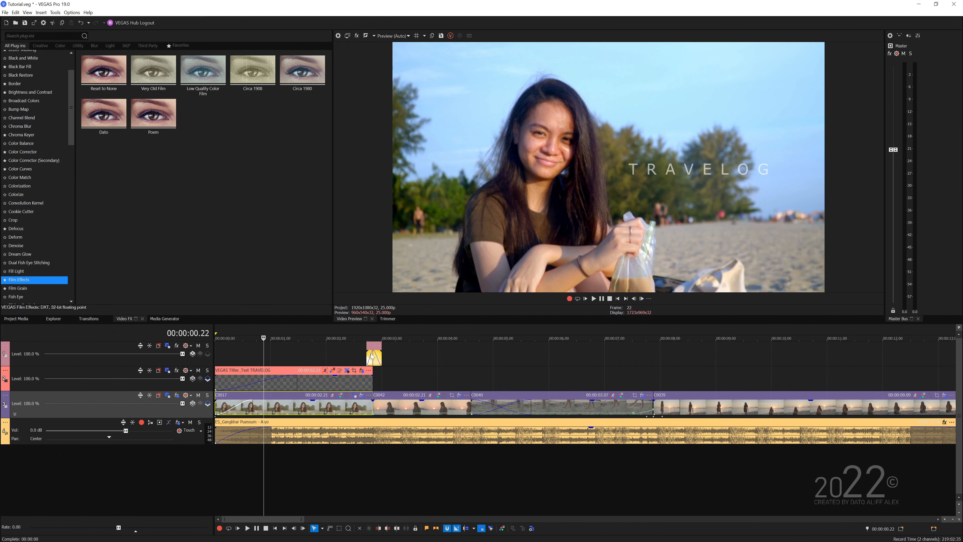
Step: In VEGAS Pro, examine where the first video event ends around 00:00:02.21, beneath the title and the light flash
left_click(374, 355)
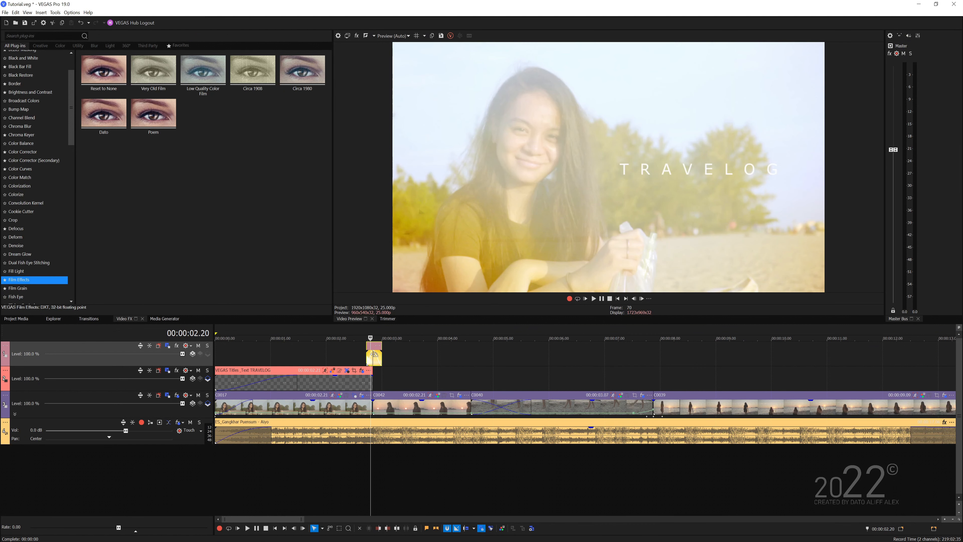
left_click(372, 379)
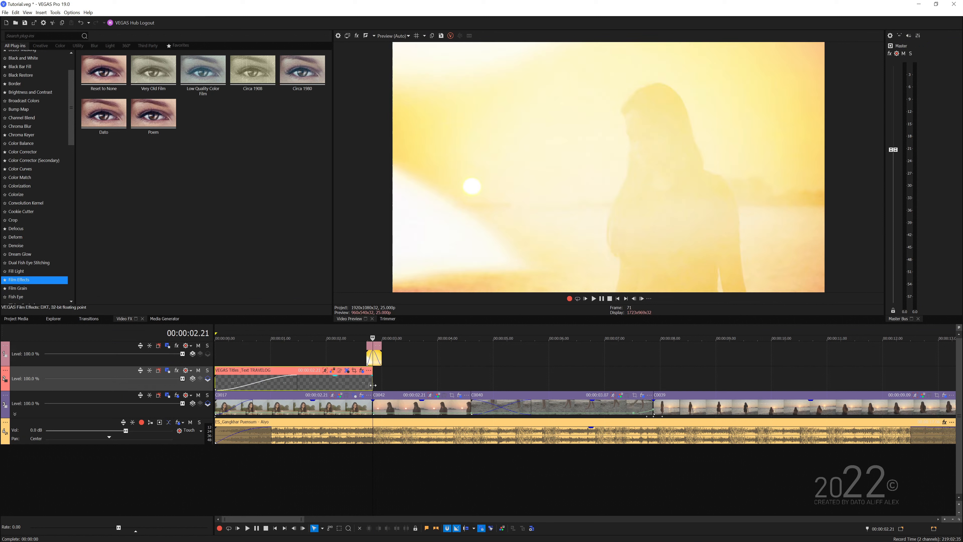
left_click(313, 348)
left_click_drag(325, 362, 308, 361)
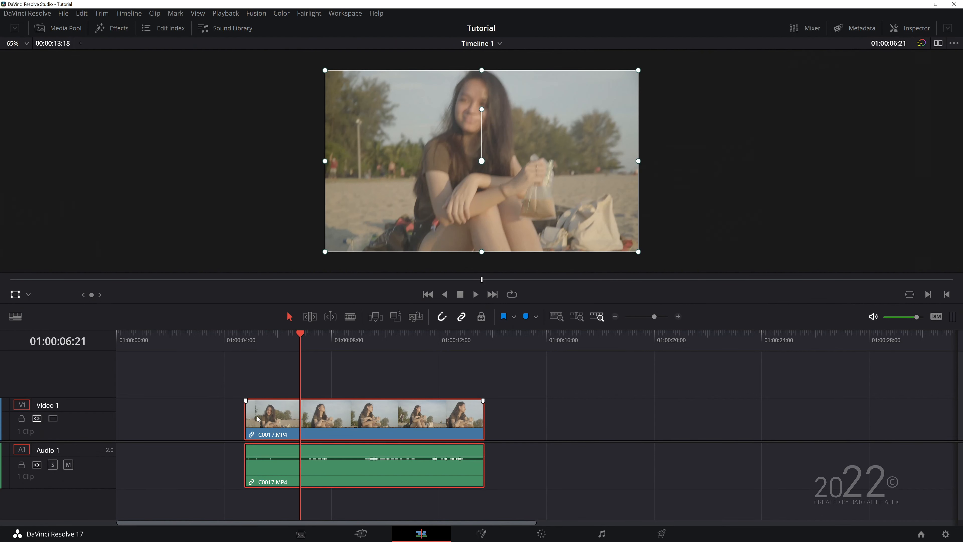
Step: Back in DaVinci Resolve, move clip C0017 to the start of the timeline
left_click_drag(299, 335, 262, 339)
left_click_drag(271, 429, 142, 429)
Step: Trim clip C0017 to a duration of 00:00:02:20 and slip its footage to an earlier section
mouse_move(163, 343)
left_mouse_down()
mouse_move(180, 340)
mouse_move(144, 343)
mouse_move(192, 351)
mouse_move(181, 335)
mouse_move(165, 334)
left_mouse_up()
key("shift+]")
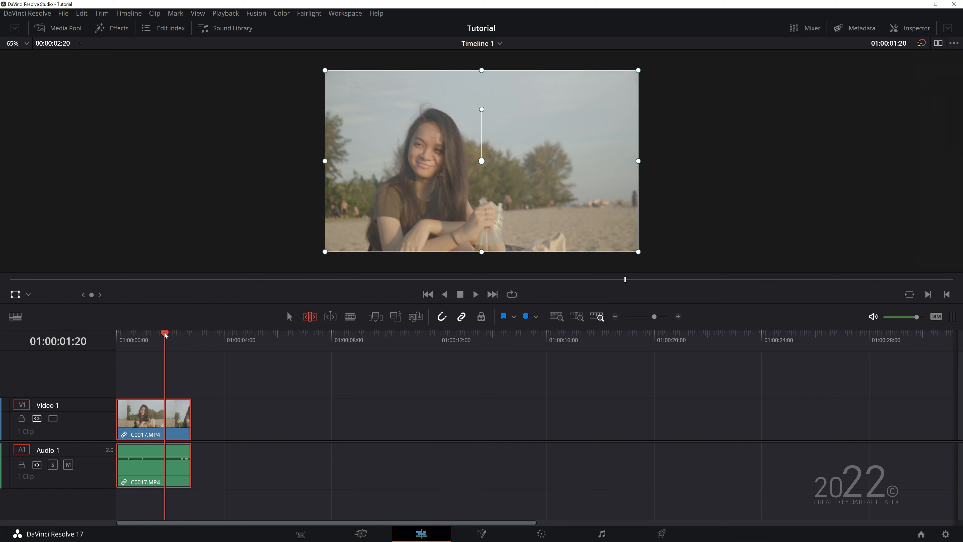
left_click_drag(143, 417, 310, 435)
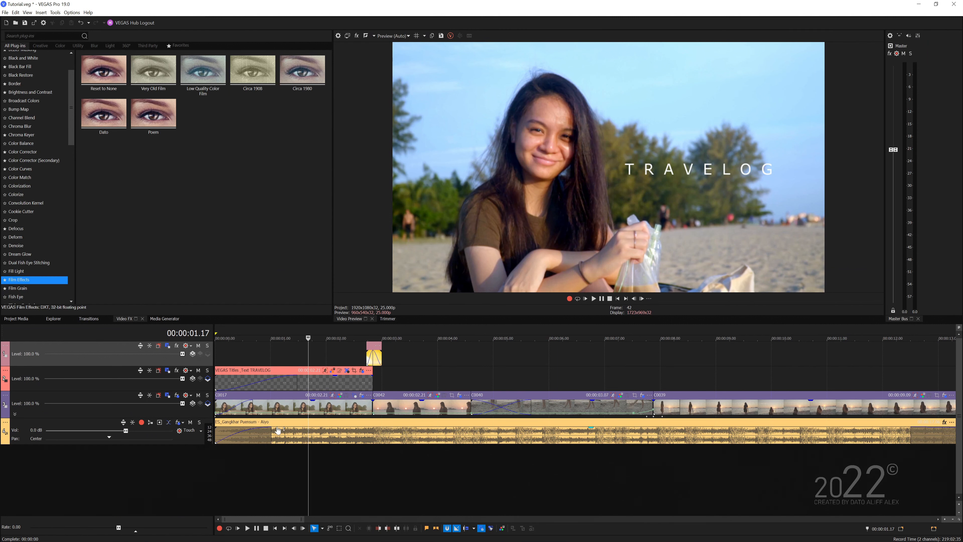
Step: In VEGAS Pro, view the first video event's properties for its playback rate and frame rate, and close them
left_click(302, 410)
right_click(301, 411)
left_click(322, 401)
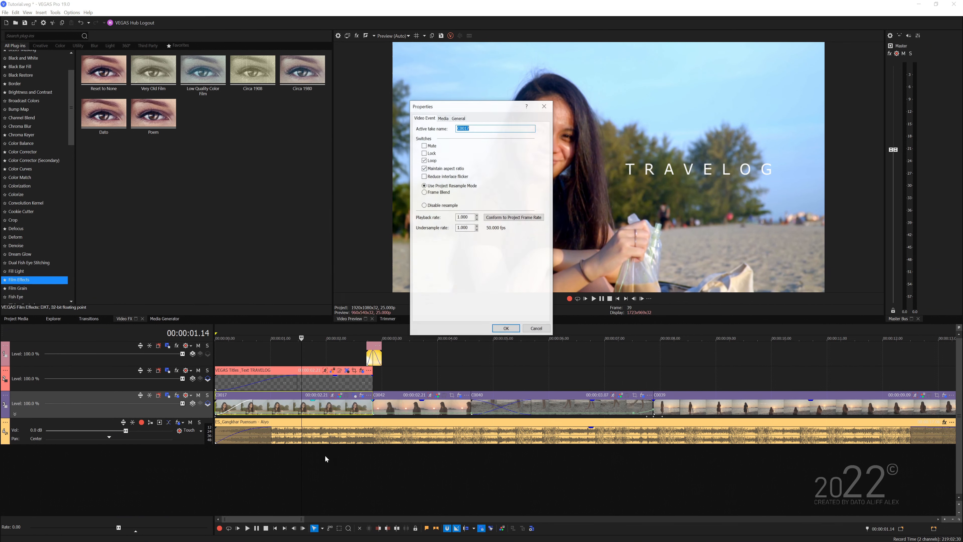
left_click(506, 328)
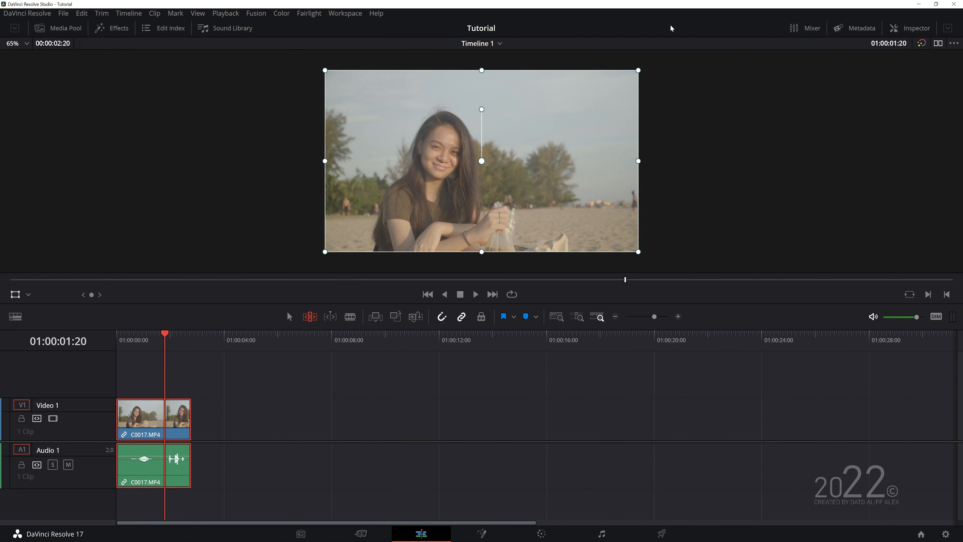
Step: In DaVinci Resolve, view clip C0017's metadata for its frame rate and hide the metadata again
left_click(845, 28)
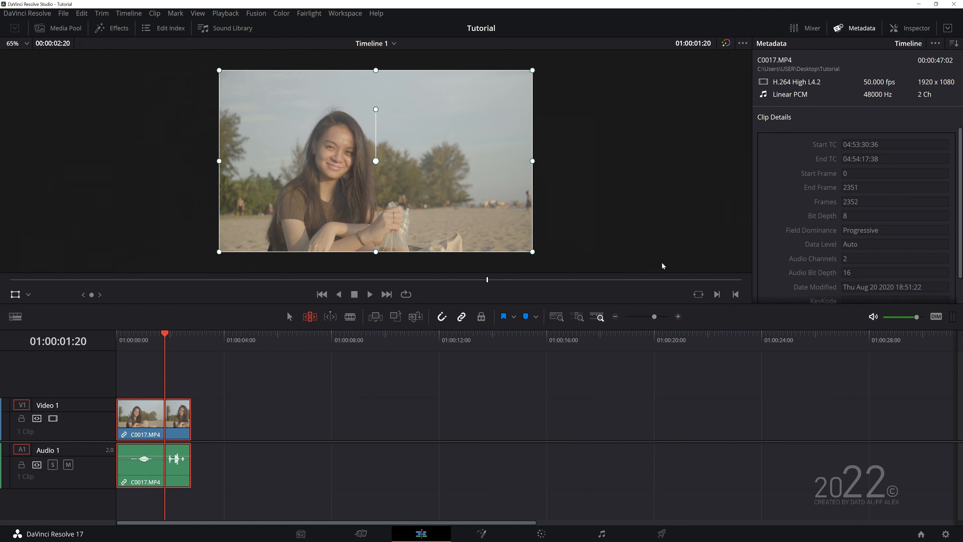
scroll(826, 197, "down", 1)
scroll(867, 232, "up", 1)
scroll(873, 278, "down", 1)
scroll(872, 278, "up", 1)
left_click(857, 31)
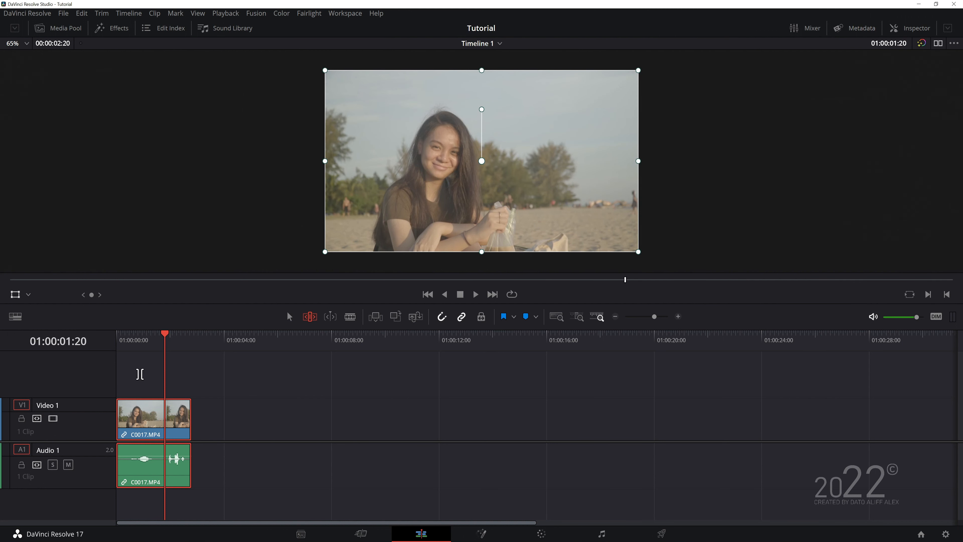
Step: Return to Selection mode and change clip C0017's speed to 50%
key("a")
left_click_drag(159, 348, 132, 341)
scroll(207, 450, "up", 8)
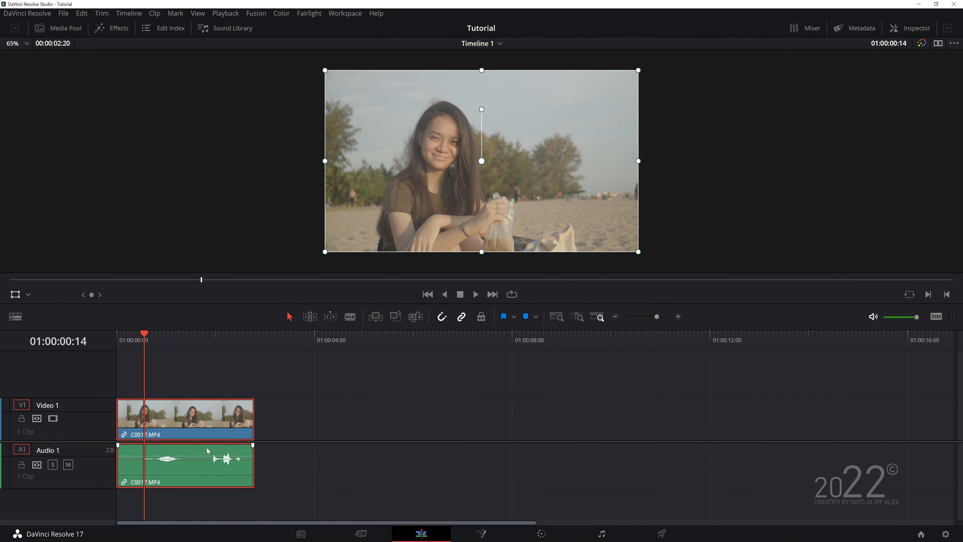
left_click_drag(178, 345, 171, 343)
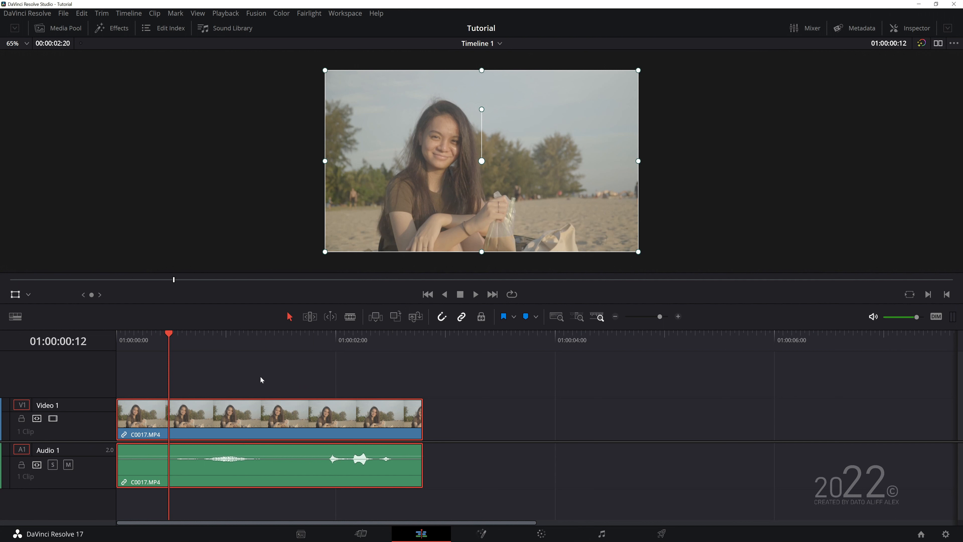
right_click(224, 413)
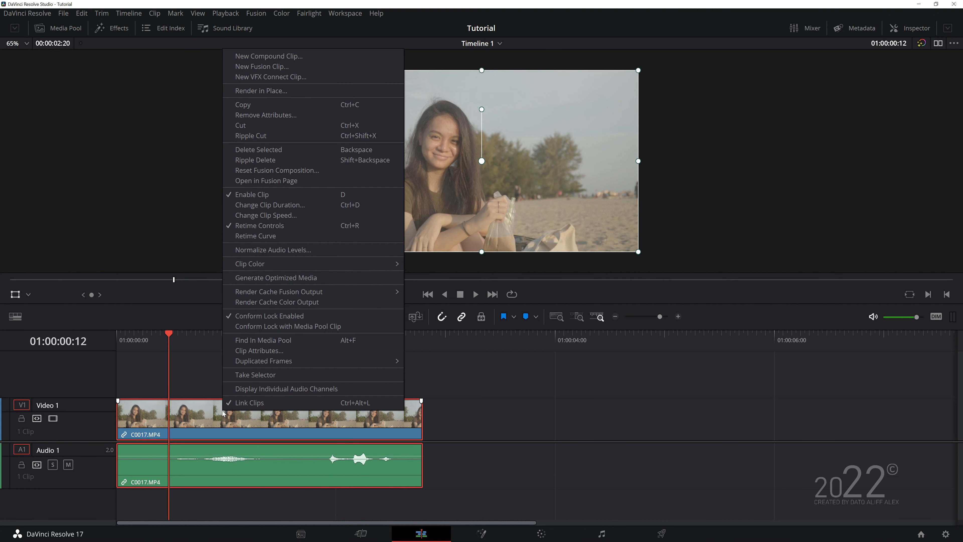
left_click(297, 216)
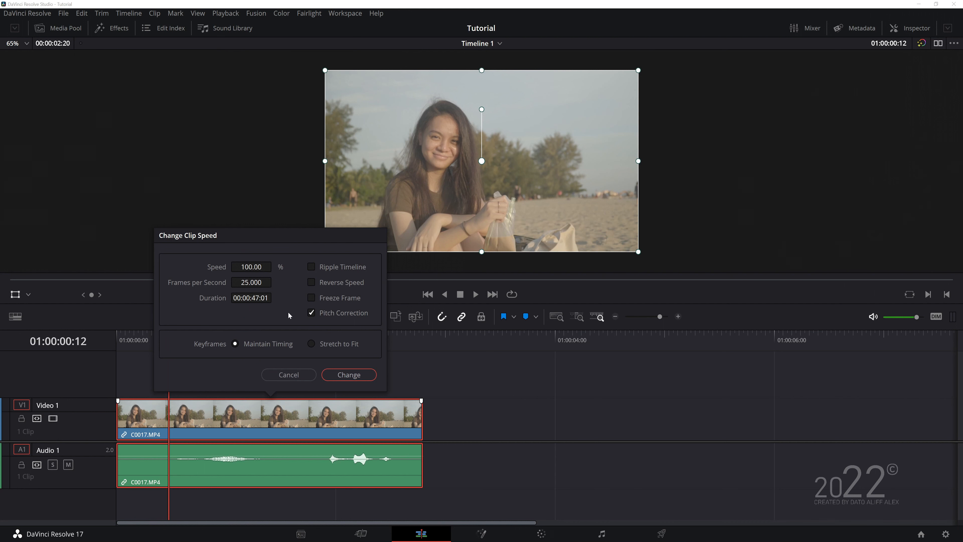
left_click(261, 267)
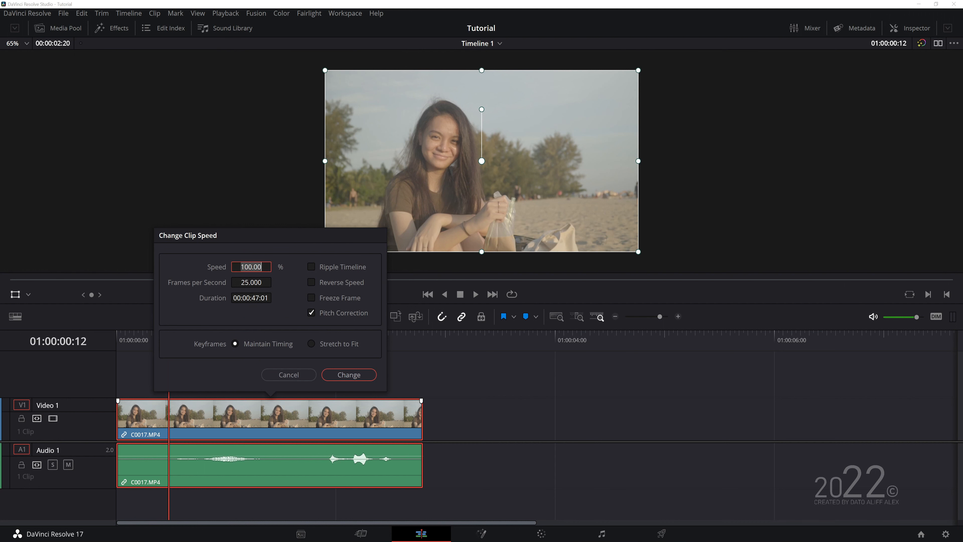
type("50")
left_click(347, 375)
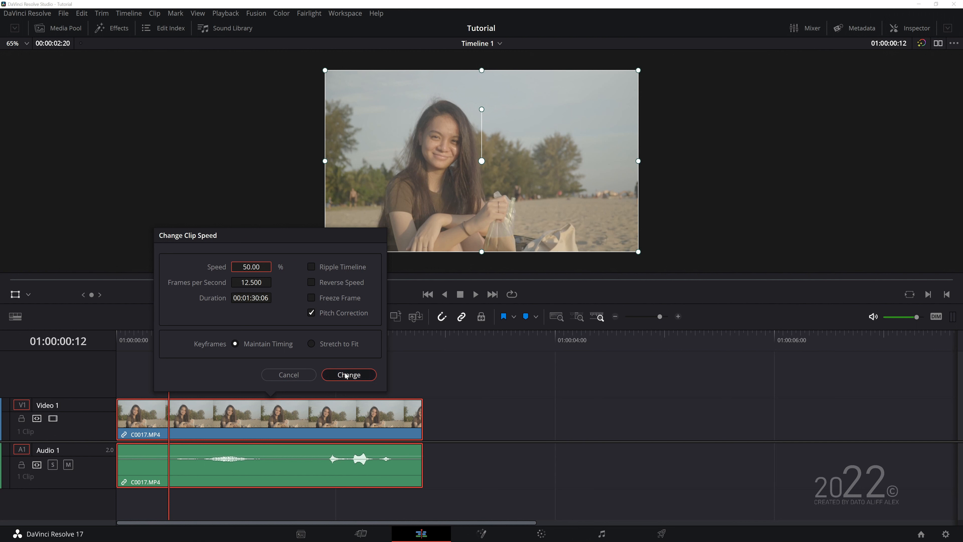
Step: Scrub through the slowed clip C0017 to check its motion
left_click_drag(170, 336, 161, 343)
left_click(314, 337)
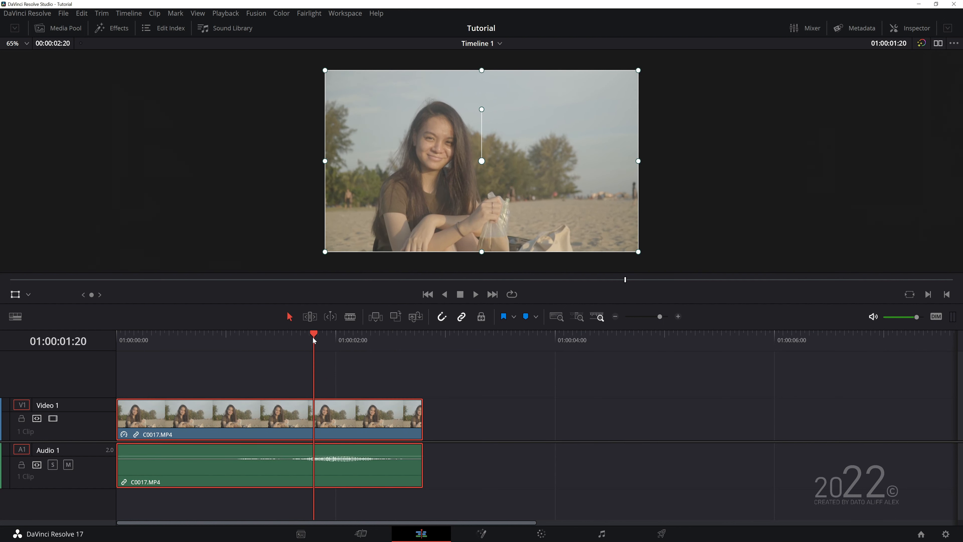
left_click_drag(313, 338, 200, 381)
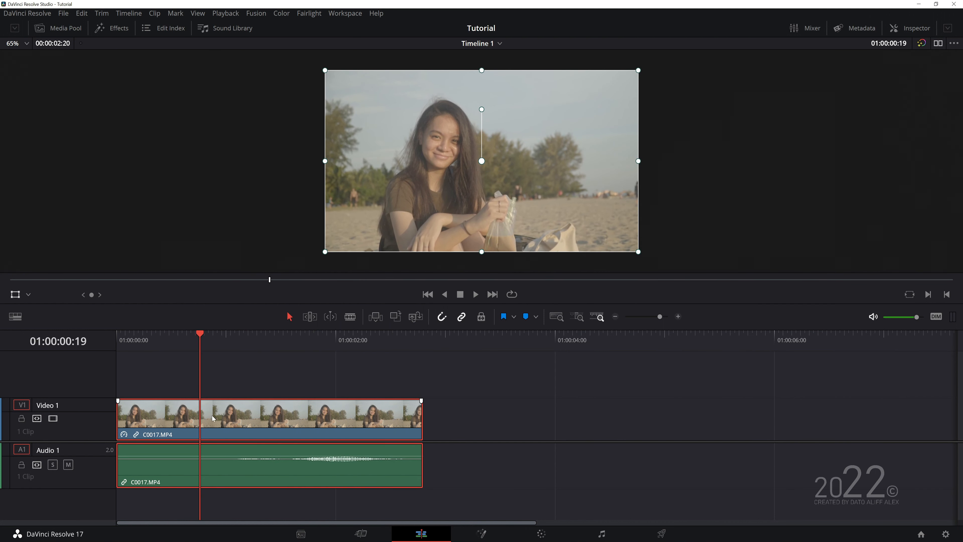
Step: Show clip C0017's Retime Curve and hide it again
right_click(222, 428)
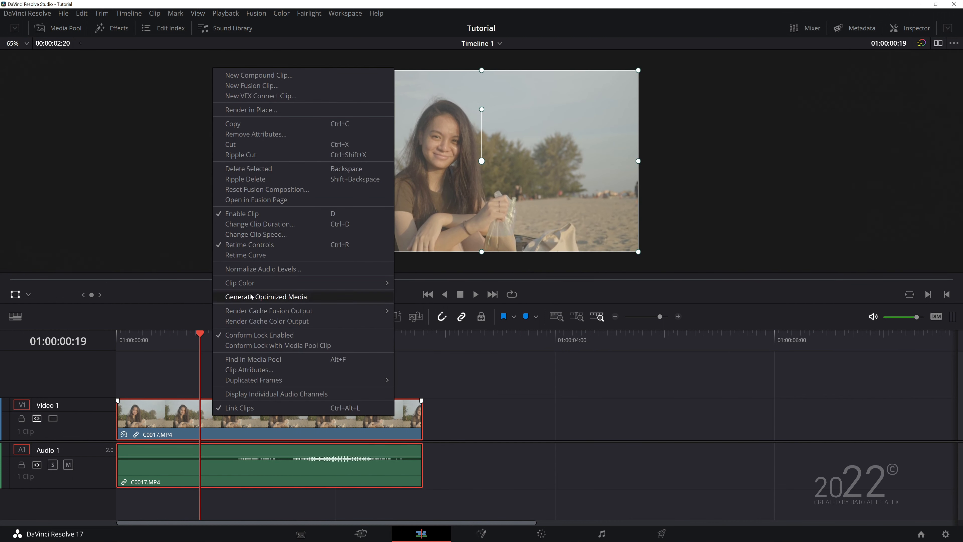
left_click(264, 257)
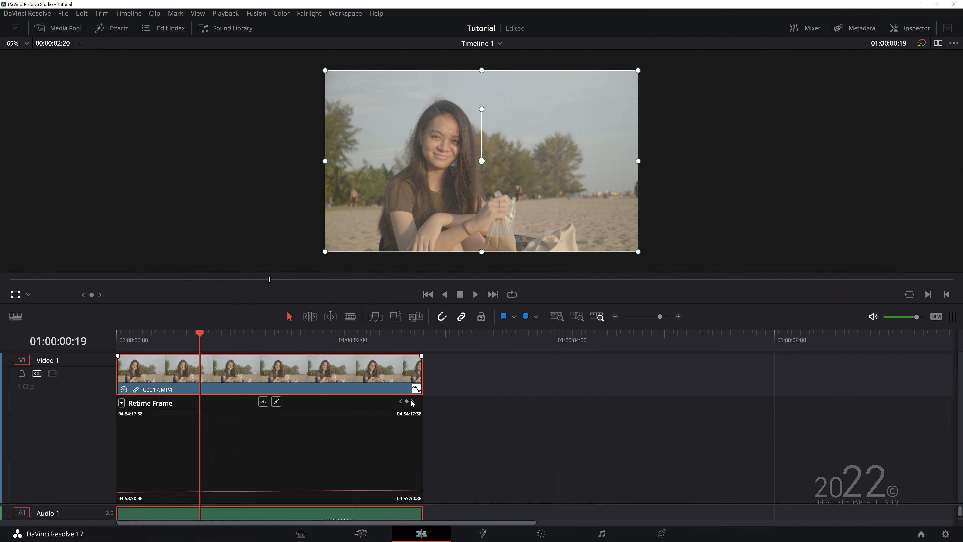
left_click(415, 388)
Step: Show clip C0017's Retime Controls on the timeline and close them again
right_click(273, 474)
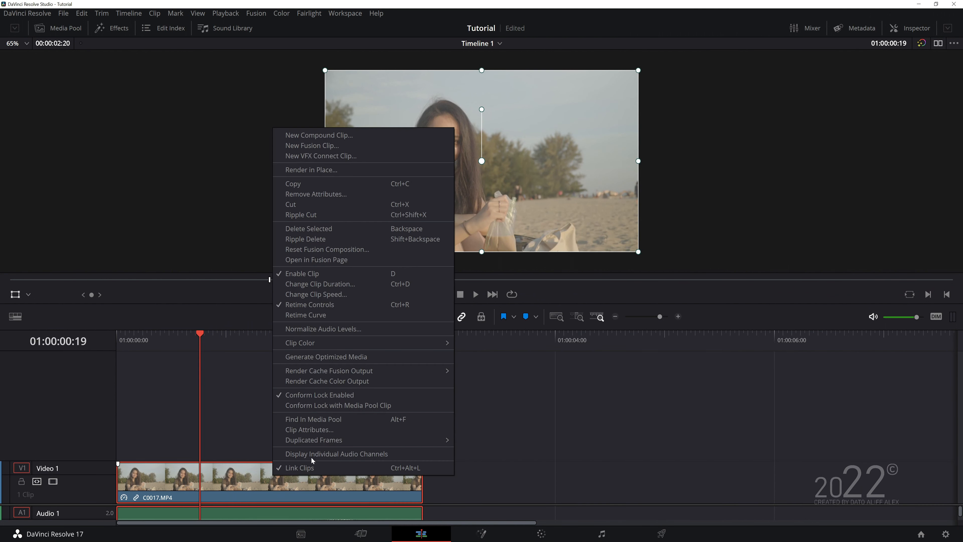
left_click(345, 303)
right_click(318, 482)
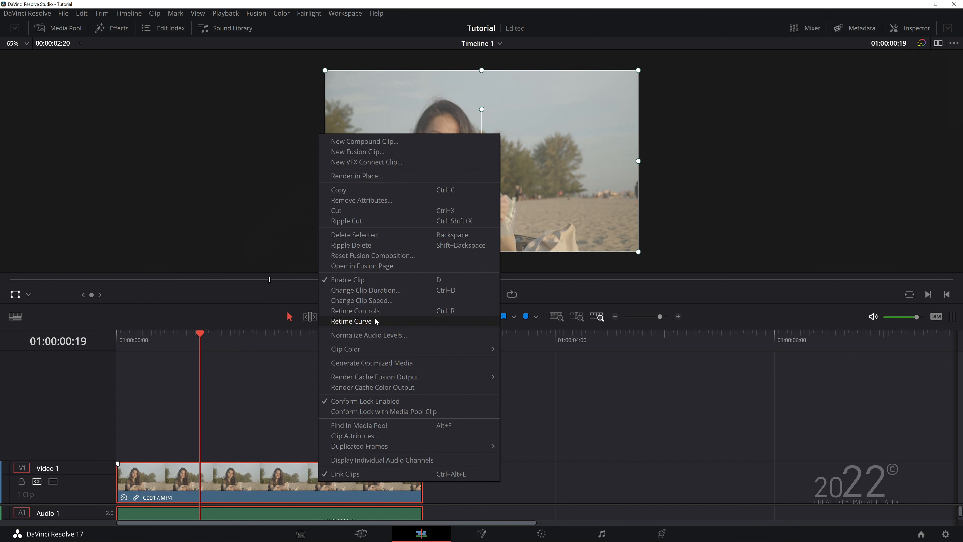
left_click(375, 310)
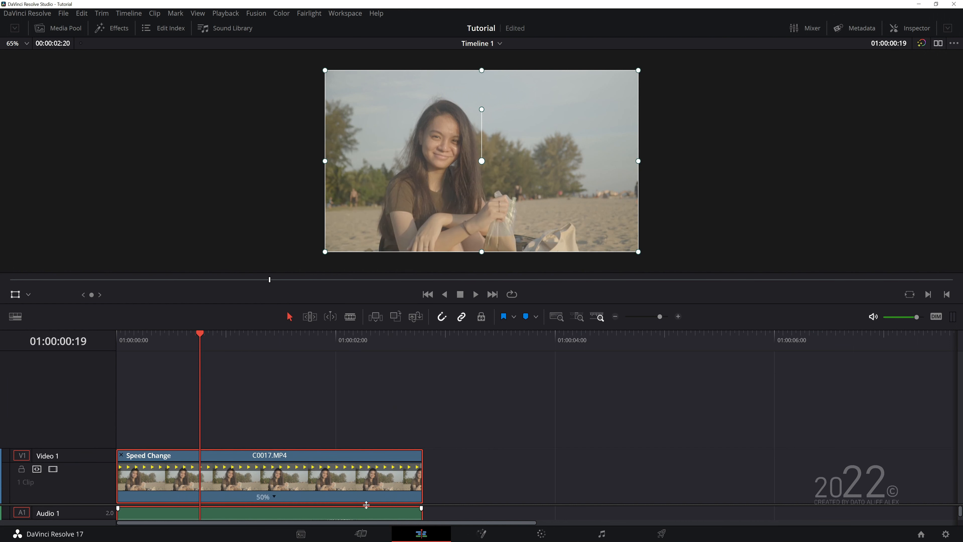
left_click(121, 454)
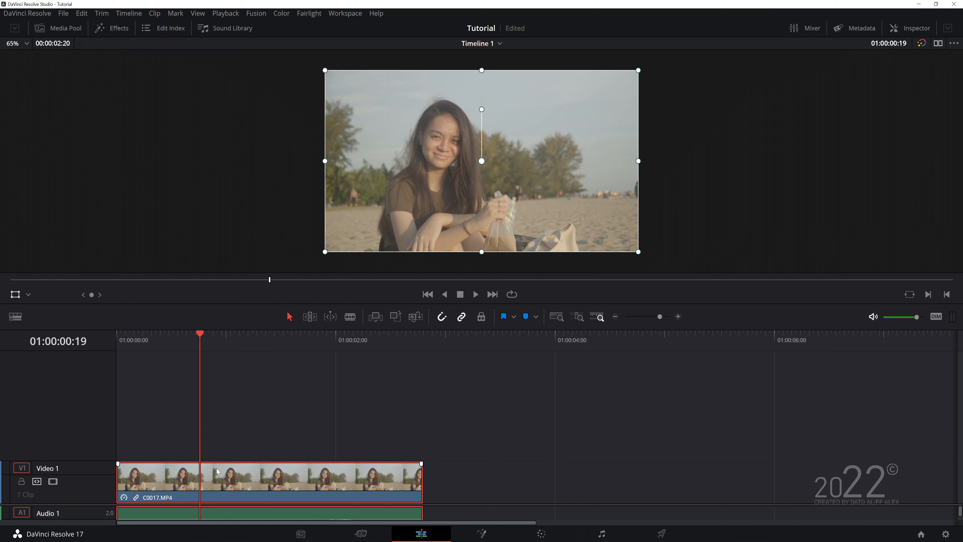
Step: View clip C0017's Change Clip Duration and Change Clip Speed settings, cancelling each without edits
right_click(235, 480)
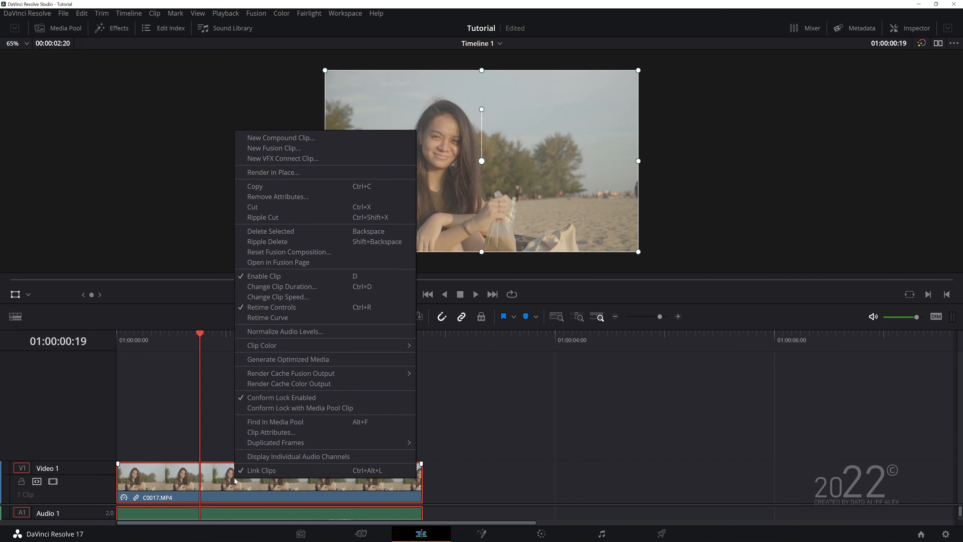
left_click(356, 290)
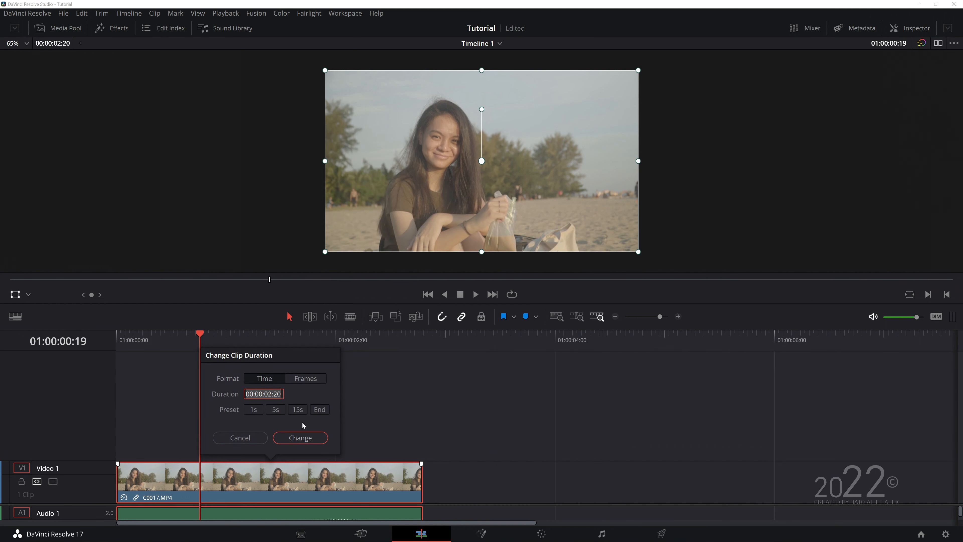
left_click(249, 438)
right_click(254, 484)
left_click(333, 300)
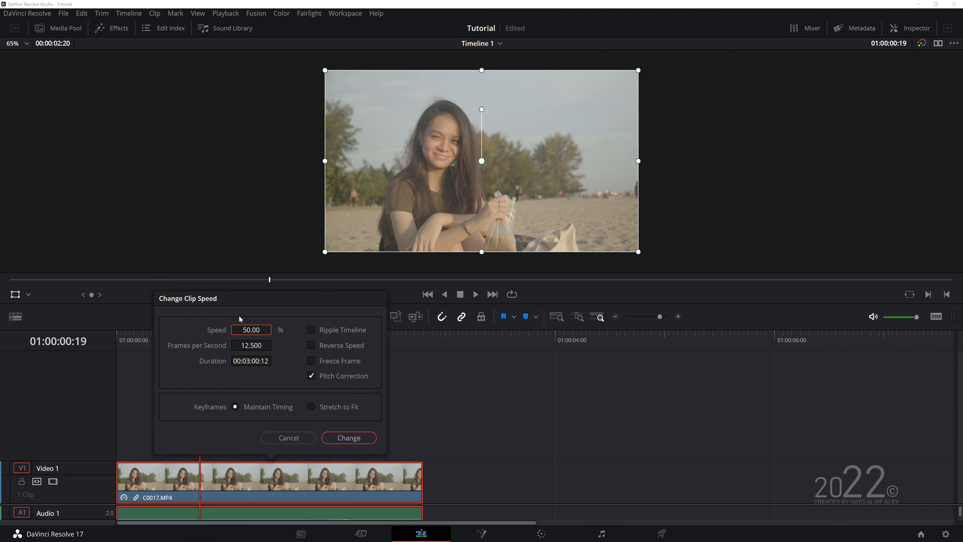
left_click(295, 439)
Step: Scrub through clip C0017 to 01:00:01:10, also checking the VEGAS Pro timeline at 00:00:02.10
left_click(244, 332)
mouse_move(244, 332)
left_mouse_down()
mouse_move(358, 332)
mouse_move(168, 332)
mouse_move(248, 332)
left_mouse_up()
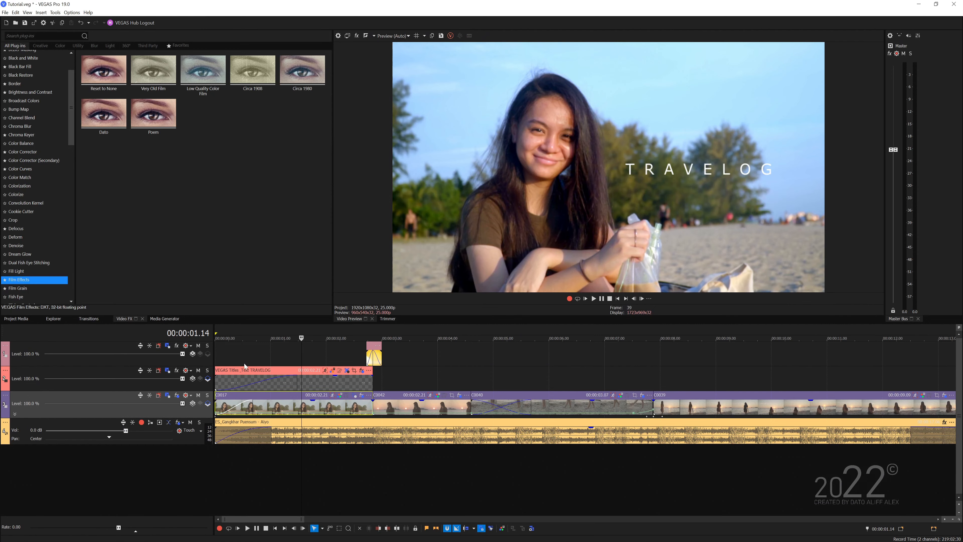
left_click(349, 363)
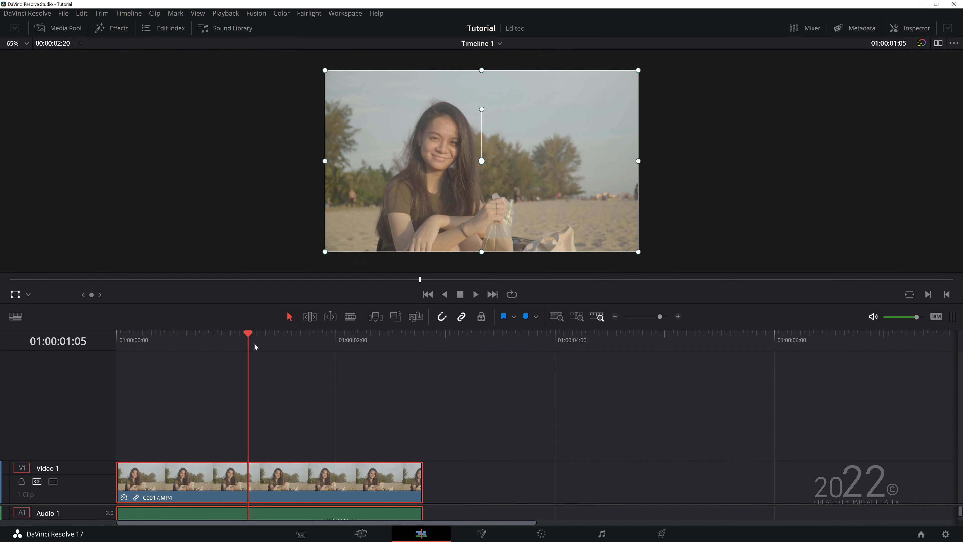
left_click_drag(255, 347, 270, 347)
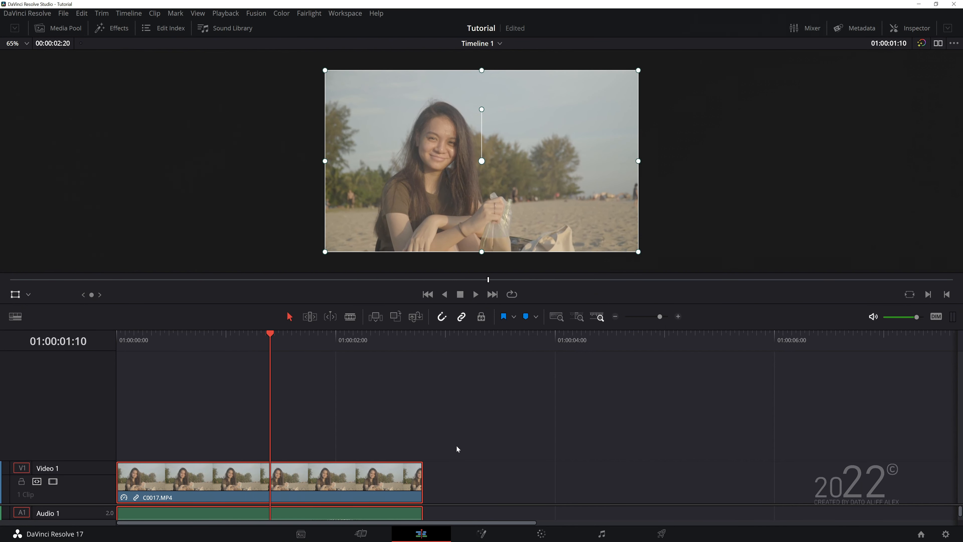
Step: Raise the divider between the video and audio tracks to reveal Audio 1, and return the playhead to the timeline start
left_click_drag(436, 504, 444, 421)
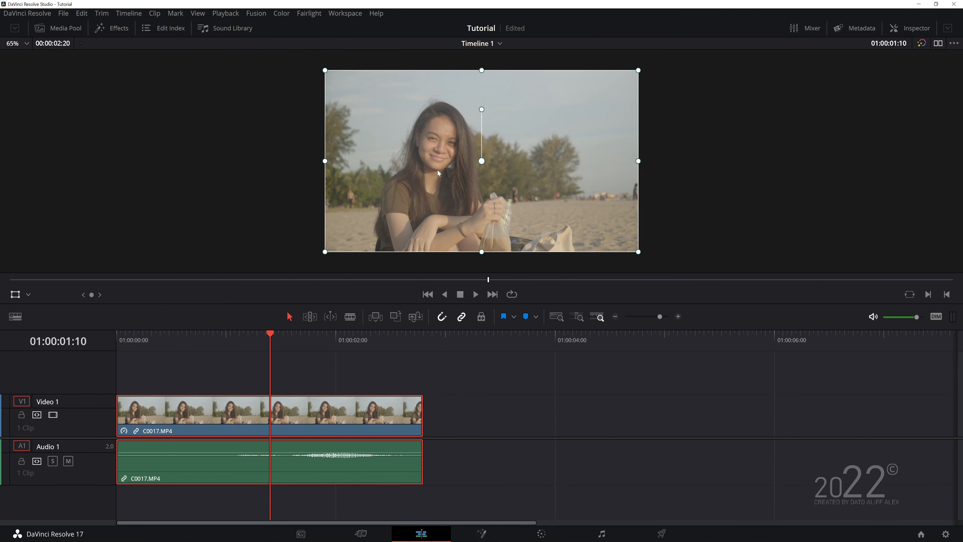
left_click(169, 340)
key("Home")
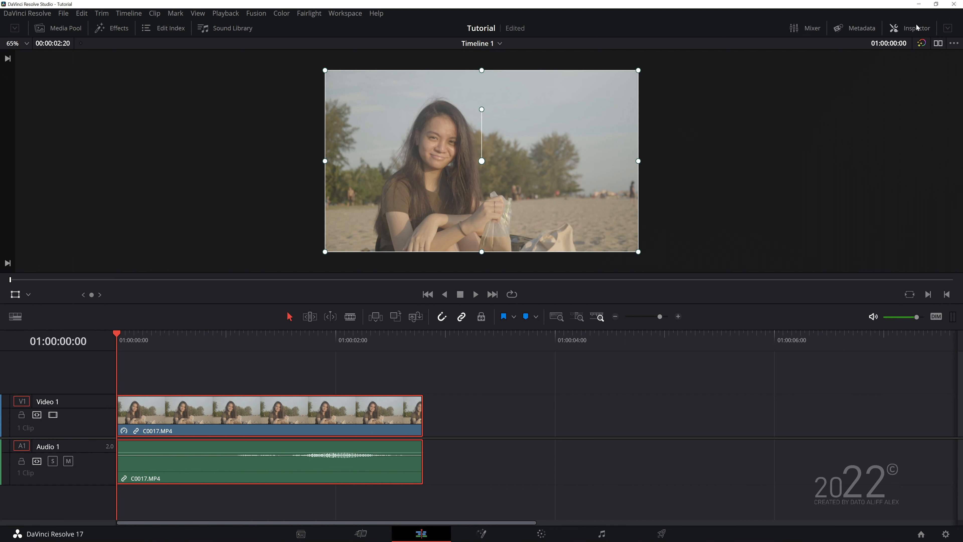
Step: Show clip C0017's properties in the Inspector and expand its Transform parameters to review which ones can be keyframed
left_click(906, 28)
left_click(803, 85)
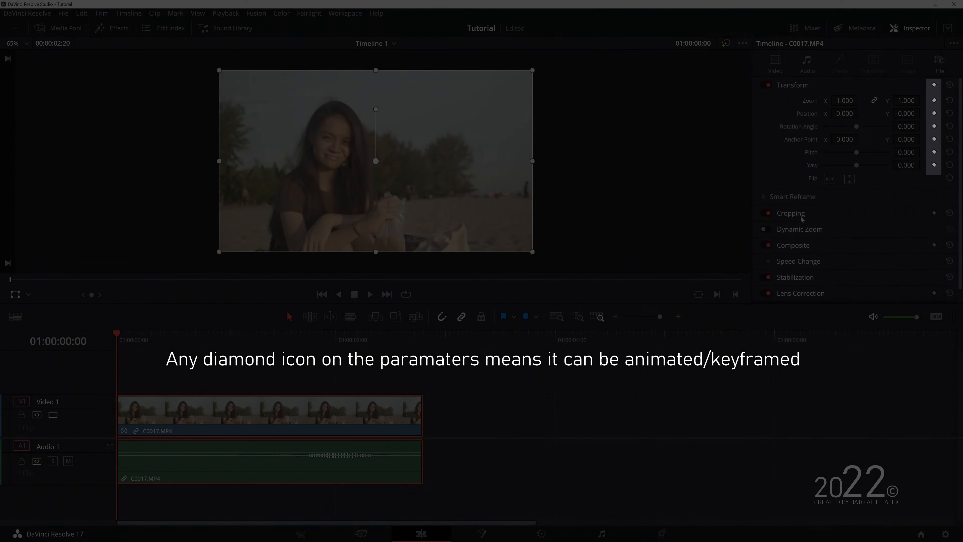
scroll(807, 216, "down", 1)
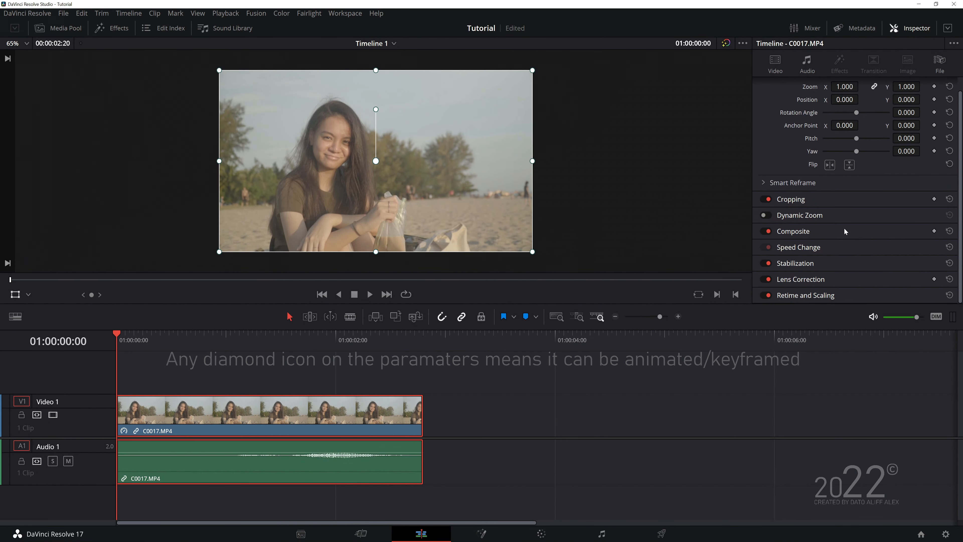
scroll(847, 229, "up", 1)
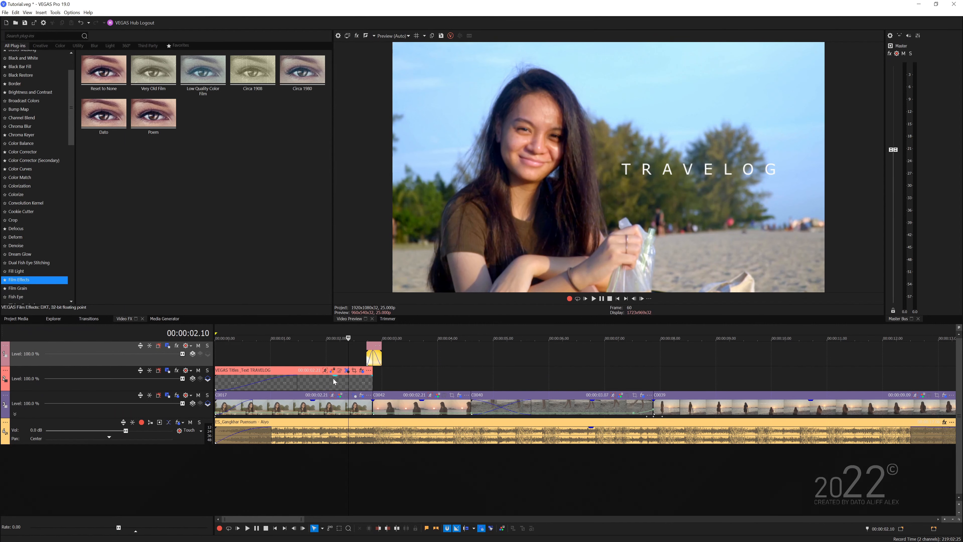
Step: Switch to VEGAS Pro and add the Deform and Gaussian Blur effects to event C0017, showing Deform's keyframe timeline
left_click(361, 396)
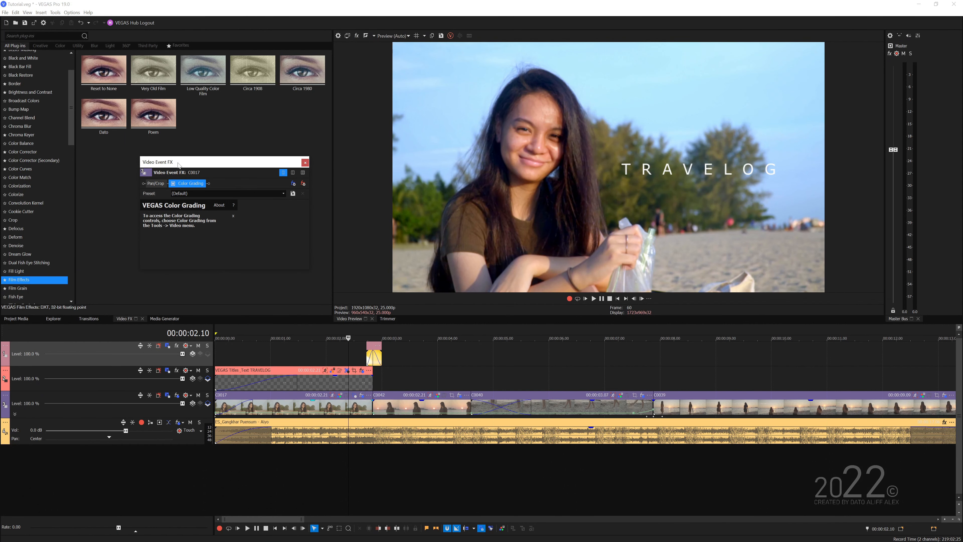
left_click_drag(16, 237, 207, 185)
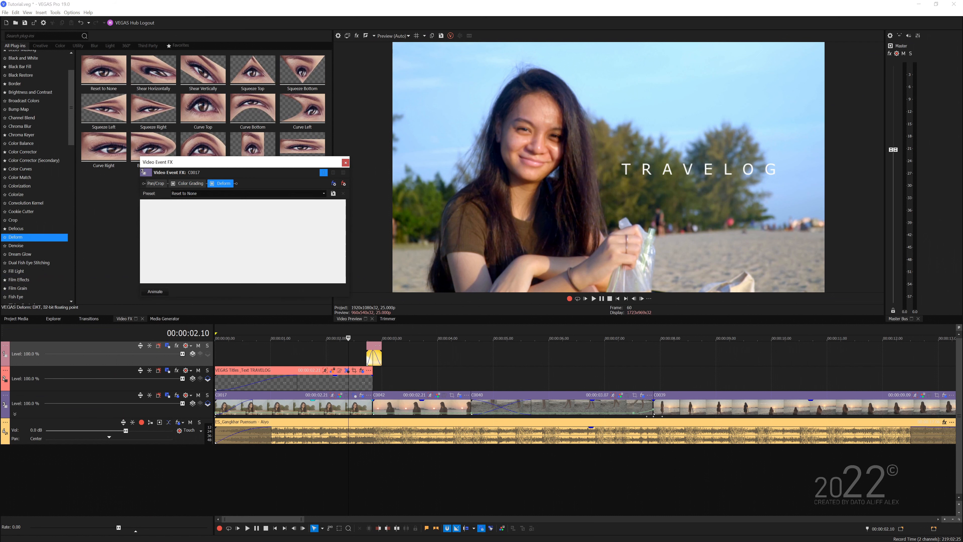
left_click(156, 292)
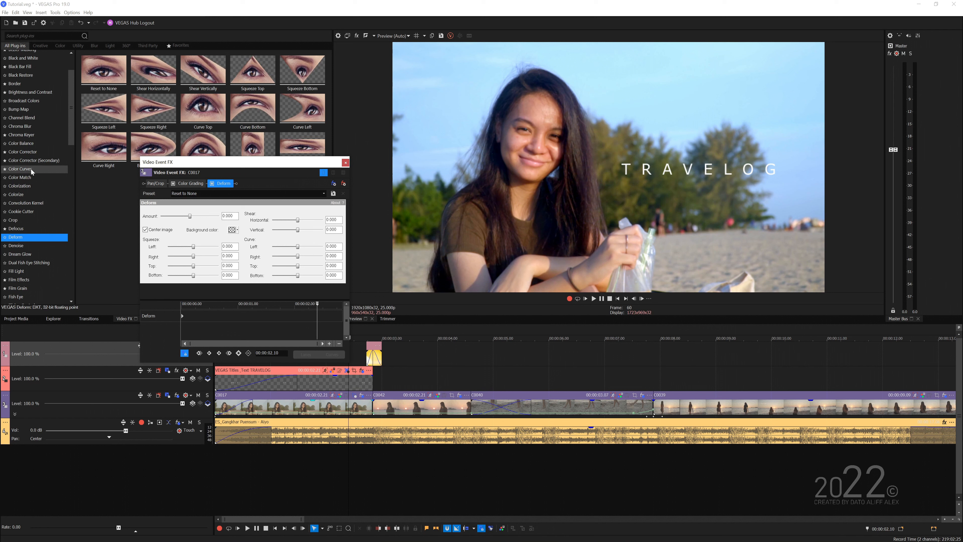
scroll(33, 283, "down", 4)
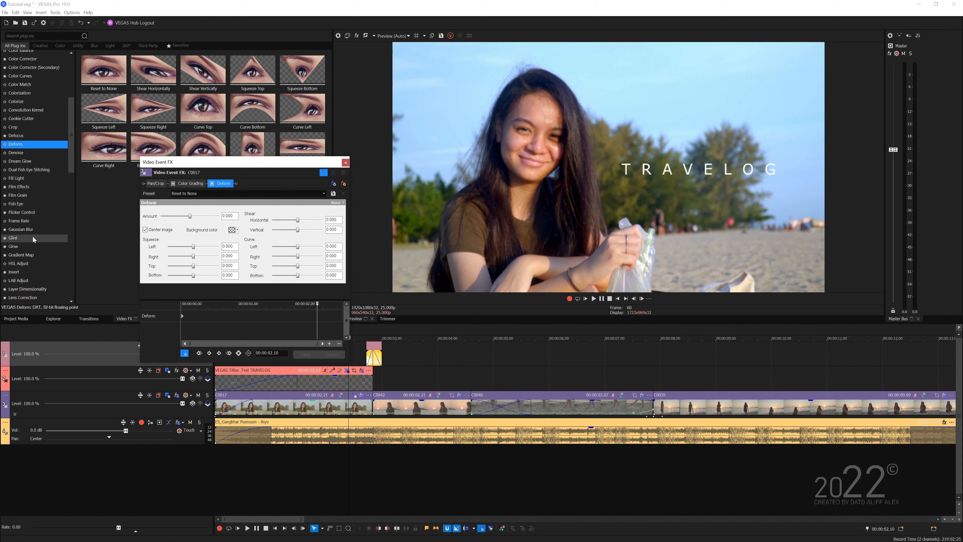
left_click_drag(20, 229, 276, 187)
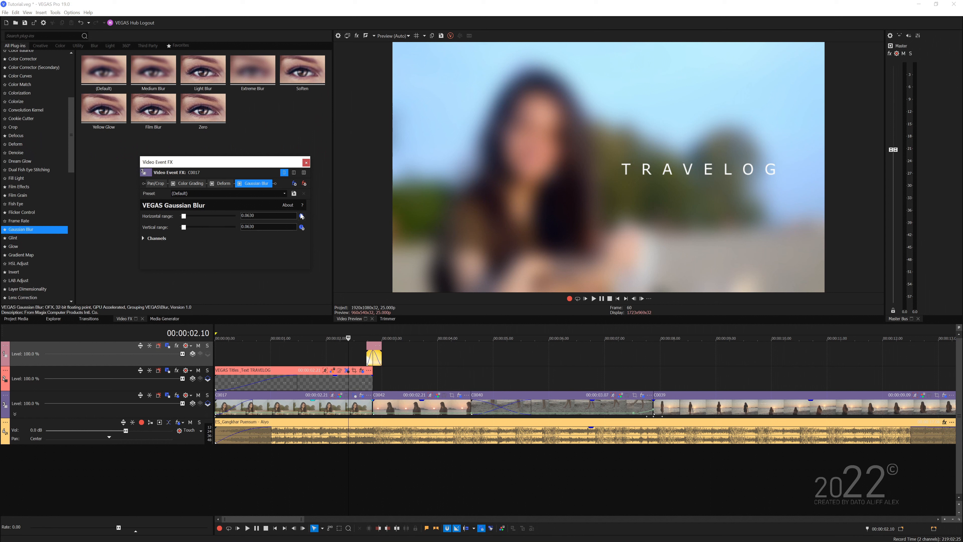
Step: Remove Gaussian Blur and Deform from event C0017 and close its Video Event FX window
left_click(304, 184)
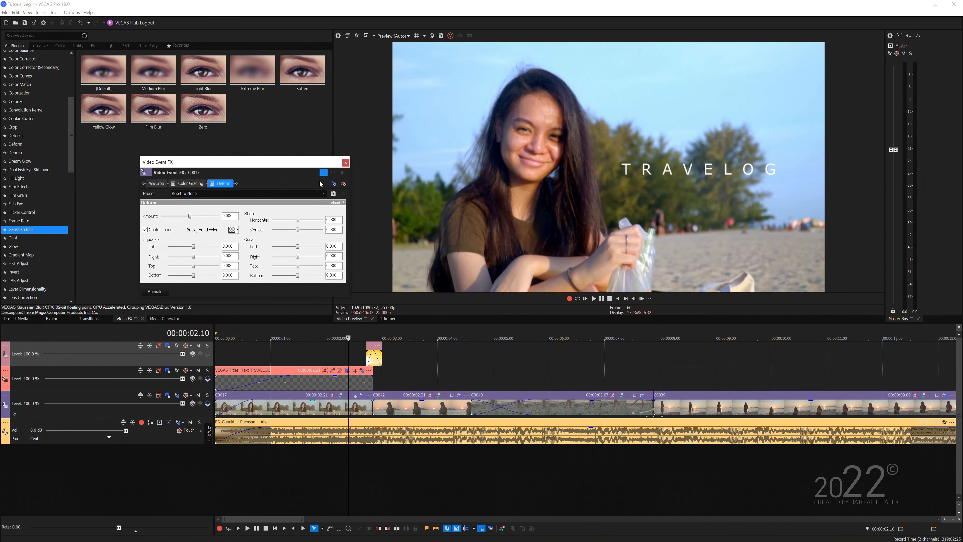
left_click(303, 184)
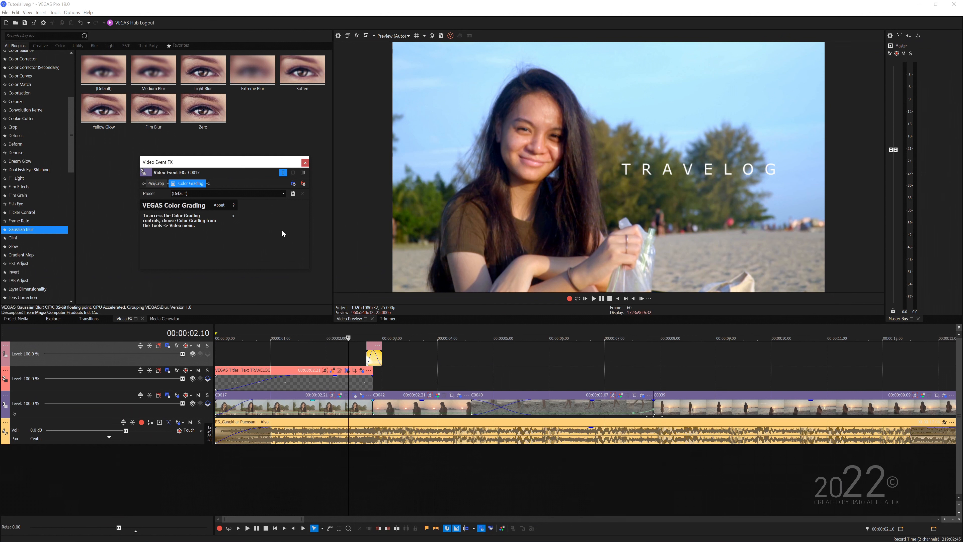
left_click(305, 162)
Step: Show the Video Track FX of Track 3 at 00:00:06.23 and examine the Linear Blur keyframes up close
left_click(458, 396)
left_click(600, 405)
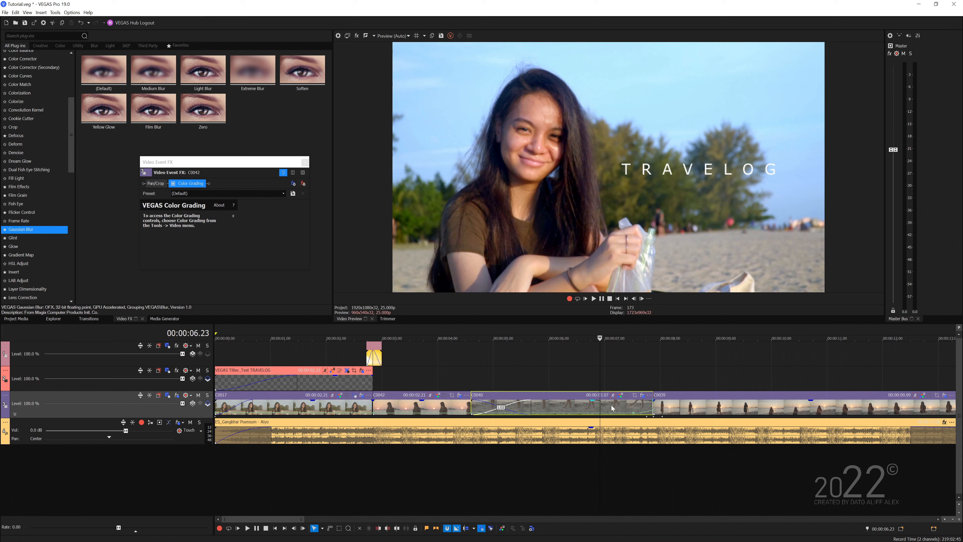
left_click(177, 395)
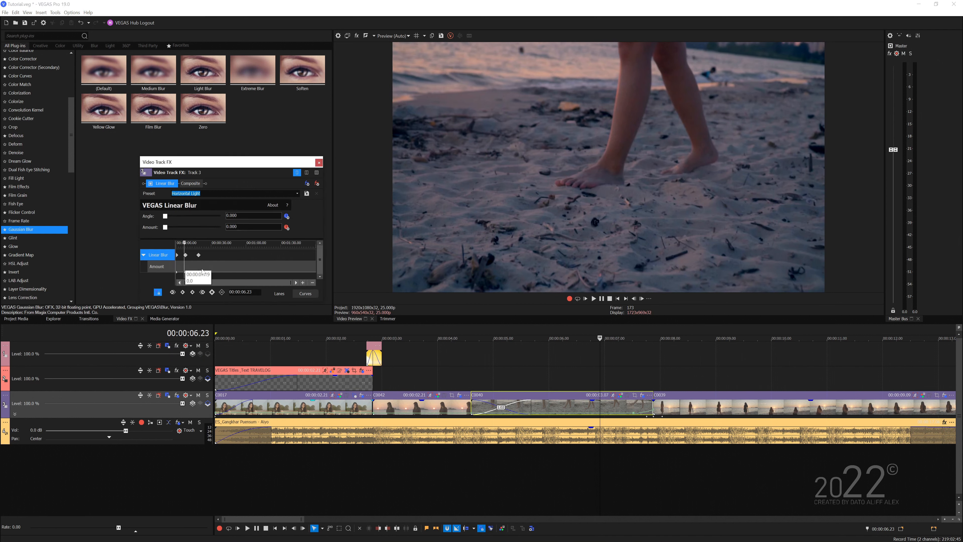
scroll(201, 267, "up", 6)
left_click_drag(194, 285, 196, 285)
left_click_drag(323, 302, 460, 420)
scroll(308, 362, "up", 4)
left_click_drag(305, 359, 306, 273)
scroll(315, 316, "down", 3)
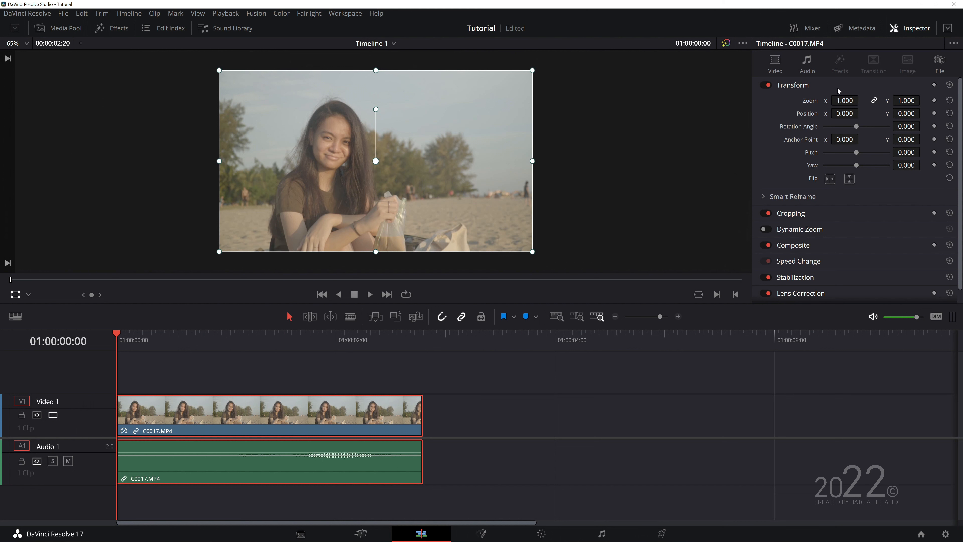
Step: Back in DaVinci Resolve, keyframe clip C0017's Transform parameters at 01:00:00:00 and show the clip's keyframe track
left_click(934, 85)
left_click(416, 430)
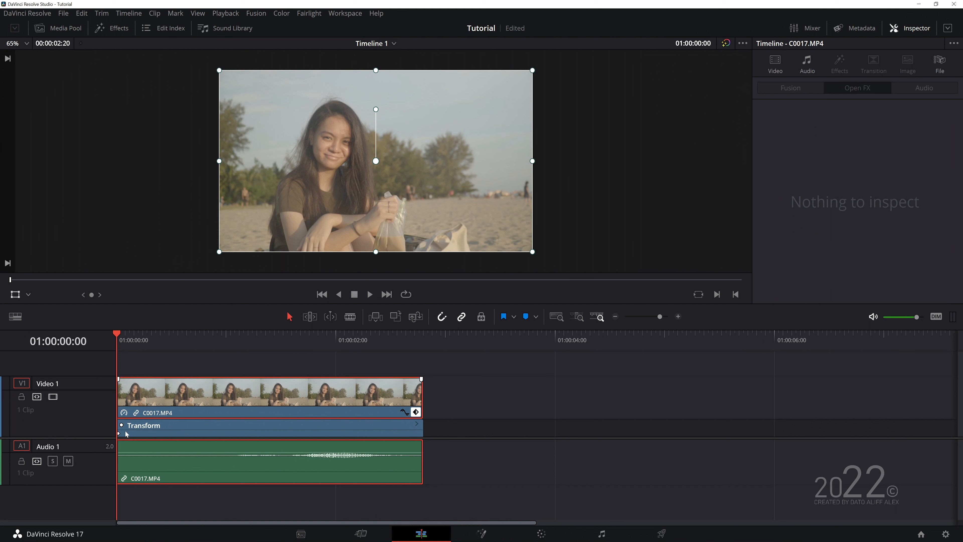
Step: At 01:00:02:17, enlarge and reposition clip C0017's frame in the viewer to animate a zoom-in
left_click_drag(116, 362, 412, 356)
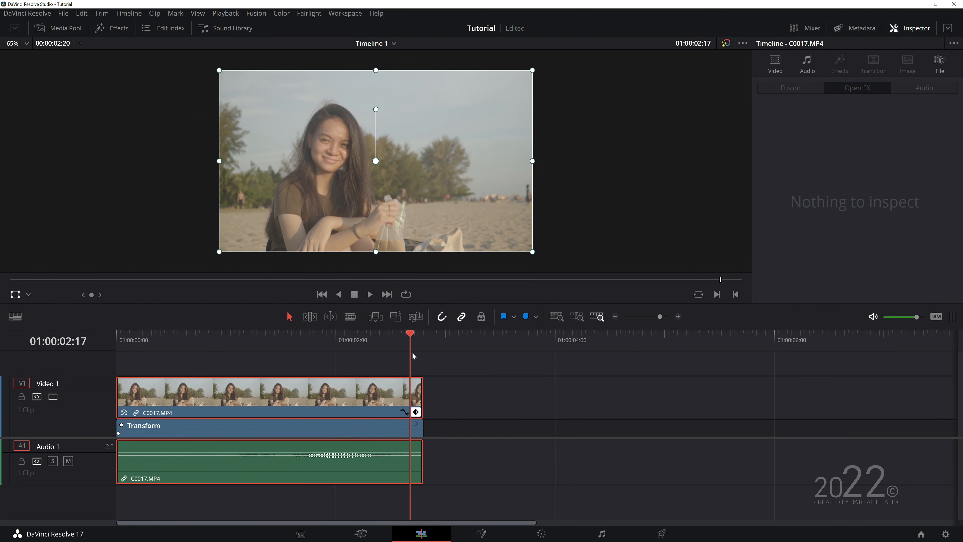
scroll(701, 149, "down", 1)
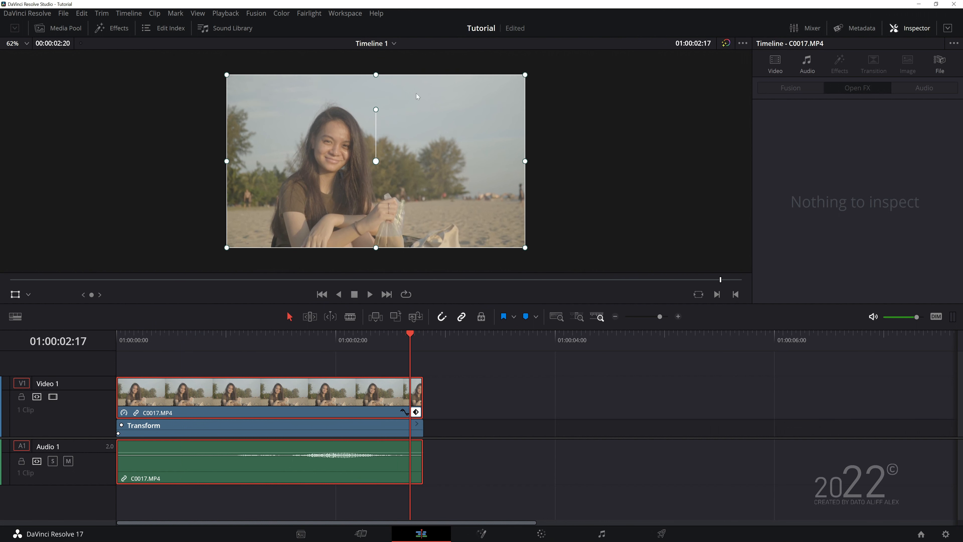
left_click_drag(525, 248, 602, 283)
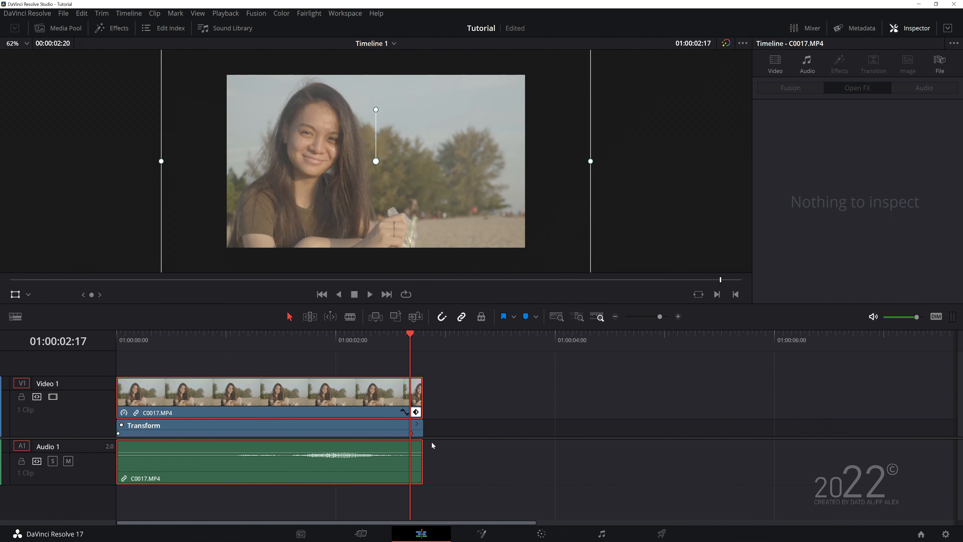
scroll(424, 151, "down", 3)
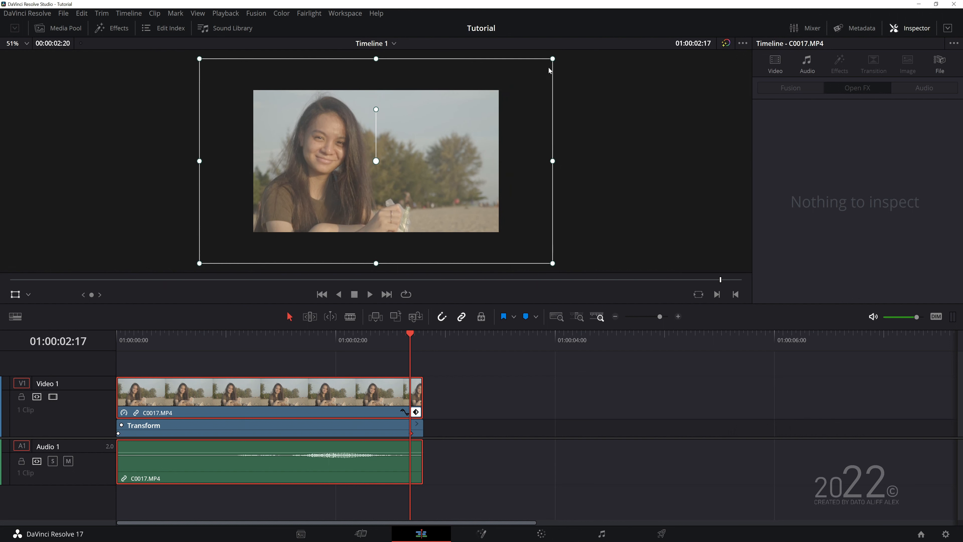
left_click_drag(551, 60, 537, 78)
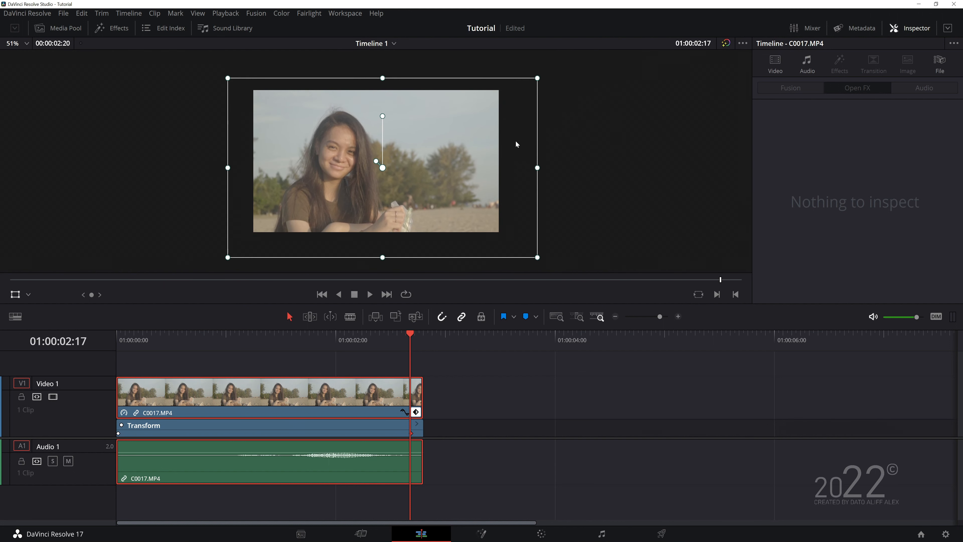
left_click_drag(538, 258, 544, 261)
left_click_drag(493, 230, 502, 223)
Step: At 01:00:01:05, rotate clip C0017 counter-clockwise in the viewer to add a middle Transform keyframe
left_click_drag(414, 344, 375, 358)
left_click_drag(299, 360, 248, 360)
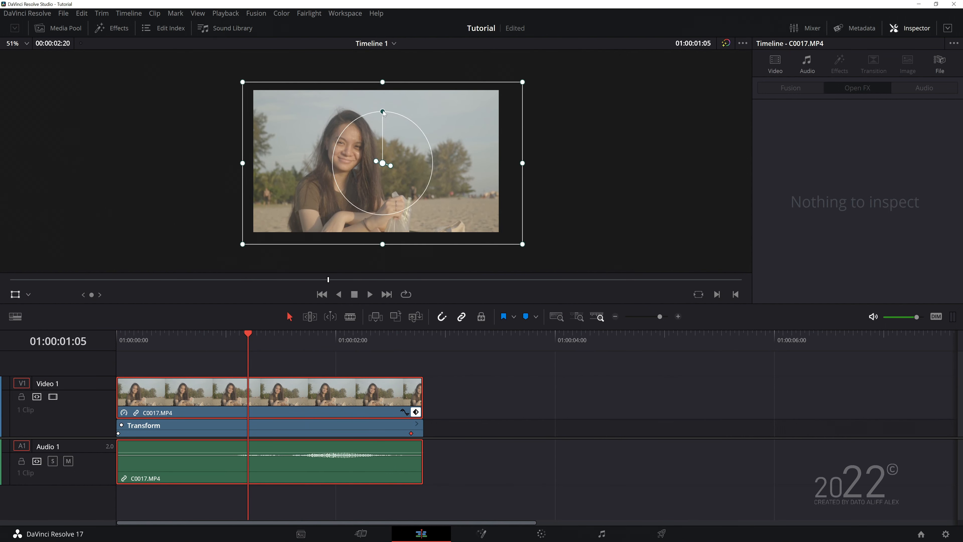
left_click_drag(383, 111, 366, 113)
Step: Delete the rotation keyframe at 01:00:01:05 and hide clip C0017's keyframe track
key("Left")
key("Left")
key("Left")
key("Left")
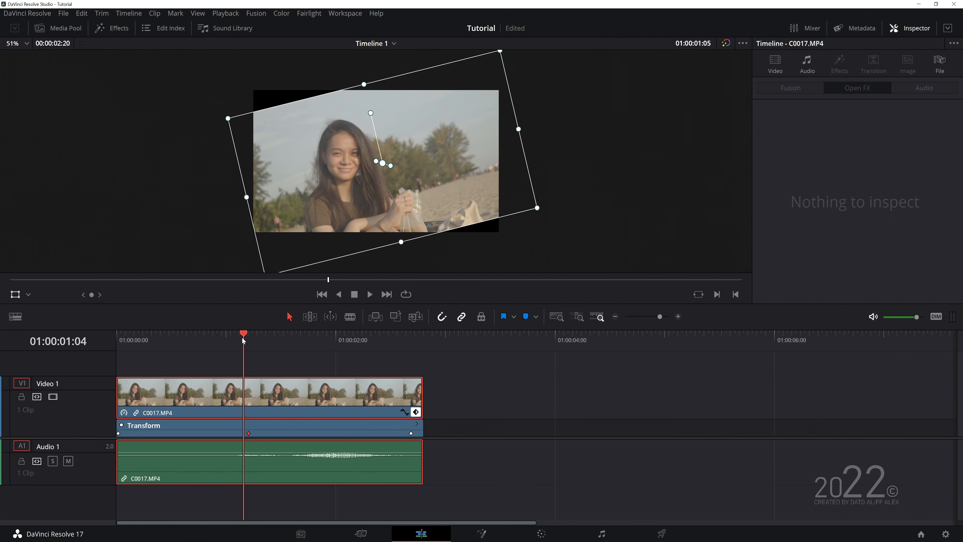
key("Right")
key("Right")
key("Right")
key("Right")
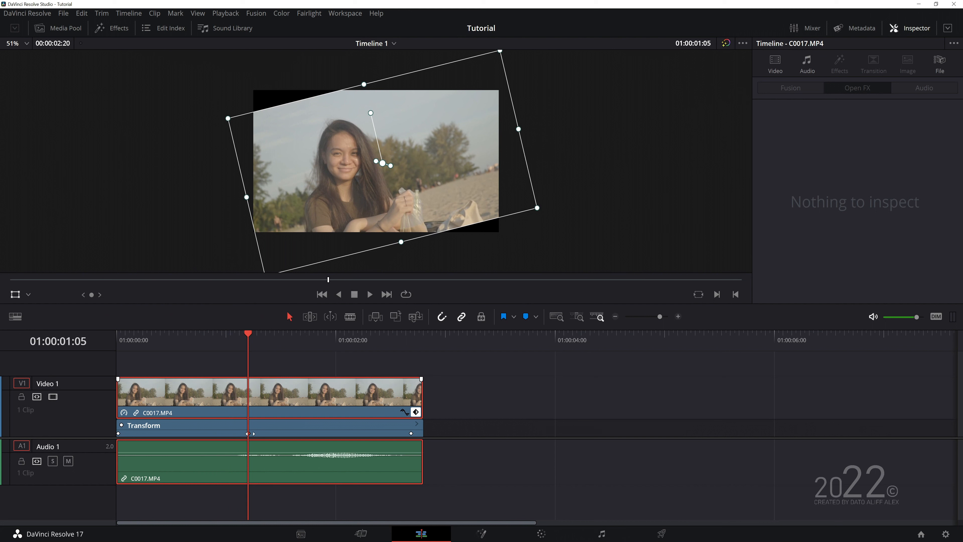
key("Delete")
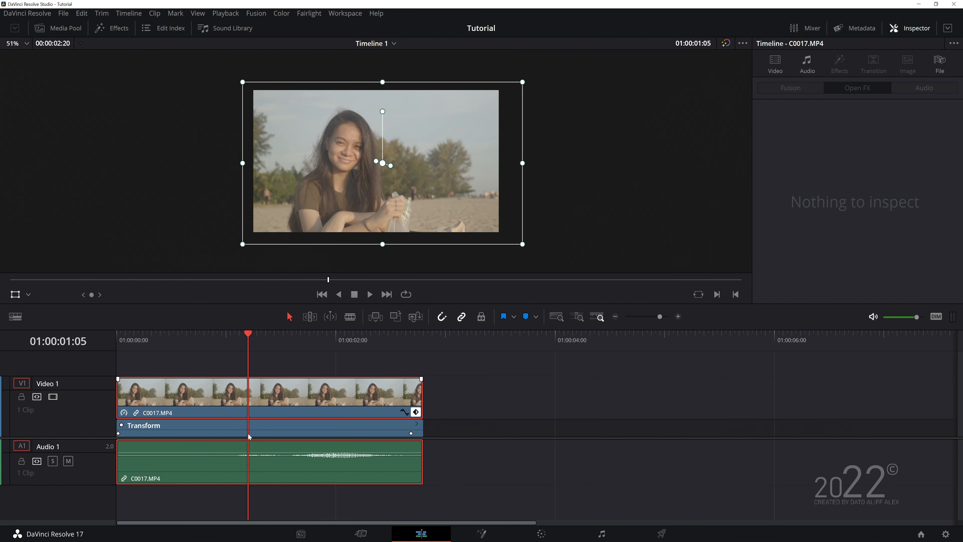
left_click(416, 411)
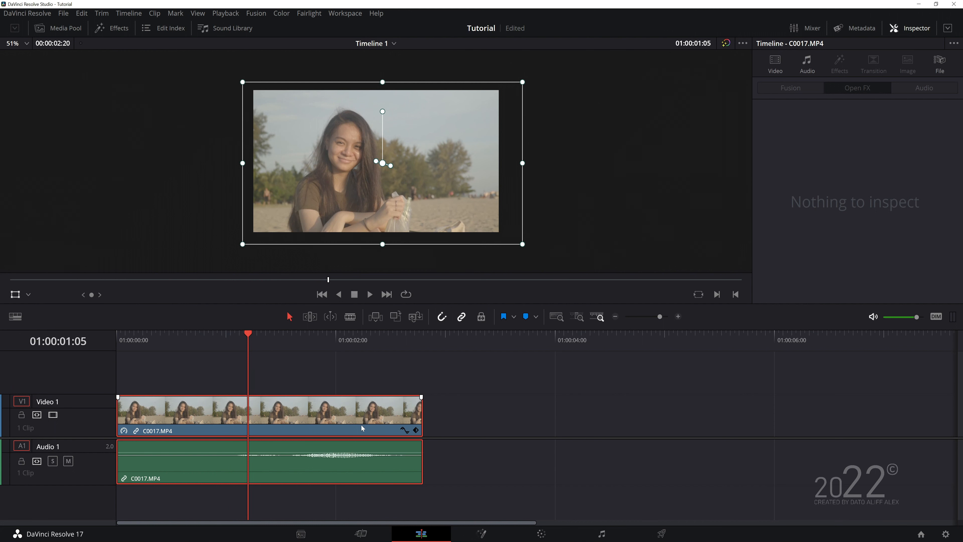
Step: Review the C0017.MP4 clip's zoom and position animation at its first keyframe, last keyframe and points in between
left_click_drag(260, 335, 286, 338)
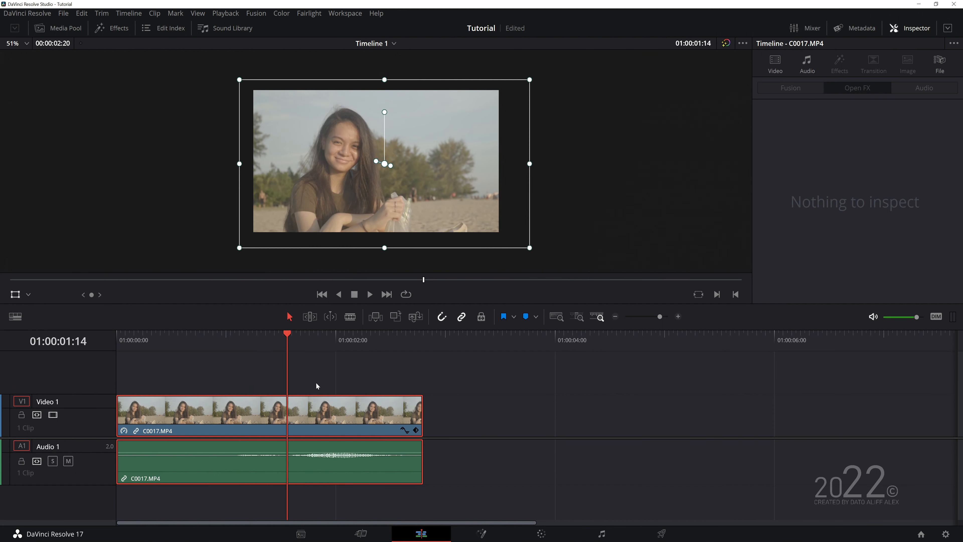
left_click(807, 63)
left_click(775, 63)
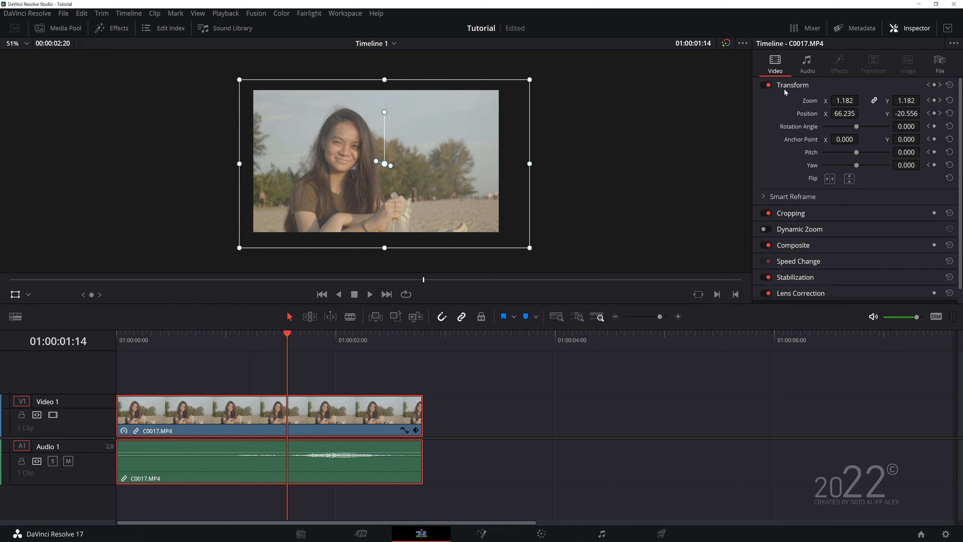
left_click(928, 100)
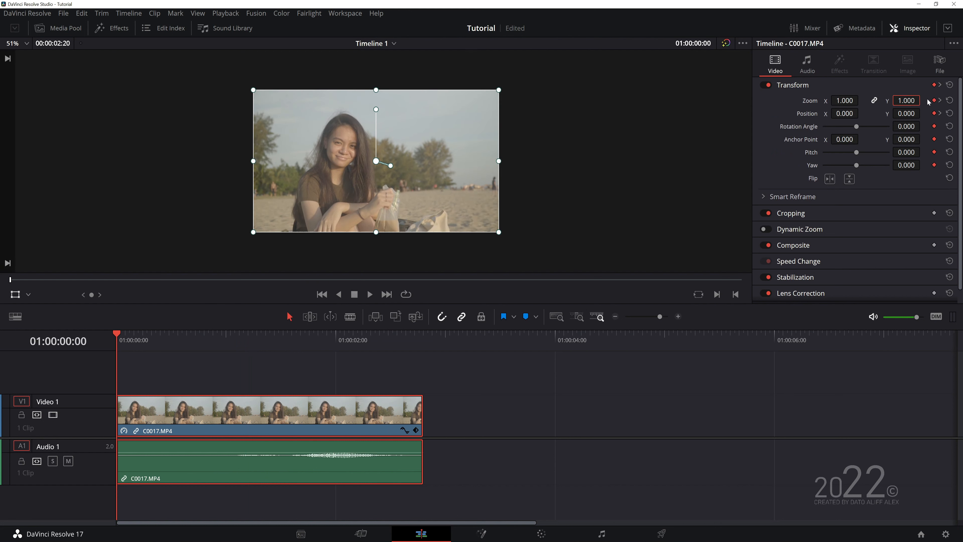
left_click(940, 101)
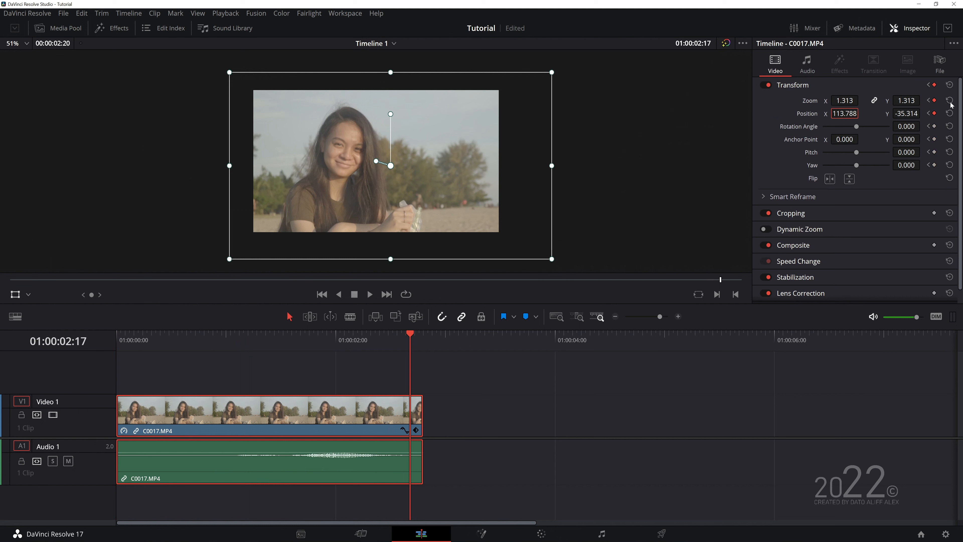
left_click_drag(341, 337, 239, 383)
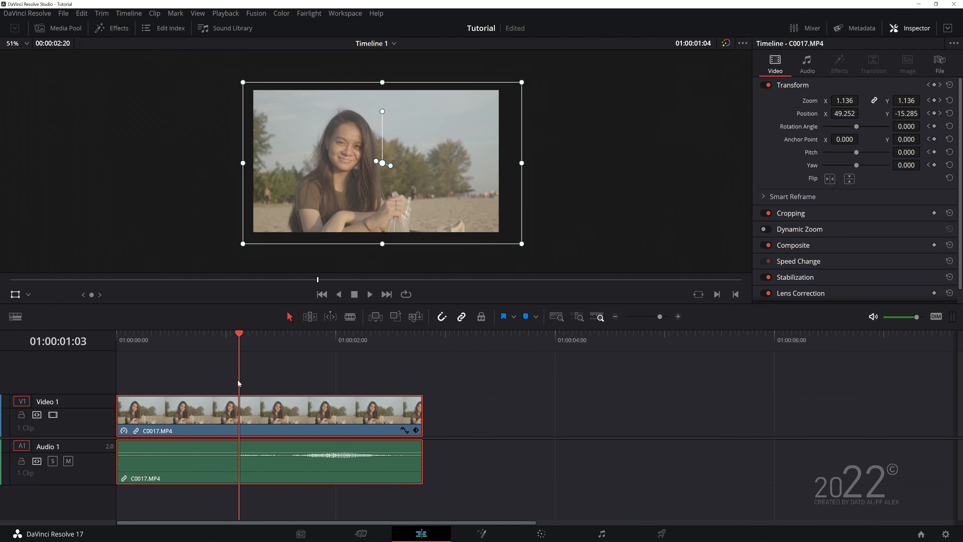
mouse_move(253, 338)
left_mouse_down()
mouse_move(374, 339)
mouse_move(213, 343)
mouse_move(247, 345)
left_mouse_up()
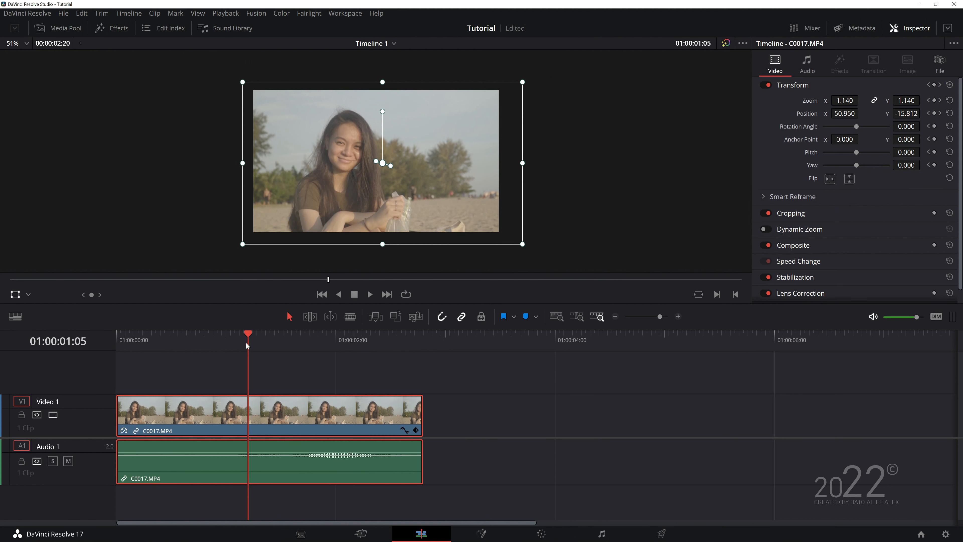
left_click_drag(296, 278, 641, 278)
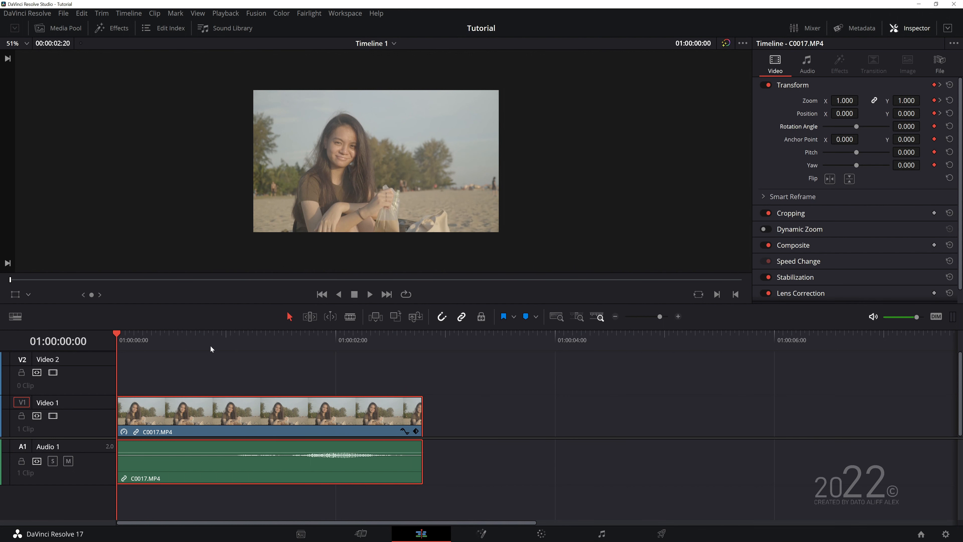
Step: Add a Text+ title on a new track above the C0017.MP4 clip, starting at the beginning of the timeline
left_click(114, 31)
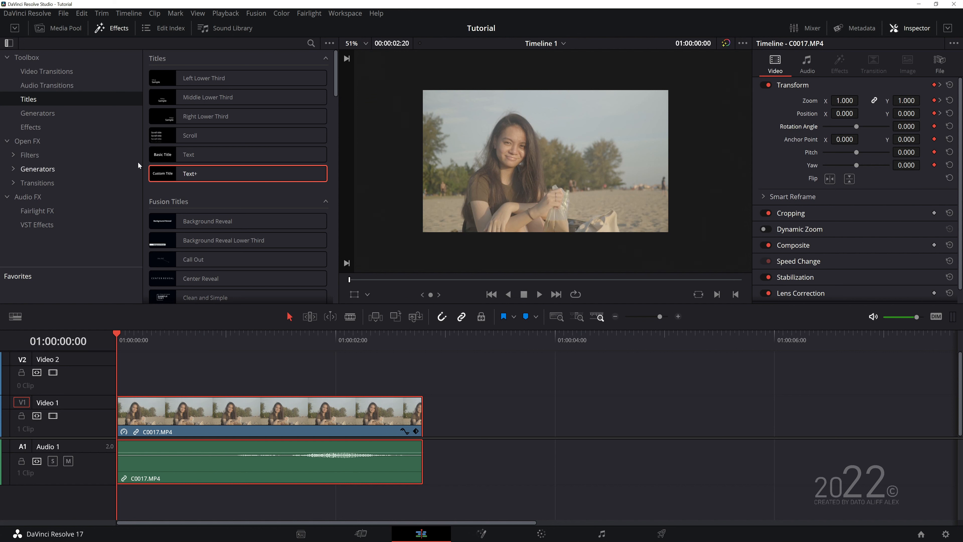
left_click_drag(187, 175, 128, 361)
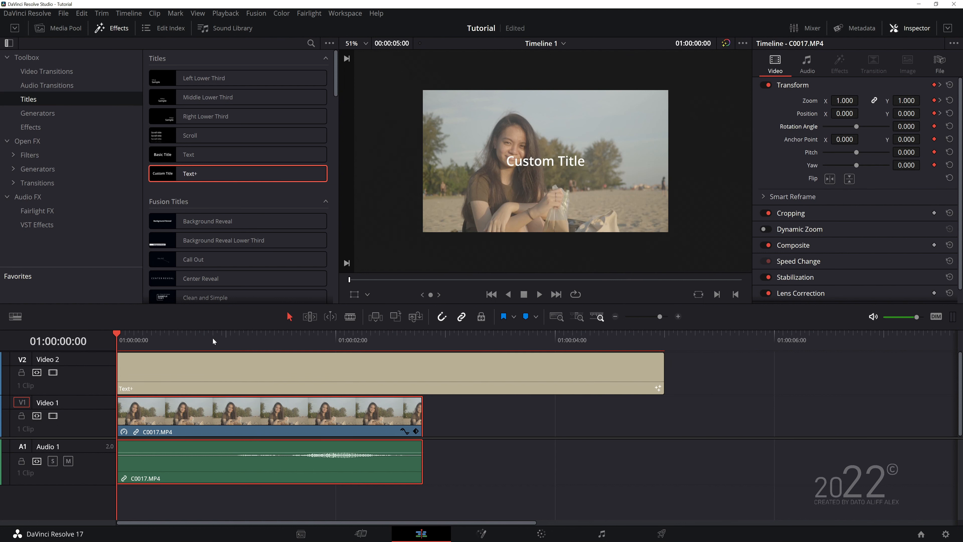
right_click(692, 371)
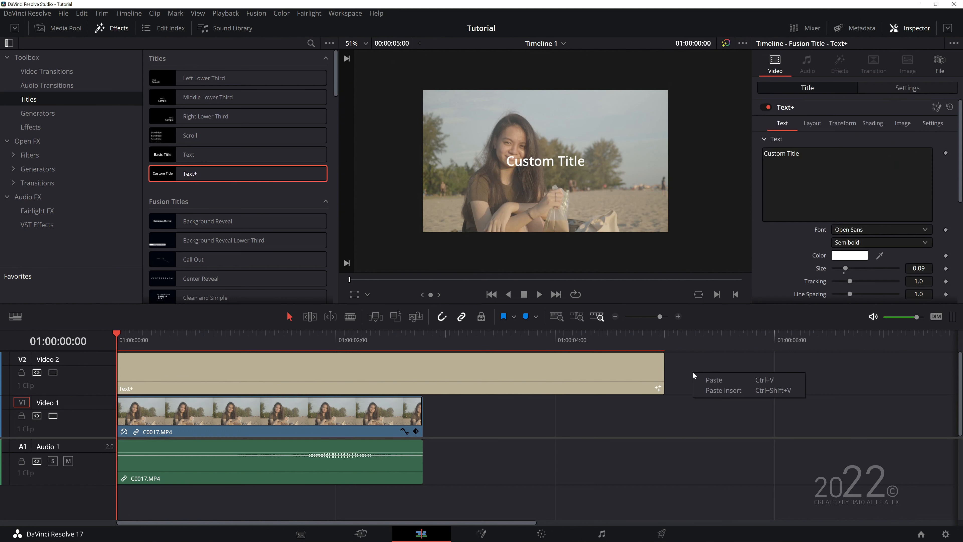
right_click(666, 420)
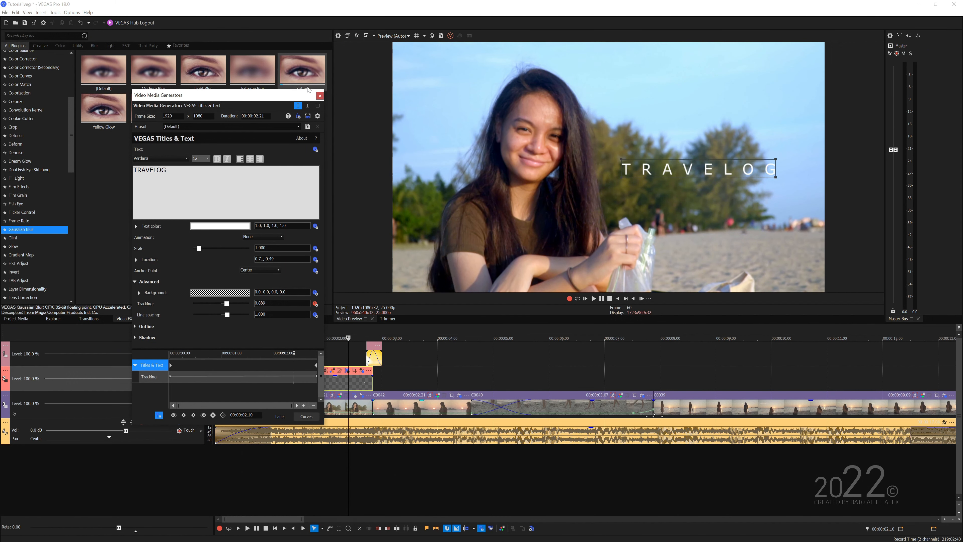
Step: Switch to VEGAS Pro, close the title generator window and examine the title track's options for inserting generated media
left_click(319, 96)
right_click(400, 376)
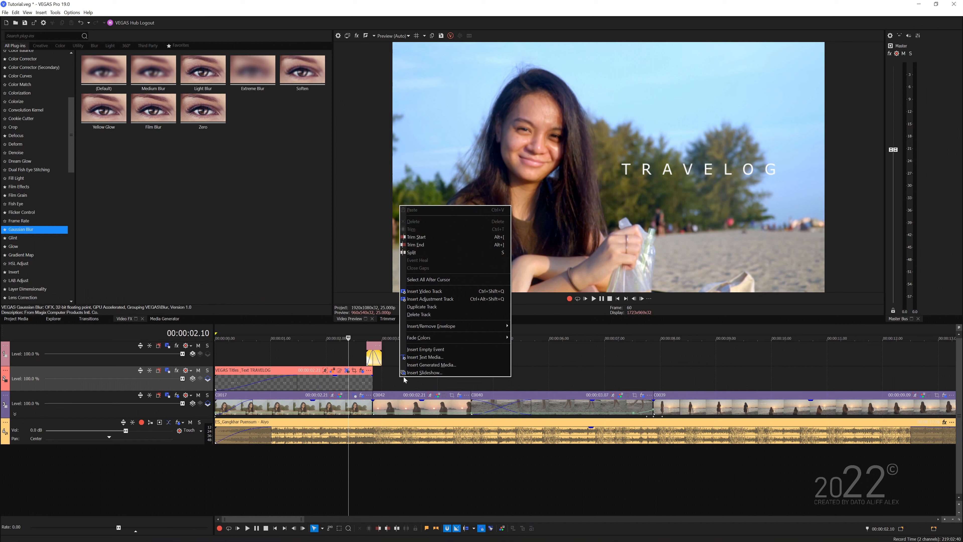
left_click(494, 384)
right_click(441, 373)
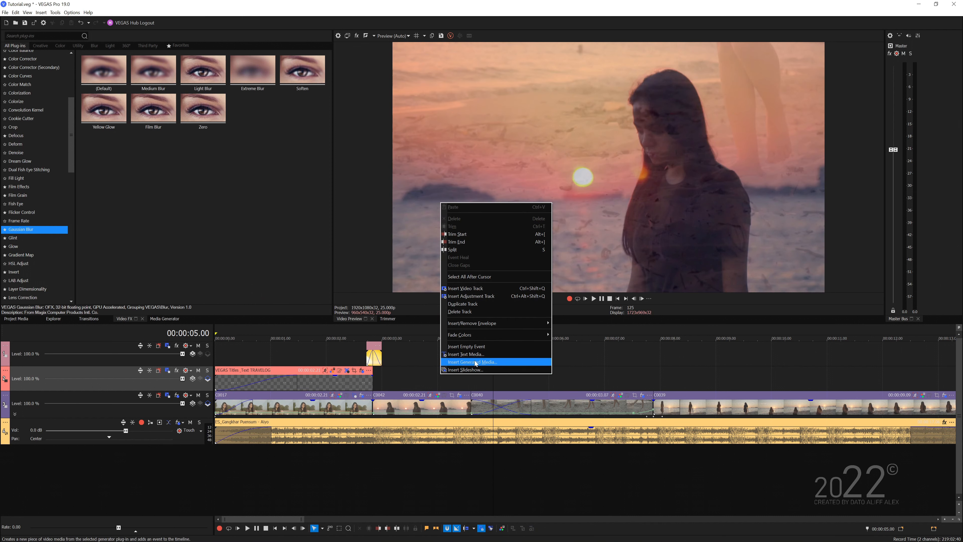
left_click(423, 387)
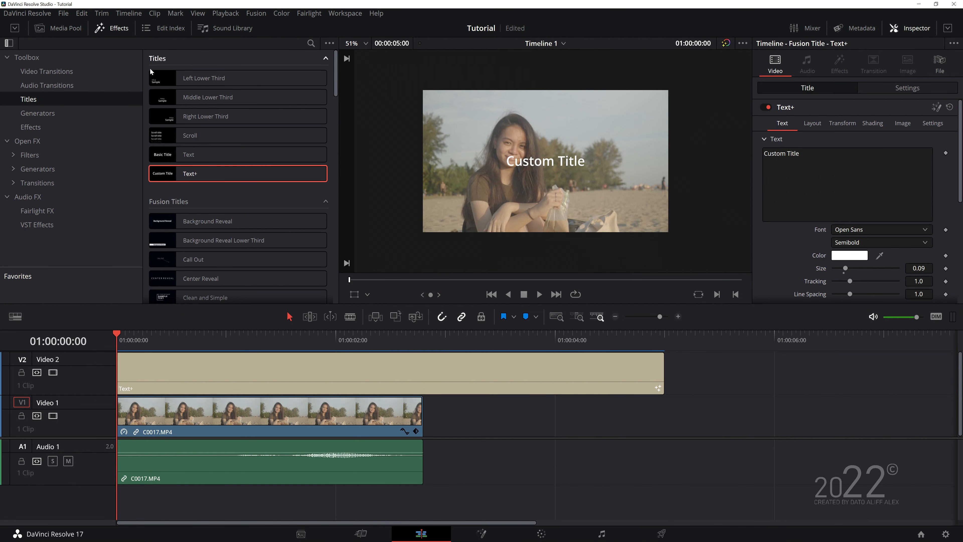
Step: Switch to DaVinci Resolve, select the Text+ title clip and hide the effects library
left_click(169, 380)
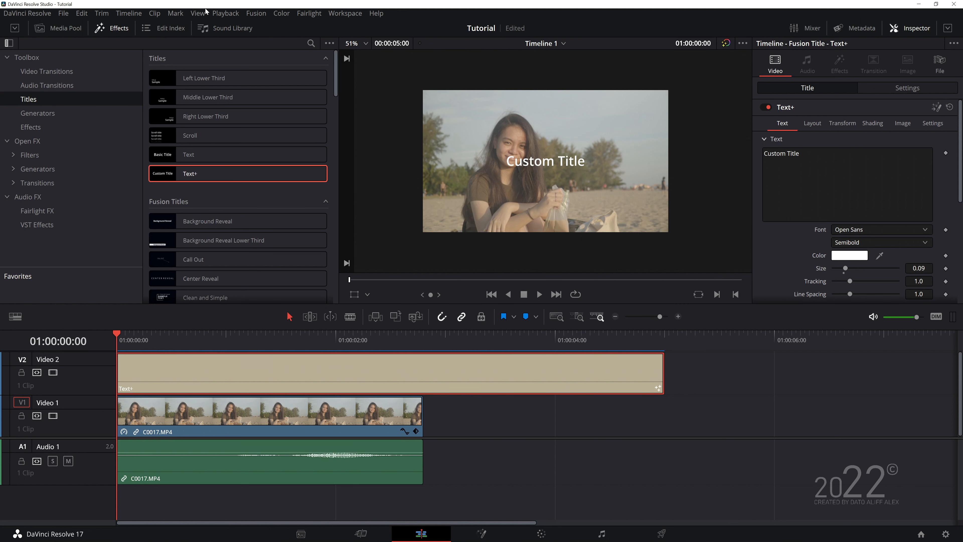
left_click(124, 29)
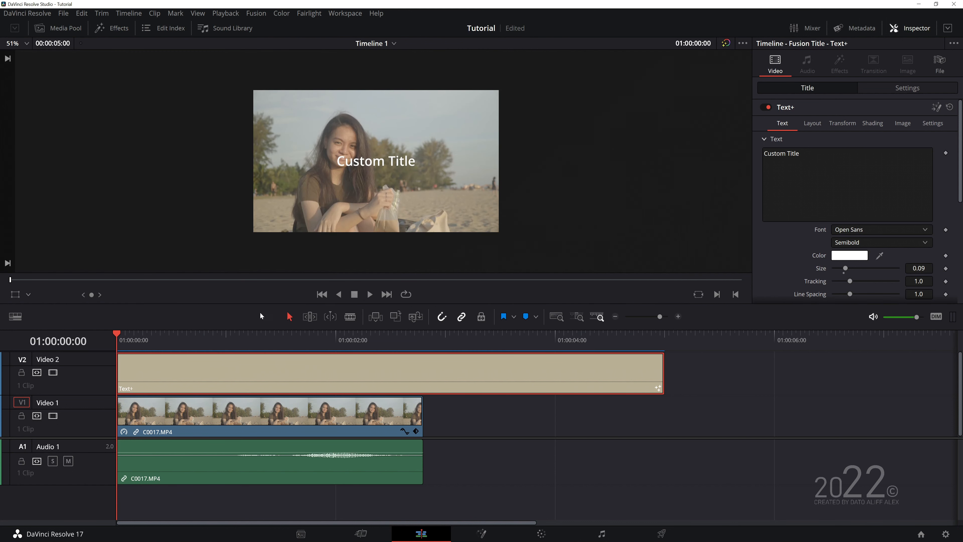
Step: Examine the Text+ title's text settings, from font, color and size down to tracking, anchors and direction
left_click(913, 29)
left_click(915, 30)
left_click(907, 28)
left_click(908, 28)
scroll(860, 204, "down", 3)
scroll(860, 203, "up", 3)
scroll(860, 203, "down", 8)
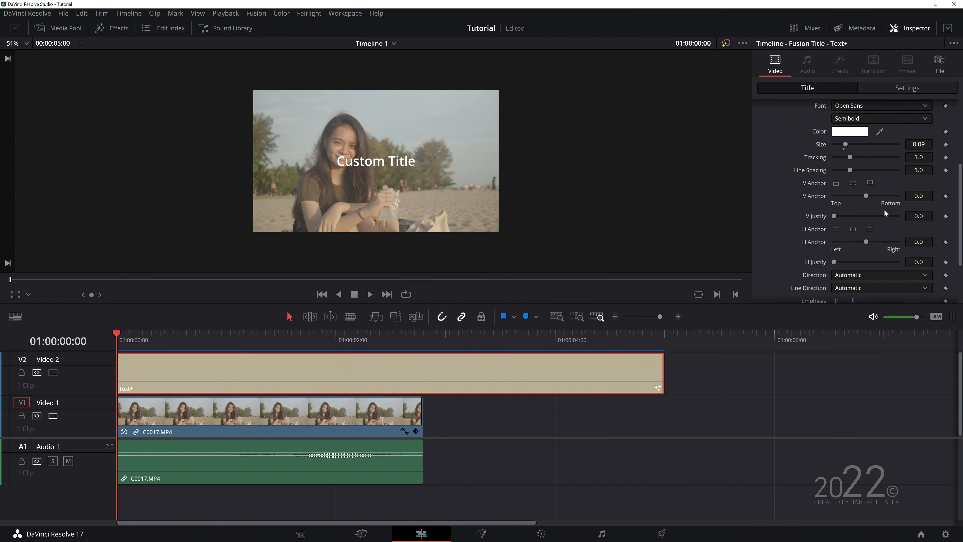
scroll(859, 204, "up", 10)
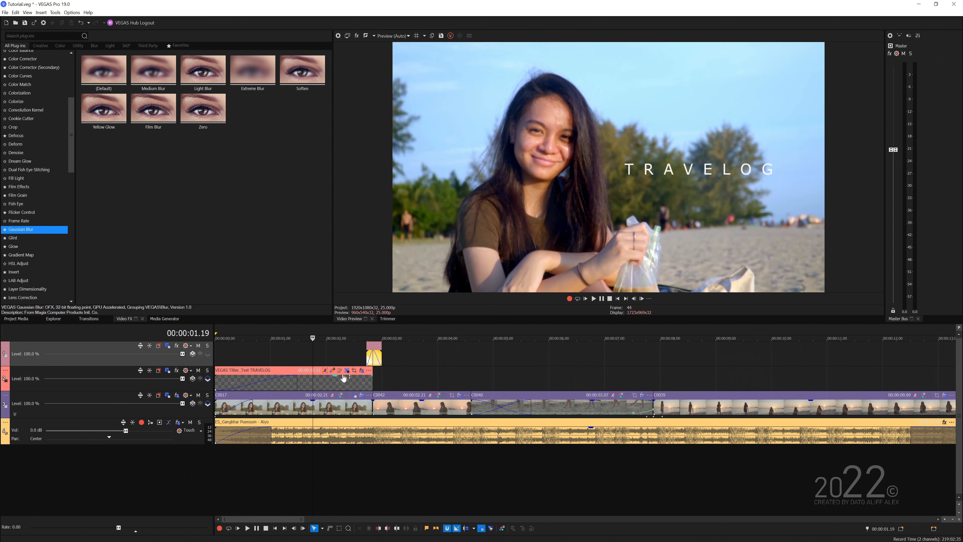
Step: Switch to VEGAS Pro and look at the TRAVELOG title's generator settings and its tracking keyframes
left_click(343, 374)
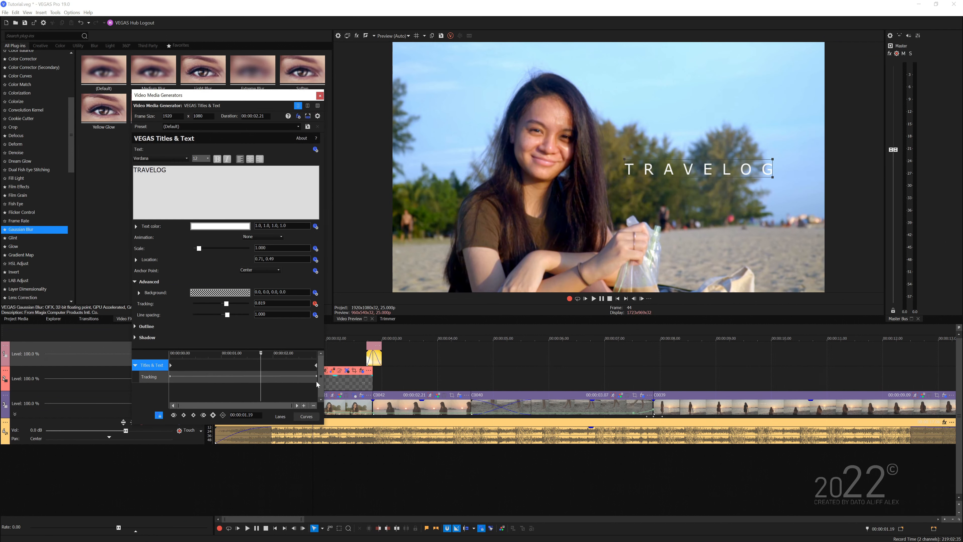
left_click(320, 95)
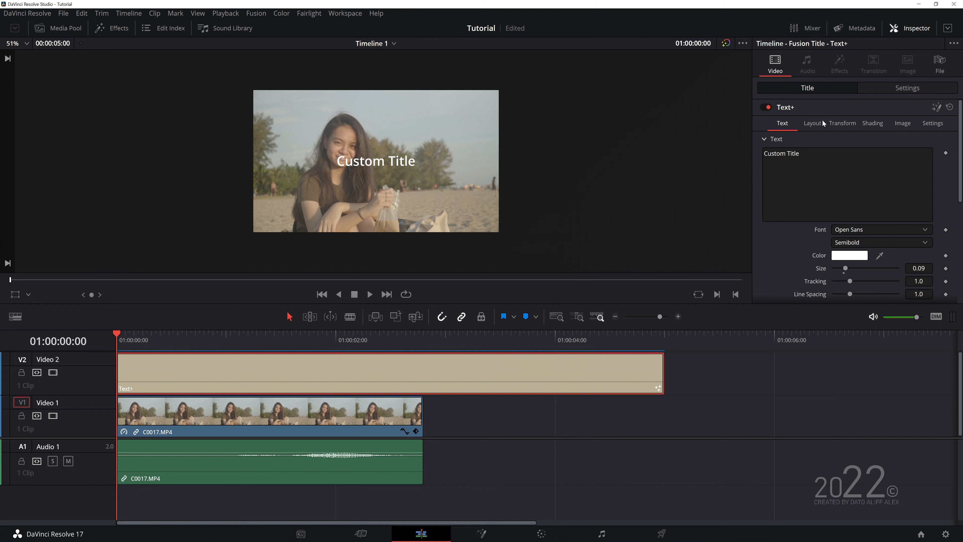
Step: Switch to DaVinci Resolve, replace the title's placeholder text with TRAVELOG in capitals and save the project
left_click_drag(810, 154, 731, 153)
type("travelog")
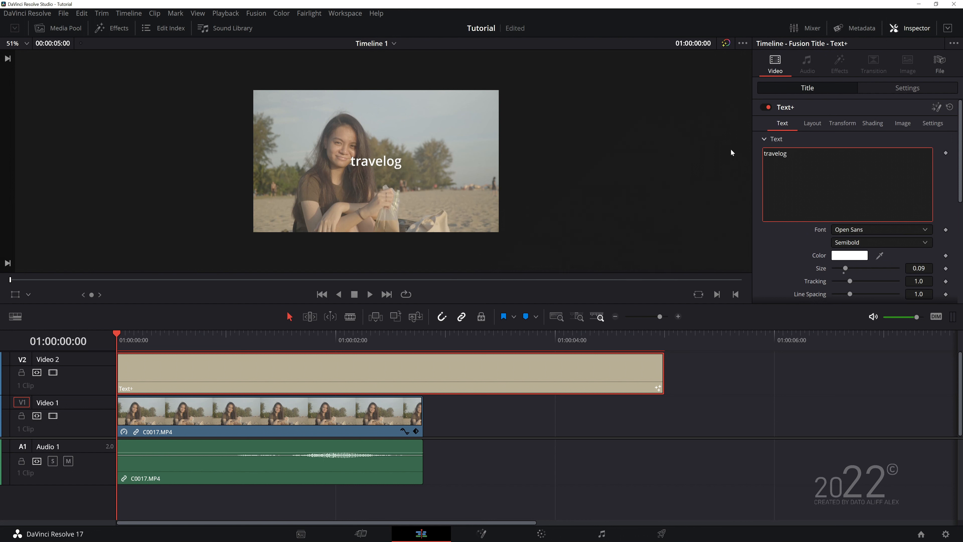
key("BackSpace")
key("BackSpace")
key("BackSpace")
key("BackSpace")
key("BackSpace")
key("BackSpace")
key("BackSpace")
key("BackSpace")
type("TRAVELOG")
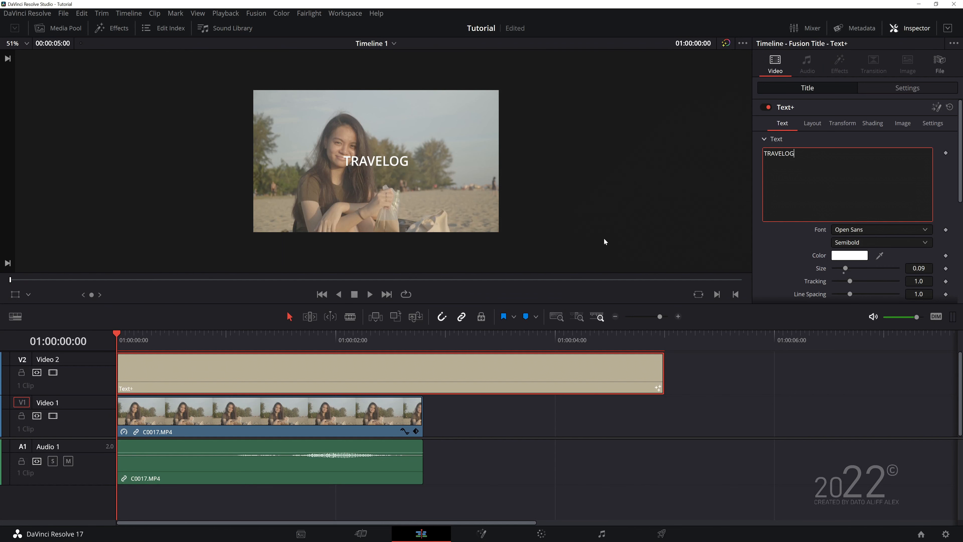
key("ctrl+s")
Step: Shift the title's layout center X to 0.522 and compare the transform settings of the title and the video clip
left_click(812, 123)
left_click_drag(853, 165, 740, 170)
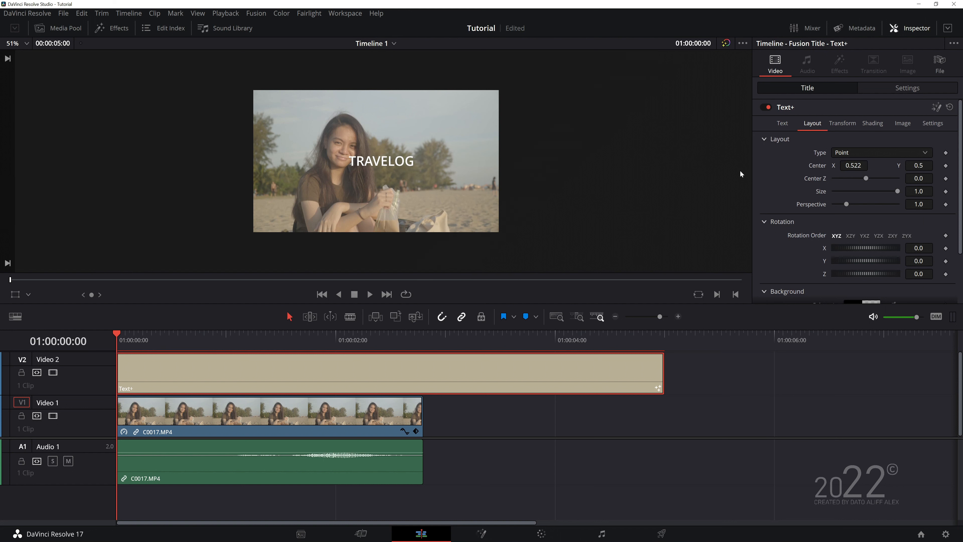
left_click(883, 85)
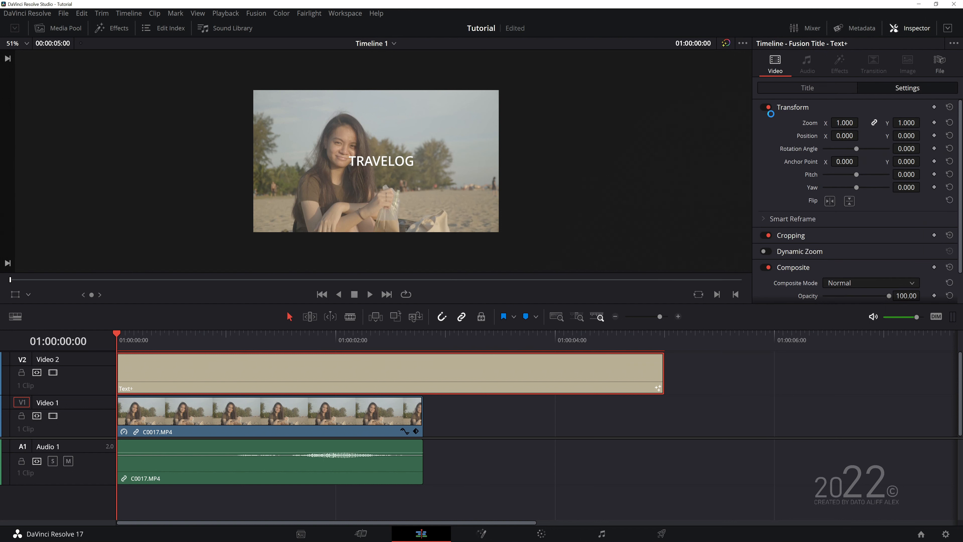
left_click(158, 422)
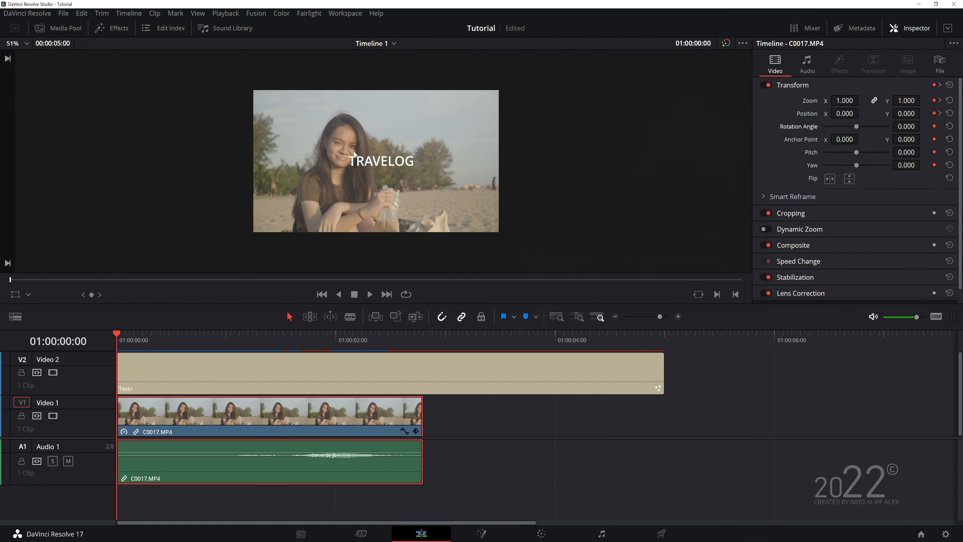
left_click(206, 367)
left_click(803, 88)
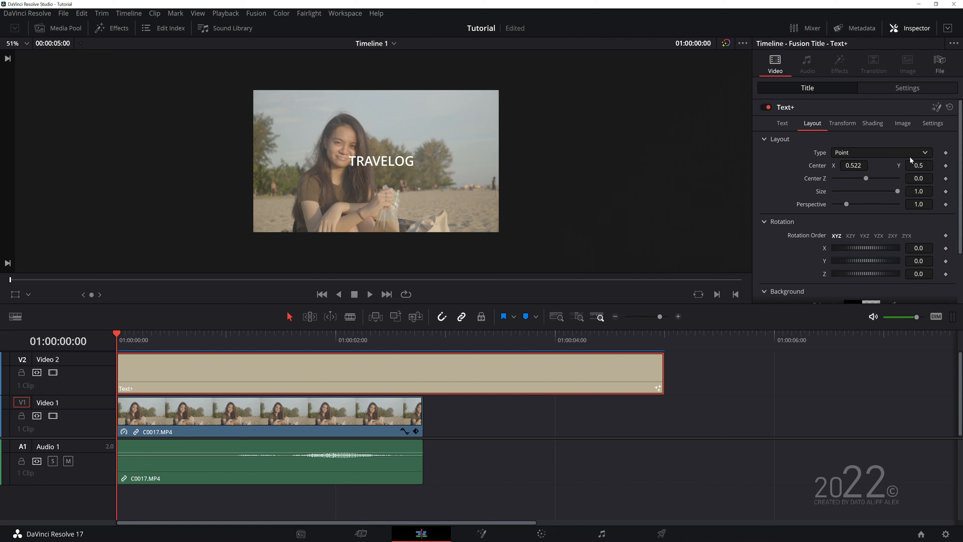
Step: Set the title's layout center X to 0.5 and save the project
double_click(853, 165)
type("0.5")
key("Tab")
key("Return")
key("ctrl+s")
Step: Using the on-screen transform, move the title beside the woman to about X 396, Y -4 and scale it to about 1.154
left_click(897, 86)
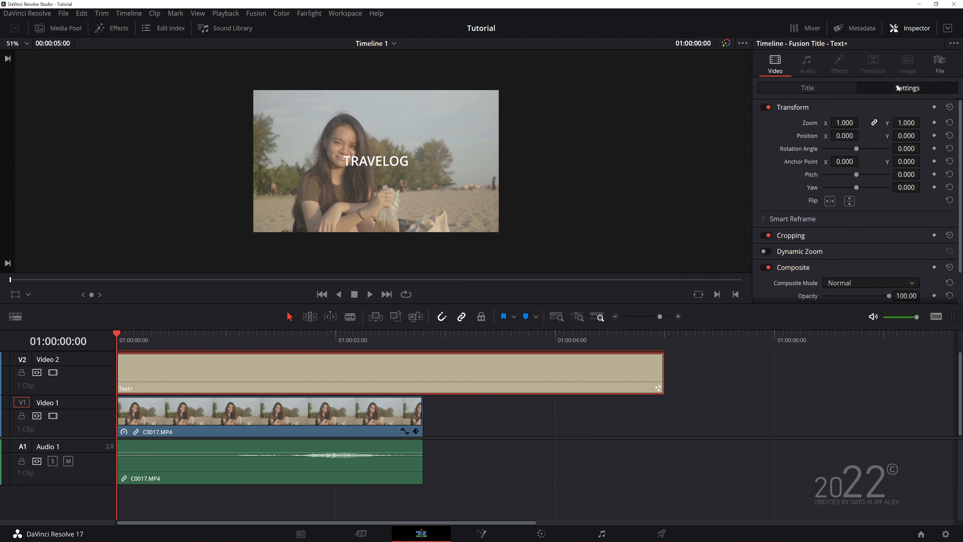
left_click(15, 296)
left_click_drag(394, 171, 455, 171)
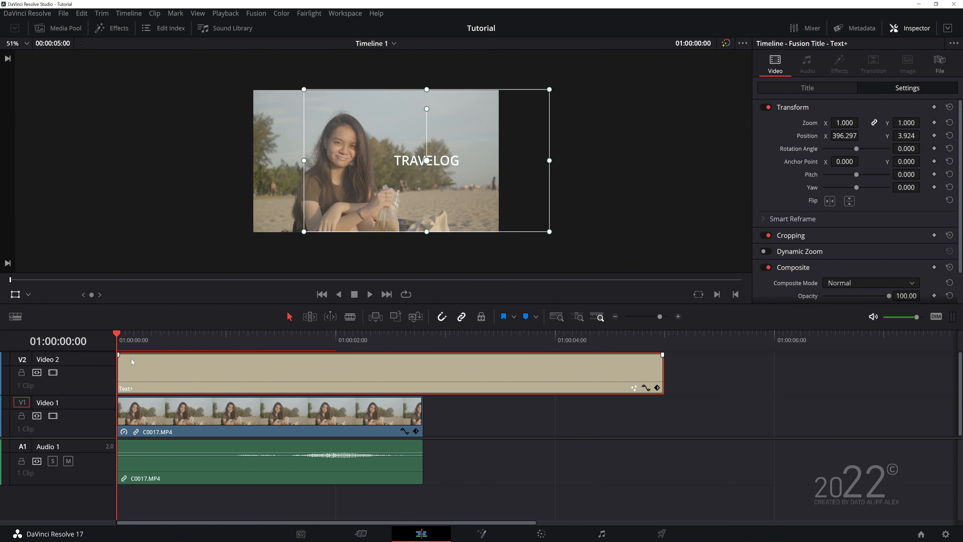
left_click_drag(549, 231, 568, 242)
left_click_drag(551, 204, 551, 204)
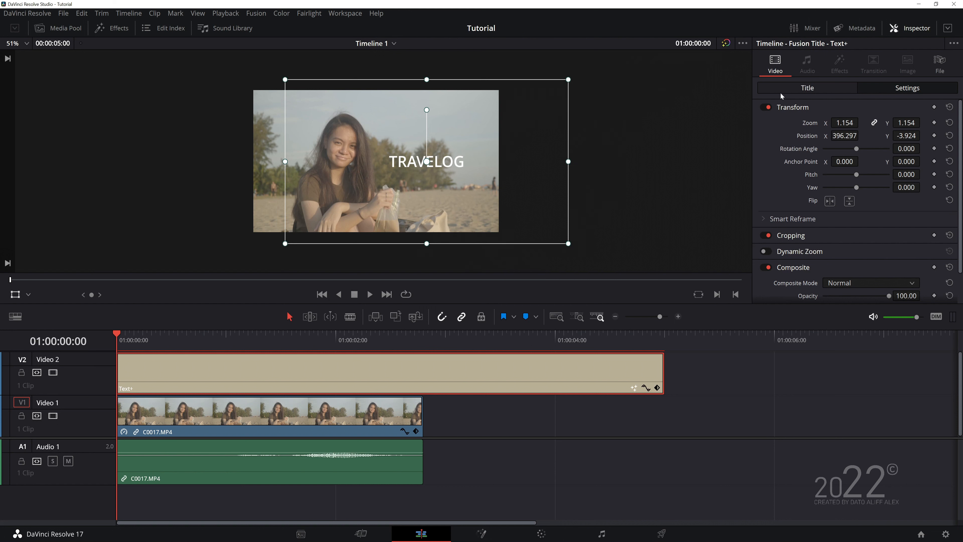
Step: Show the title's font and tracking settings and trim the title clip to end together with the C0017.MP4 clip
left_click(804, 88)
left_click(782, 123)
scroll(830, 213, "down", 3)
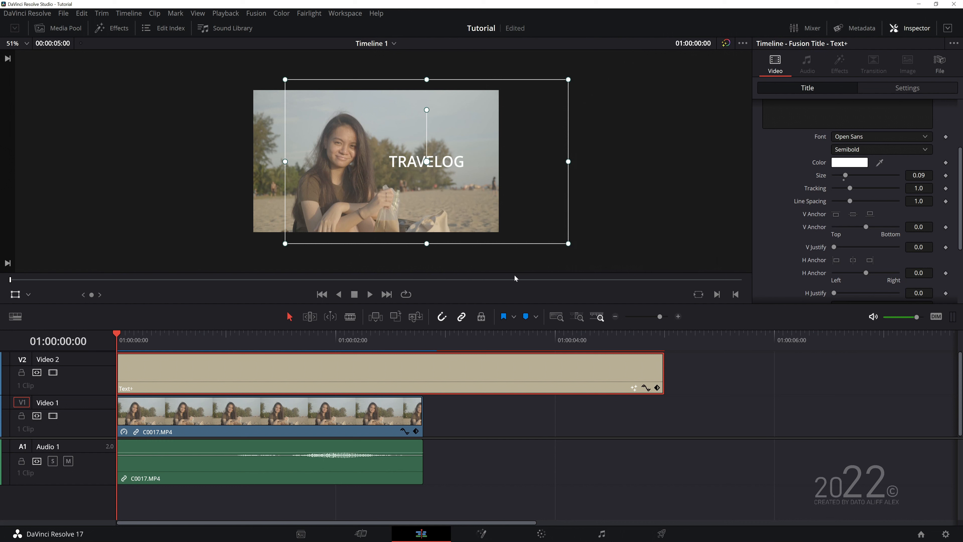
left_click_drag(659, 371, 423, 381)
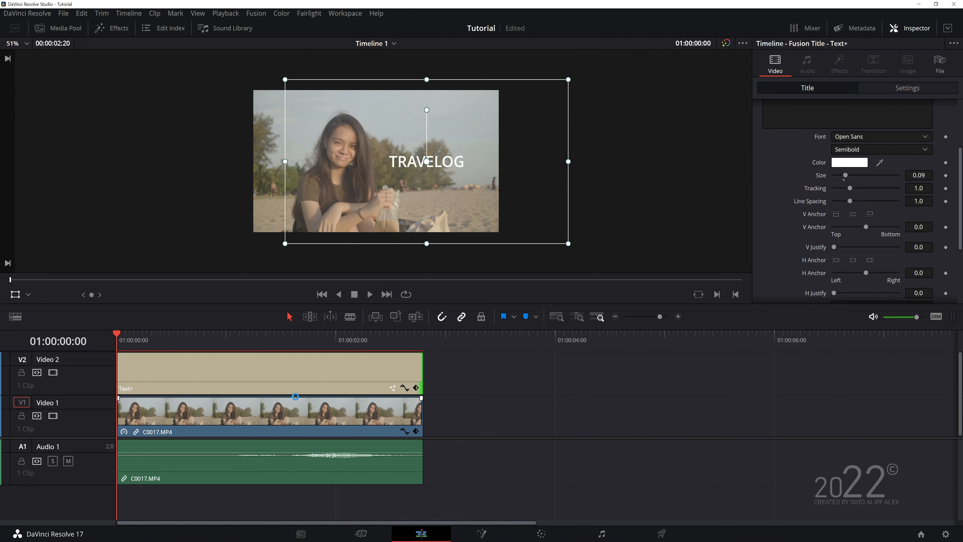
Step: Preview the title, return to the start of the timeline and add a Tracking keyframe of 1.0 there
key("space")
left_click_drag(235, 343, 83, 360)
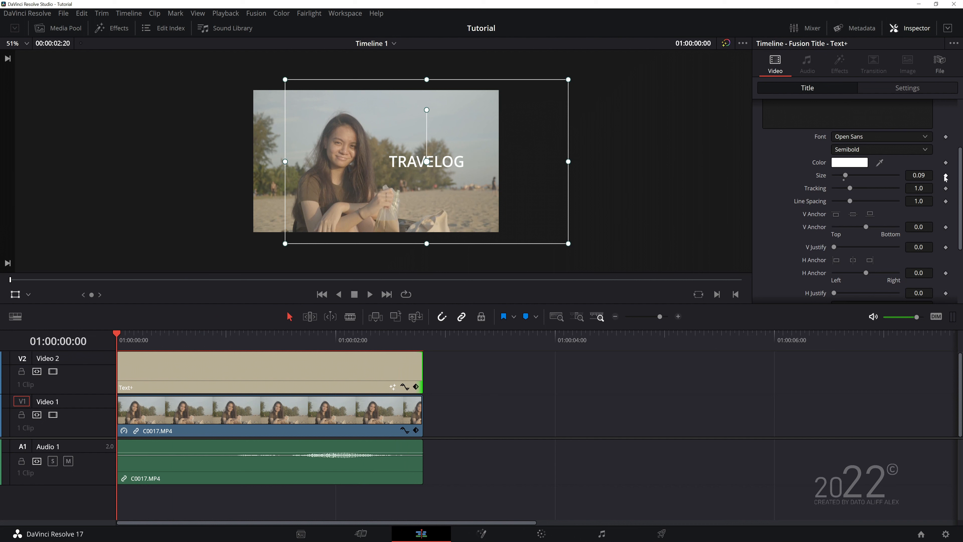
left_click(946, 188)
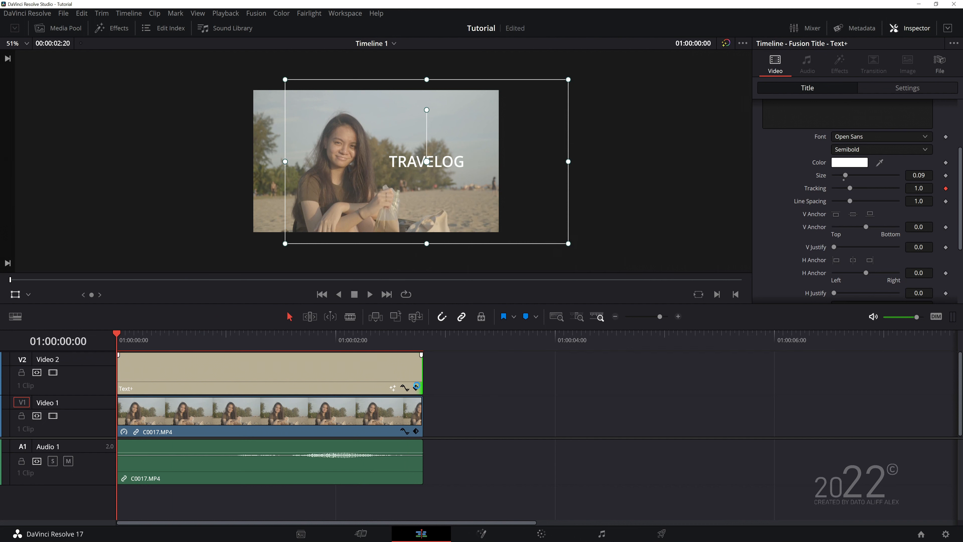
Step: Add a second Tracking keyframe of 1.245 to the TRAVELOG title at 01:00:02:17 and scrub back slightly to preview it
left_click(279, 341)
left_click_drag(303, 345, 414, 344)
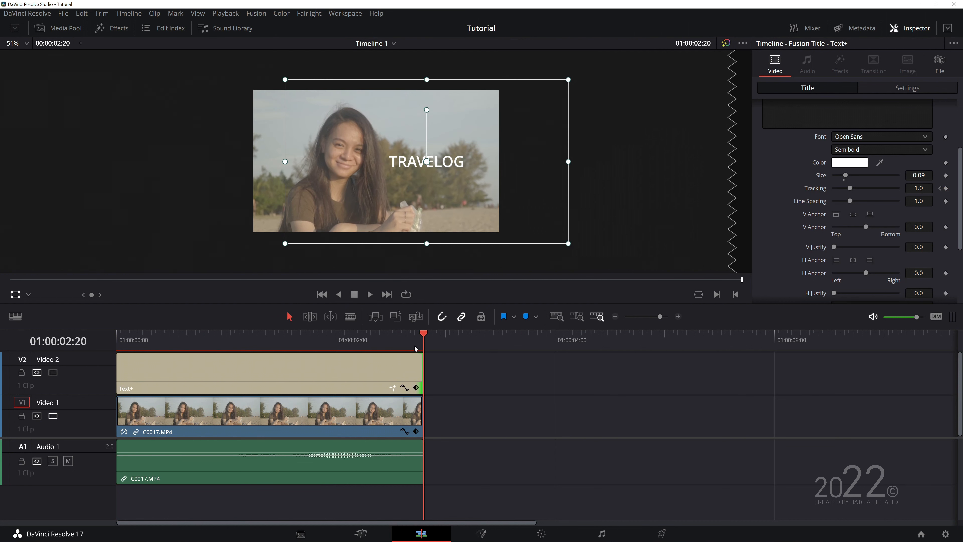
left_click(413, 341)
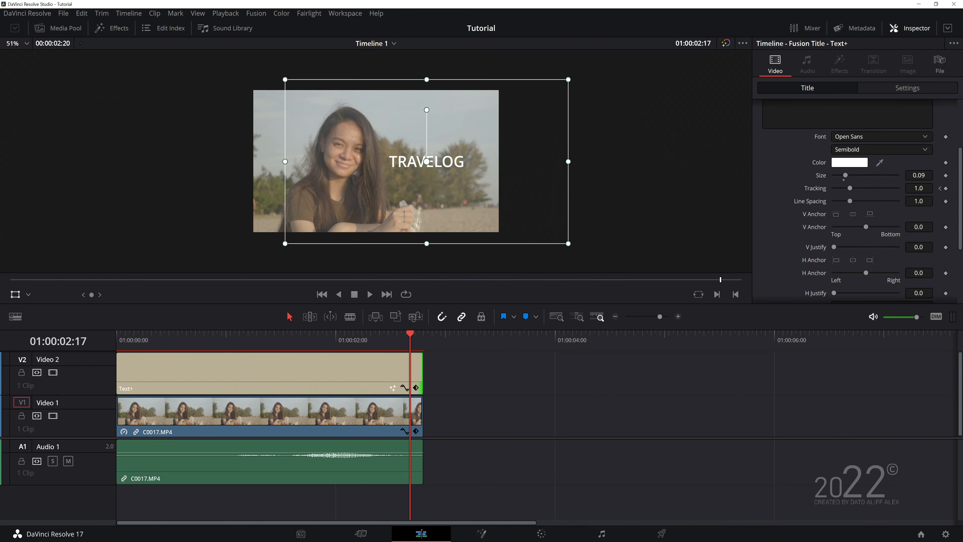
left_click_drag(918, 188, 937, 188)
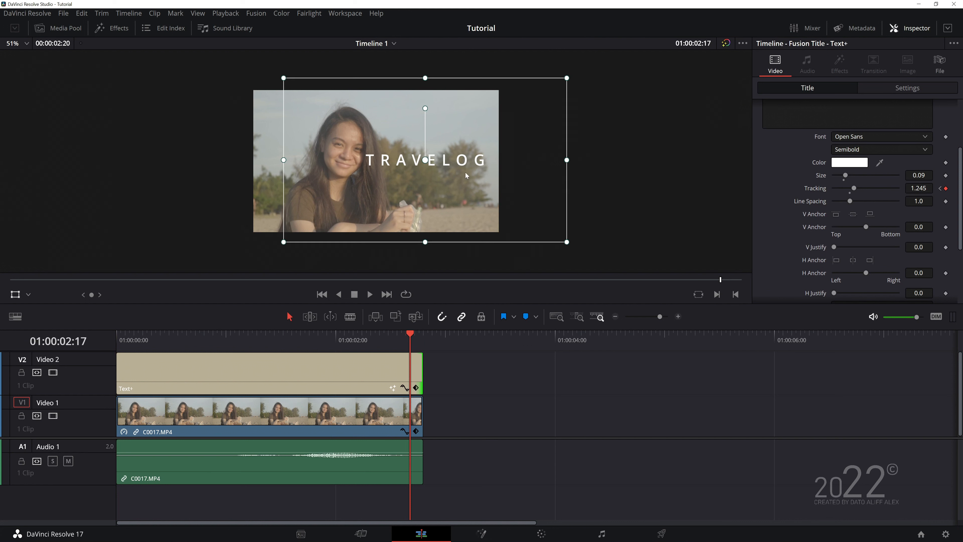
left_click(397, 342)
mouse_move(397, 344)
left_mouse_down()
mouse_move(185, 344)
mouse_move(406, 344)
left_mouse_up()
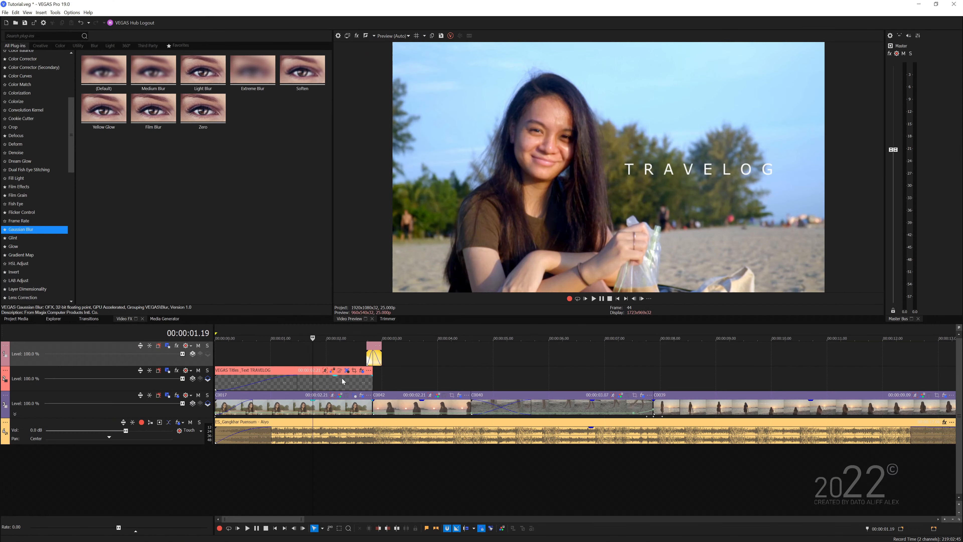
Step: Switch to VEGAS Pro and examine the spacing animation and settings of the TRAVELOG title event
left_click(313, 361)
left_click(303, 360)
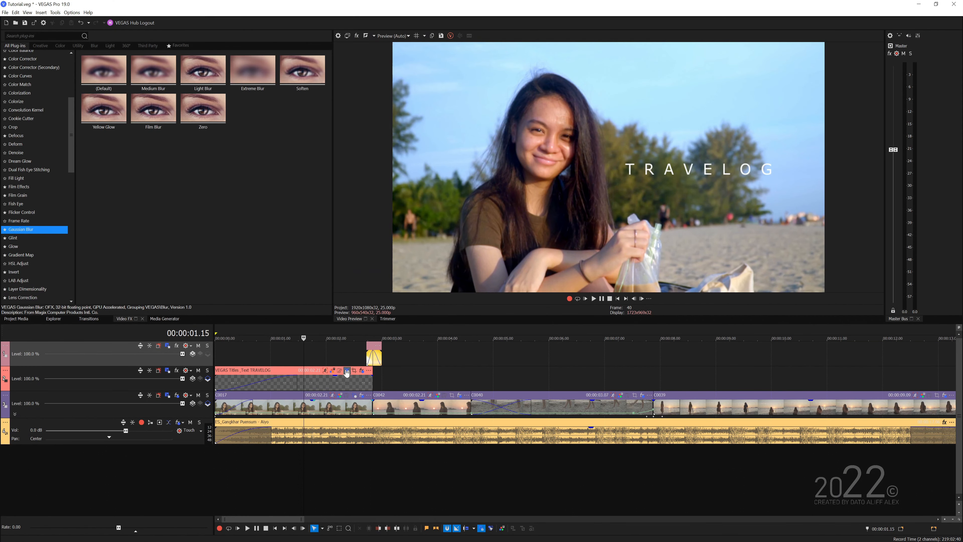
left_click(325, 370)
left_click(319, 95)
left_click(342, 339)
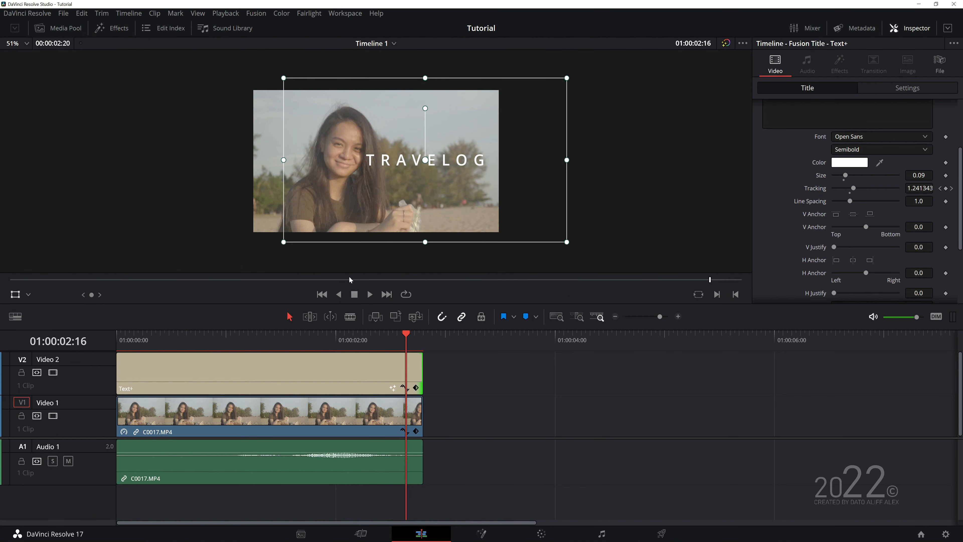
Step: Back in DaVinci Resolve, scrub through the title and step between its Tracking keyframes to review the letter-spacing animation
left_click_drag(414, 333, 208, 334)
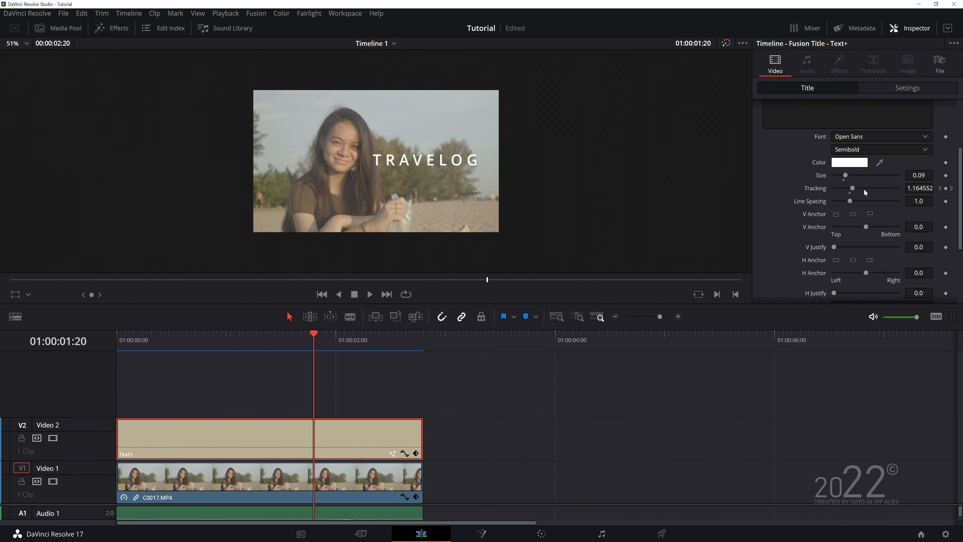
scroll(865, 192, "up", 5)
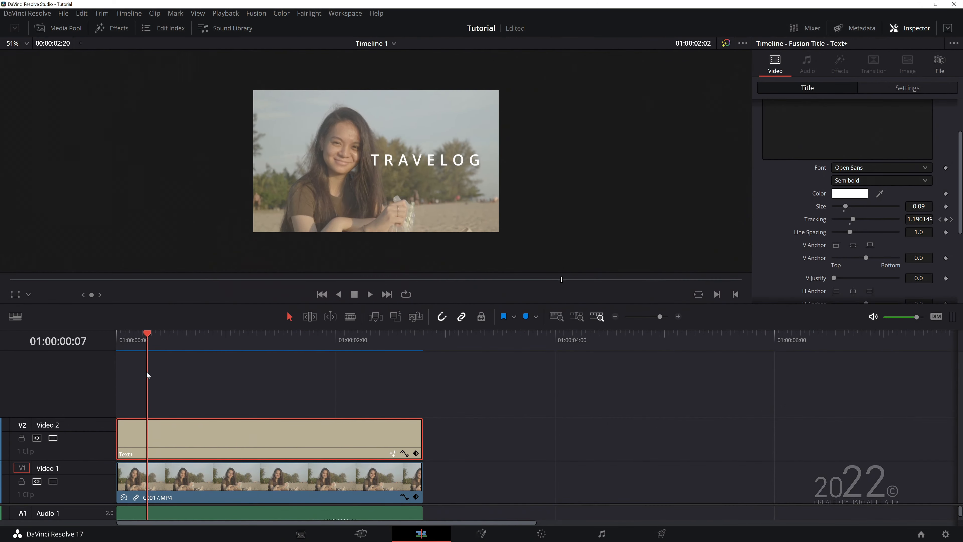
left_click_drag(277, 371, 384, 371)
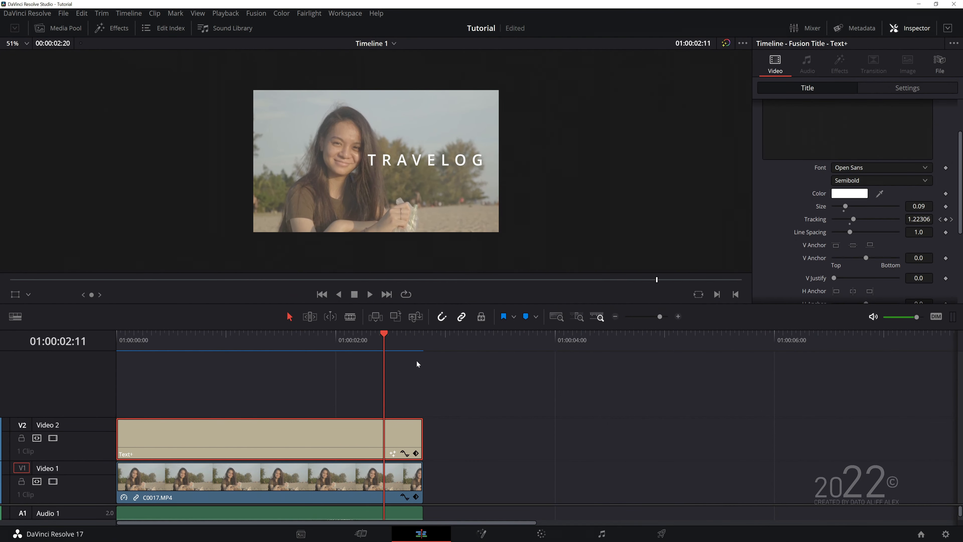
left_click(940, 219)
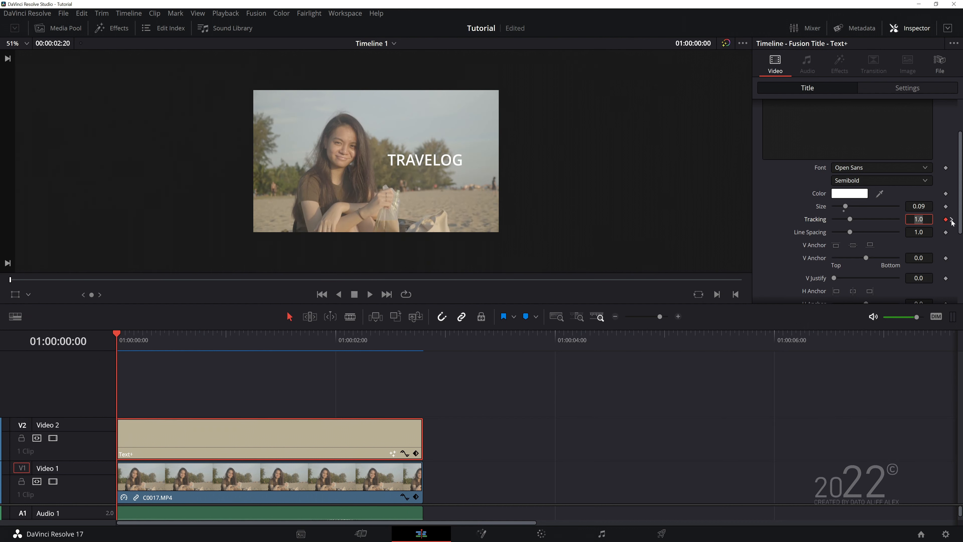
left_click(951, 220)
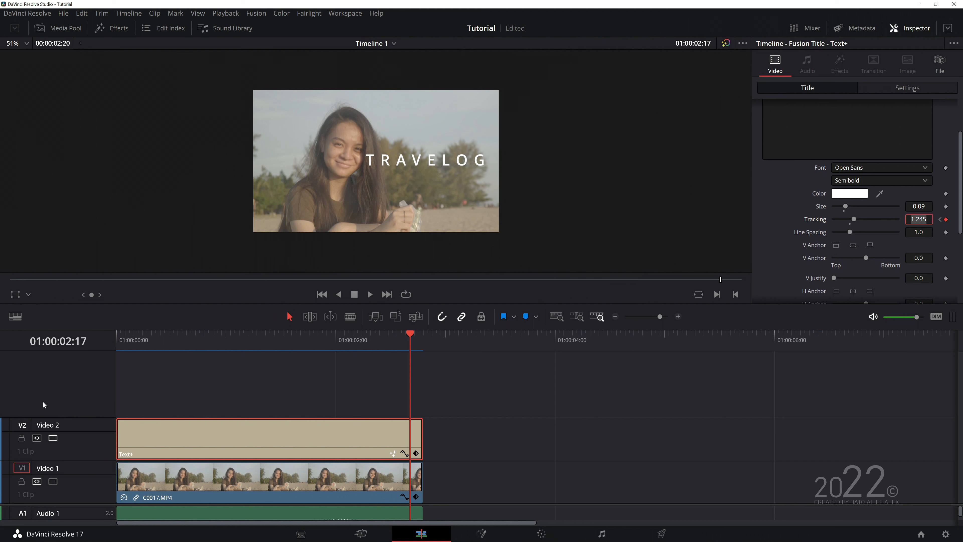
left_click_drag(406, 340, 253, 340)
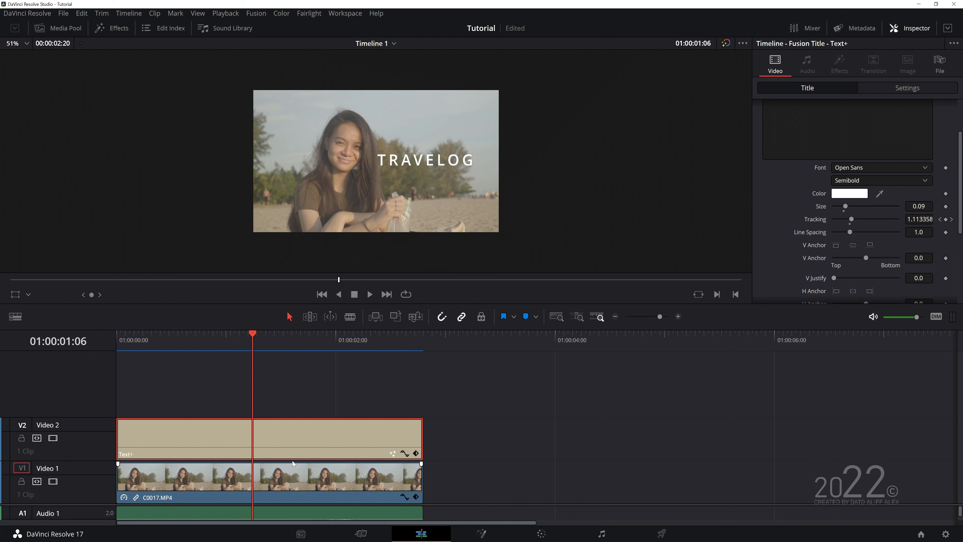
Step: Apply the Lens Blur filter to the C0017.MP4 clip and show the effect's settings
left_click(416, 497)
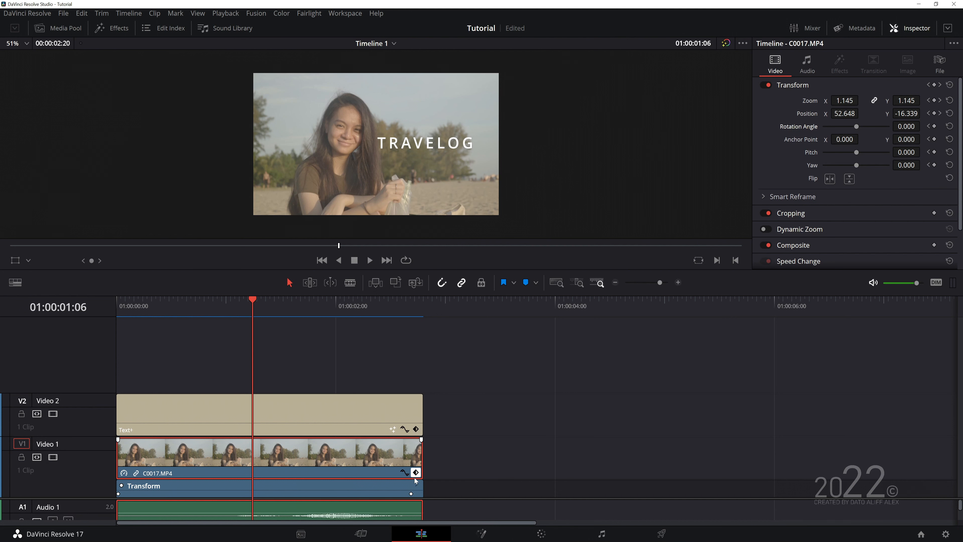
left_click(114, 28)
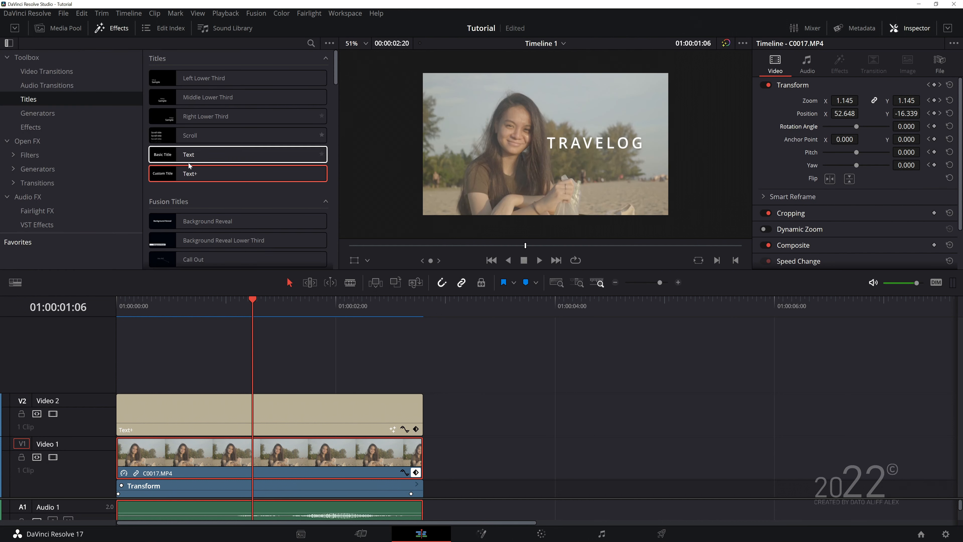
left_click(69, 154)
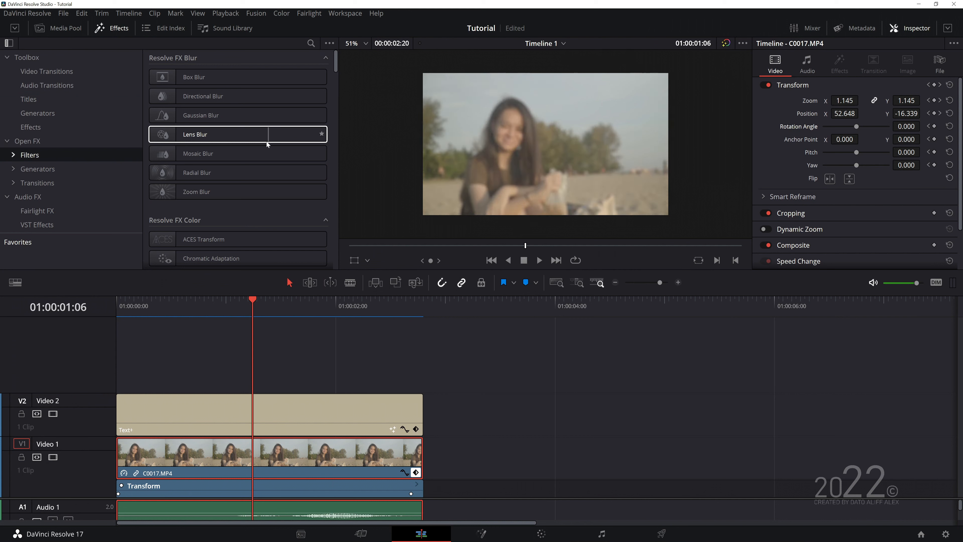
left_click_drag(193, 139, 253, 455)
left_click(839, 65)
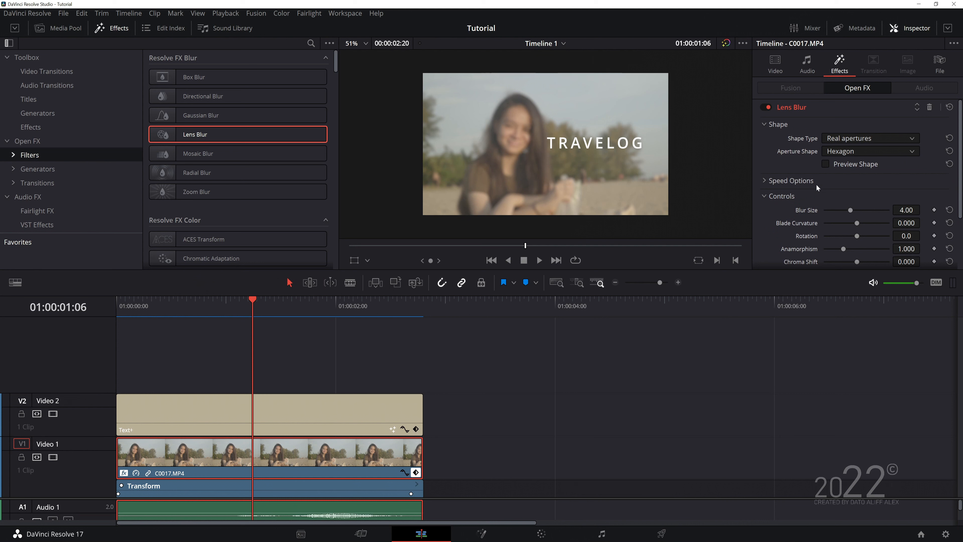
Step: Set the Lens Blur's Blur Size to 0.00 at the start of the timeline and add a keyframe there
scroll(872, 171, "down", 2)
left_click_drag(851, 179, 853, 182)
left_click_drag(243, 302, 99, 312)
left_click_drag(853, 179, 802, 183)
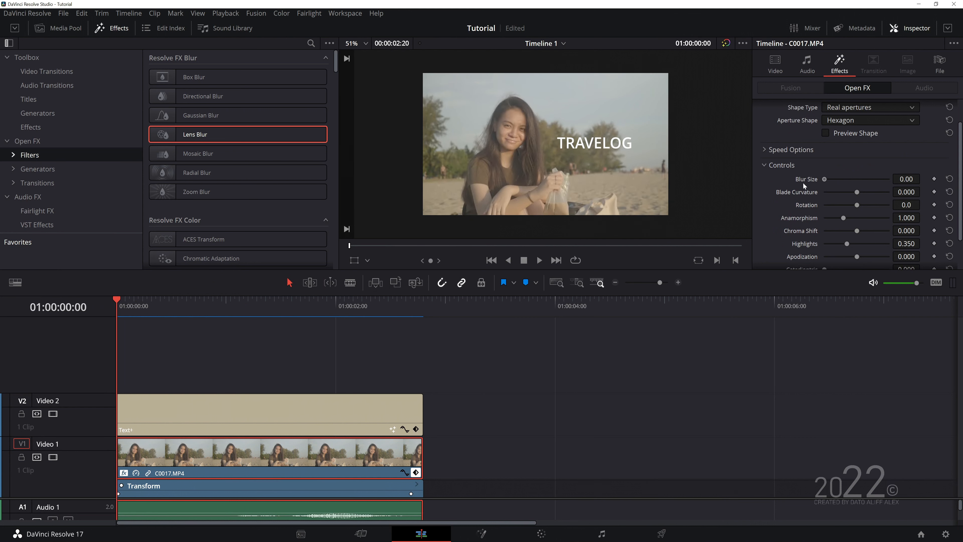
left_click(934, 180)
Step: Keyframe the Blur Size at 10.00 at 01:00:02:12 and back to 0.00 at 01:00:02:17
left_click_drag(384, 301, 388, 301)
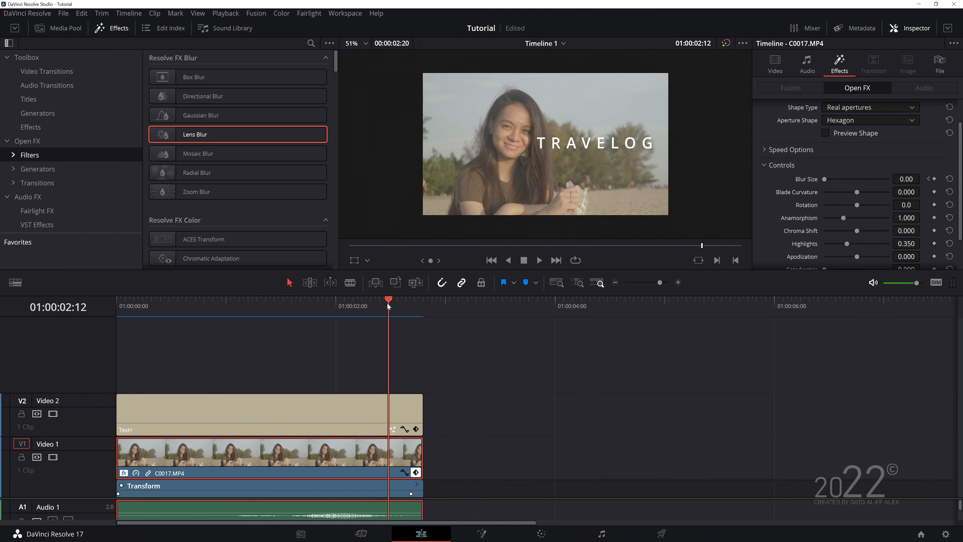
left_click_drag(824, 179, 891, 180)
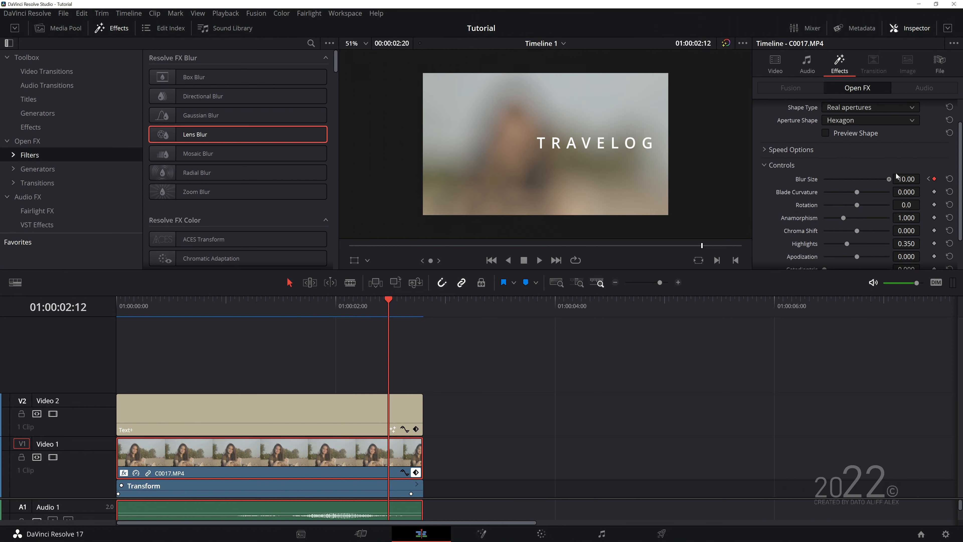
left_click(410, 306)
left_click_drag(886, 182, 806, 186)
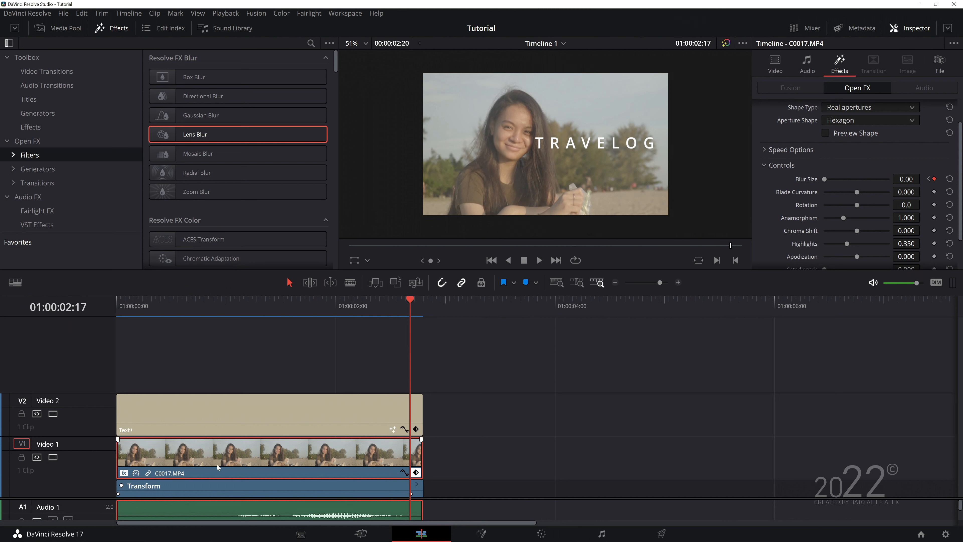
Step: Open the curve editor on the C0017.MP4 clip and display the Lens Blur's Blur Size curve
left_click(417, 474)
left_click(414, 490)
left_click(404, 472)
scroll(284, 435, "down", 3)
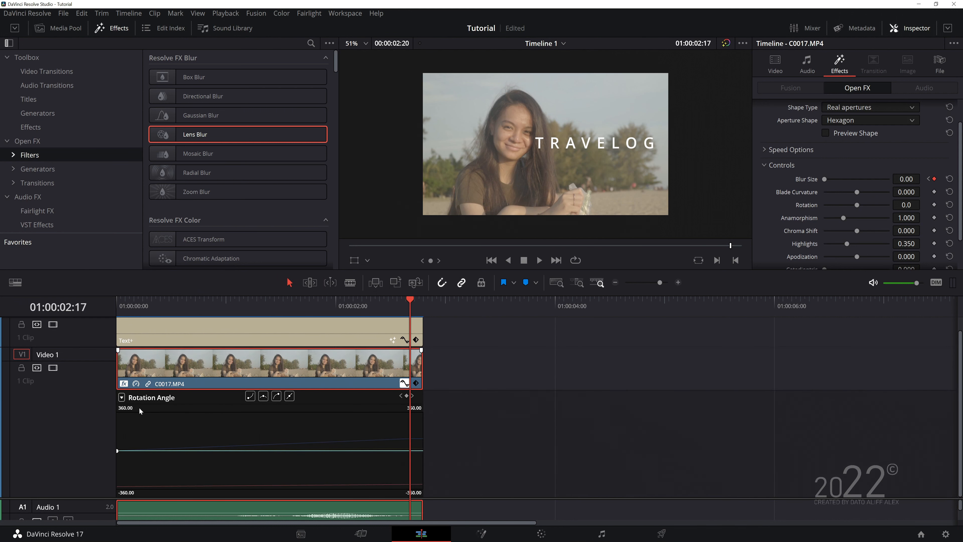
left_click(121, 397)
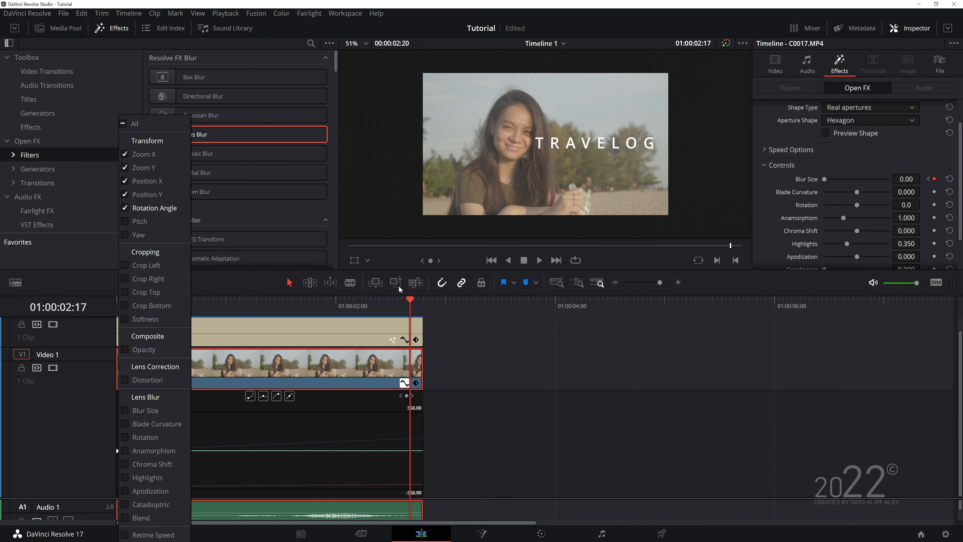
left_click(145, 410)
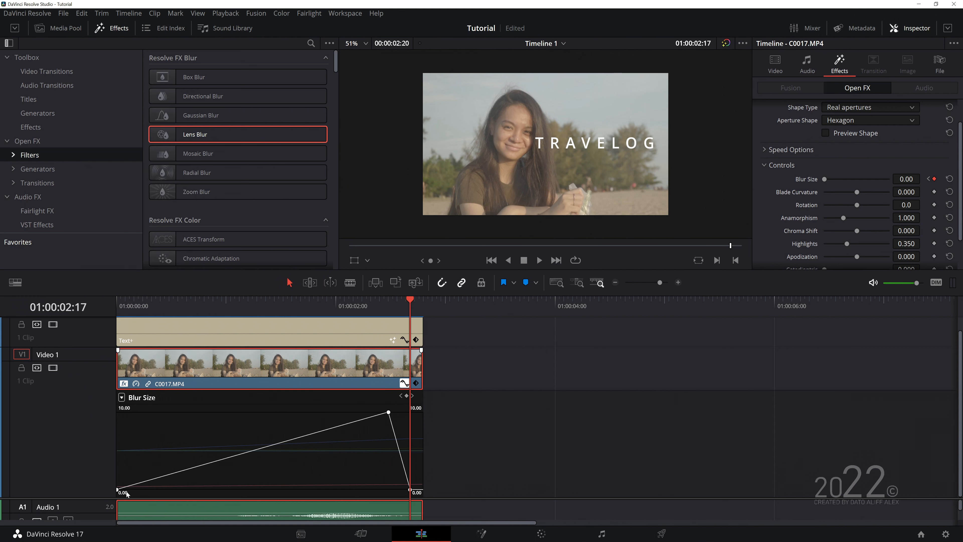
Step: Return to the timeline start and step through the Blur Size keyframes to check the blur animation
left_click_drag(410, 302, 388, 304)
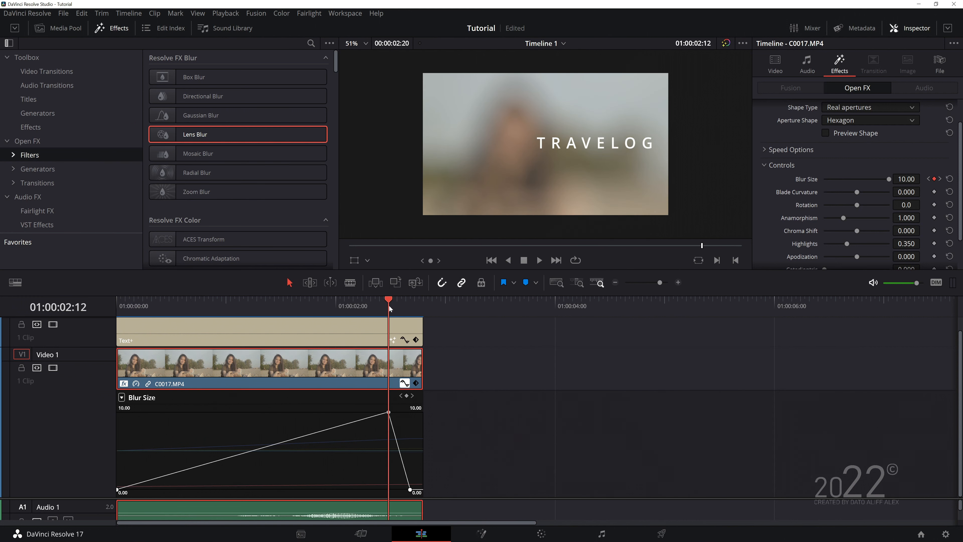
key("Home")
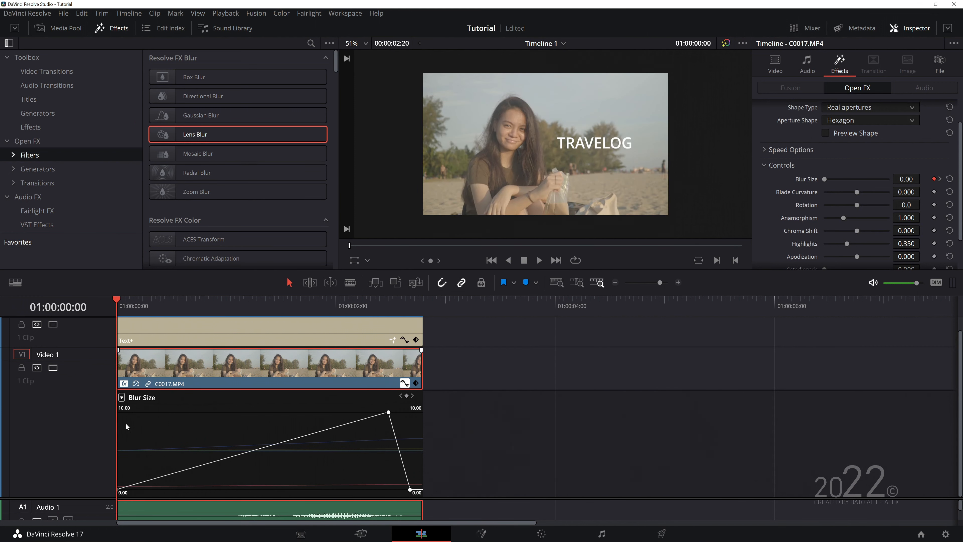
left_click(940, 179)
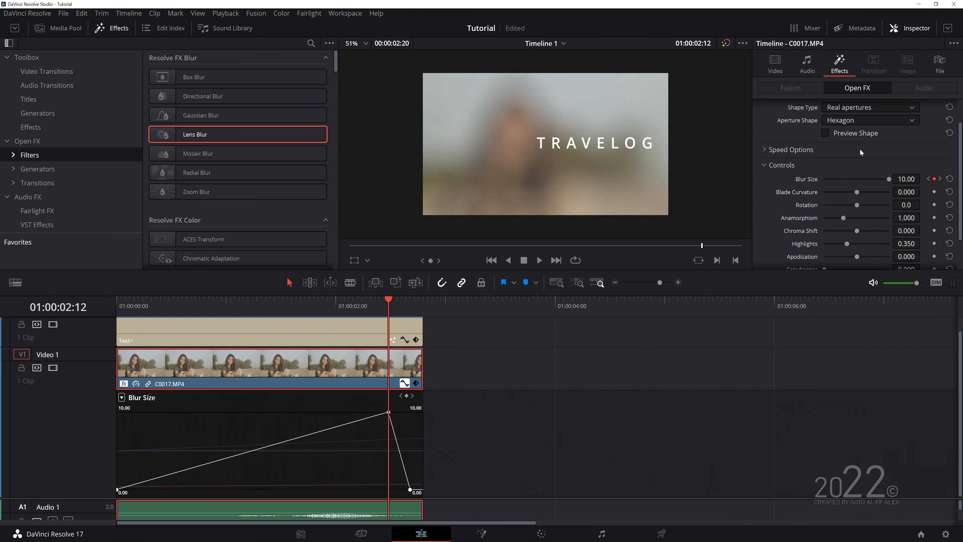
left_click(940, 179)
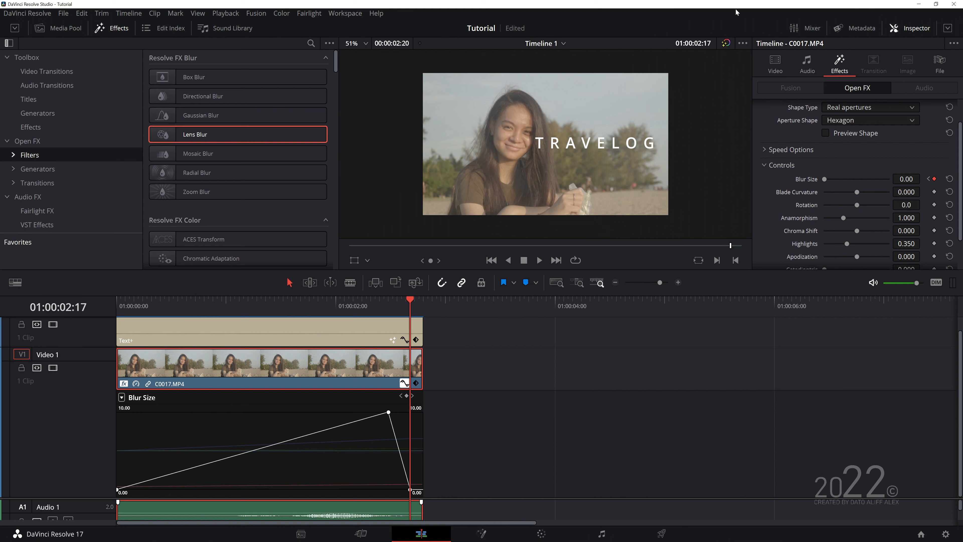
Step: Delete the Lens Blur effect from the C0017.MP4 clip and close its curve editor
scroll(840, 155, "up", 2)
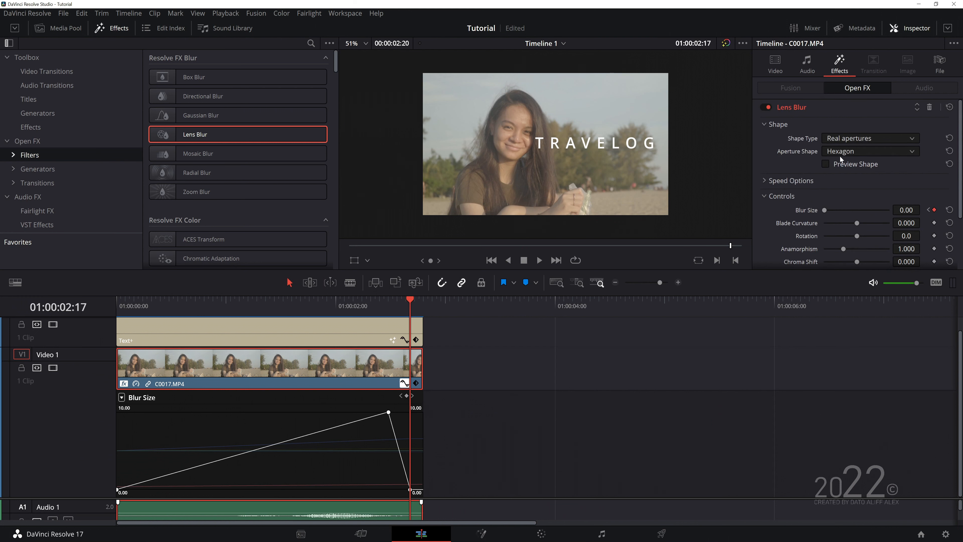
left_click(929, 107)
left_click(402, 383)
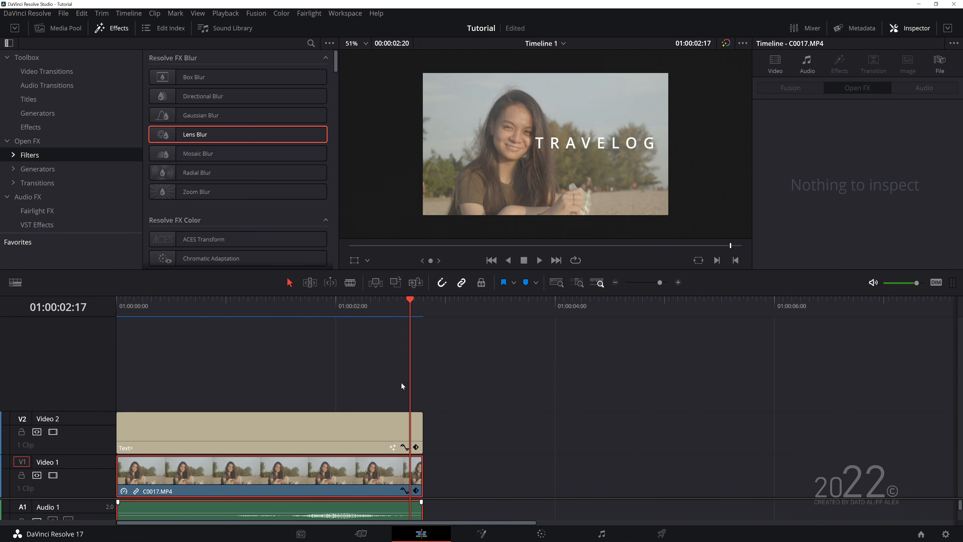
Step: Scrub back to about 01:00:02:01, and in VEGAS Pro examine the film burn overlay where the title clip ends
left_click_drag(407, 306, 339, 357)
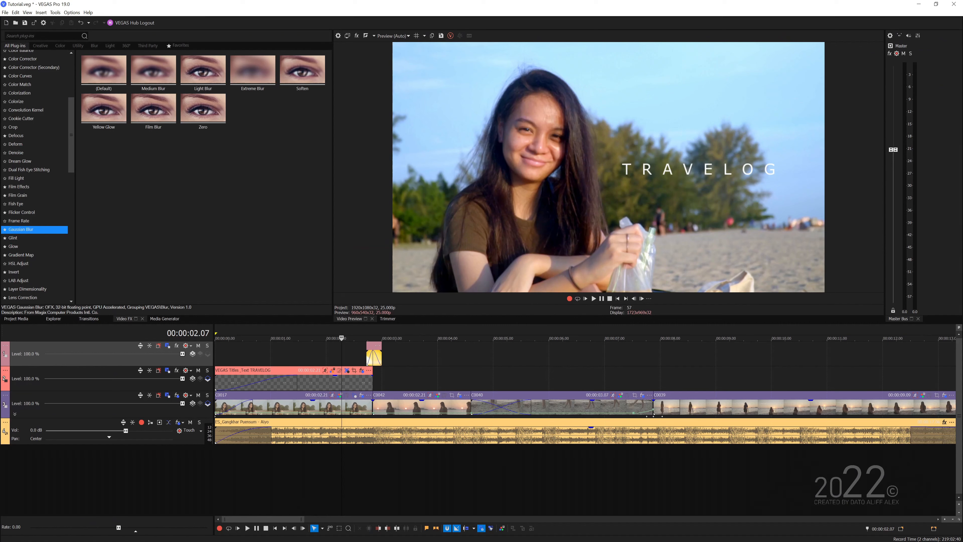
left_click(372, 384)
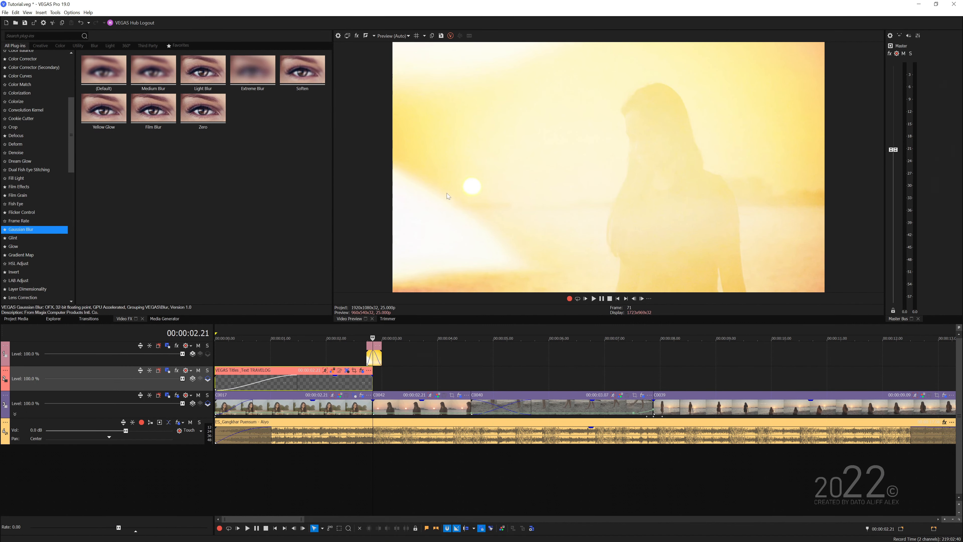
left_click(379, 382)
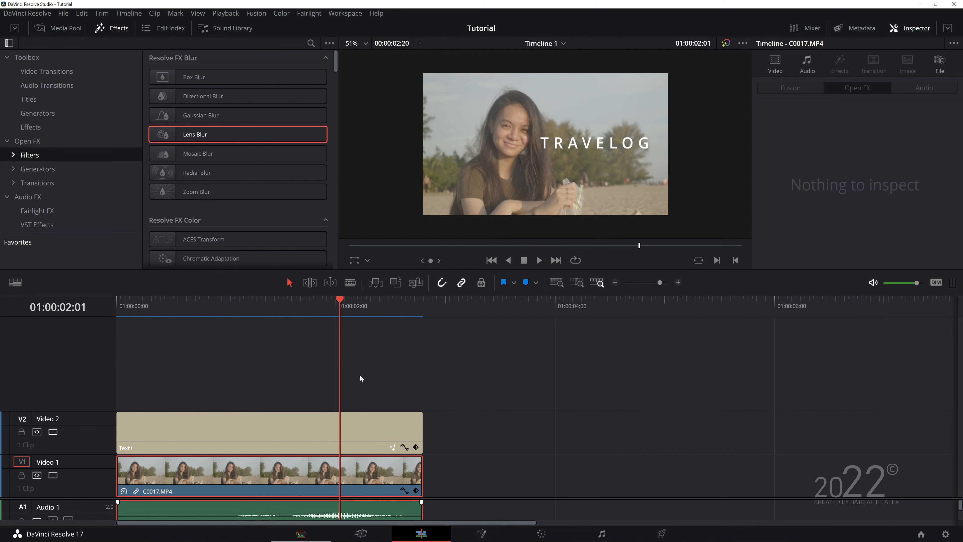
Step: In DaVinci Resolve, place filmburn_5_h264.mov on a new Video 3 track overlapping the end of C0017.MP4, and scrub through it
left_click(65, 31)
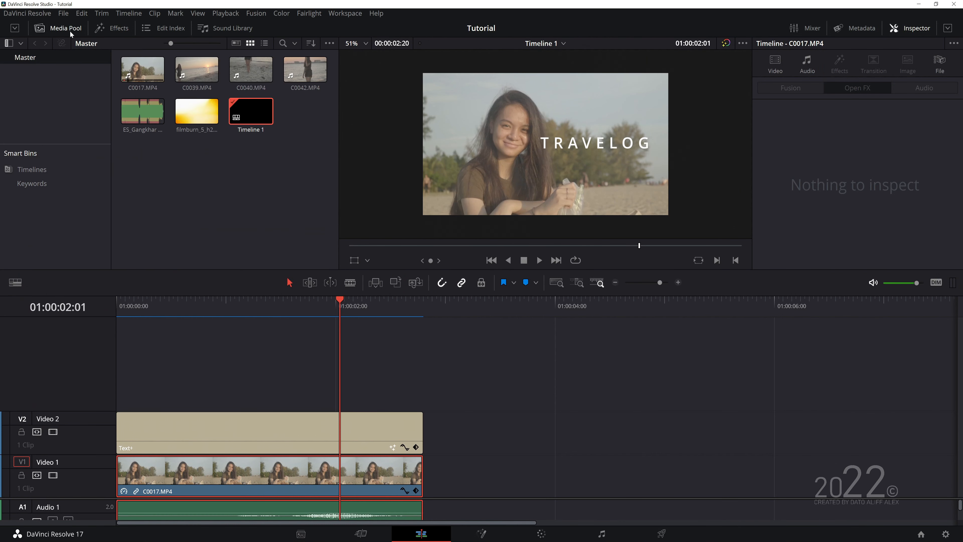
left_click_drag(196, 111, 449, 388)
left_click_drag(383, 306, 437, 312)
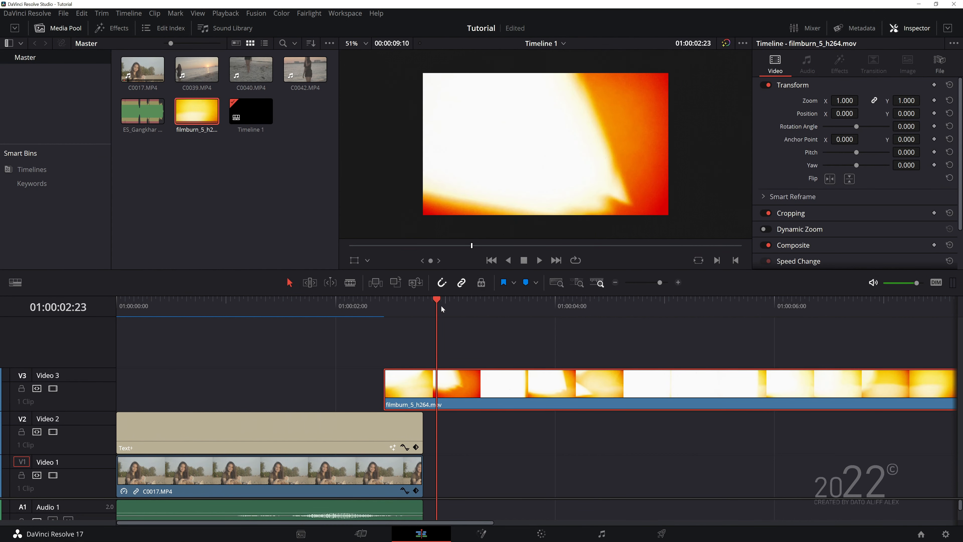
left_click(452, 302)
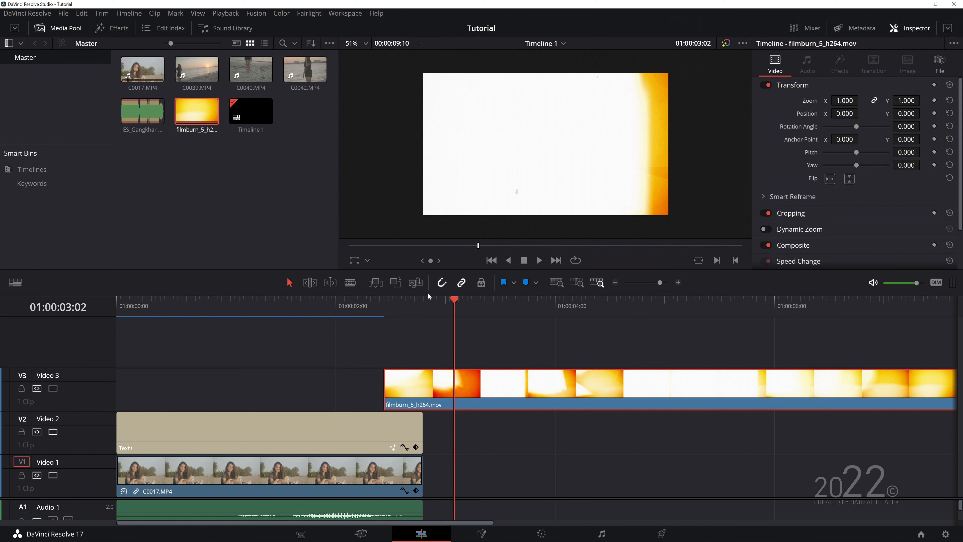
Step: Trim the end of filmburn_5_h264.mov, give it a fade-in and a fade-out, and preview the overlap at 01:00:02:17
key("shift+bracketright")
left_click_drag(421, 401, 435, 401)
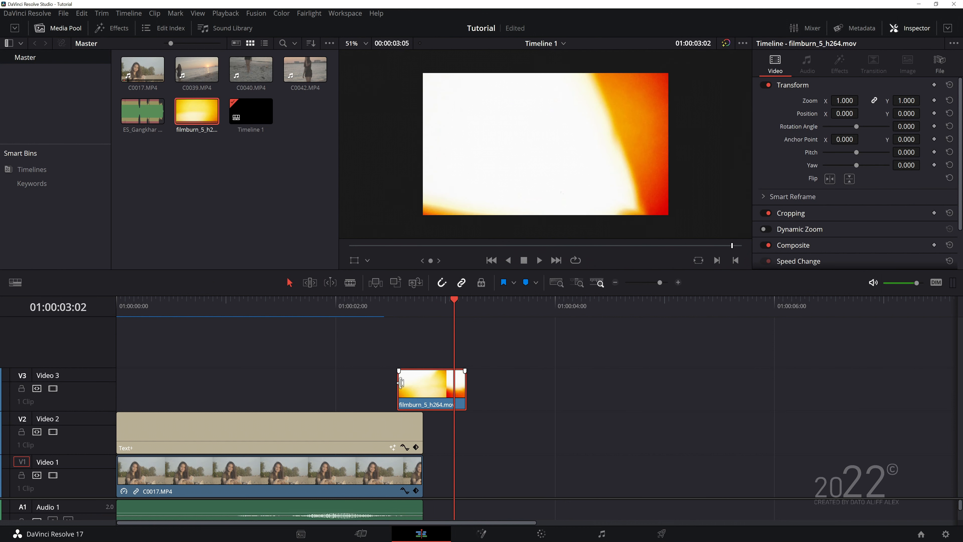
left_click(396, 370)
left_click_drag(398, 370, 422, 371)
left_click_drag(442, 381, 428, 381)
left_click(455, 382)
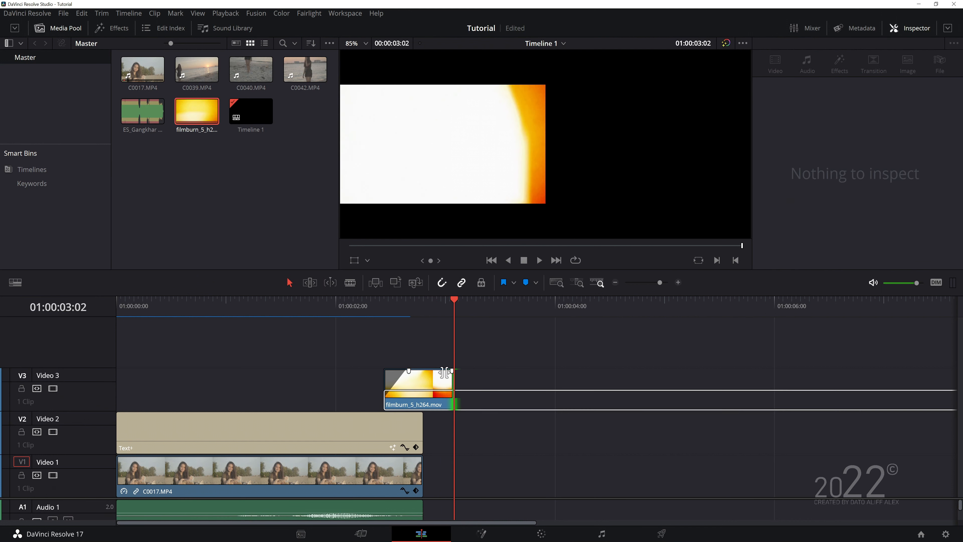
left_click_drag(452, 370, 470, 385)
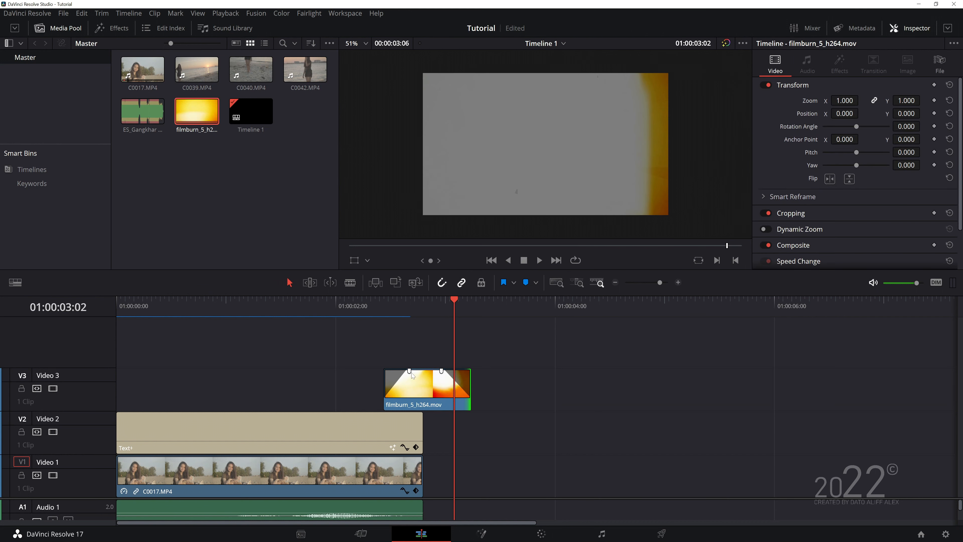
left_click(384, 303)
mouse_move(394, 313)
left_mouse_down()
mouse_move(411, 311)
mouse_move(391, 318)
mouse_move(409, 321)
left_mouse_up()
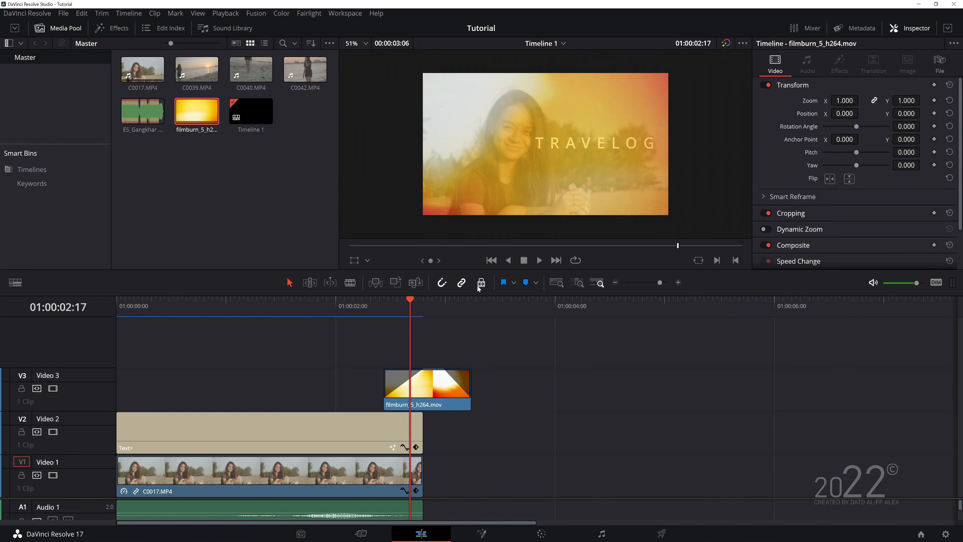
Step: Hide the media pool and select the C0017.MP4 clip beneath the film burn
left_click(401, 403)
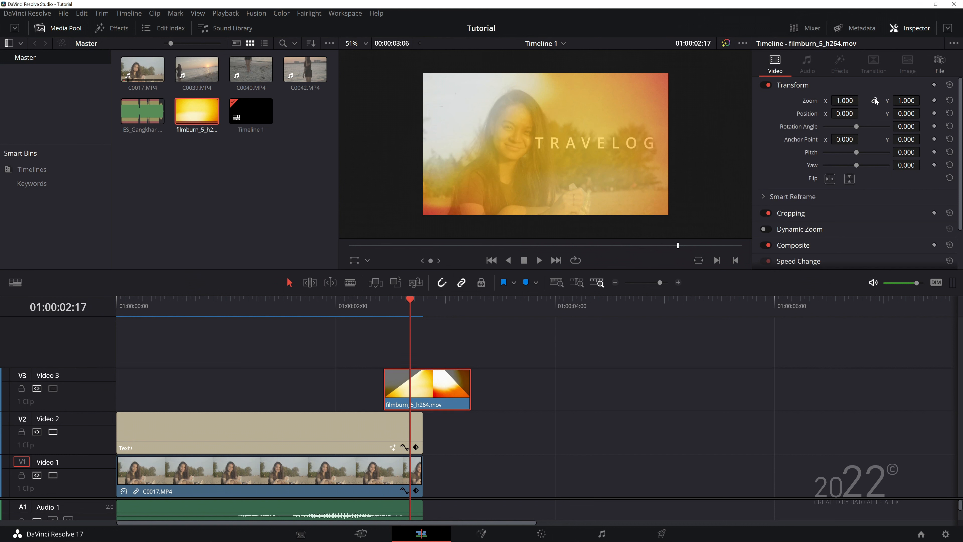
left_click(60, 28)
left_click(363, 473)
left_click(366, 439)
left_click(346, 472)
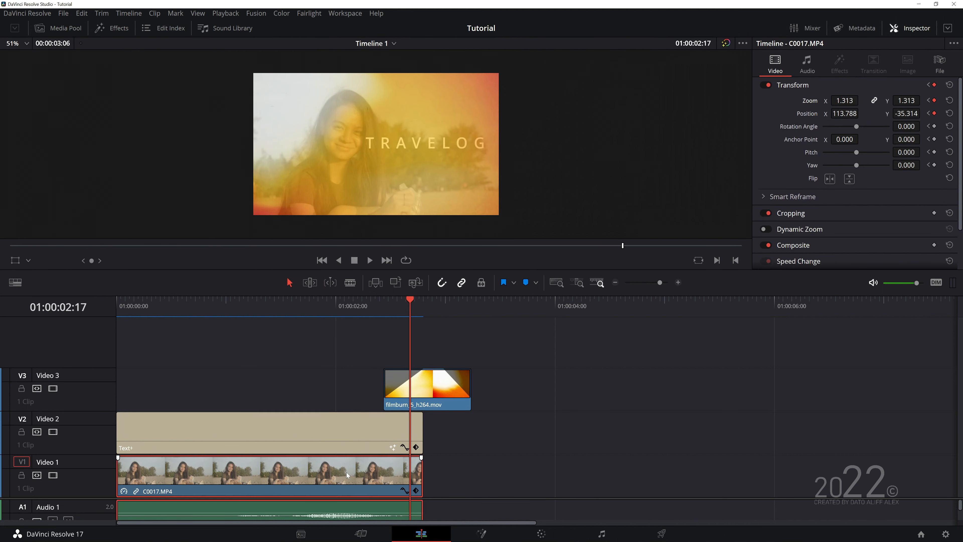
Step: Set the composite mode of the filmburn_5_h264.mov clip on Video 3 to Screen
left_click(421, 395)
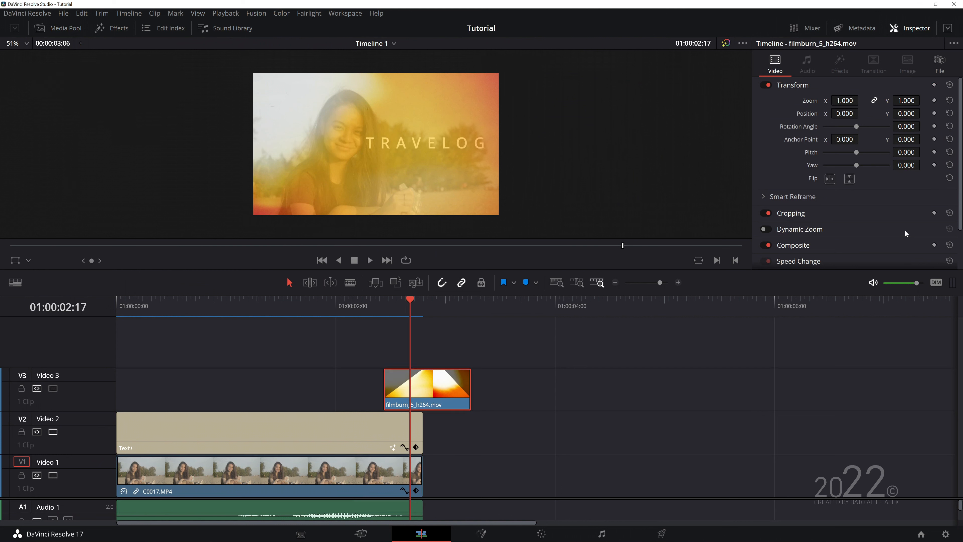
scroll(791, 230, "down", 2)
scroll(780, 219, "up", 2)
left_click(804, 85)
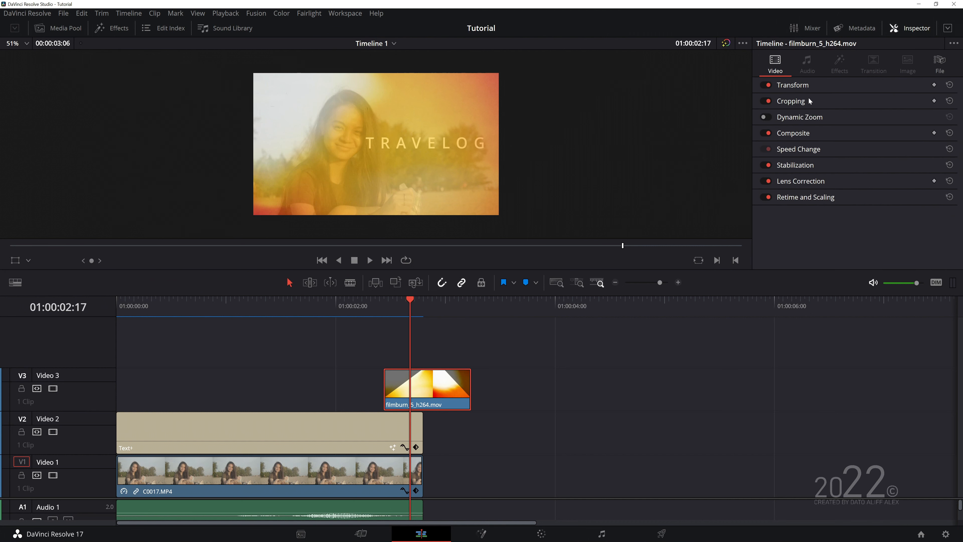
left_click(799, 137)
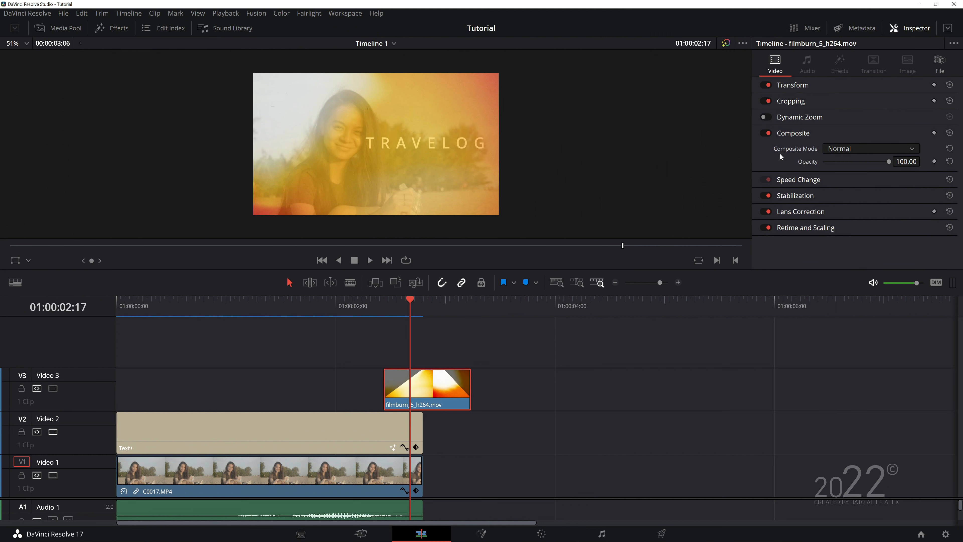
left_click(846, 150)
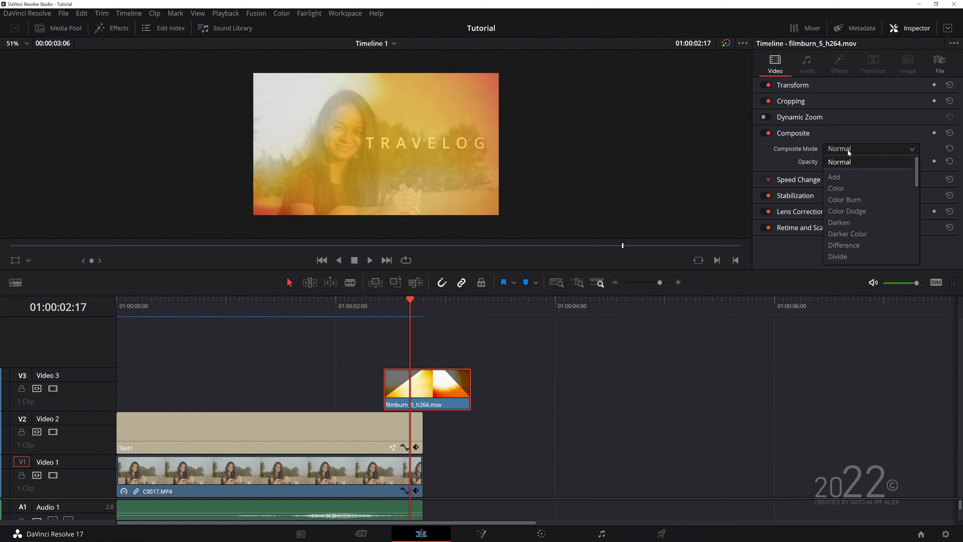
scroll(851, 230, "down", 5)
left_click(853, 228)
mouse_move(426, 308)
left_mouse_down()
mouse_move(382, 306)
mouse_move(410, 302)
left_mouse_up()
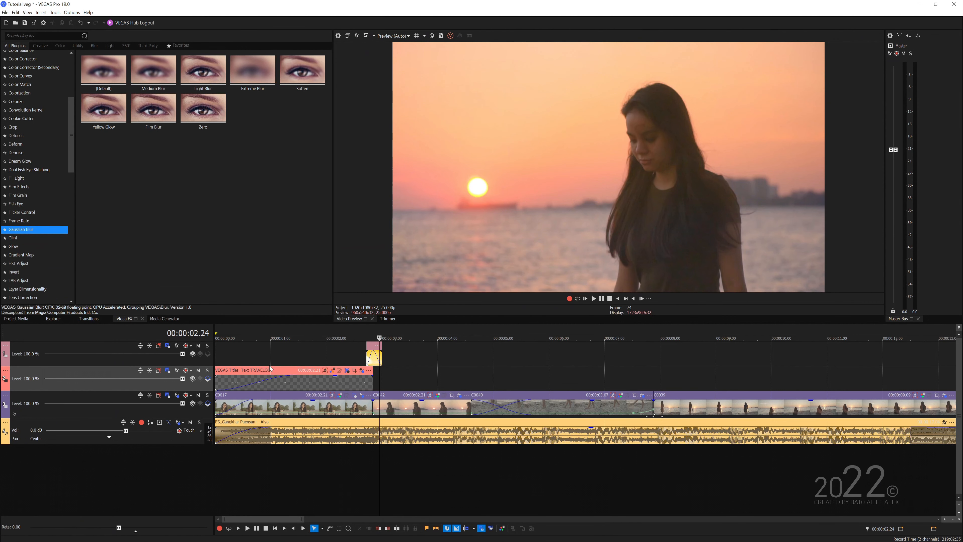
Step: In VEGAS Pro, check the film burn track's compositing mode, and scrub over the blended film burn in DaVinci Resolve
left_click(333, 359)
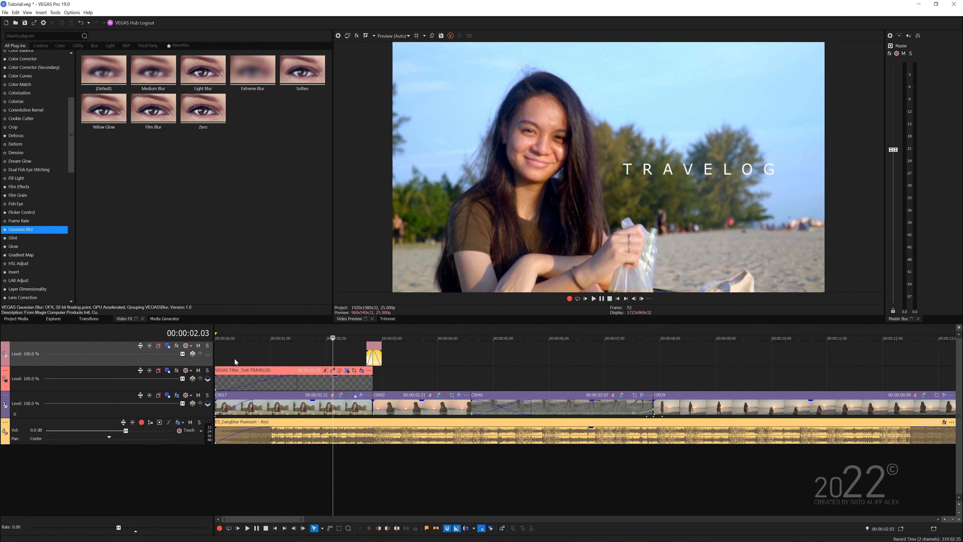
left_click(193, 354)
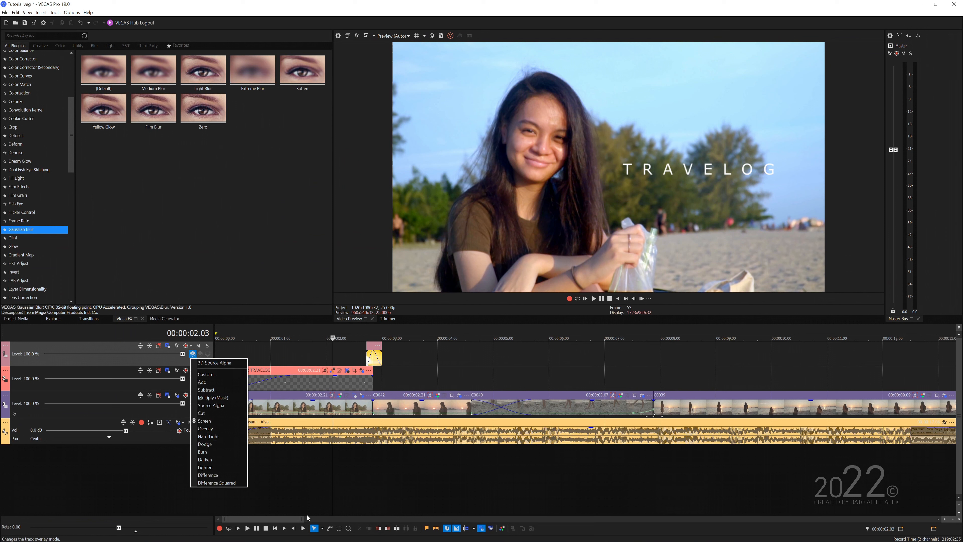
key("Escape")
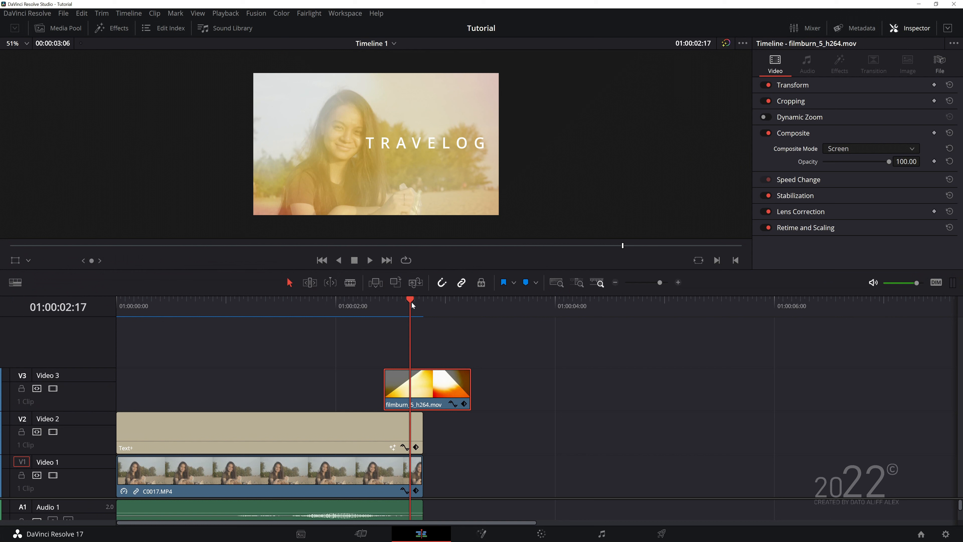
mouse_move(411, 301)
left_mouse_down()
mouse_move(422, 304)
mouse_move(384, 303)
left_mouse_up()
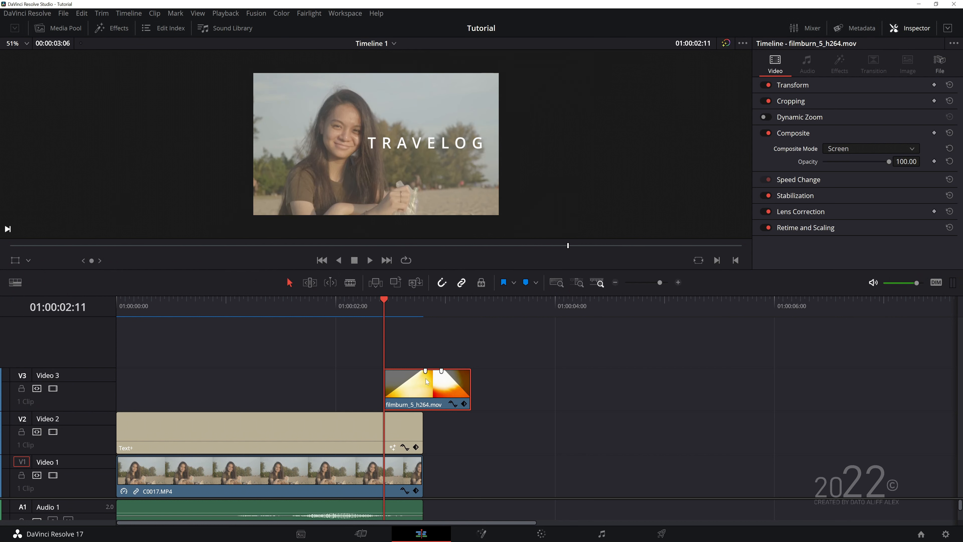
left_click(406, 314)
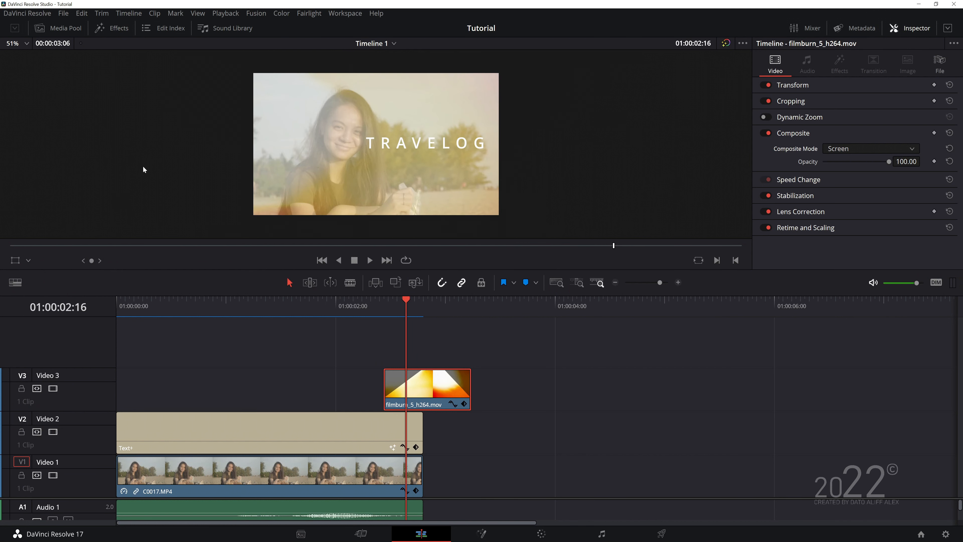
Step: Place C0042.MP4 on Video 1 after the C0017.MP4 clip, scrub it to 01:00:05:03, and hide the media pool
left_click(59, 27)
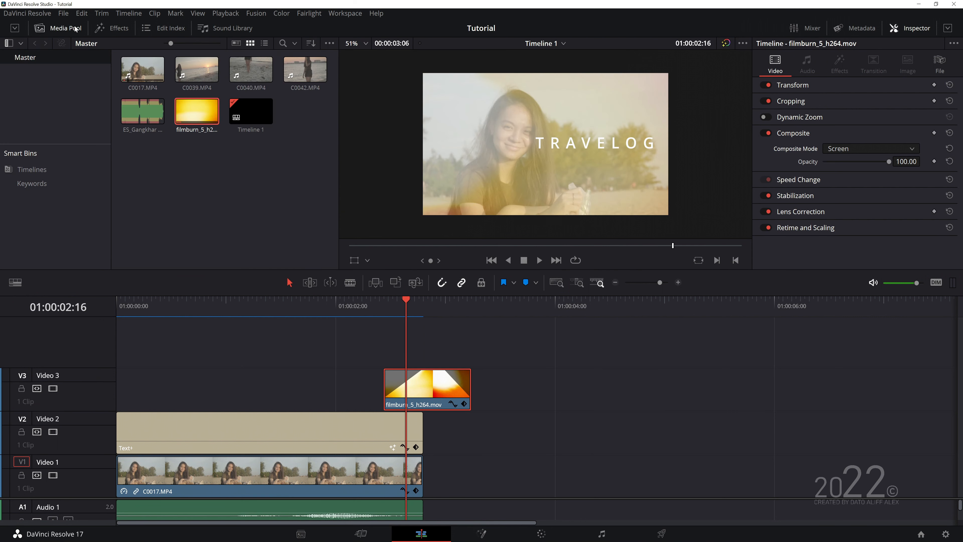
left_click(301, 78)
left_click_drag(301, 79, 516, 477)
left_click_drag(555, 324, 678, 323)
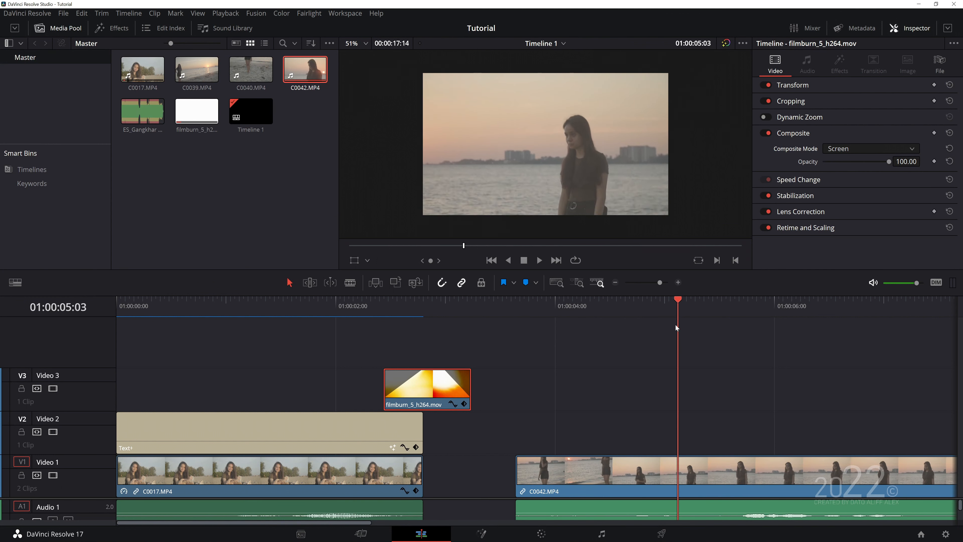
left_click(64, 28)
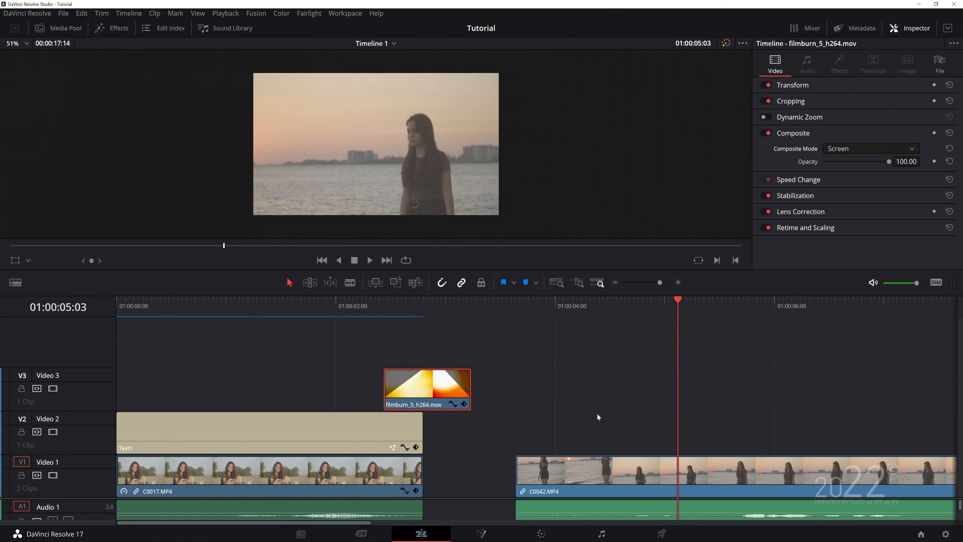
Step: Trim the start and end of C0042.MP4 and move it directly against the end of C0017.MP4
scroll(600, 408, "down", 3)
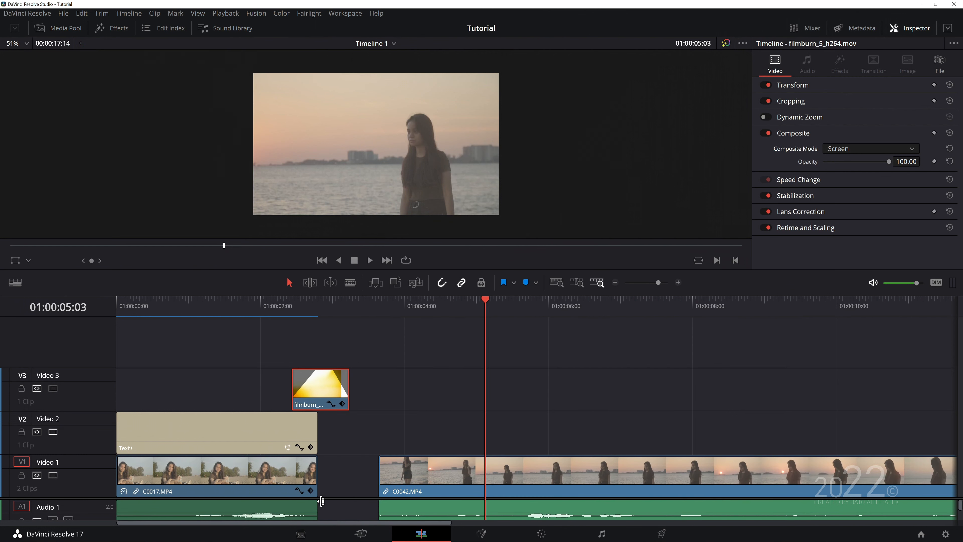
left_click(320, 494)
left_click_drag(321, 498, 320, 455)
left_click_drag(485, 310, 514, 309)
left_click_drag(517, 424, 499, 424)
left_click_drag(513, 309, 732, 309)
key("shift+[")
left_click_drag(785, 425, 371, 426)
key("shift+]")
left_click_drag(733, 309, 361, 309)
left_click(855, 28)
left_click(901, 29)
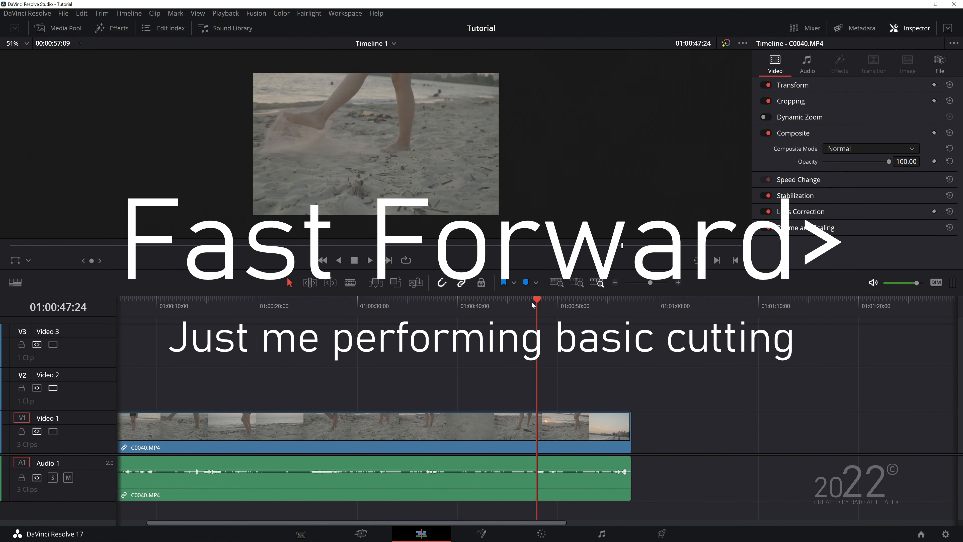
Step: Trim the start of C0040.MP4 to 01:00:46:17 and delete the gap between it and C0042.MP4
key("shift+[")
scroll(506, 314, "down", 3)
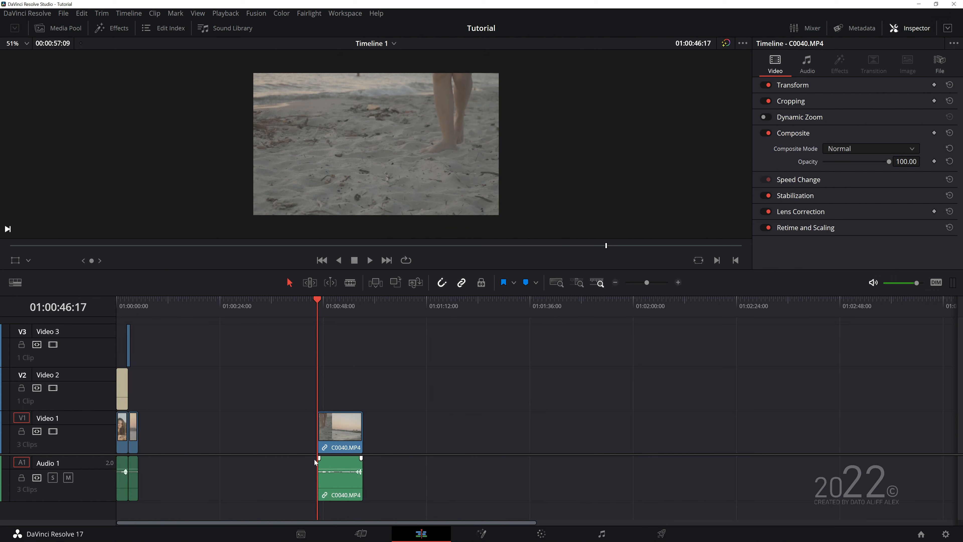
left_click(219, 435)
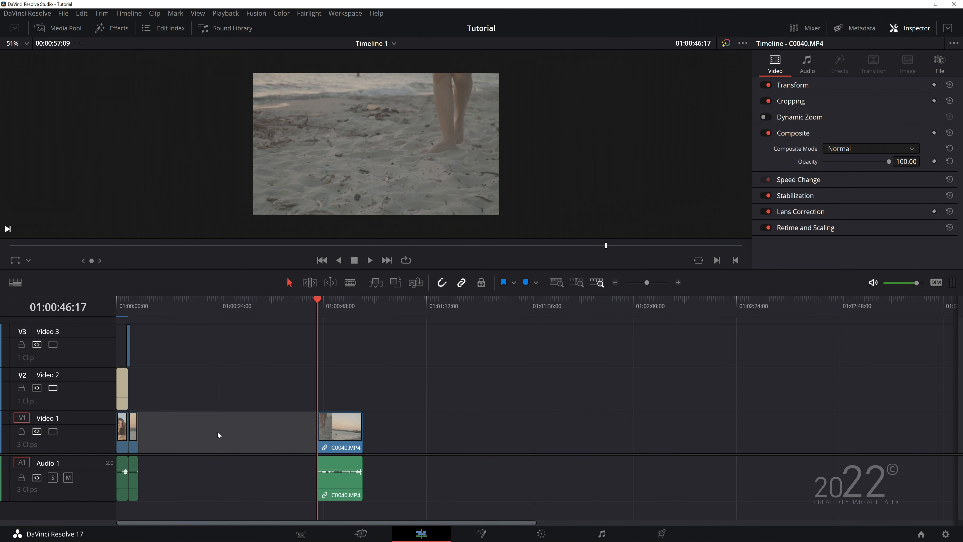
key("Delete")
scroll(218, 436, "up", 5)
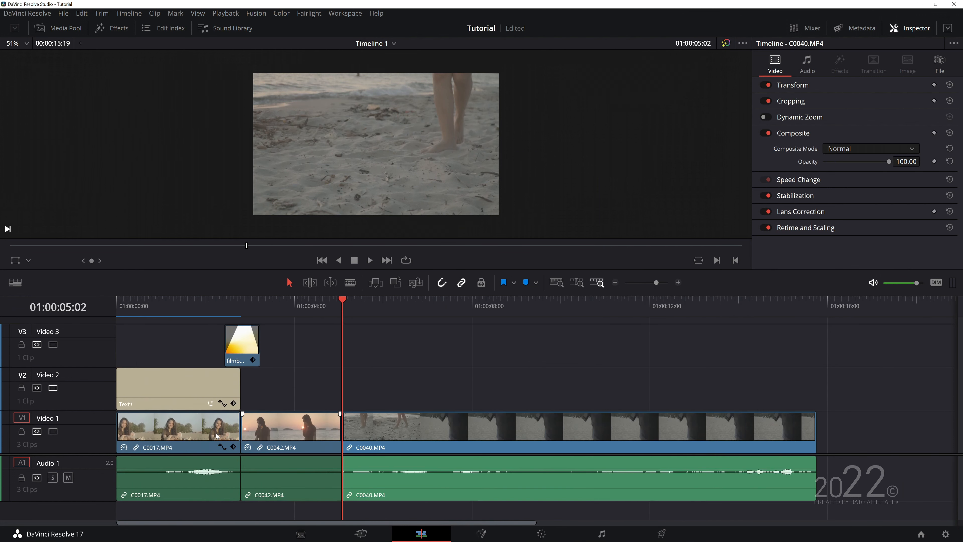
Step: Set the clip speed of C0040.MP4 to 25%
scroll(218, 436, "up", 2)
left_click(513, 303)
left_click_drag(514, 303, 528, 303)
right_click(542, 437)
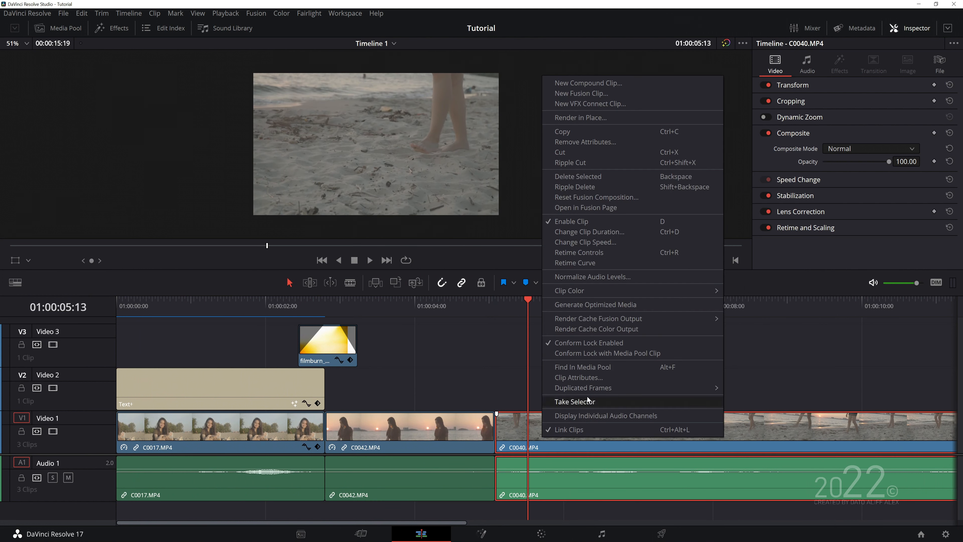
left_click(623, 242)
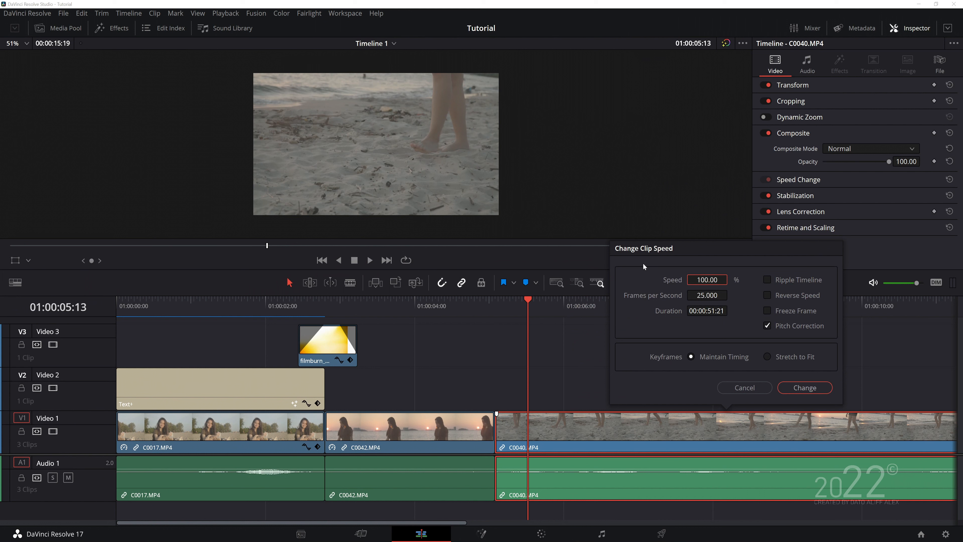
left_click(702, 276)
type("25")
key("Return")
Step: Play and scrub the slowed C0040.MP4, trim its opening frames, and keep it joined to the end of C0042.MP4
key("space")
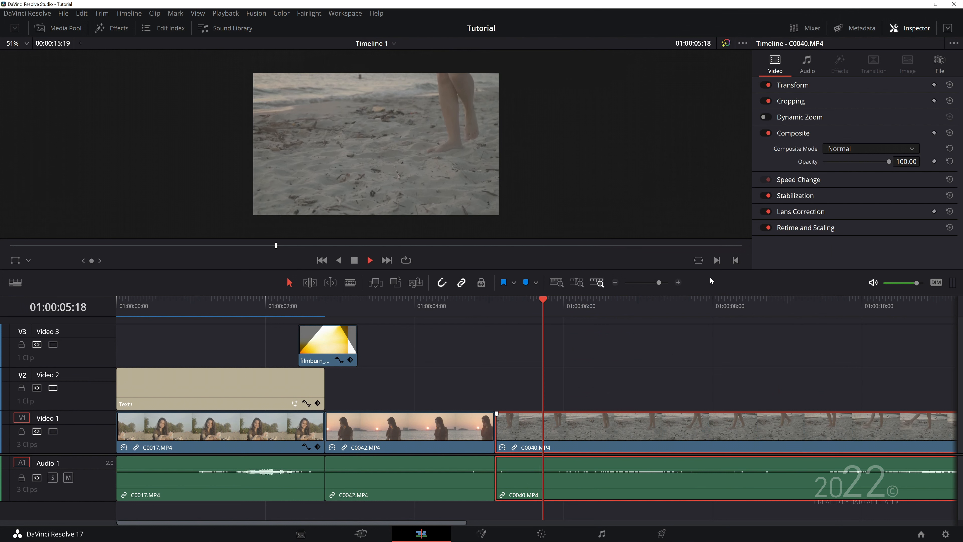
left_click_drag(581, 307, 716, 335)
mouse_move(505, 437)
left_mouse_down()
mouse_move(580, 425)
mouse_move(516, 441)
mouse_move(565, 440)
mouse_move(497, 441)
mouse_move(584, 436)
mouse_move(518, 426)
left_mouse_up()
left_click(494, 307)
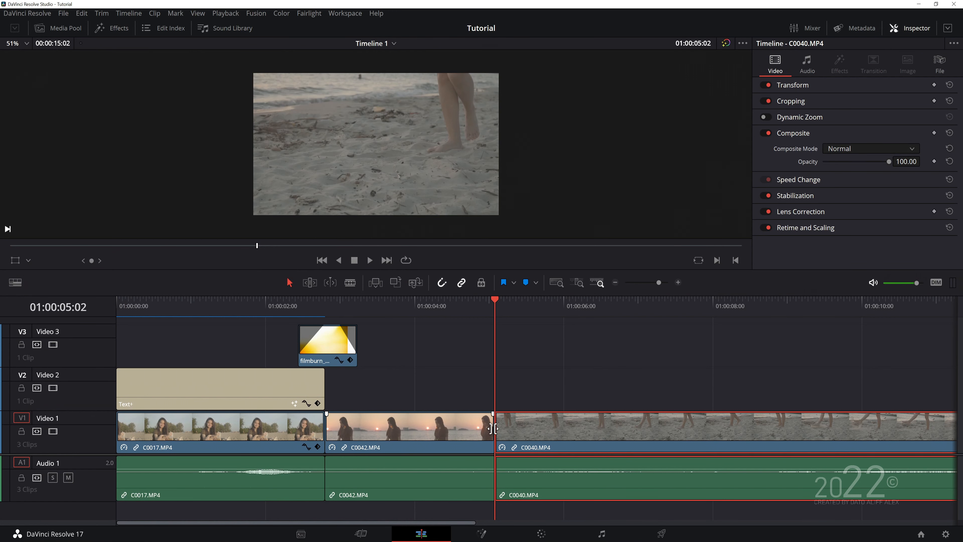
Step: Add a 12 frame Cross Dissolve at the cut between C0042.MP4 and C0040.MP4
left_click(493, 428)
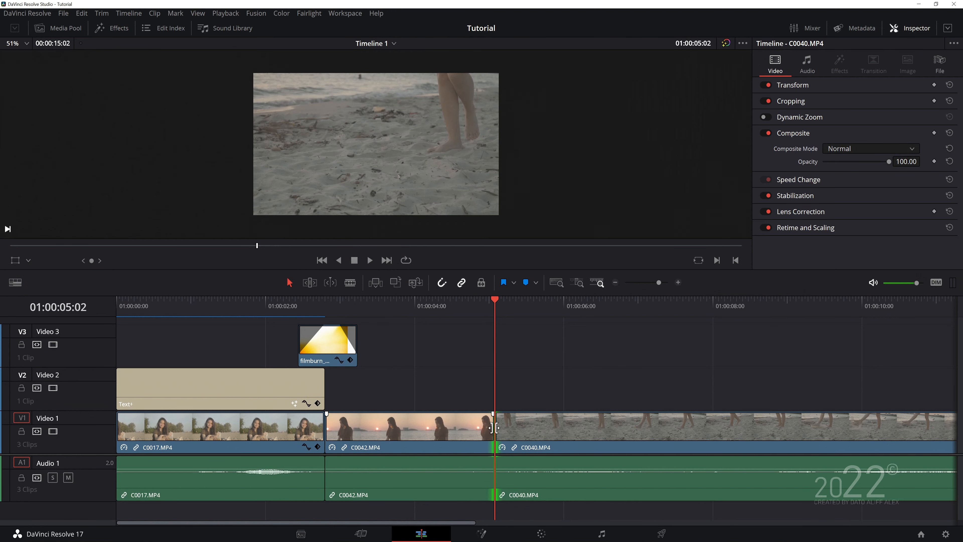
left_click(477, 313)
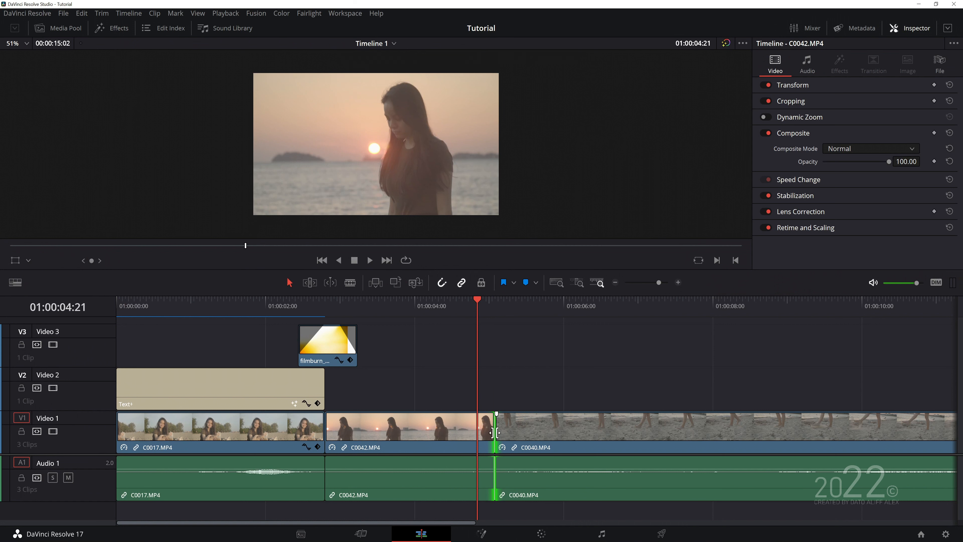
left_click(490, 430)
left_click(495, 429)
left_click(500, 430)
left_click(496, 429)
right_click(493, 433)
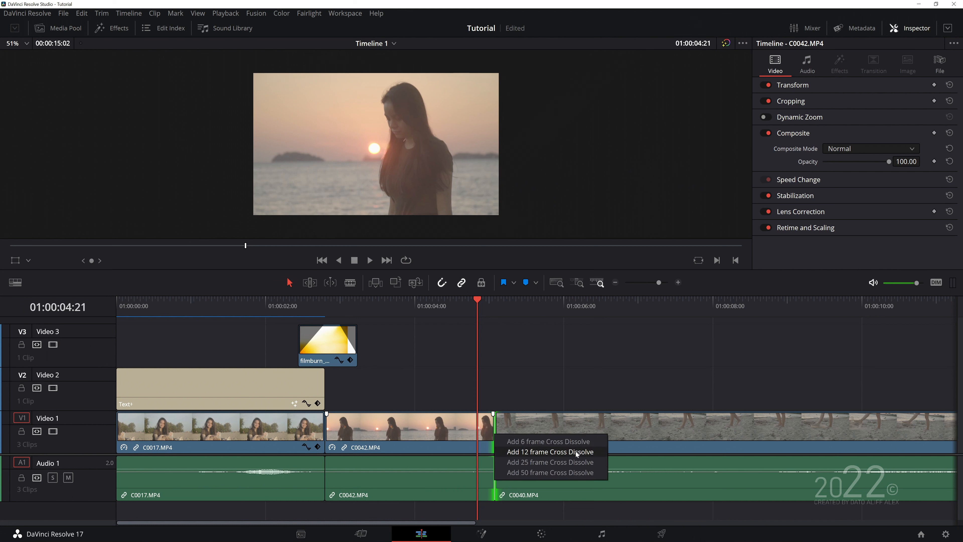
left_click(576, 452)
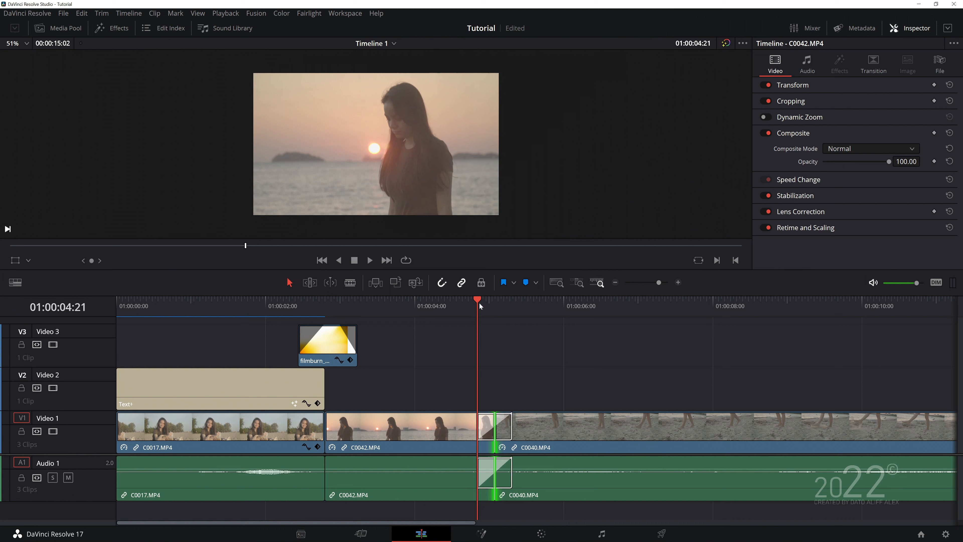
Step: Lengthen the Cross Dissolve between C0042.MP4 and C0040.MP4 to 28 frames and scrub through the transition
left_click_drag(480, 306, 492, 306)
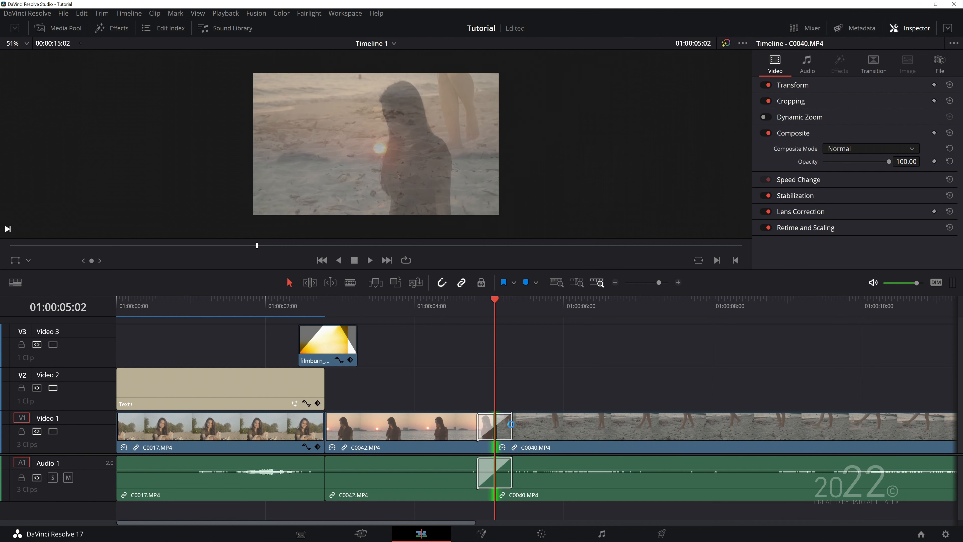
left_click_drag(510, 423, 536, 426)
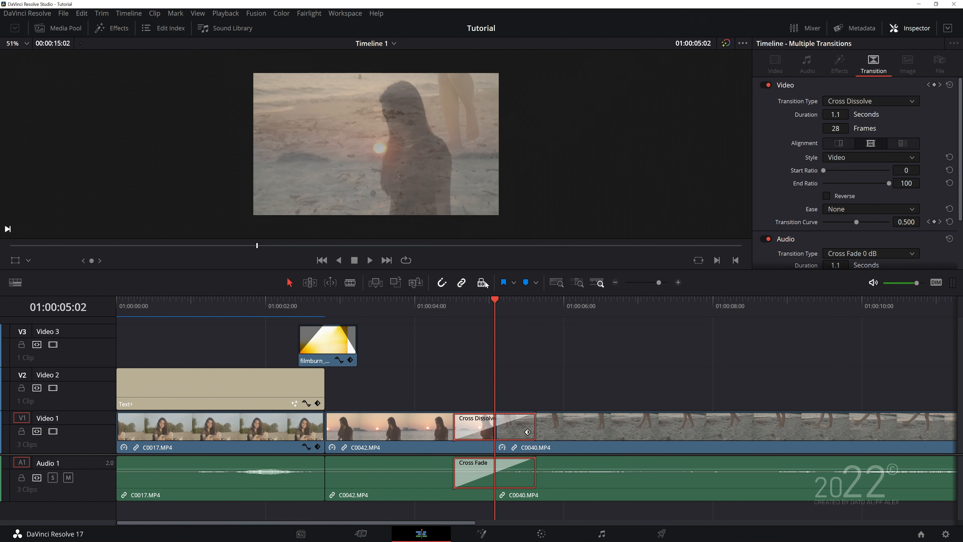
left_click_drag(489, 306, 579, 320)
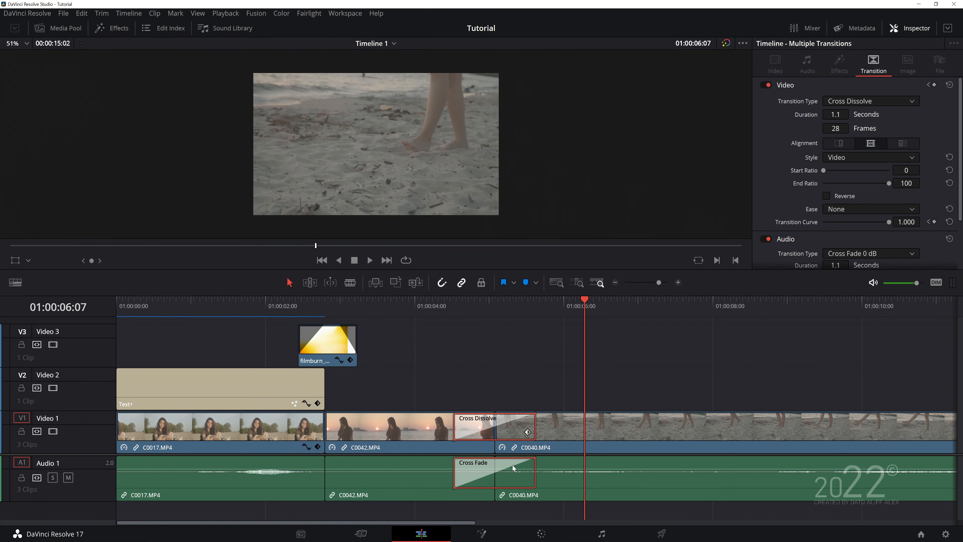
Step: Shorten C0040.MP4 by trimming its end to about 01:00:08:18, and play the result
key("ctrl+minus")
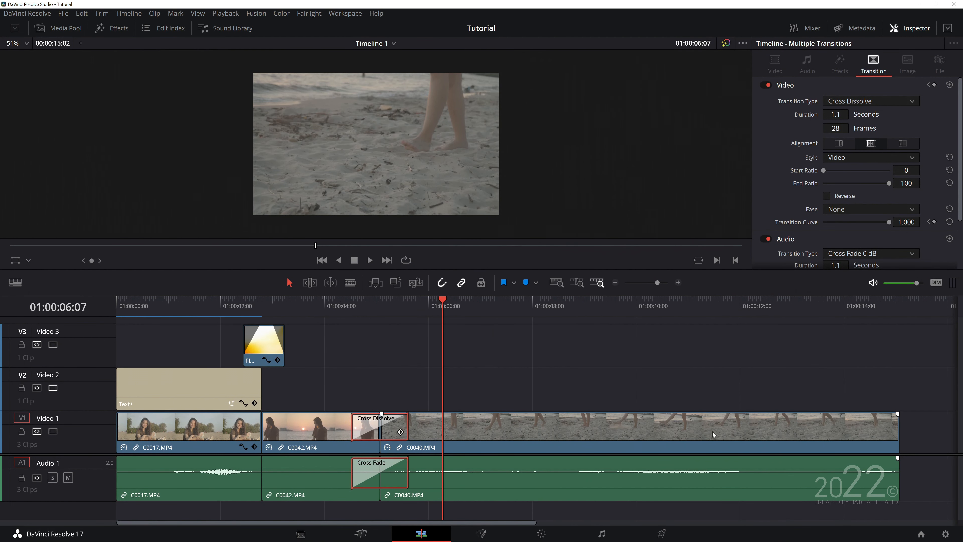
left_click_drag(898, 424, 567, 428)
key("space")
Step: Show the Retime Controls of C0040.MP4 and add a speed point at 01:00:08:01
left_click(532, 306)
scroll(533, 379, "up", 2)
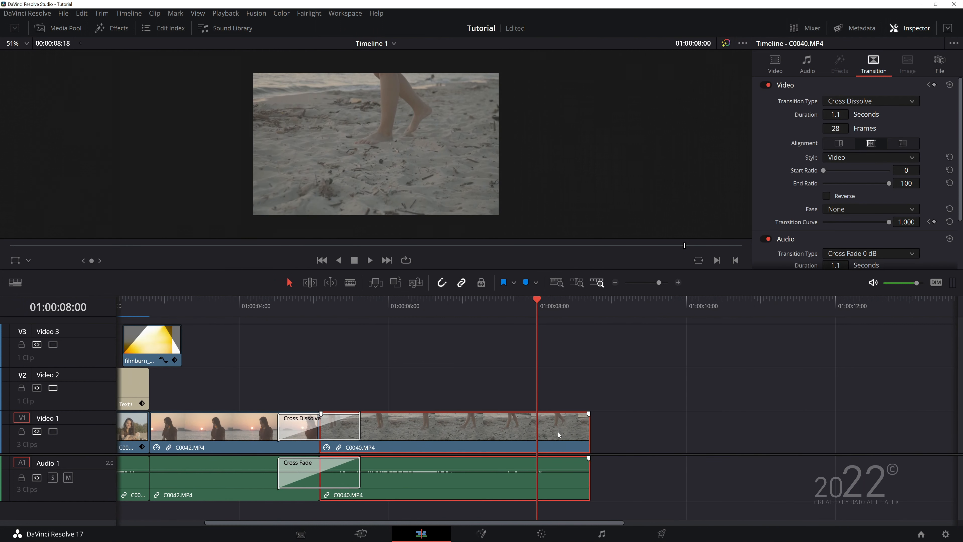
right_click(559, 435)
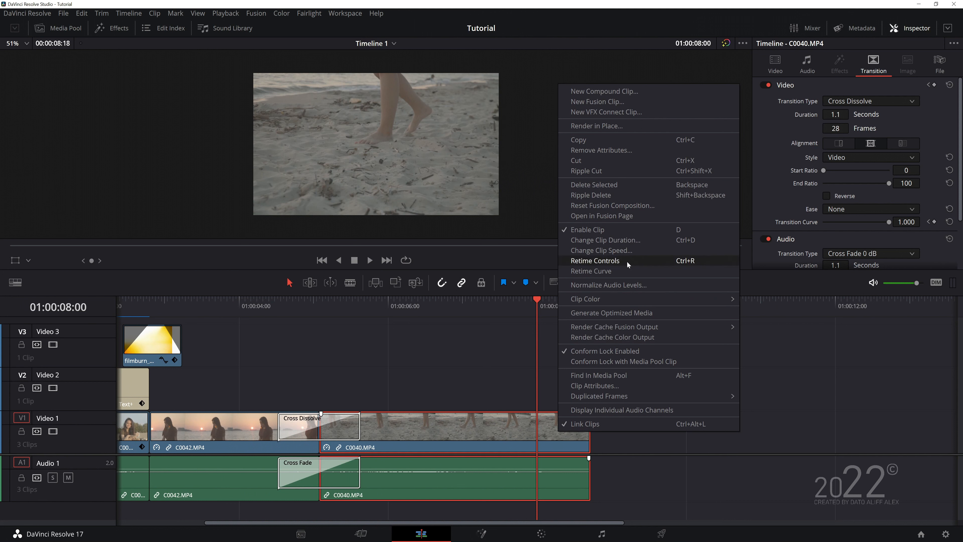
left_click(641, 261)
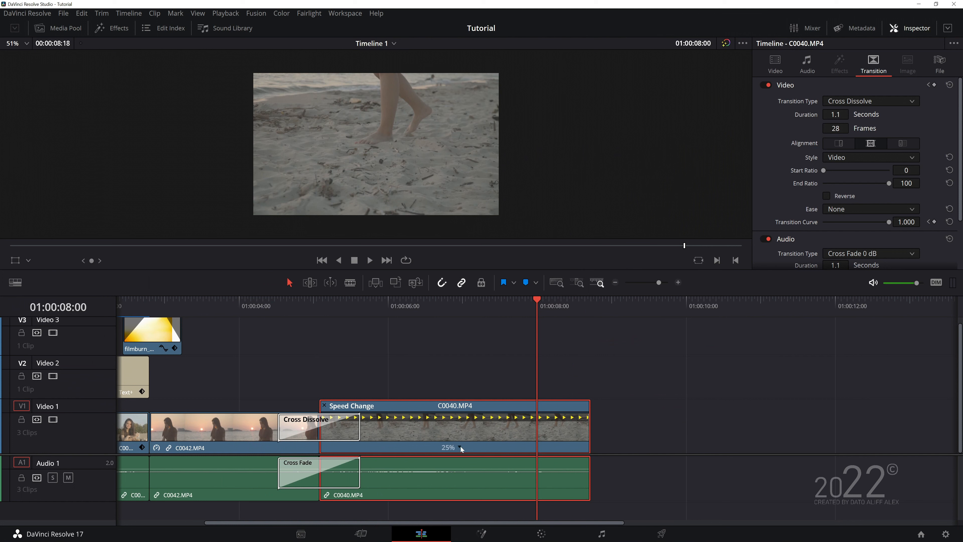
mouse_move(537, 311)
left_mouse_down()
mouse_move(550, 311)
mouse_move(540, 314)
left_mouse_up()
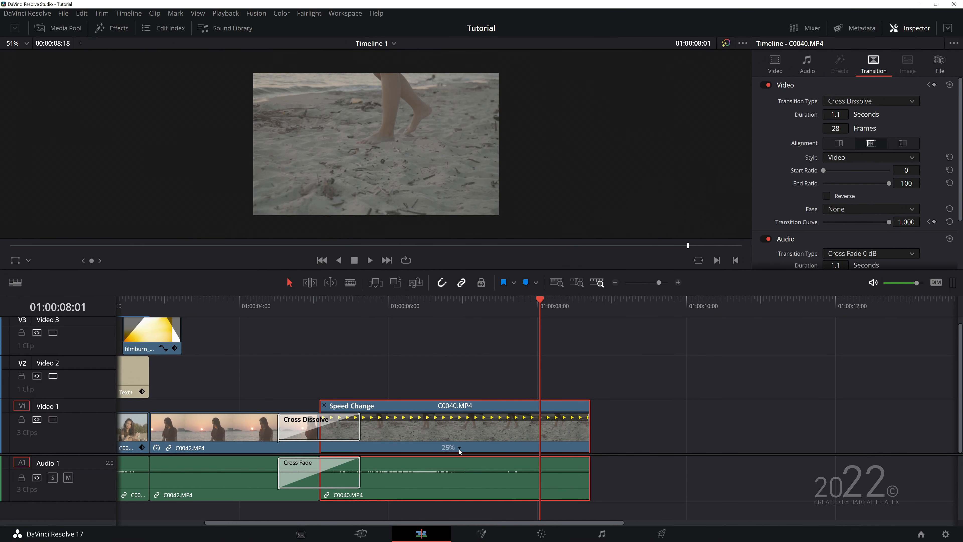
left_click(459, 449)
left_click(494, 446)
left_click(542, 306)
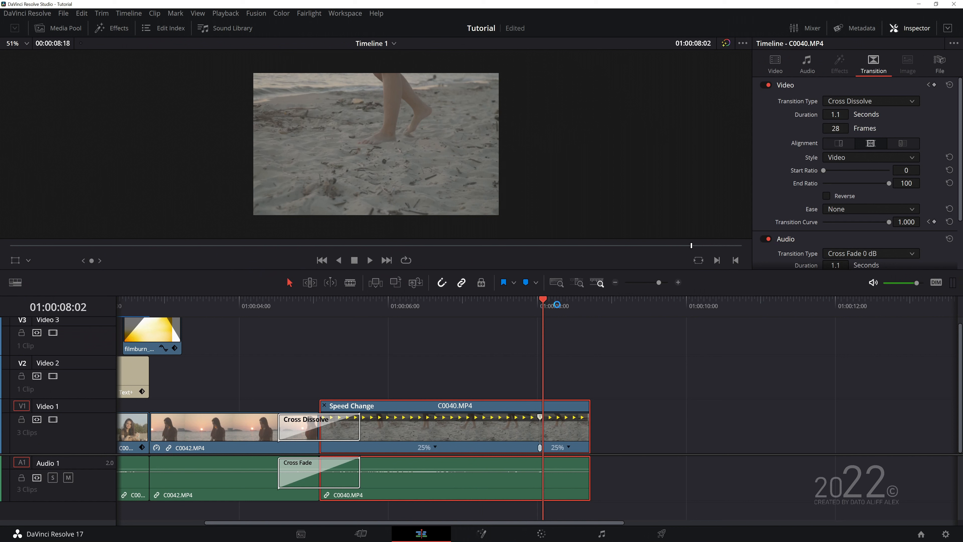
Step: Set the speed of C0040.MP4 after its speed point to 200%
left_click(557, 306)
left_click_drag(557, 304, 540, 310)
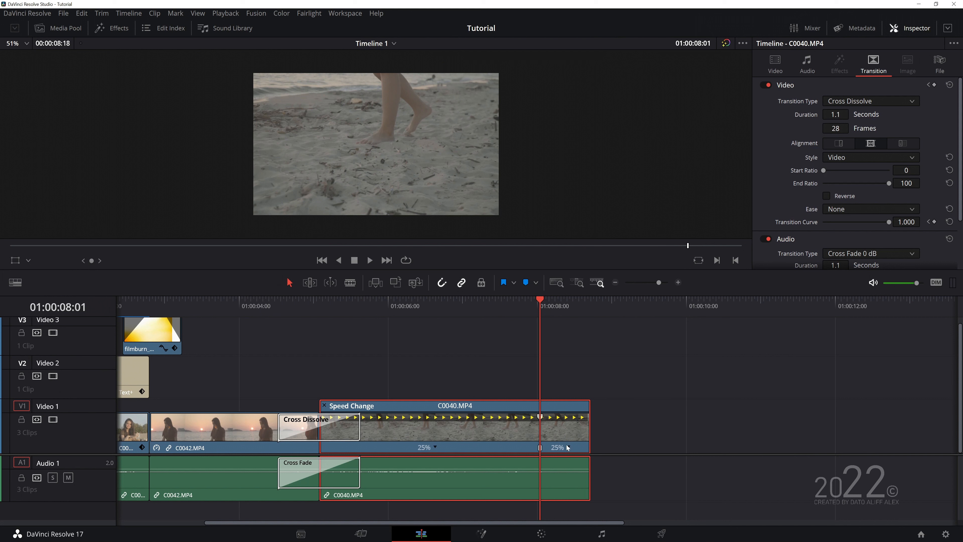
left_click(569, 448)
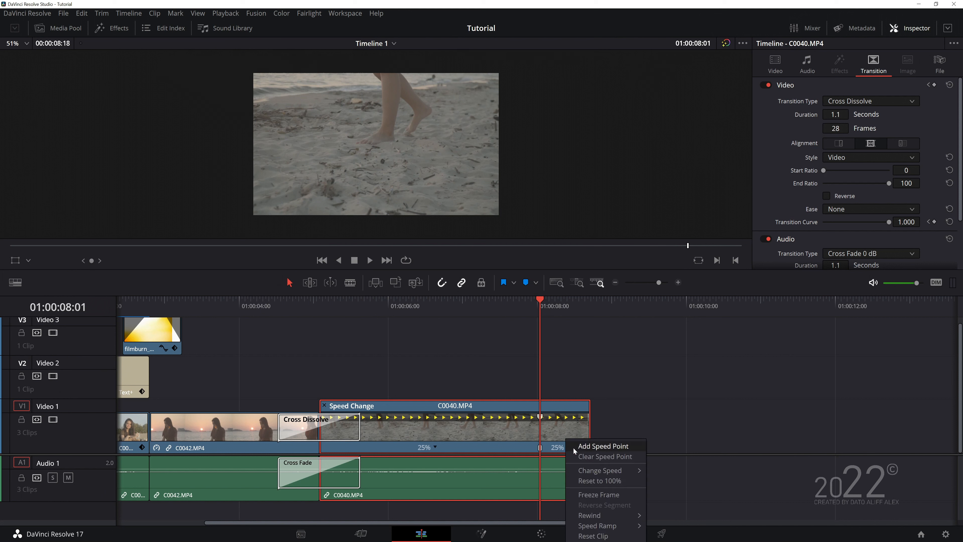
mouse_move(607, 470)
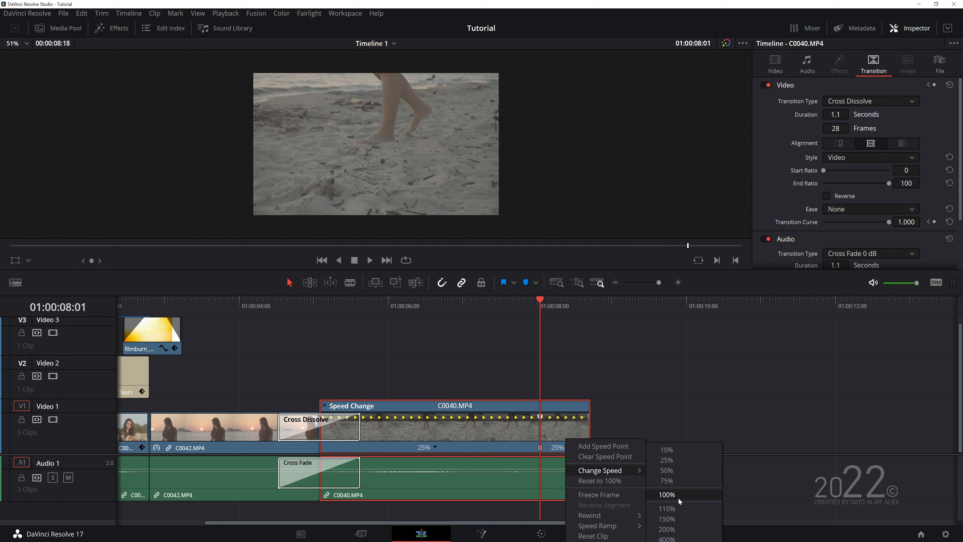
left_click(673, 533)
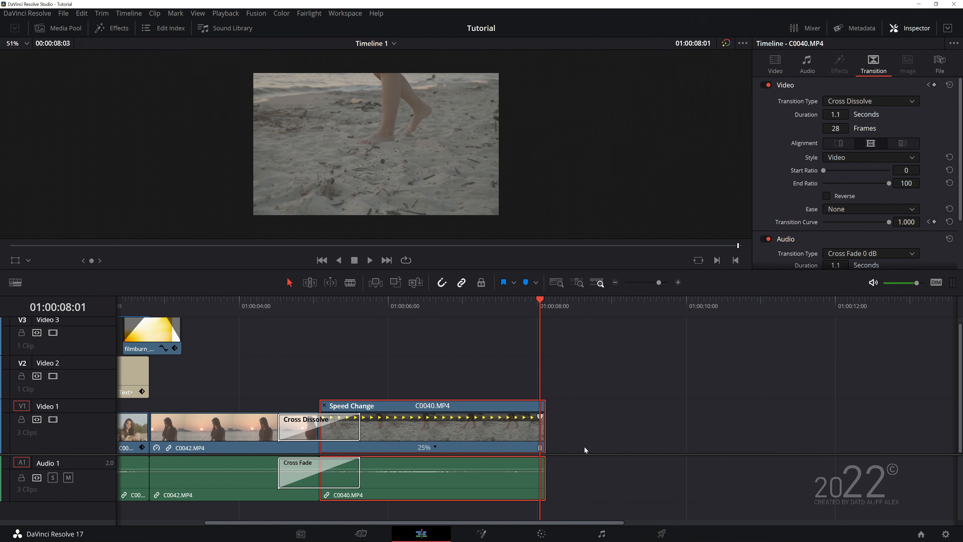
Step: Extend the sped-up end of C0040.MP4 to 01:00:08:16 after playing through the speed change
scroll(584, 435, "up", 4)
scroll(579, 435, "up", 2)
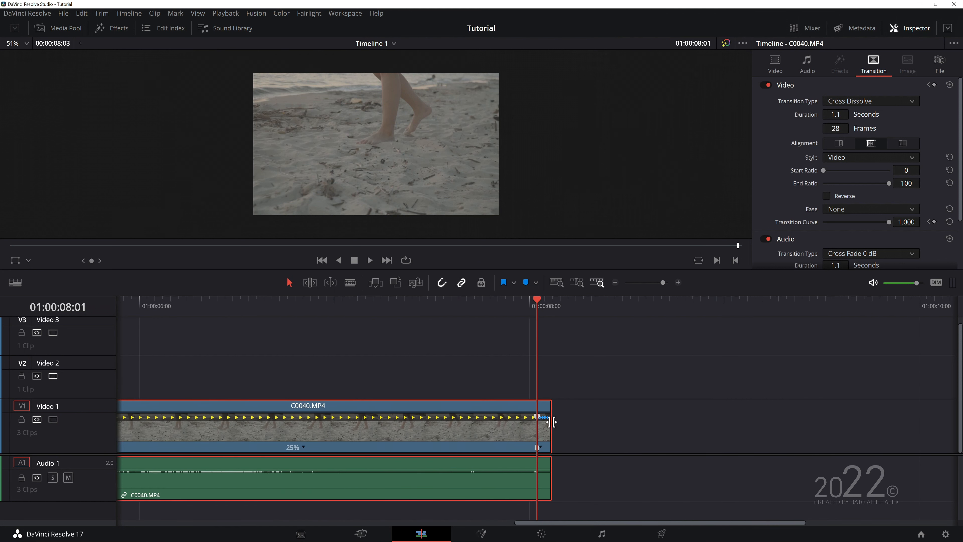
left_click_drag(537, 304, 528, 306)
left_click_drag(555, 436, 699, 432)
left_click_drag(530, 307, 365, 349)
key("space")
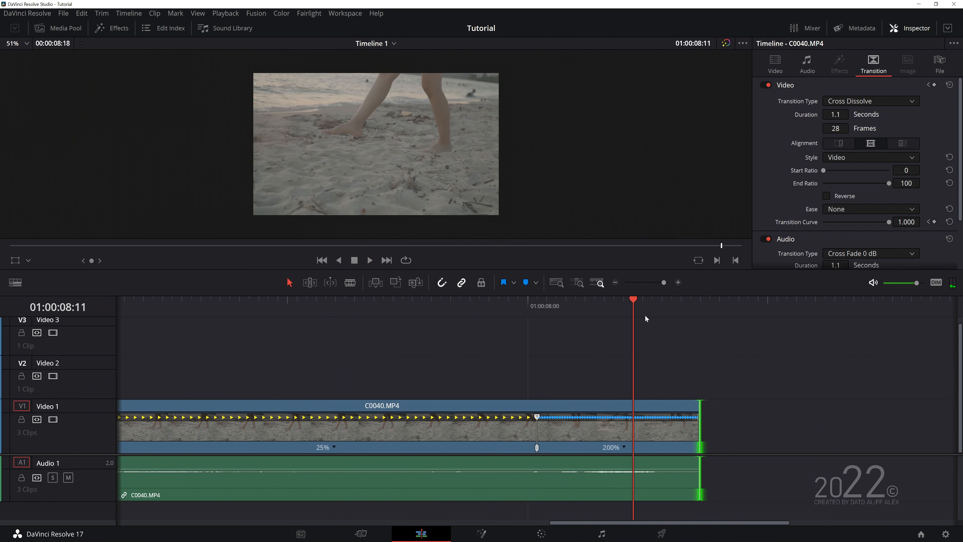
left_click_drag(700, 428, 680, 427)
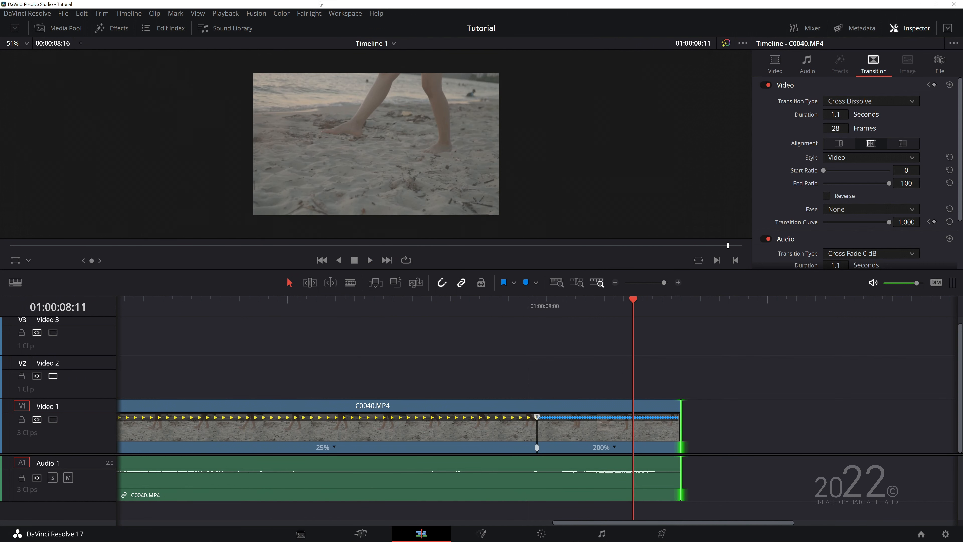
Step: Close the Retime Controls of C0040.MP4 and open its Retime Curve showing Retime Speed instead of Retime Frame
scroll(436, 427, "down", 8)
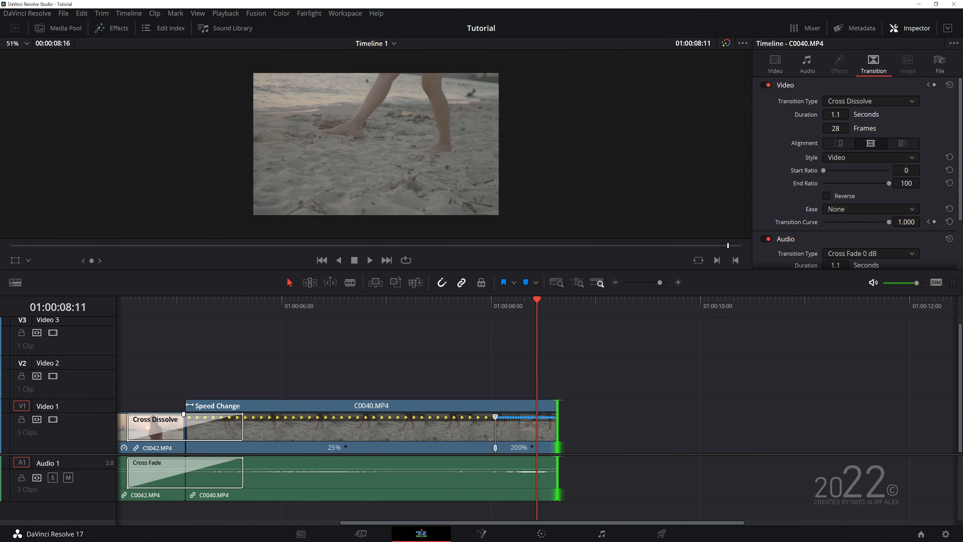
key("ctrl+r")
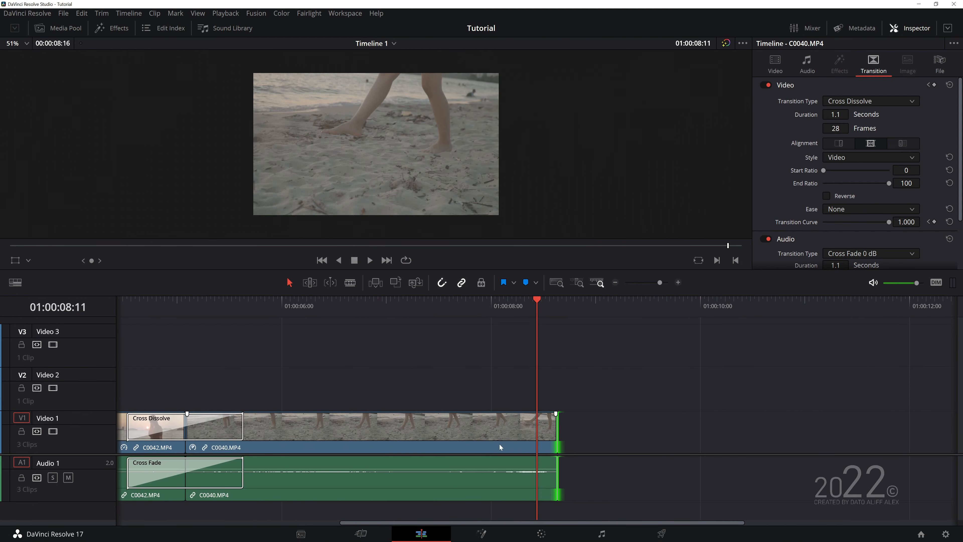
right_click(504, 432)
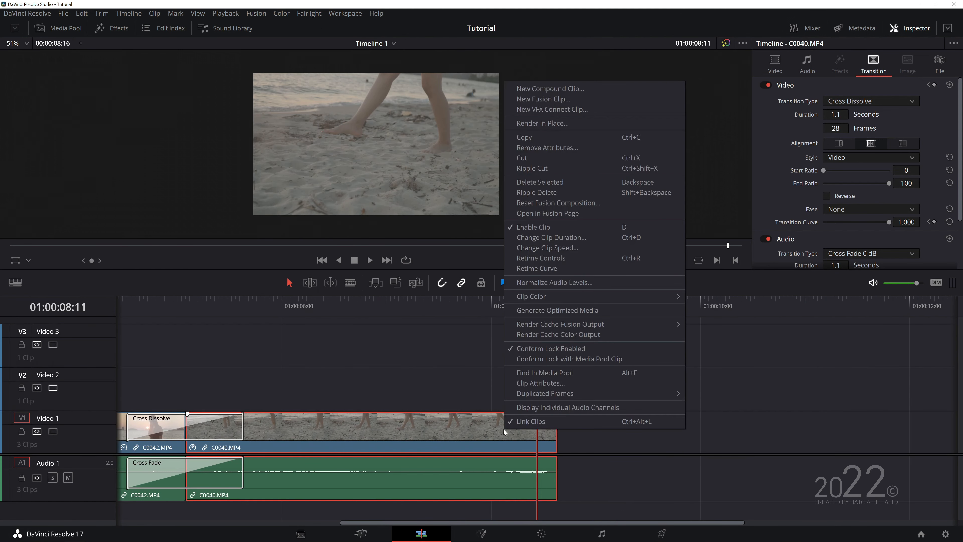
left_click(575, 269)
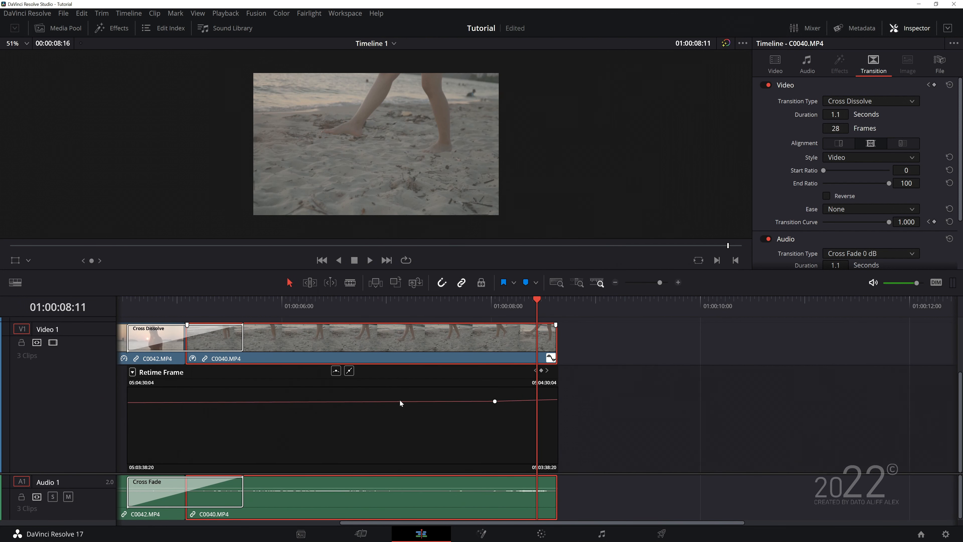
left_click(133, 372)
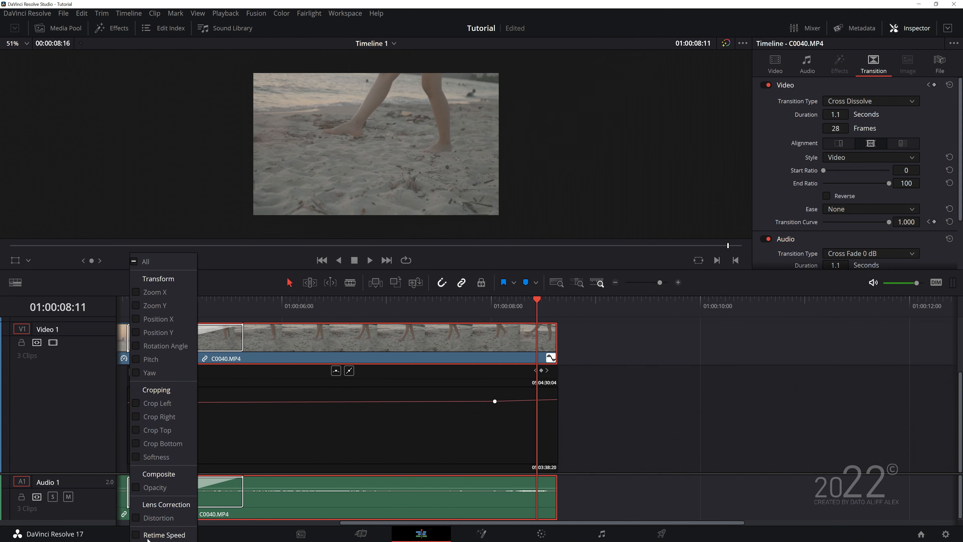
left_click(136, 541)
left_click(137, 535)
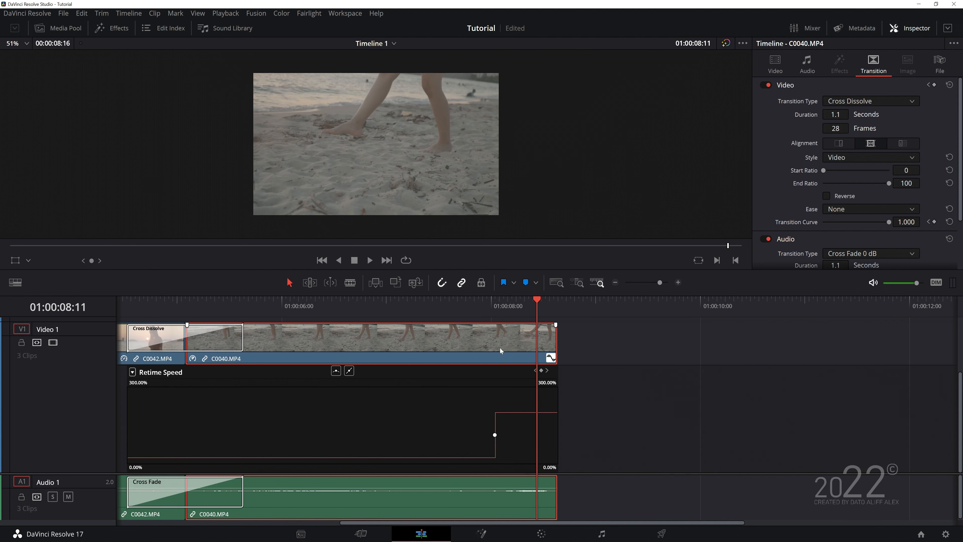
Step: Play the abrupt speed change in C0040.MP4 and smooth its Retime Speed keyframe into a Bezier curve
left_click_drag(457, 309, 437, 320)
key("space")
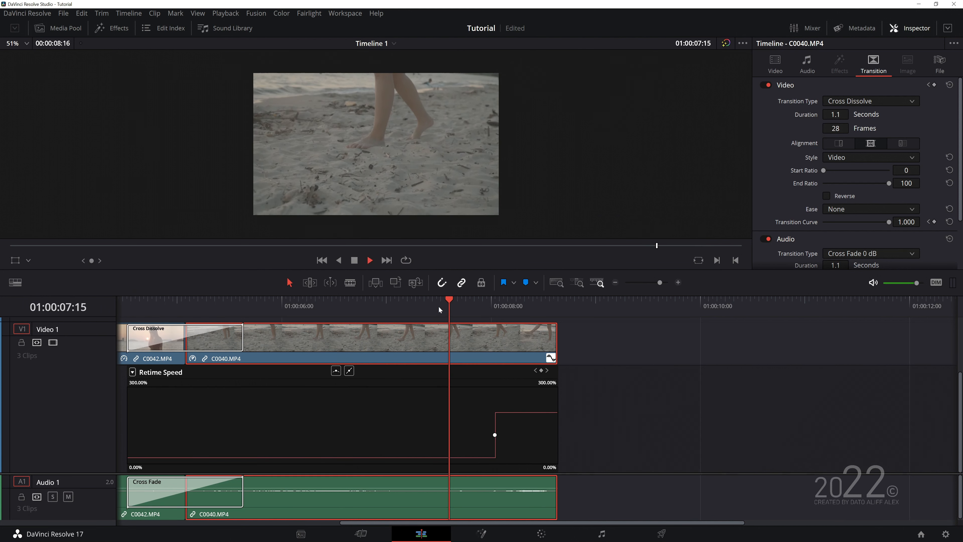
left_click(472, 309)
key("space")
left_click(476, 310)
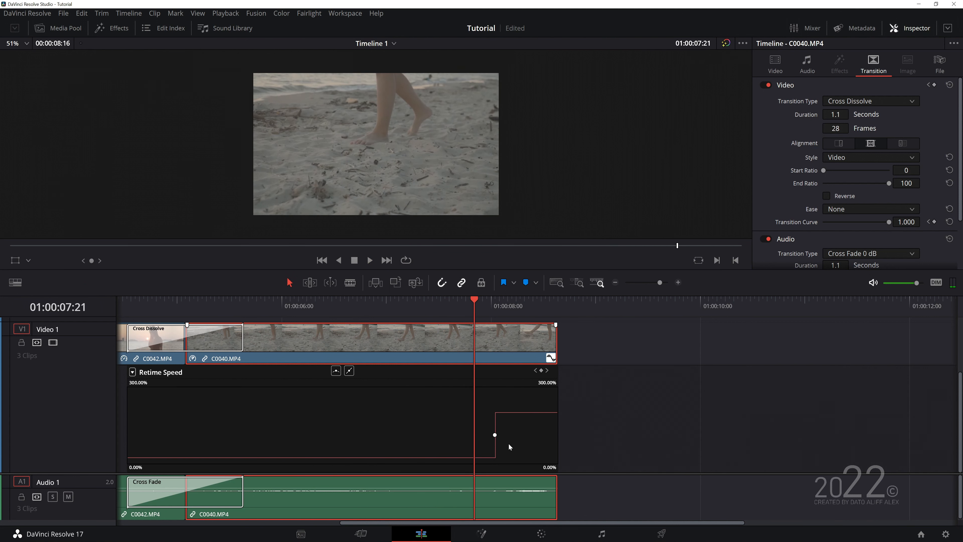
left_click(495, 433)
left_click(335, 371)
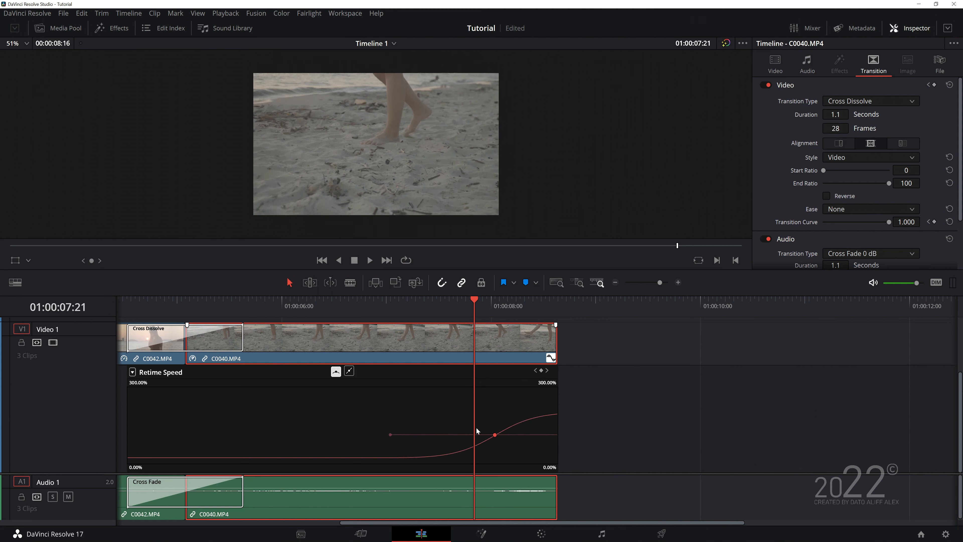
Step: Play the smoothed speed ramp, shorten the keyframe's curve handle, and trim the end of C0040.MP4 to 01:00:08:07
left_click_drag(461, 302, 387, 316)
key("space")
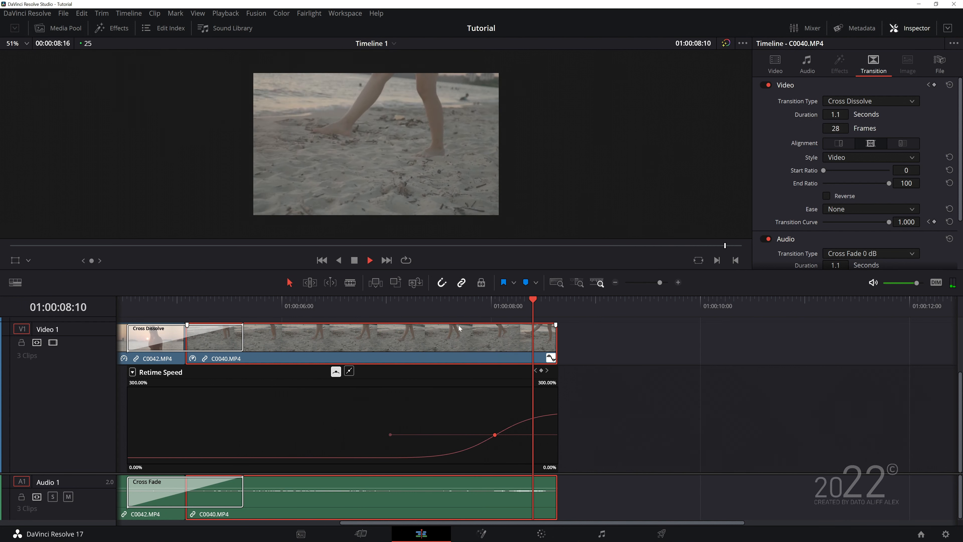
left_click_drag(523, 314, 475, 330)
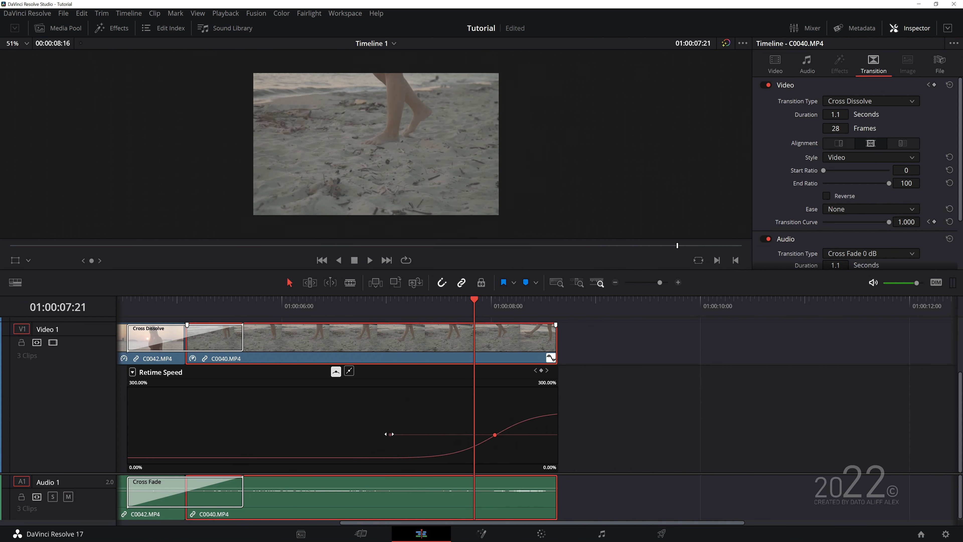
left_click_drag(389, 434, 435, 434)
left_click_drag(553, 344, 530, 343)
key("space")
left_click_drag(525, 310, 492, 310)
left_click_drag(532, 335, 510, 343)
Step: Shift the Retime Speed keyframe of C0040.MP4 slightly earlier so the clip ends at 01:00:08:05, and play the ramp
left_click(494, 434)
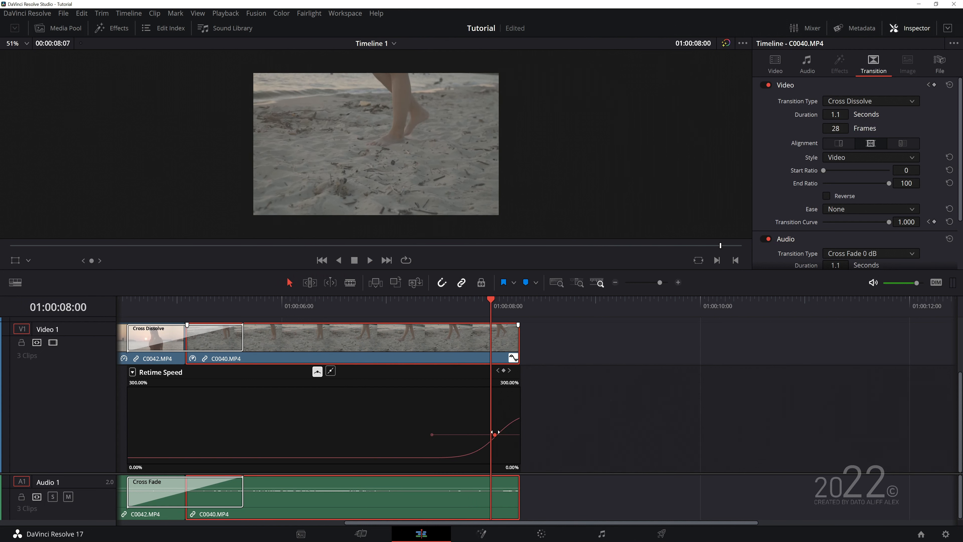
left_click_drag(491, 436, 506, 405)
left_click(473, 314)
mouse_move(472, 313)
left_mouse_down()
mouse_move(445, 318)
mouse_move(465, 308)
mouse_move(454, 310)
left_mouse_up()
key("space")
key("space")
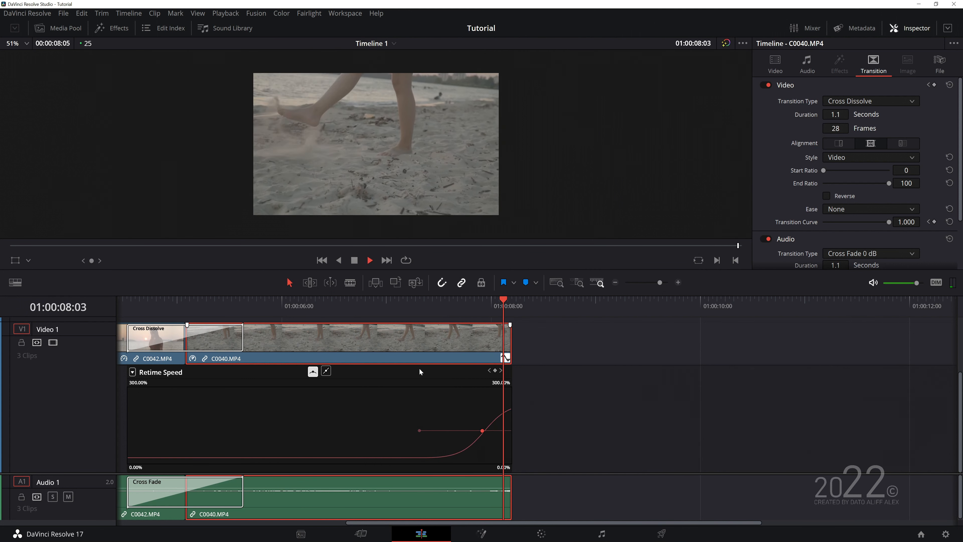
Step: Close the Retime Curve and place C0039.MP4 from the Media Pool on Video 1 after C0040.MP4
left_click(505, 358)
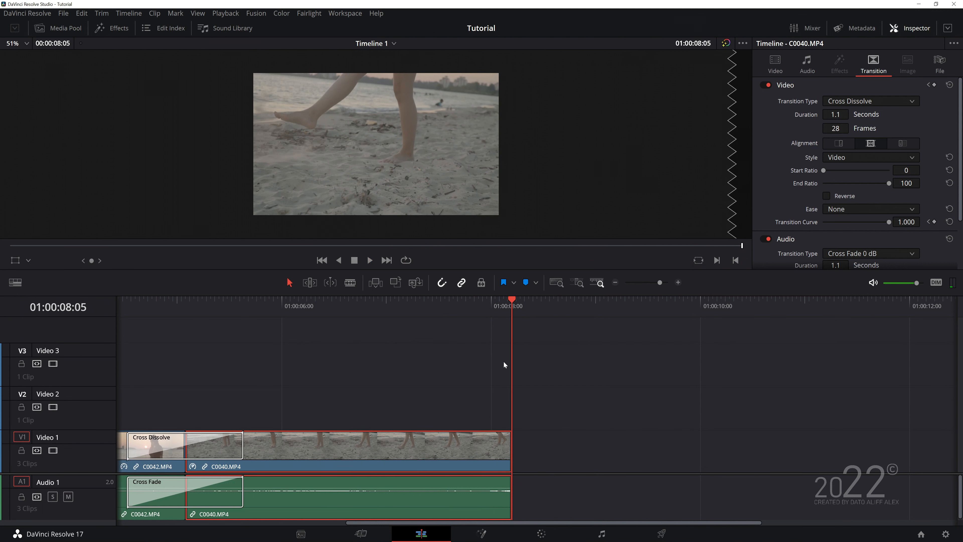
key("shift+z")
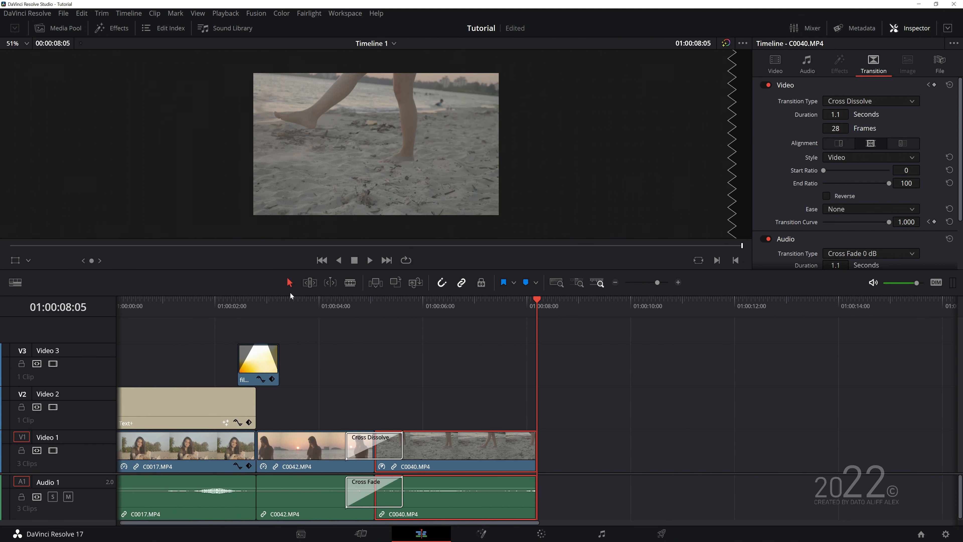
left_click(57, 27)
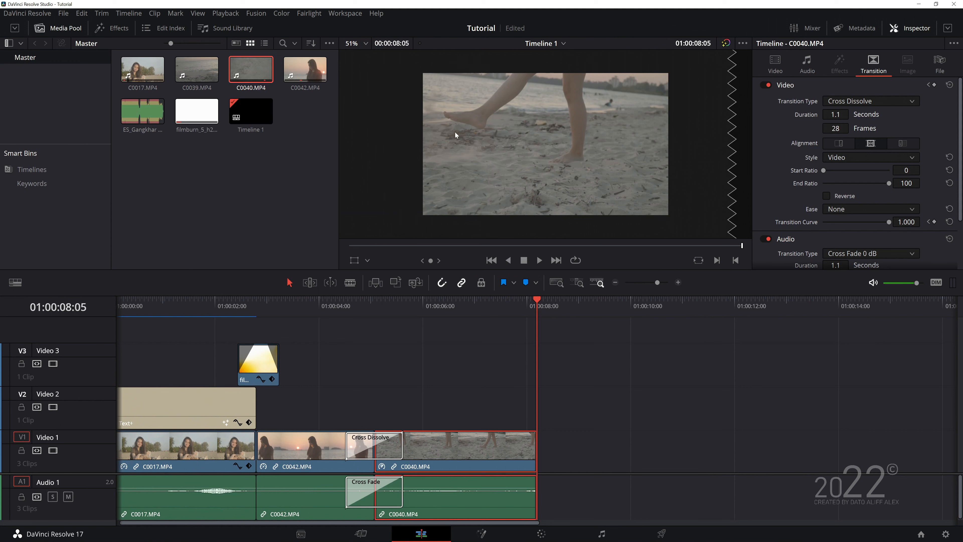
left_click(203, 78)
left_click_drag(204, 78, 571, 448)
Step: Trim the start of C0039.MP4 at 01:00:14:12 and move the clip against the end of C0040.MP4
scroll(571, 447, "down", 3)
left_click_drag(500, 315, 542, 323)
key("shift+bracketleft")
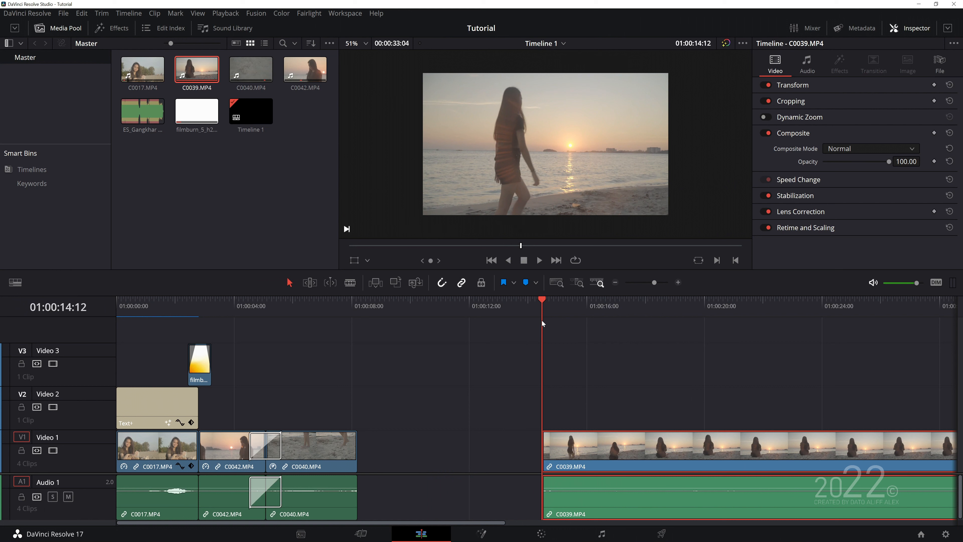
left_click_drag(547, 466, 363, 466)
Step: Trim the end of C0039.MP4 at 01:00:15:12
left_click_drag(540, 309, 572, 313)
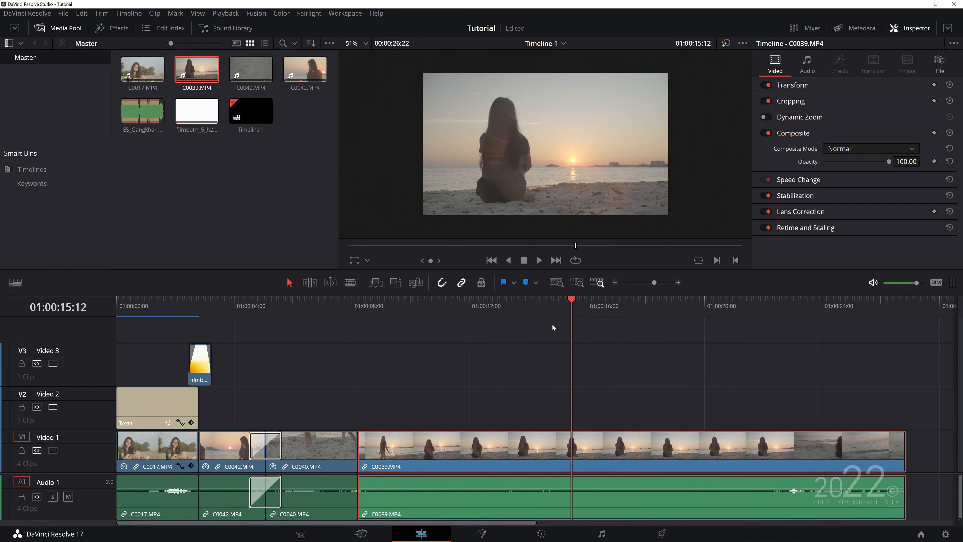
key("shift+bracketright")
key("shift+bracketright")
Step: Scrub to the cut between C0040.MP4 and C0039.MP4 and examine the same transition in the VEGAS Pro reference project
left_click_drag(386, 305, 357, 308)
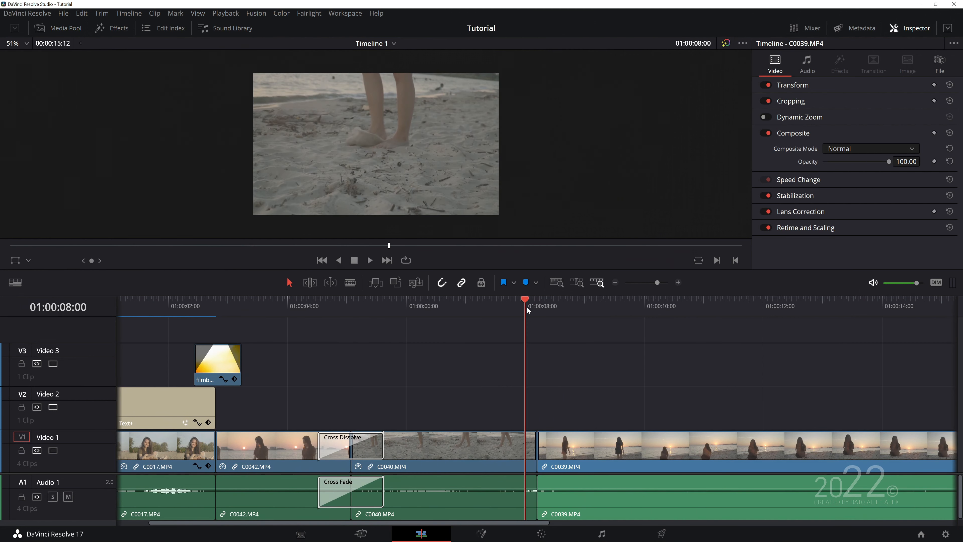
left_click_drag(526, 309, 536, 308)
left_click(533, 440)
mouse_move(538, 318)
left_mouse_down()
mouse_move(523, 319)
mouse_move(537, 318)
left_mouse_up()
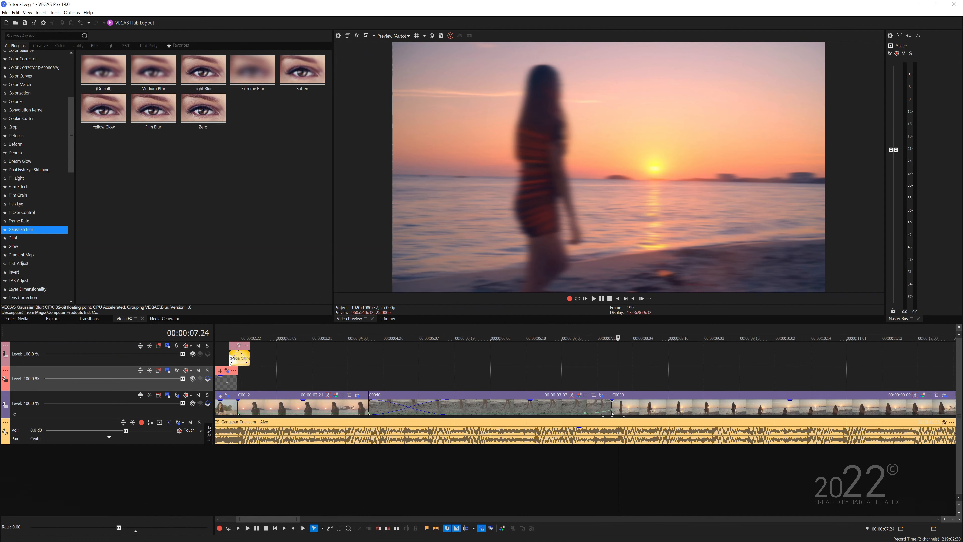
left_click(187, 412)
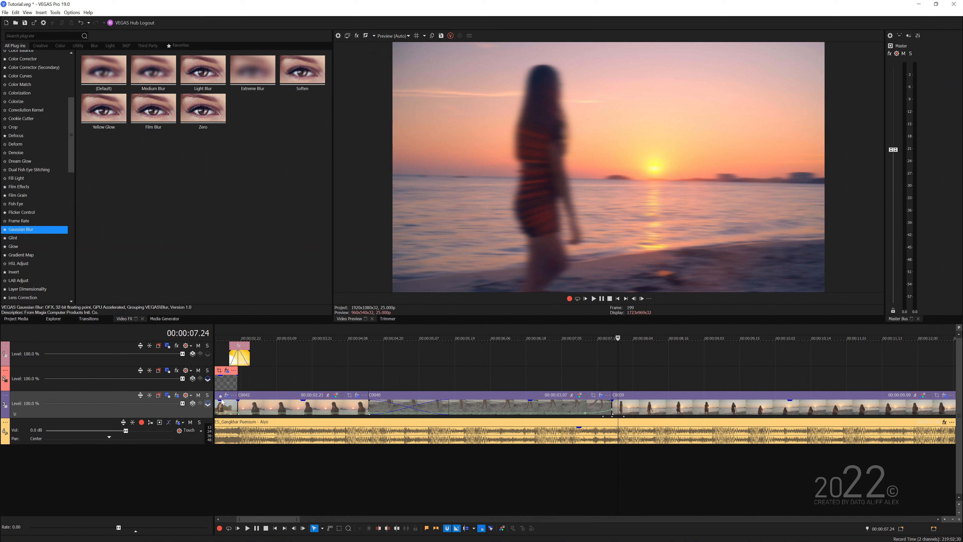
left_click(615, 383)
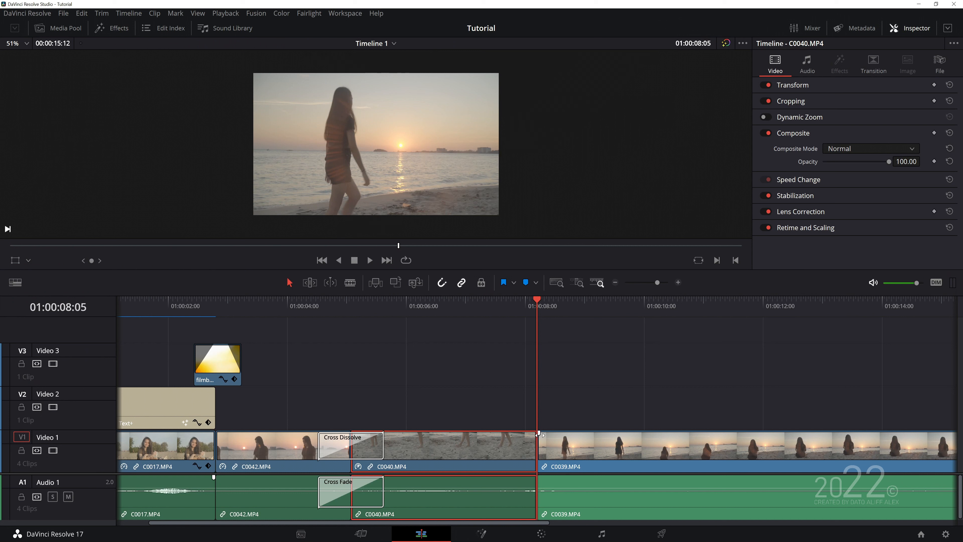
Step: Place an Adjustment Clip on Video 2 above the cut between C0040.MP4 and C0039.MP4
scroll(538, 440, "up", 2)
left_click(538, 448)
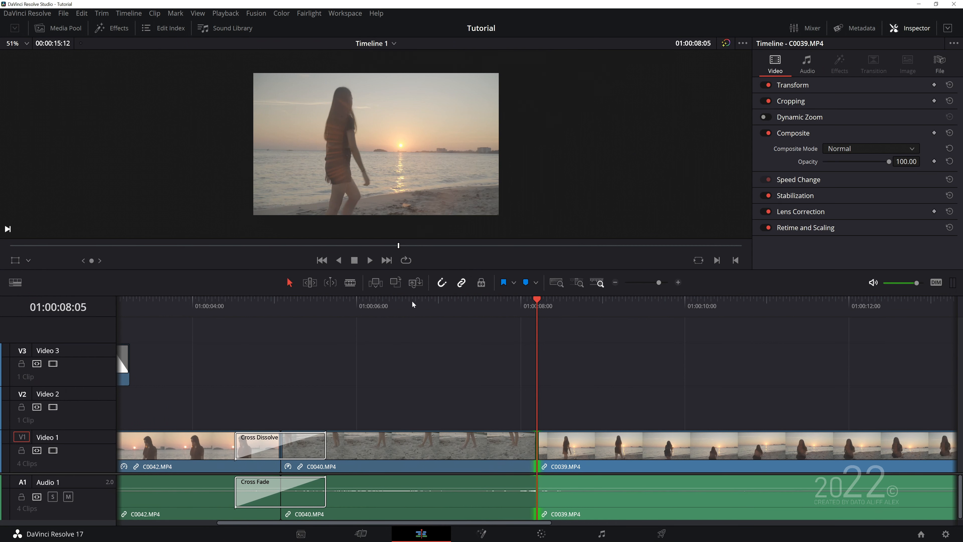
left_click(111, 28)
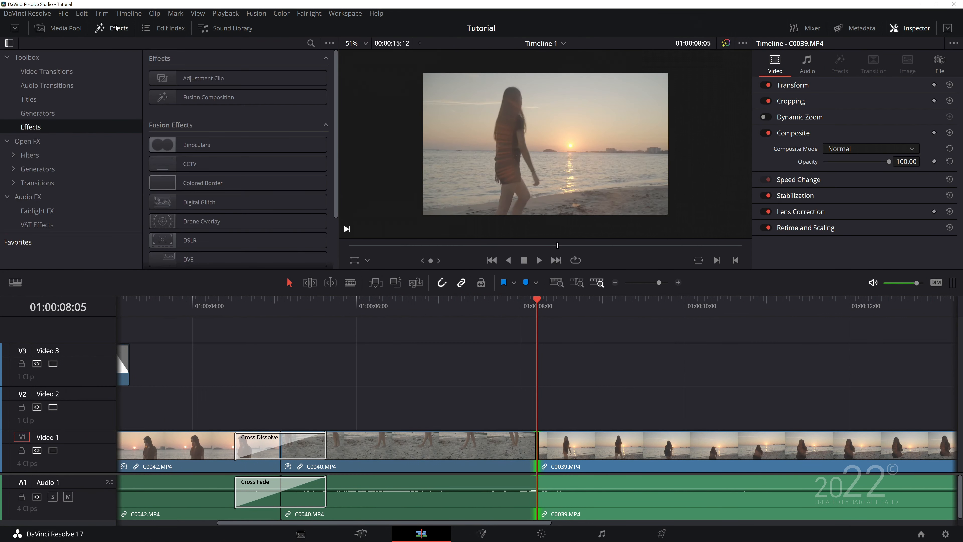
left_click(915, 25)
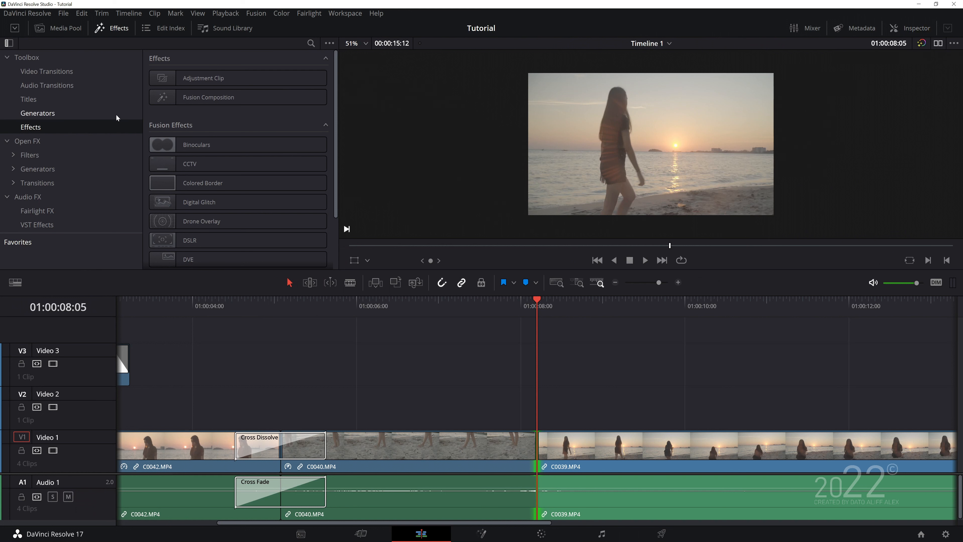
left_click_drag(191, 83, 516, 400)
left_click(516, 401)
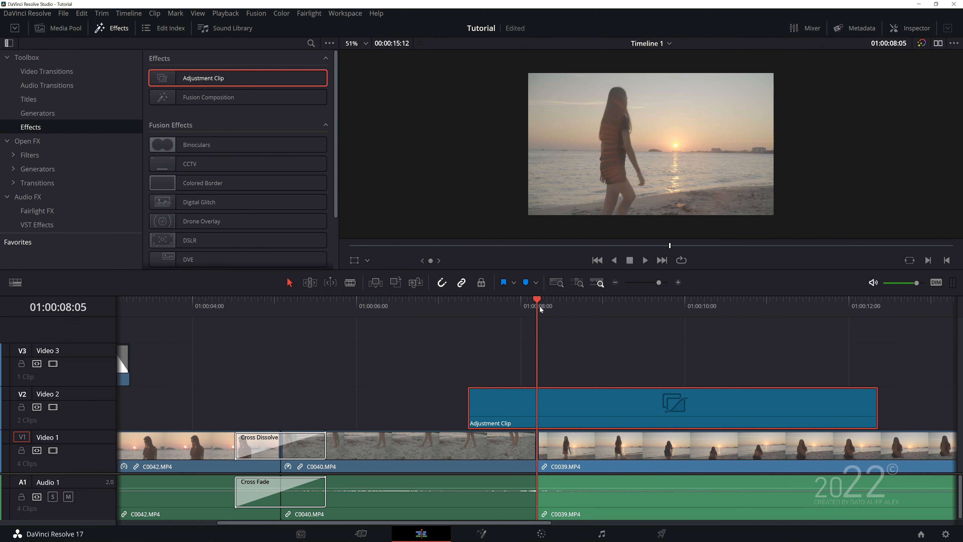
Step: Trim the Adjustment Clip to start at 01:00:07:18 and end shortly after the cut at 01:00:08:05
left_click_drag(540, 308, 497, 315)
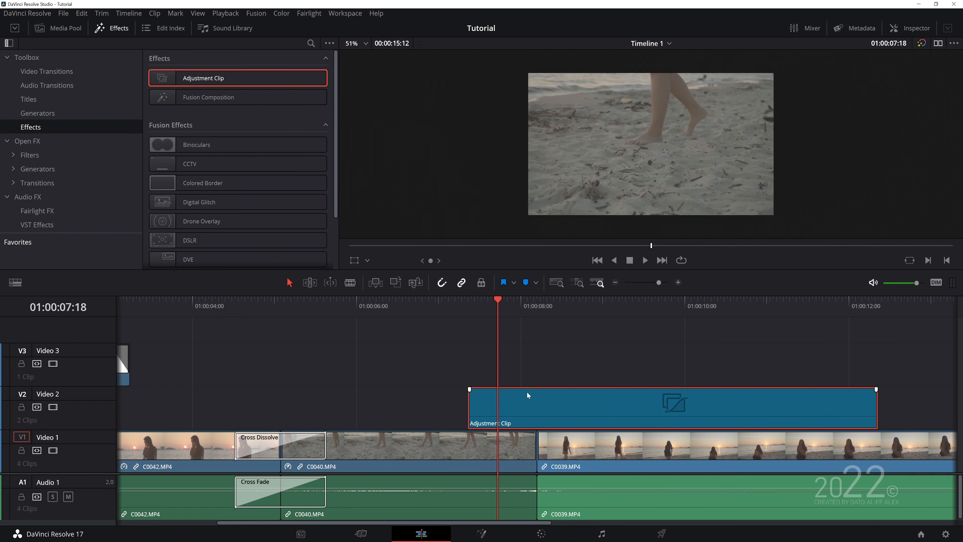
left_click_drag(876, 402, 540, 423)
left_click(537, 308)
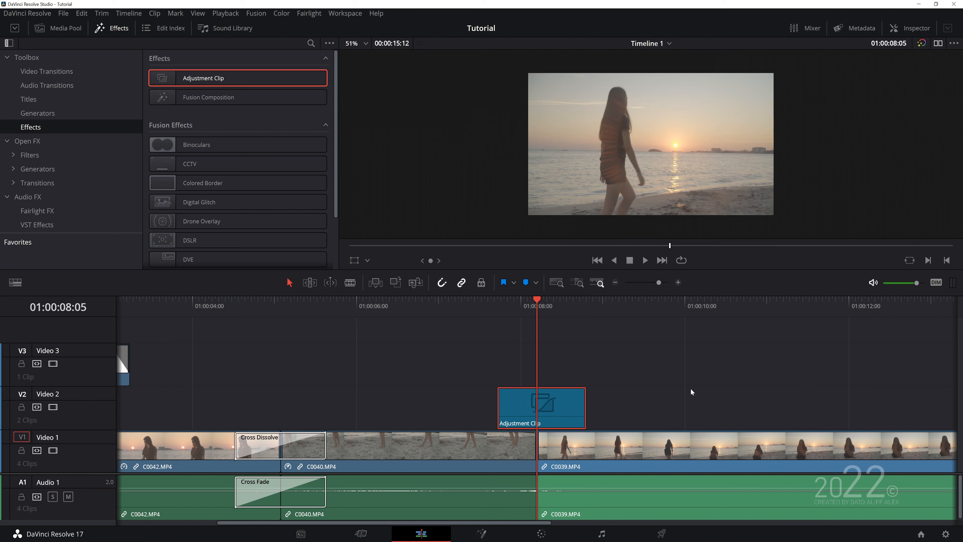
Step: Apply the Directional Blur filter to the Adjustment Clip and set its Blur Angle to 0.0
left_click(38, 153)
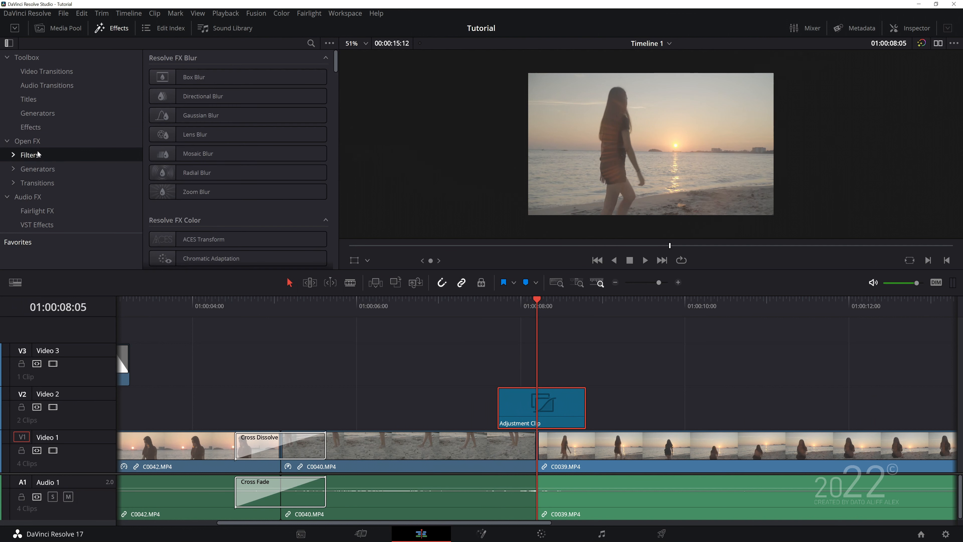
left_click_drag(188, 103, 541, 408)
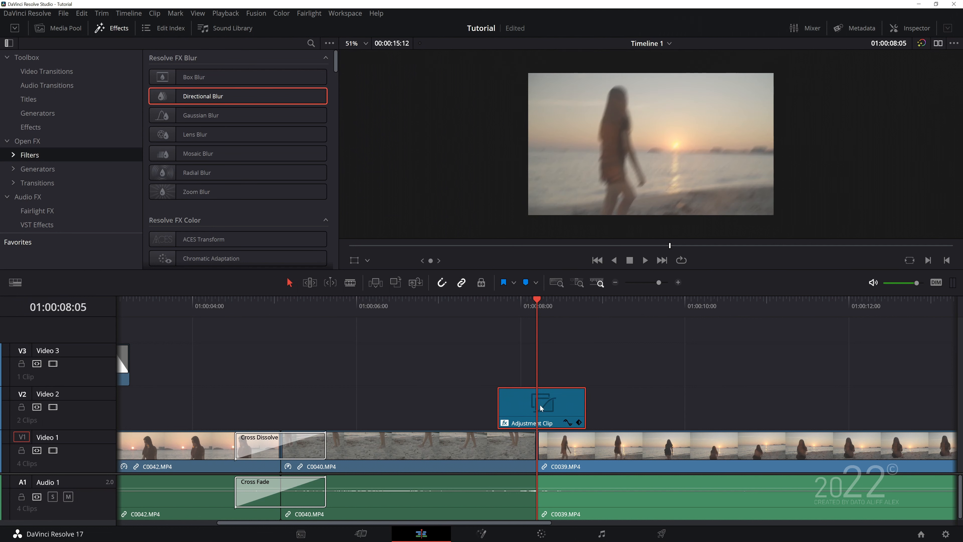
left_click(112, 28)
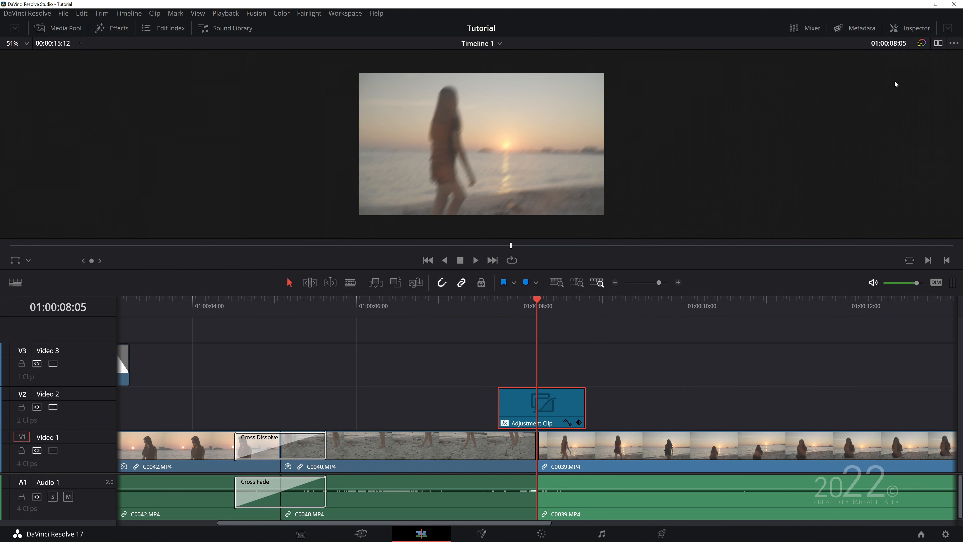
left_click(912, 30)
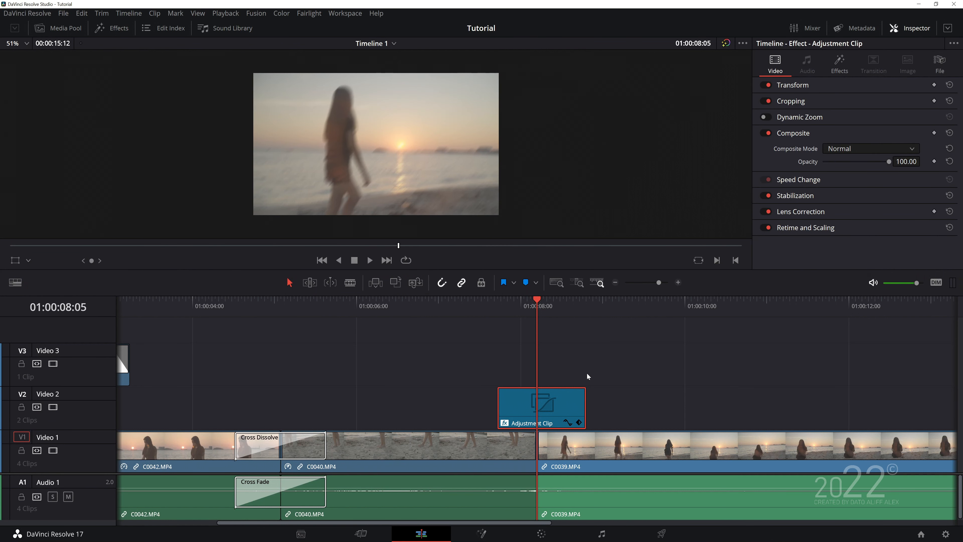
left_click(843, 75)
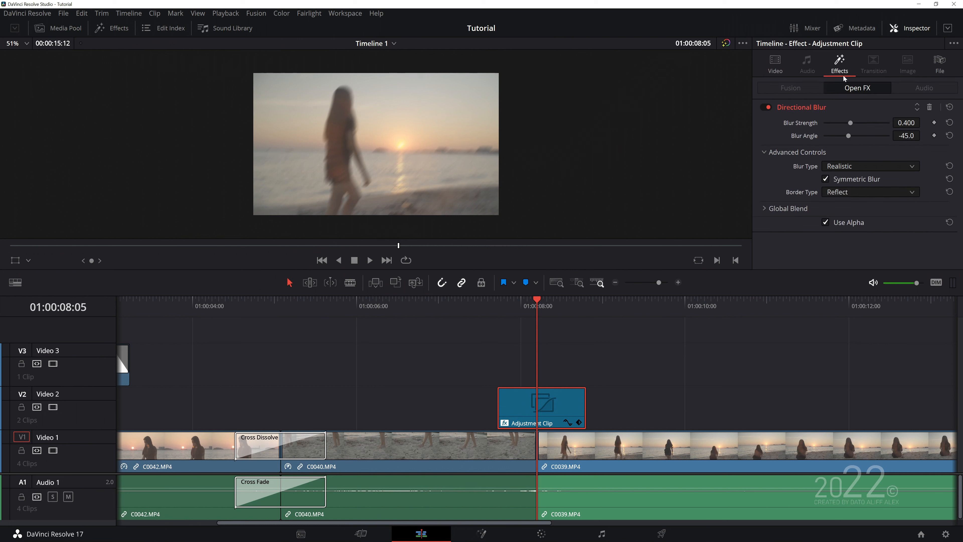
double_click(906, 136)
key("Return")
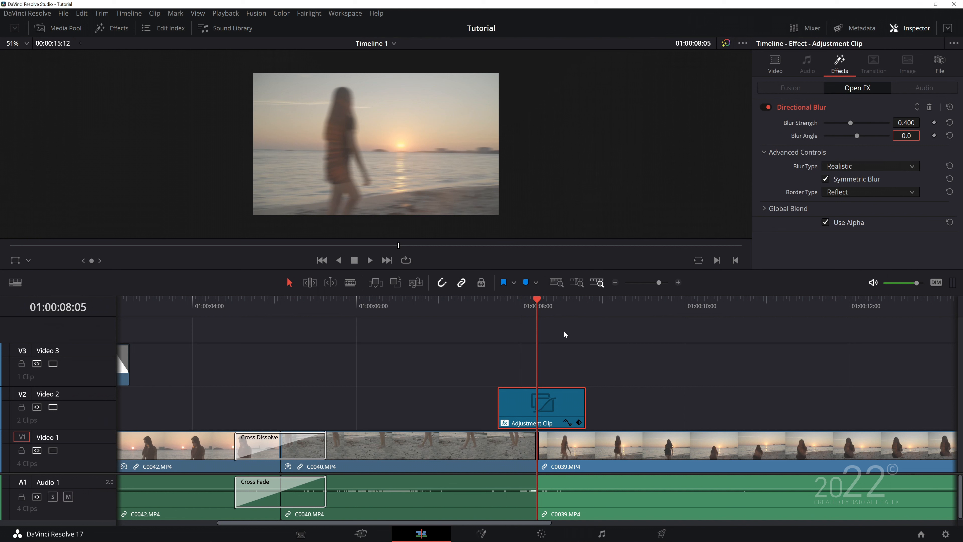
Step: Keyframe the Blur Strength at 0.481 on 01:00:08:05, and at 0.000 on both 01:00:07:18 and 01:00:08:14
left_click_drag(855, 125, 855, 125)
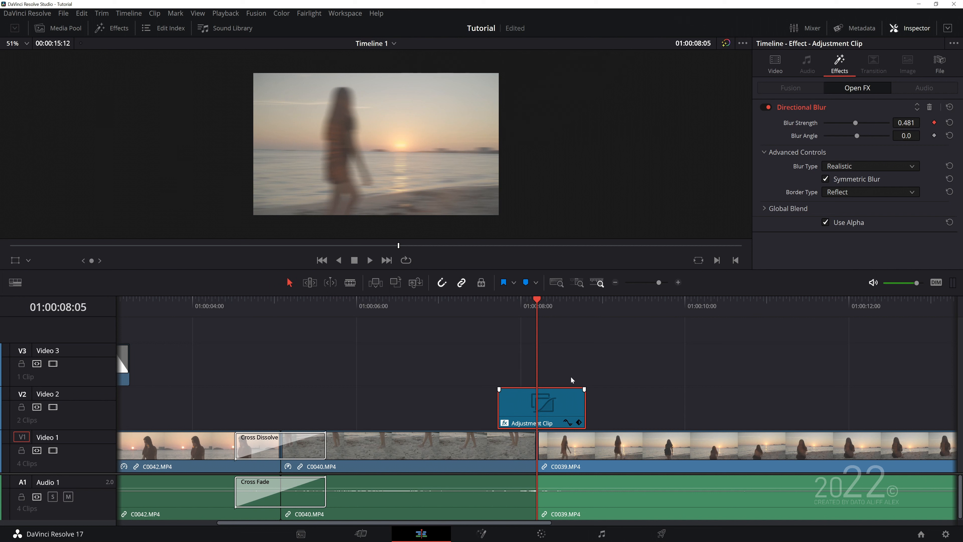
left_click_drag(538, 309, 504, 310)
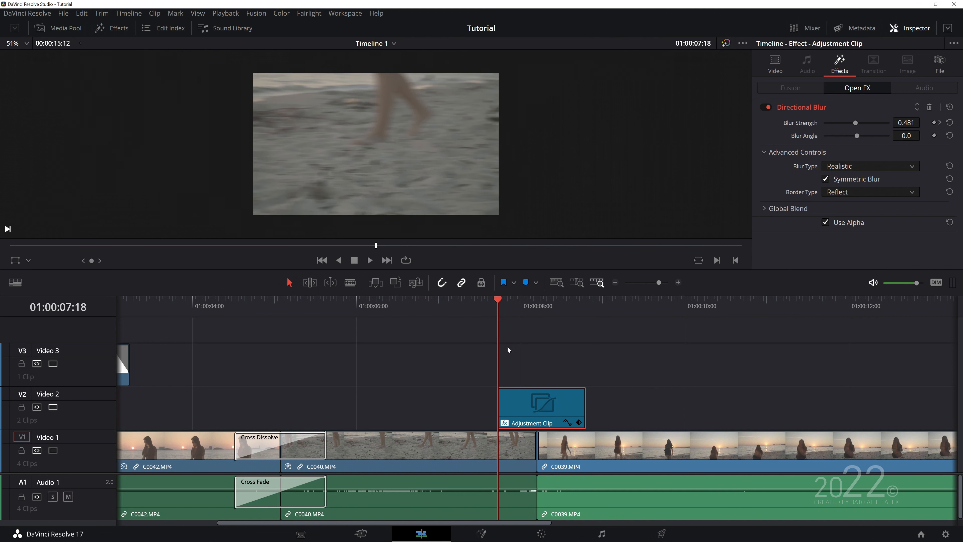
left_click_drag(838, 128, 792, 137)
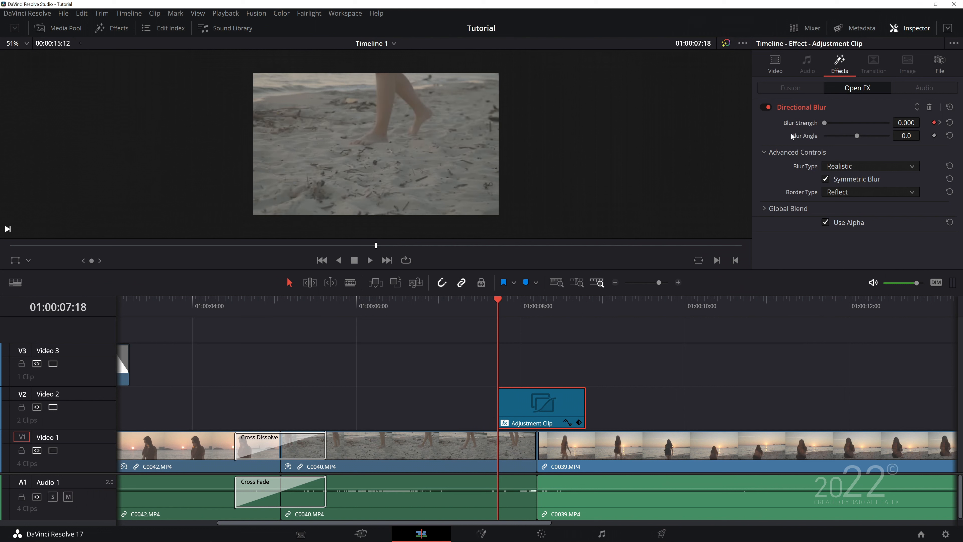
left_click_drag(495, 307, 568, 318)
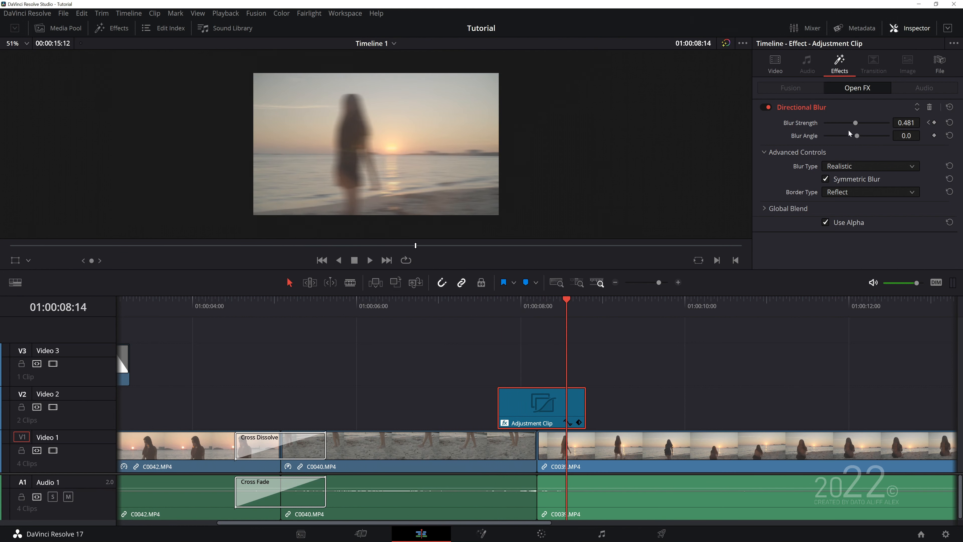
left_click_drag(855, 123, 829, 129)
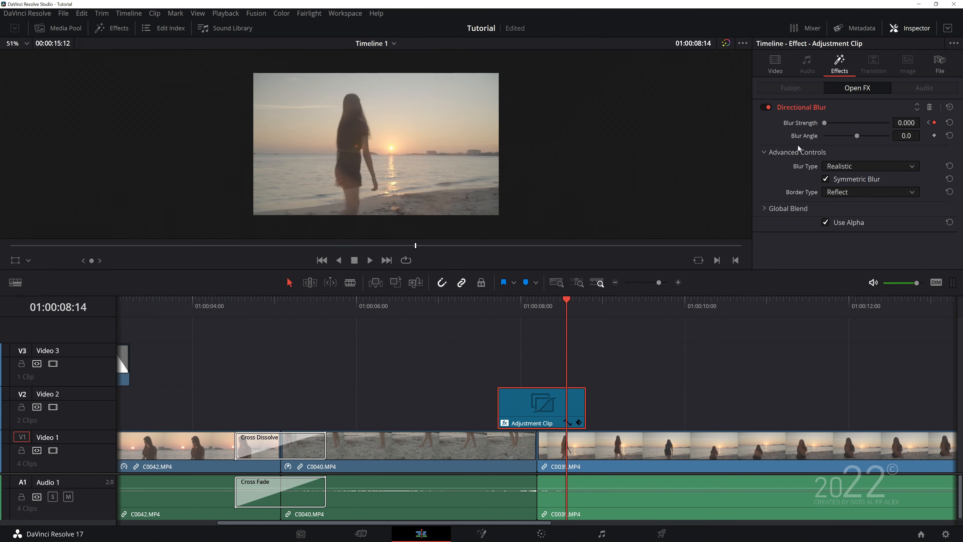
Step: Play back the blurred cut into C0039.MP4 and compare it with the transition in the VEGAS Pro reference project
left_click_drag(585, 301, 474, 312)
key("space")
key("space")
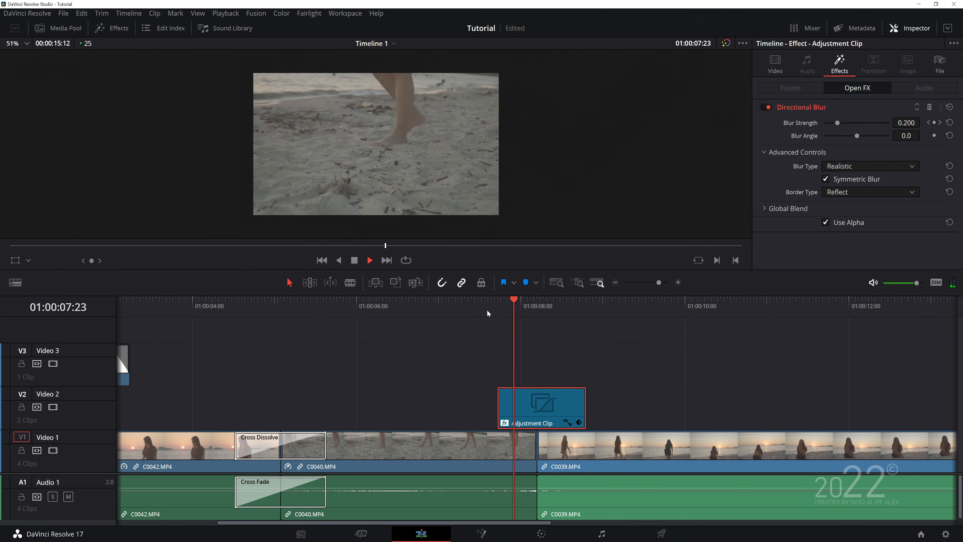
key("space")
key("shift+z")
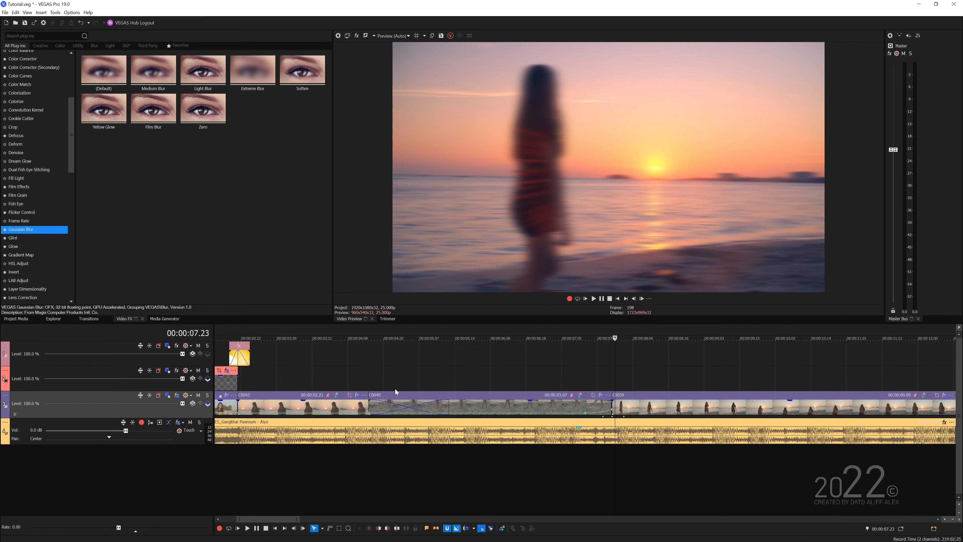
left_click(578, 383)
key("space")
key("space")
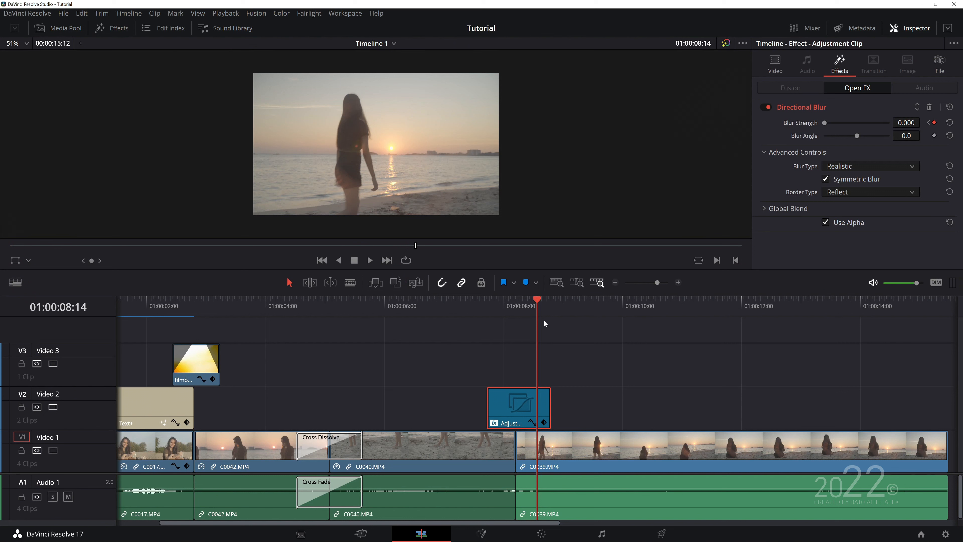
left_click_drag(532, 311, 491, 313)
key("space")
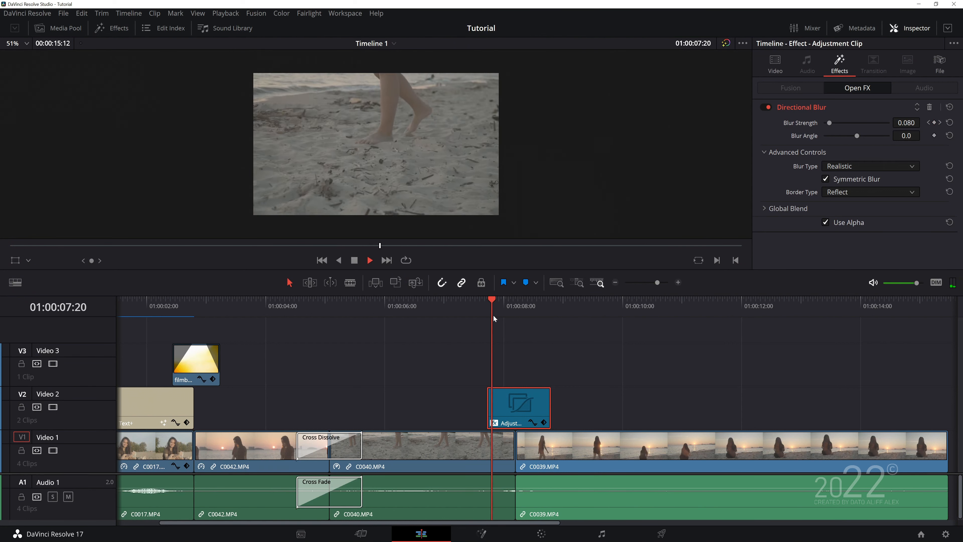
key("space")
left_click(504, 313)
scroll(548, 344, "down", 2)
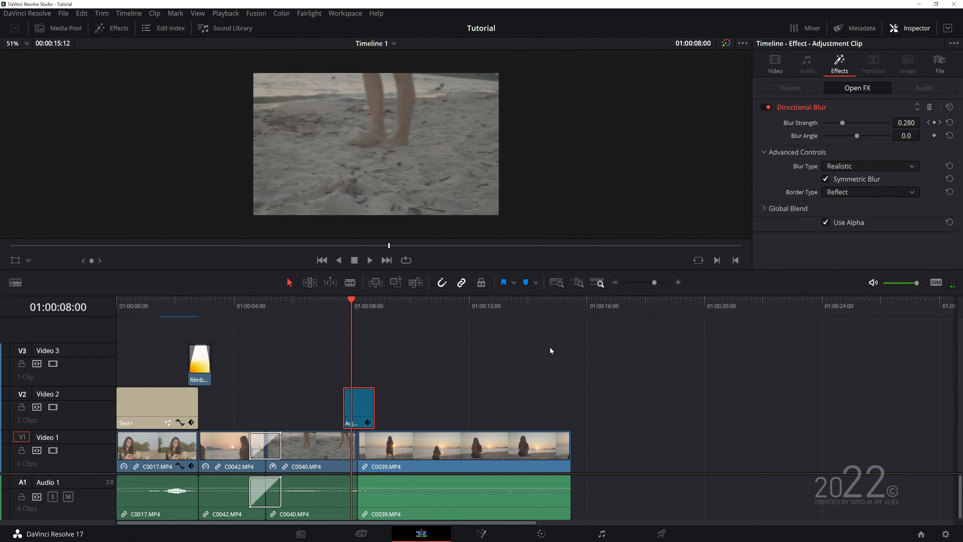
Step: Place the ES_Gangkhar Puensum - Aiyo.mp3 music from the Media Pool on Audio 2 at the timeline start
left_click_drag(438, 309, 295, 356)
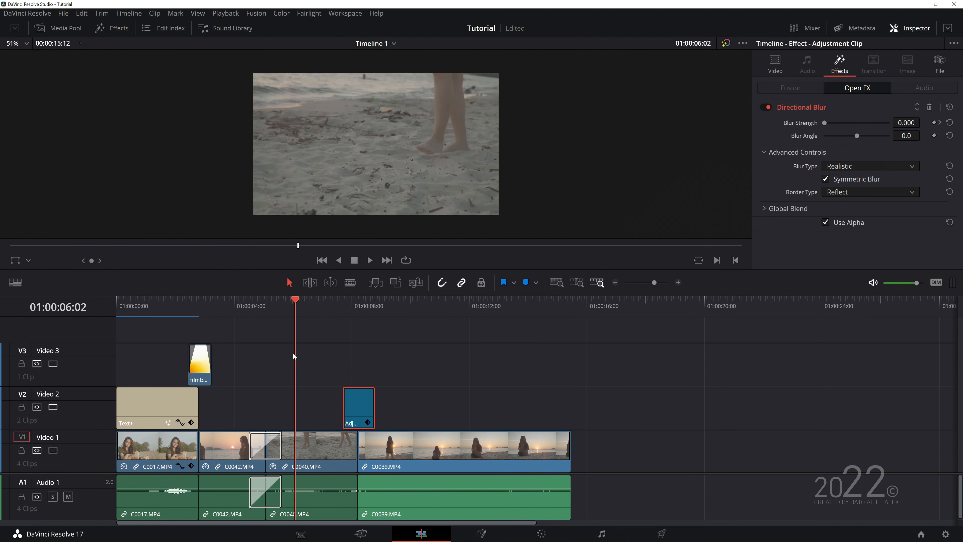
key("Up")
key("Up")
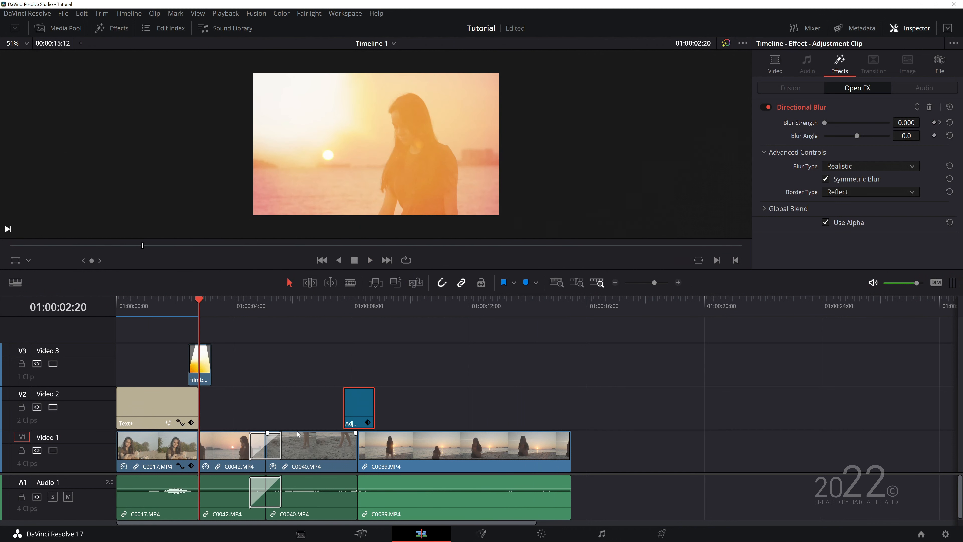
left_click(65, 30)
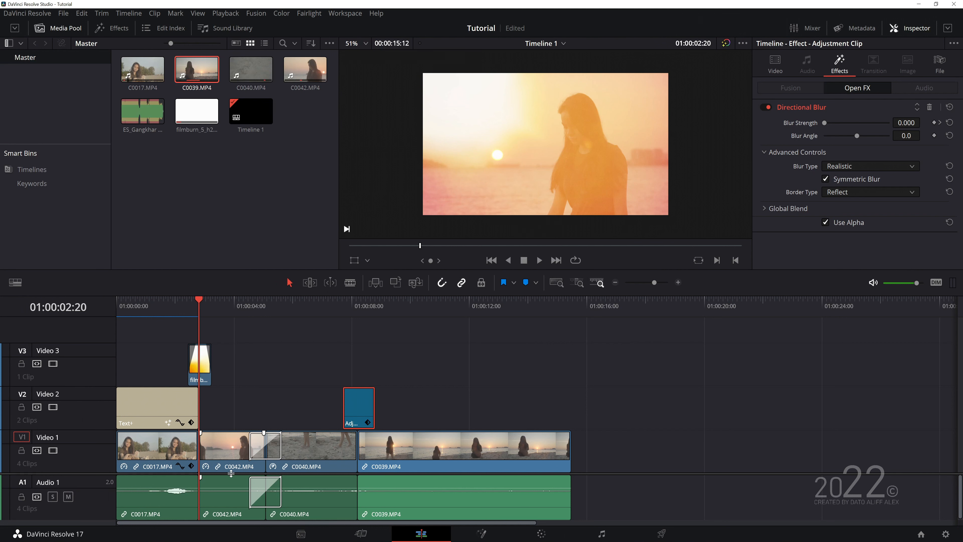
scroll(231, 473, "down", 3)
left_click_drag(142, 111, 125, 451)
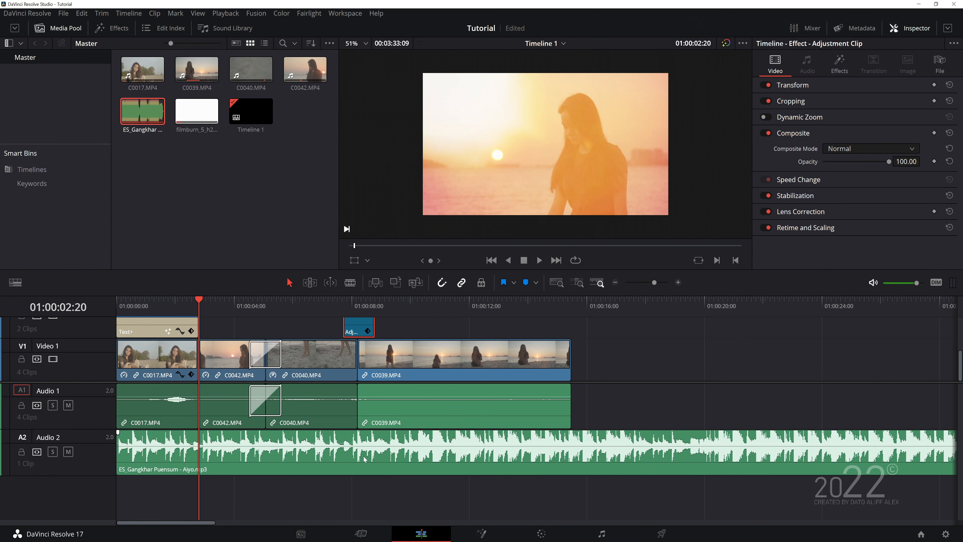
Step: Trim the start of the music clip at 01:00:19:17 and move the clip back to the timeline start
scroll(364, 459, "down", 4)
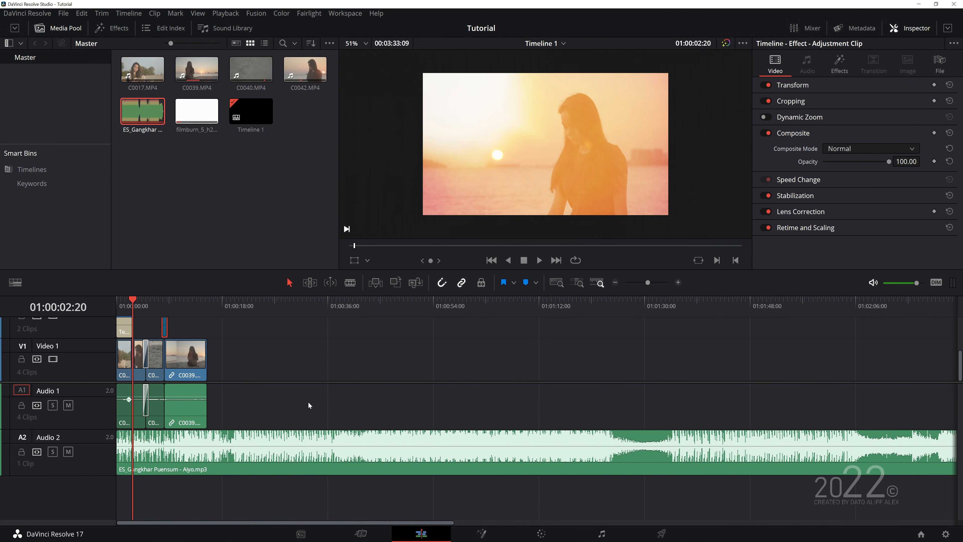
scroll(309, 405, "up", 2)
left_click(325, 305)
left_click_drag(122, 454, 332, 454)
left_click_drag(373, 452, 150, 452)
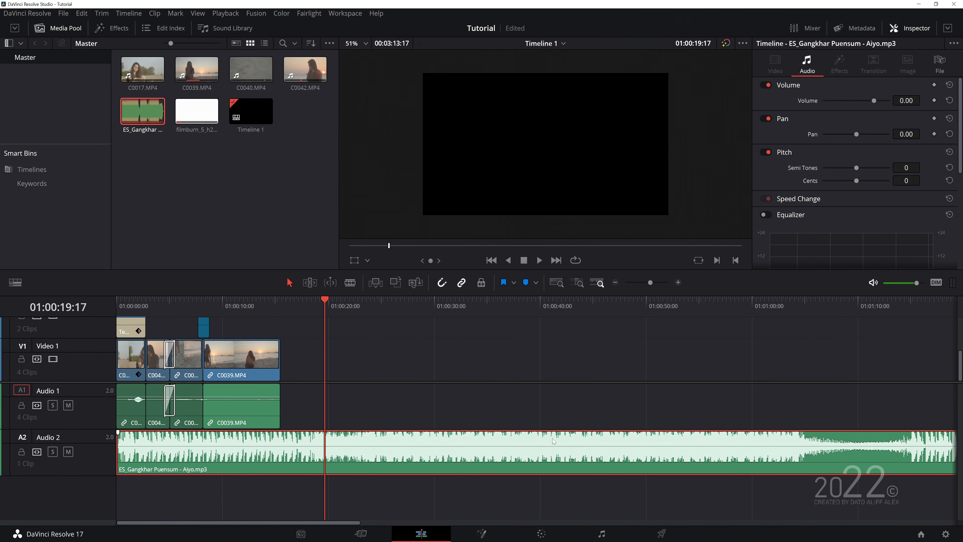
Step: Trim the end of the music clip at 01:00:15:12 and give it a fade-out of about two seconds
left_click_drag(326, 306, 280, 305)
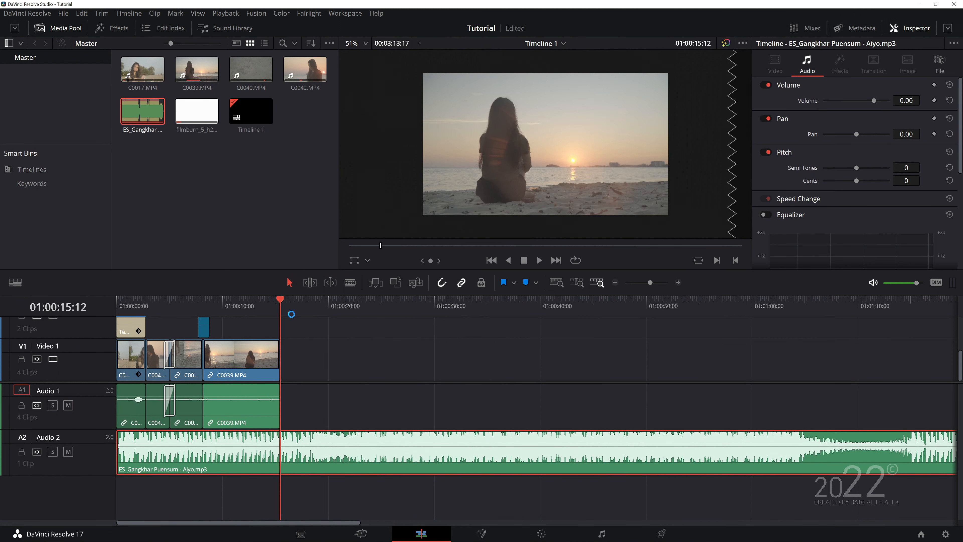
scroll(232, 493, "up", 3)
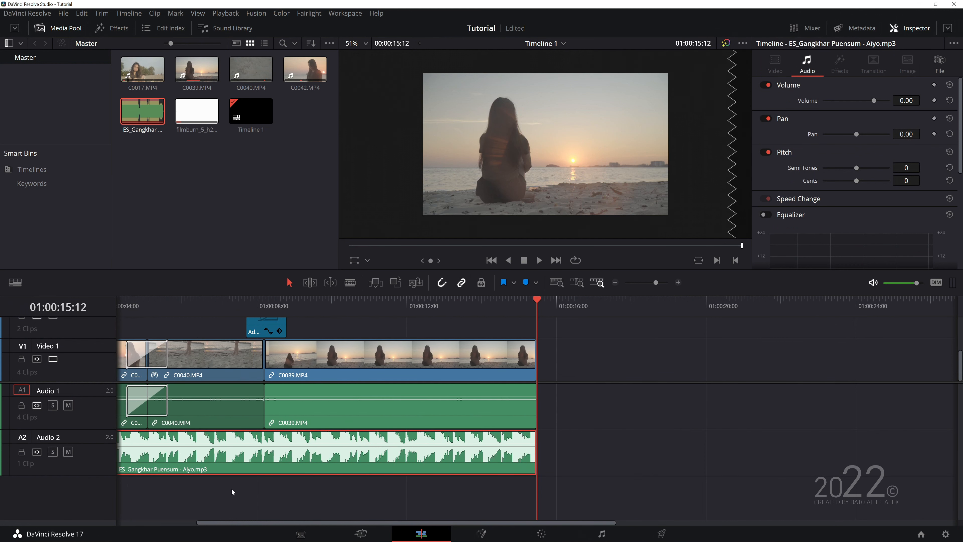
left_click_drag(531, 432, 464, 432)
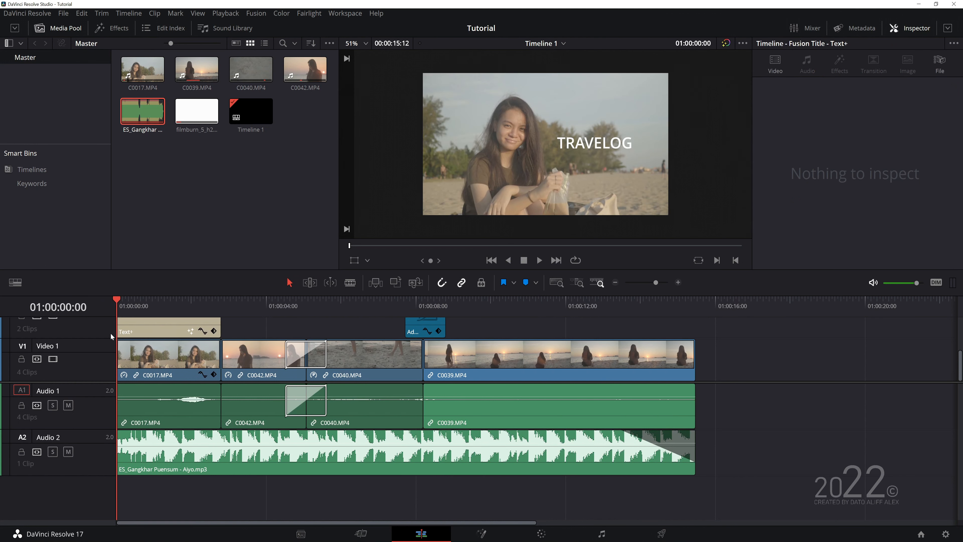
Step: Turn off linked selection and select the camera audio clips on Audio 1 separately from their video
left_click(168, 417)
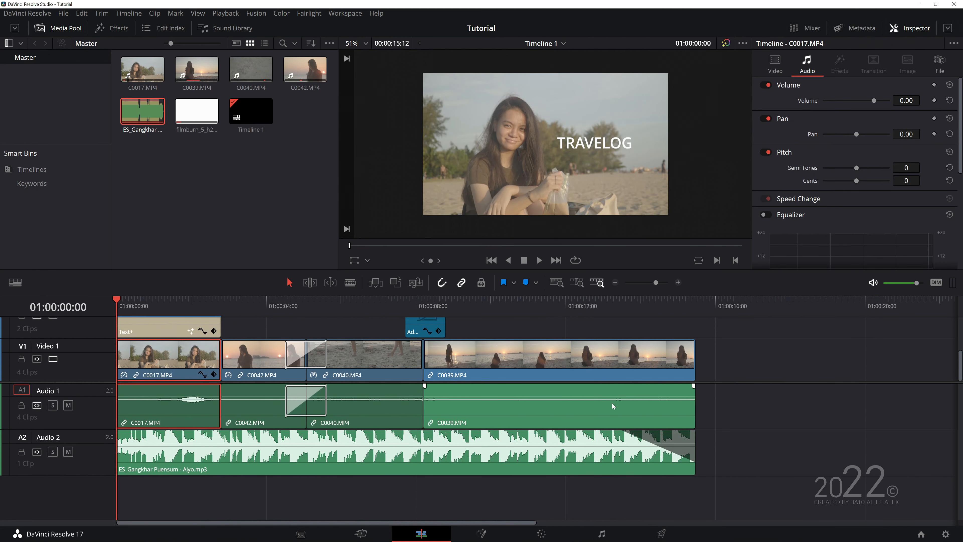
left_click(730, 403)
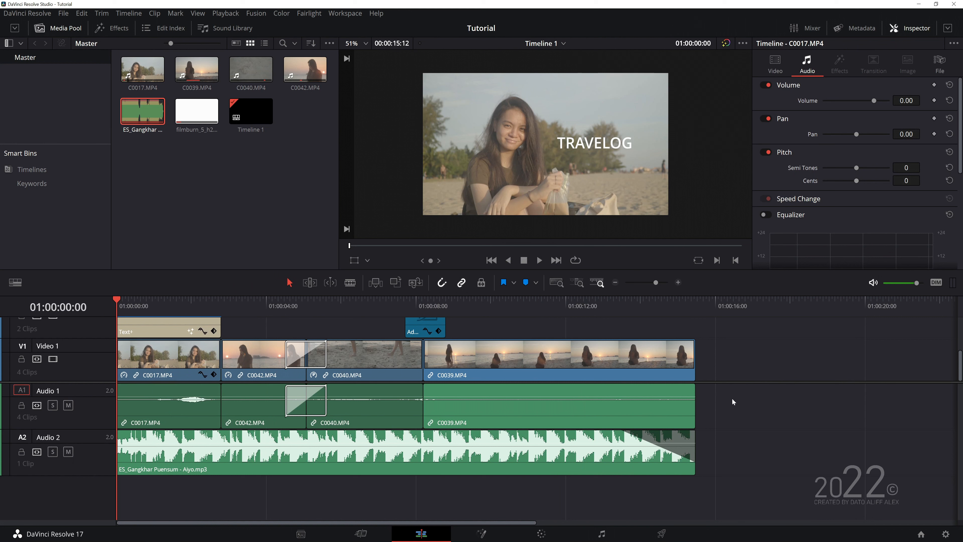
left_click(462, 283)
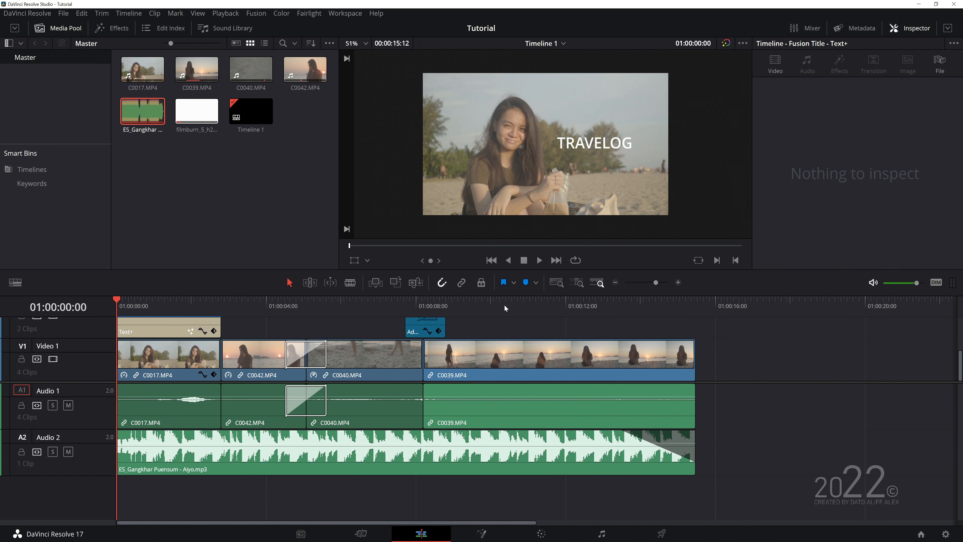
left_click(628, 414)
left_click(397, 417)
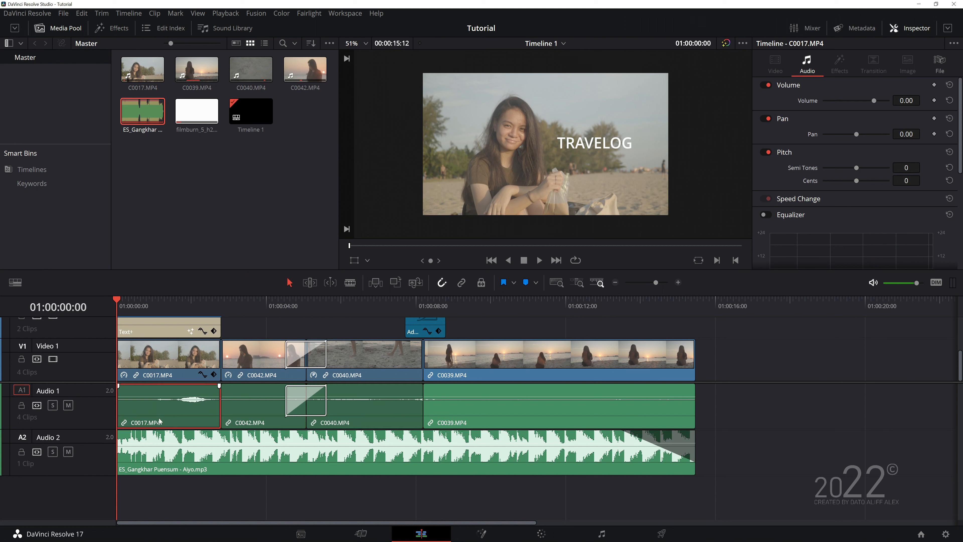
left_click(538, 410)
Step: Try deleting the camera audio clips and moving the music up to Audio 1, and undo both edits
left_click_drag(811, 404, 128, 402)
key("BackSpace")
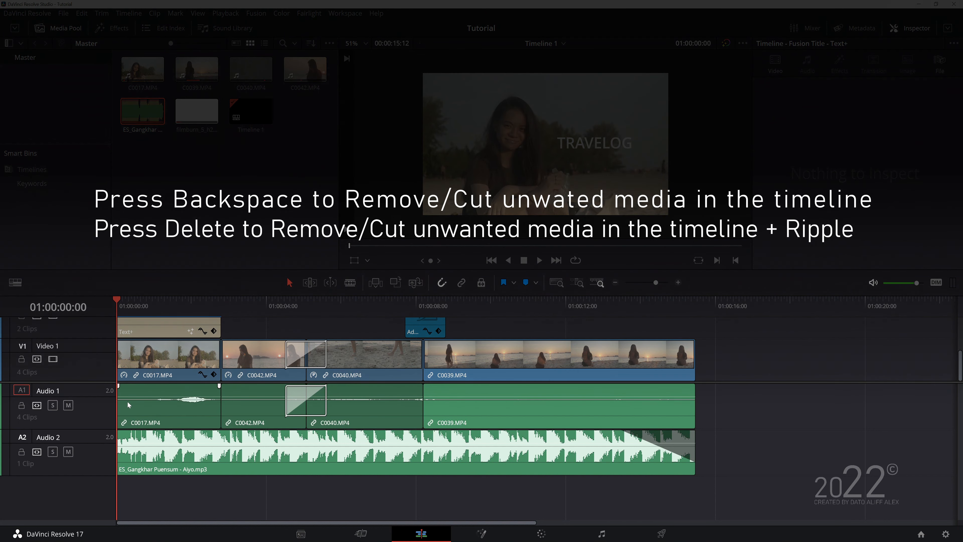
left_click_drag(812, 410, 99, 400)
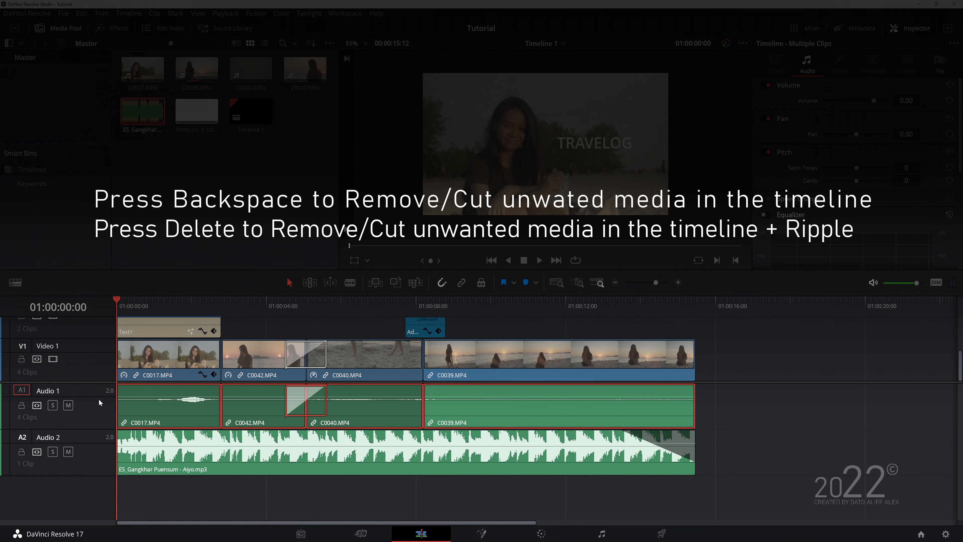
key("BackSpace")
left_click_drag(207, 459, 210, 410)
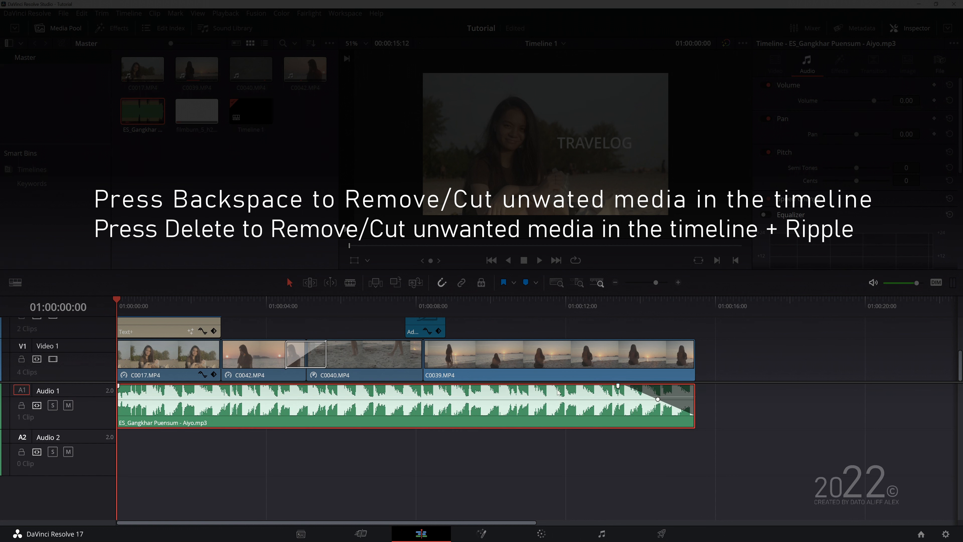
key("ctrl+z")
key("ctrl+z")
Step: Try to ripple-delete all camera audio clips on Audio 1 and undo the deletion
left_click_drag(784, 407, 113, 410)
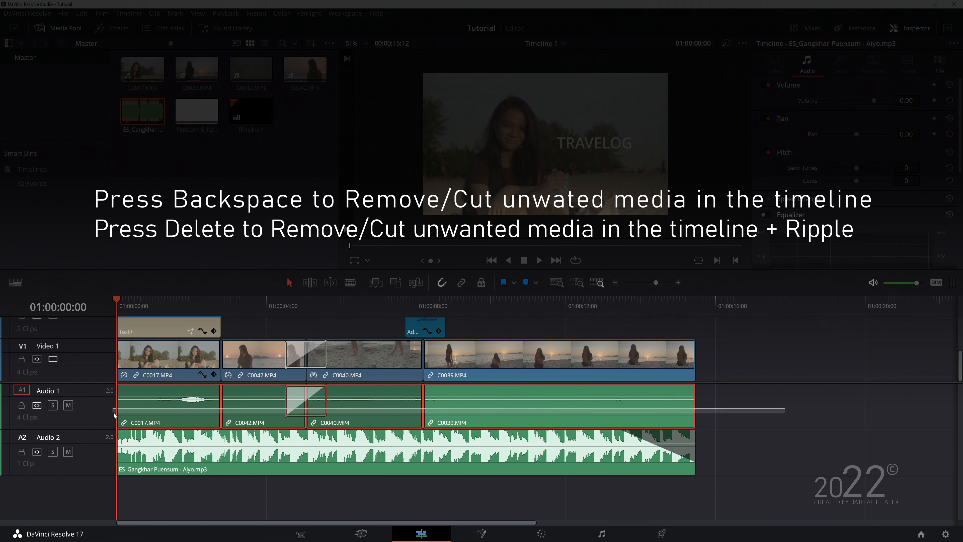
key("BackSpace")
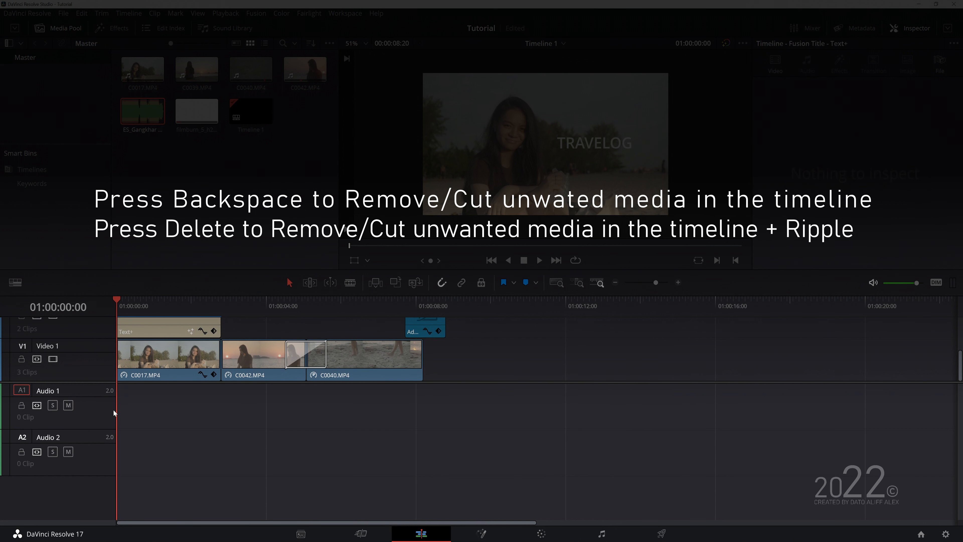
key("ctrl+z")
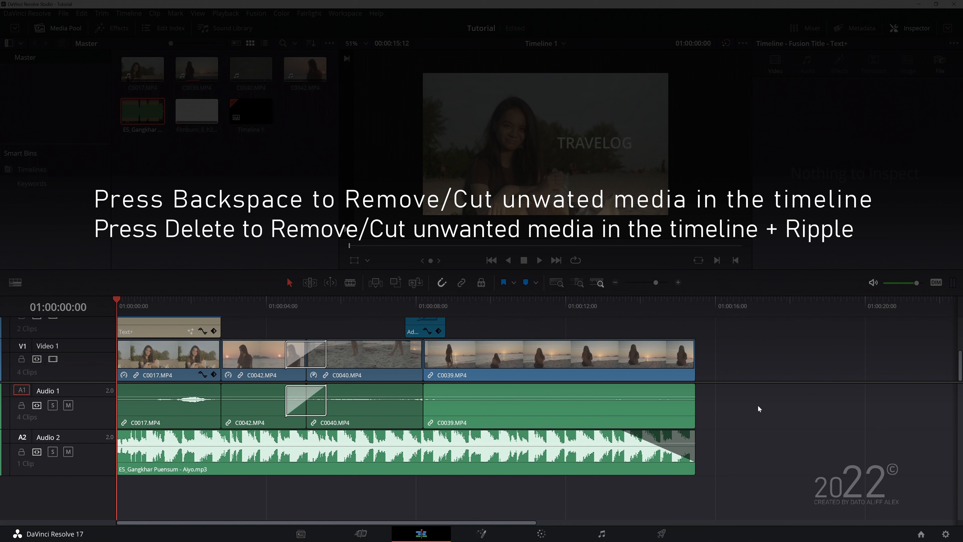
Step: Remove all camera audio clips from Audio 1 without rippling and move the music clip up to Audio 1 at the timeline start
left_click_drag(762, 406, 166, 412)
key("BackSpace")
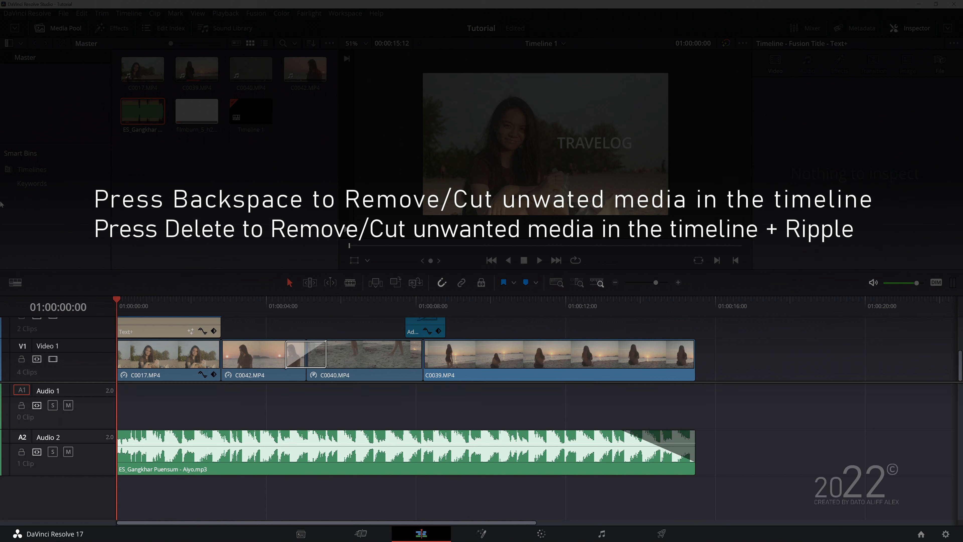
left_click_drag(158, 440, 166, 421)
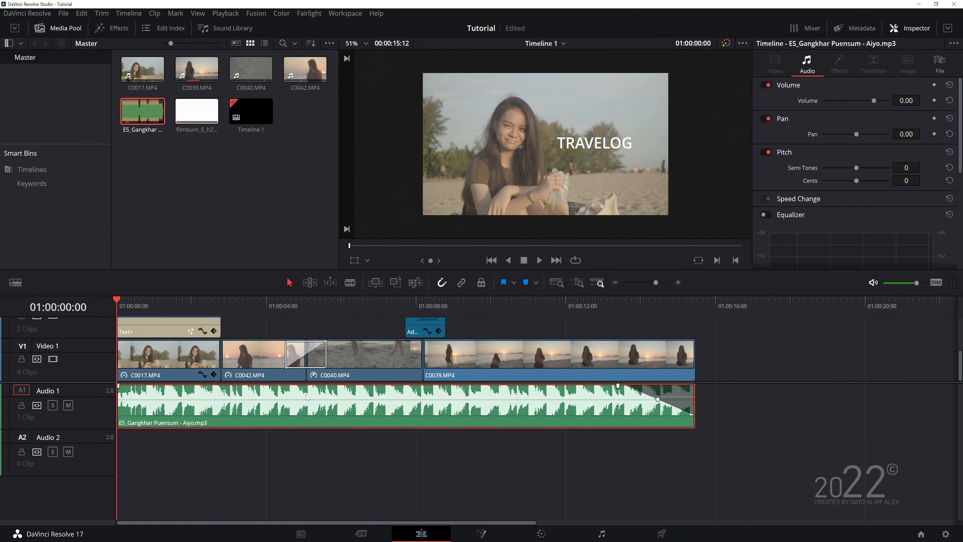
Step: Play and scrub through the timeline with its music, and compare it with the VEGAS Pro reference project
scroll(82, 397, "up", 1)
left_click_drag(82, 396, 82, 436)
key("space")
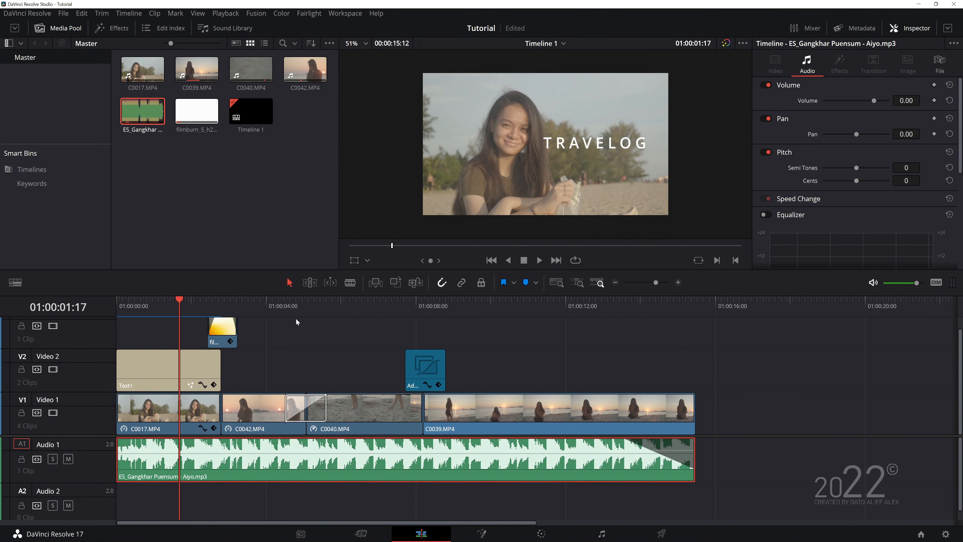
left_click_drag(267, 308, 511, 311)
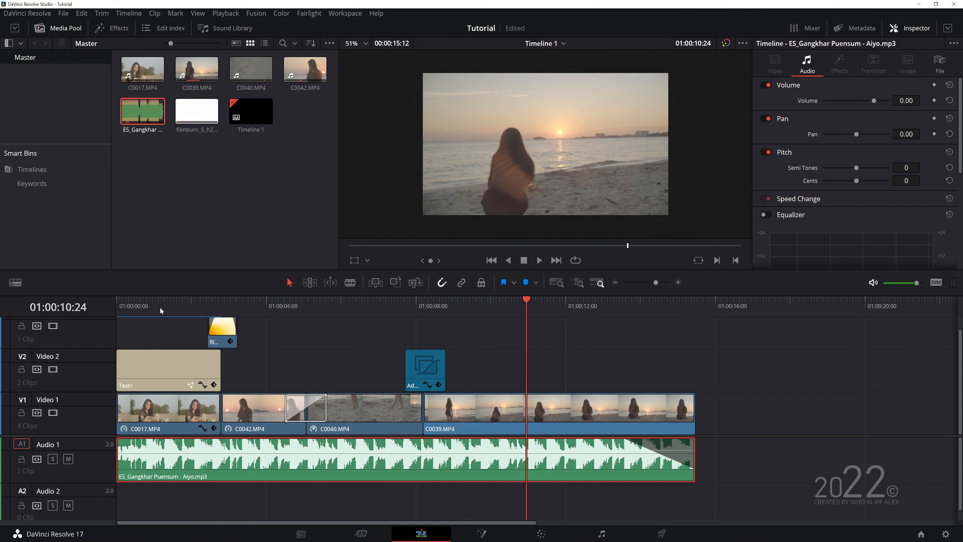
left_click(170, 309)
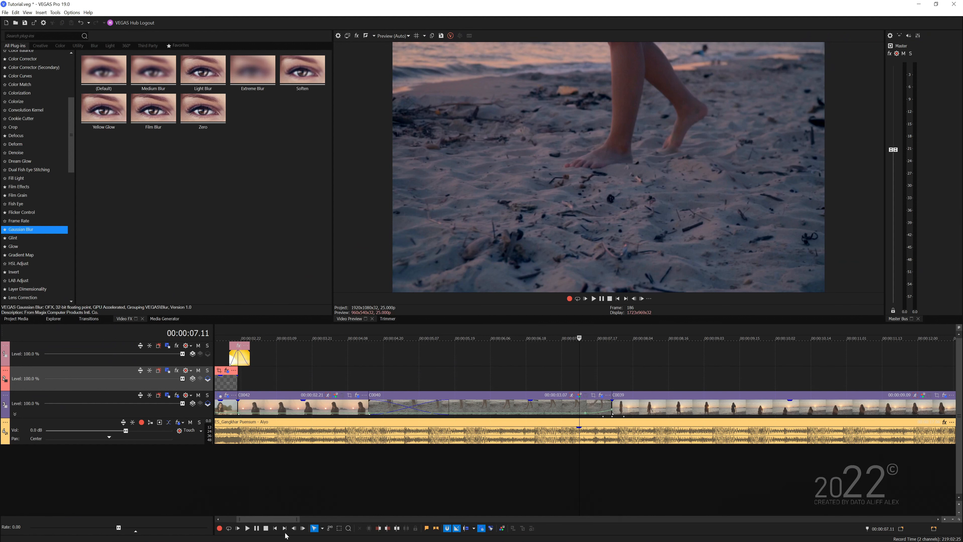
left_click(299, 395)
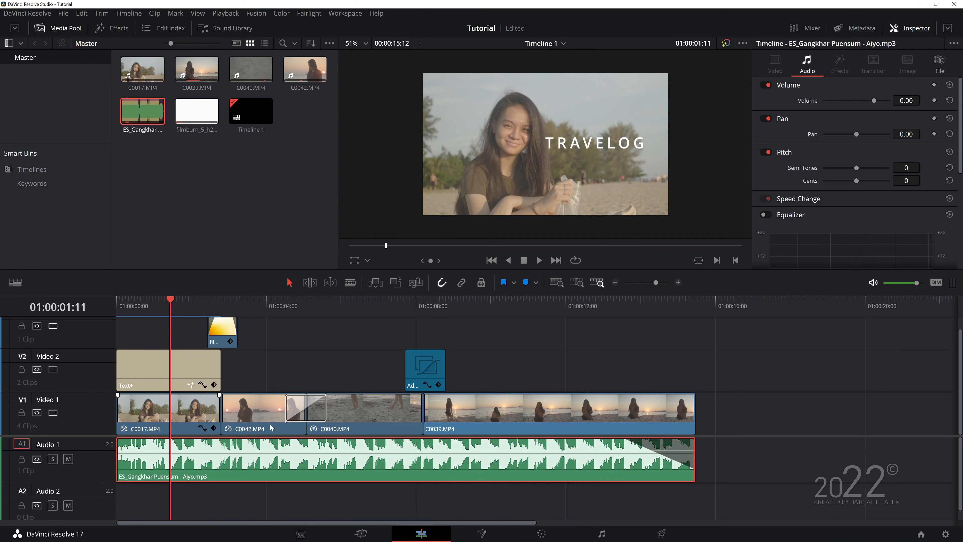
Step: Switch to color grading, hide the stills gallery and give clip 01 a contrast S-curve with lowered shadows and raised highlights
left_click(541, 533)
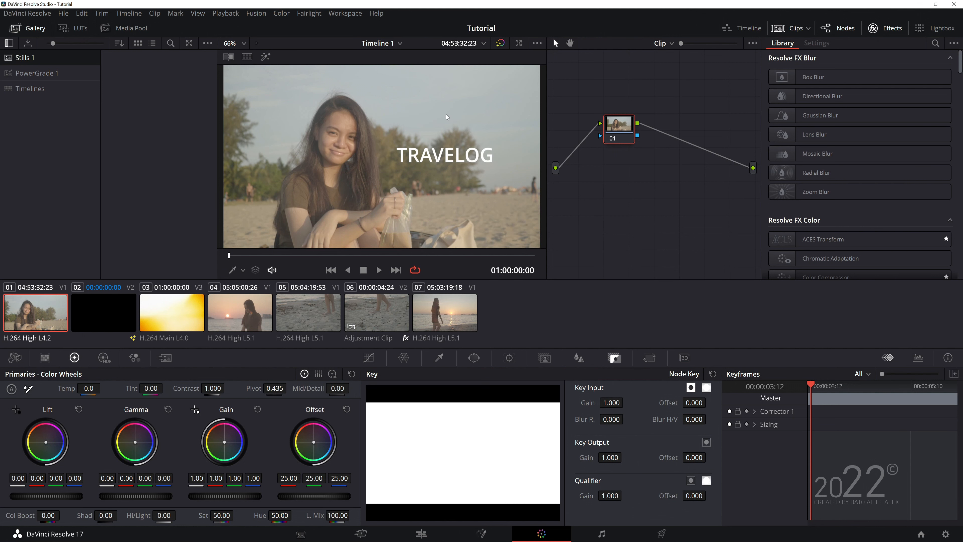
left_click(49, 27)
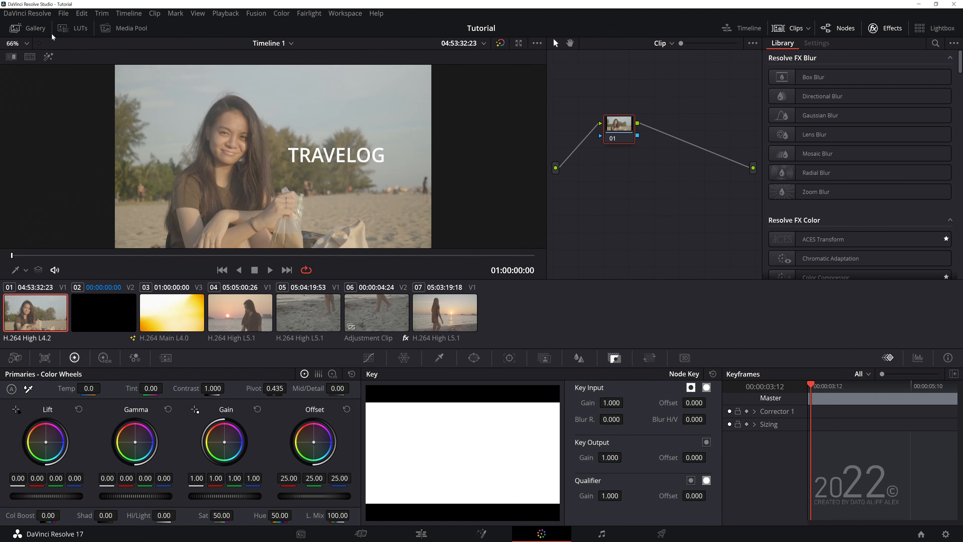
left_click_drag(618, 140, 615, 139)
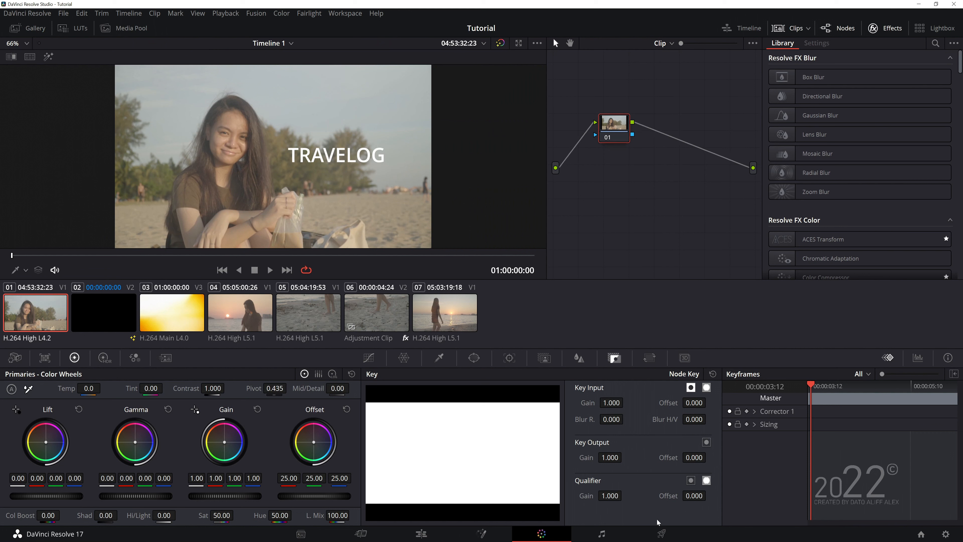
left_click(368, 358)
left_click_drag(422, 484, 443, 484)
left_click_drag(500, 455, 518, 430)
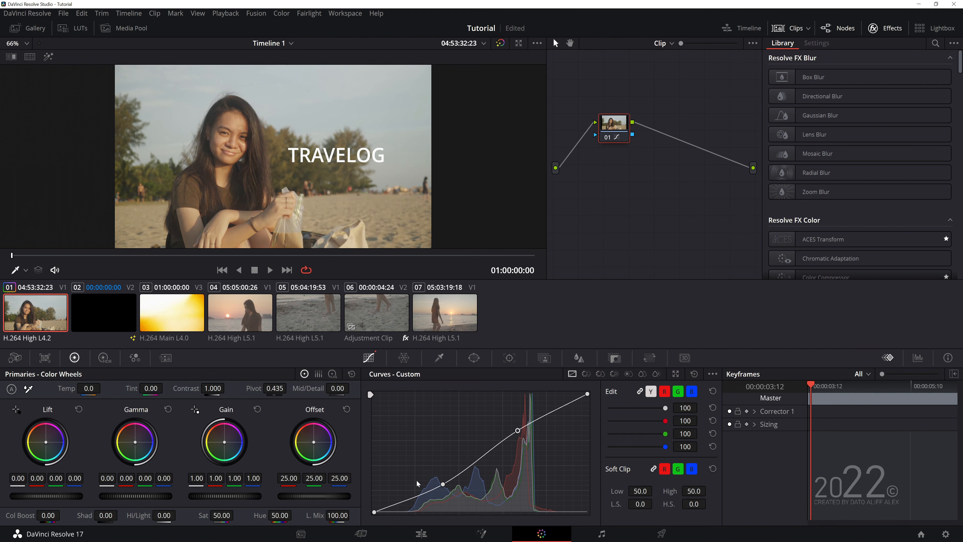
left_click_drag(443, 486, 444, 490)
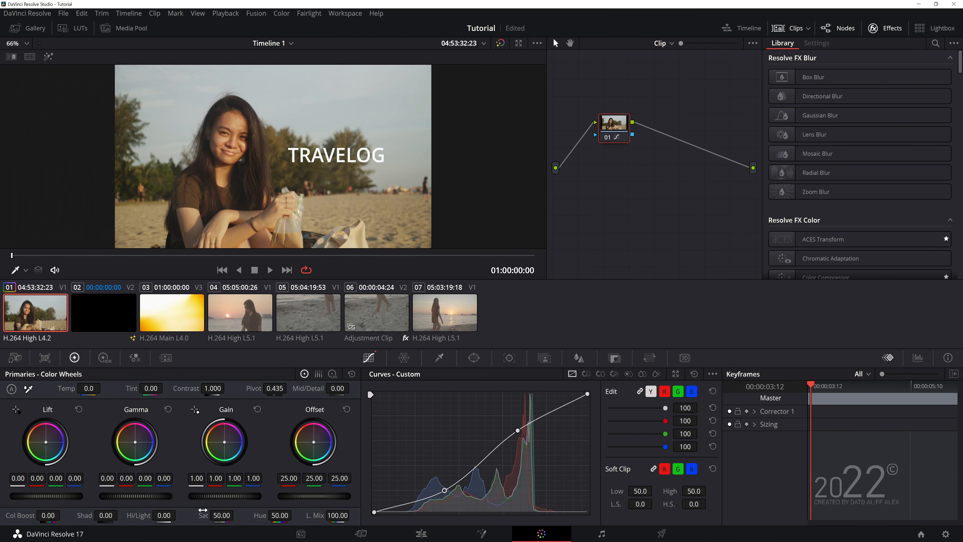
Step: Grade clip 01 with saturation 65.40, temperature -1330 and a slight red gamma shift, and deepen the shadows of its curve
left_click_drag(222, 515, 256, 515)
left_click_drag(90, 388, 103, 387)
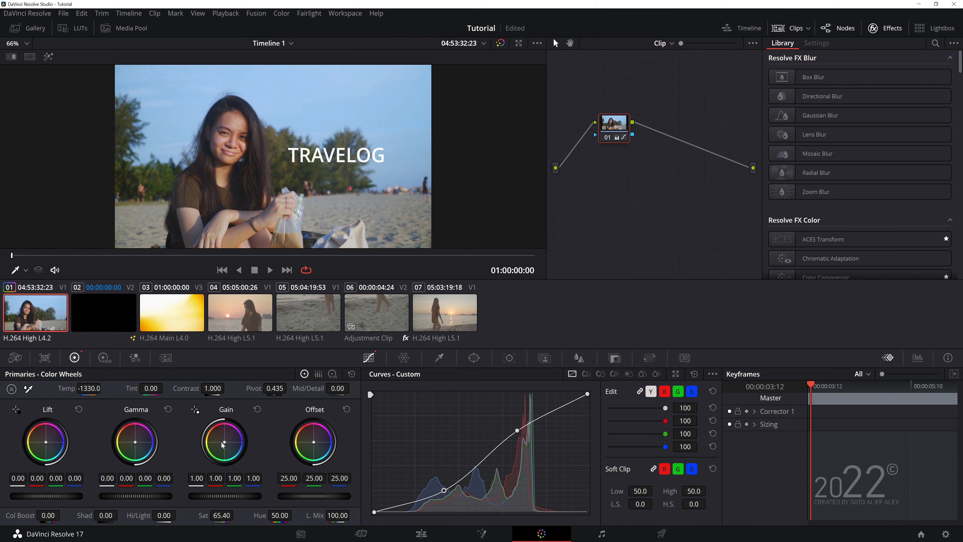
left_click_drag(224, 441, 225, 443)
key("ctrl+z")
left_click_drag(135, 444, 136, 444)
mouse_move(443, 490)
left_mouse_down()
mouse_move(441, 482)
mouse_move(437, 499)
left_mouse_up()
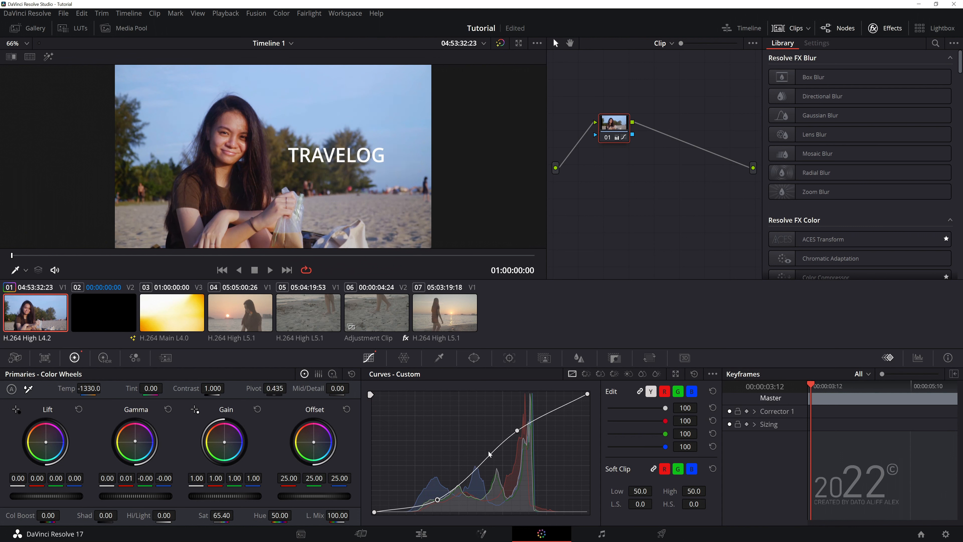
left_click_drag(517, 430, 518, 433)
Step: Copy the grade of clip 01 to clip 04, reshape its curve and warm its gain to red 1.07, green 0.99 and blue 0.93
left_click(240, 312)
middle_click(36, 313)
left_click_drag(437, 500, 444, 499)
left_click_drag(518, 434, 529, 423)
left_click_drag(443, 499, 437, 490)
left_click_drag(229, 446, 226, 440)
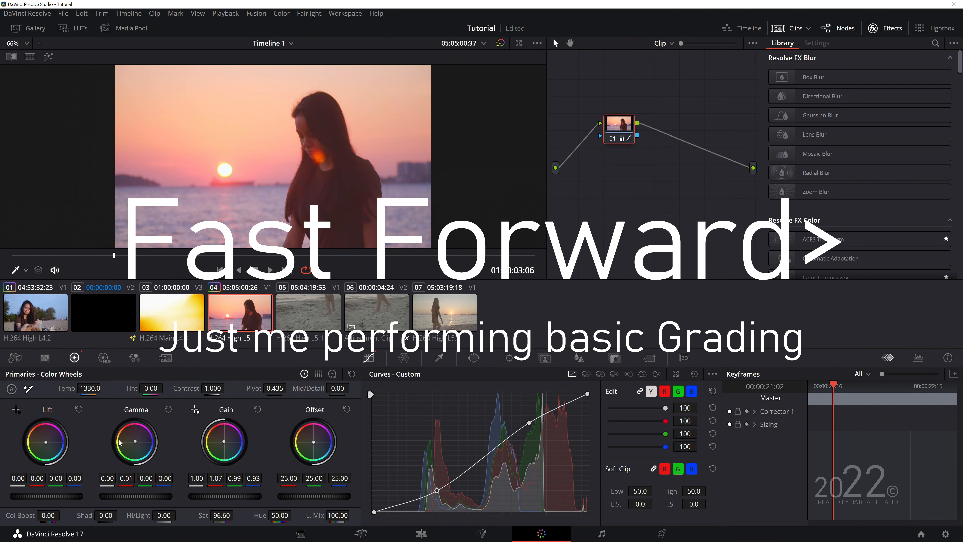
left_click(445, 313)
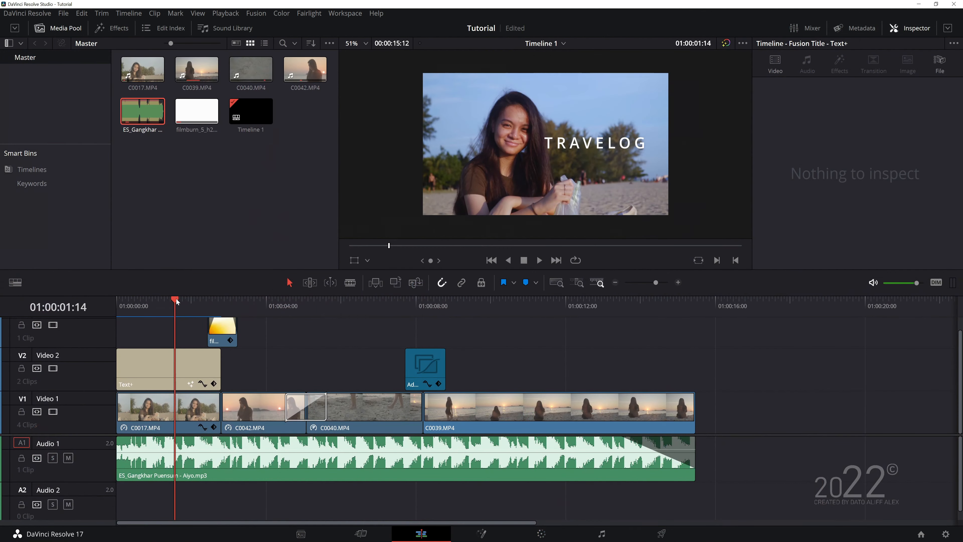
Step: Hide the Media Pool and Inspector on the Edit page and compare the graded timeline with the VEGAS Pro reference project
left_click(57, 28)
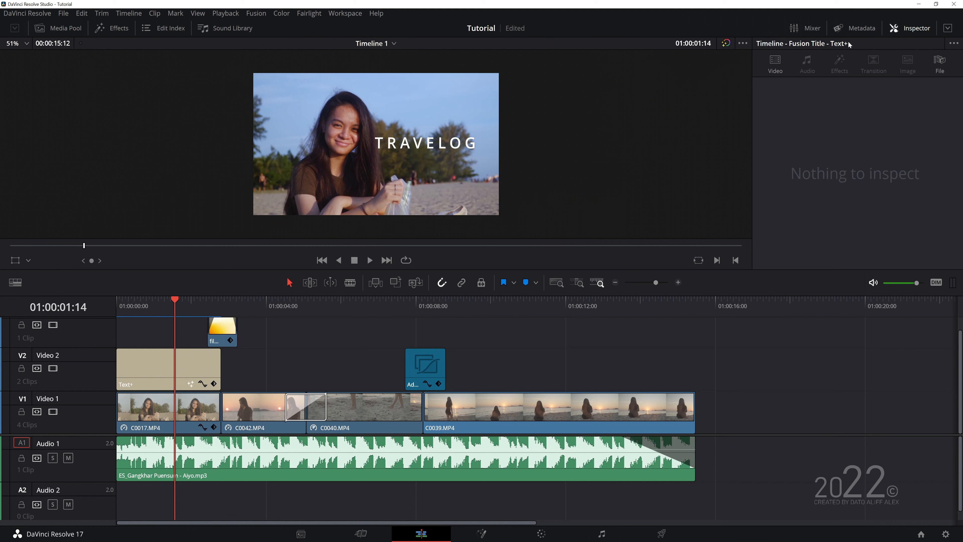
left_click(915, 28)
left_click(190, 310)
mouse_move(190, 311)
left_mouse_down()
mouse_move(307, 310)
mouse_move(175, 310)
left_mouse_up()
left_click_drag(161, 345, 153, 351)
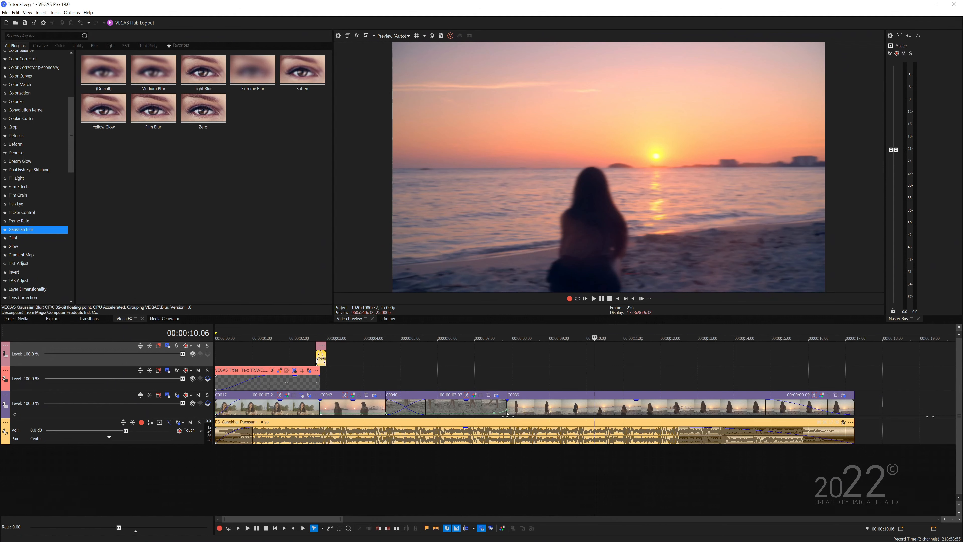
left_click(686, 375)
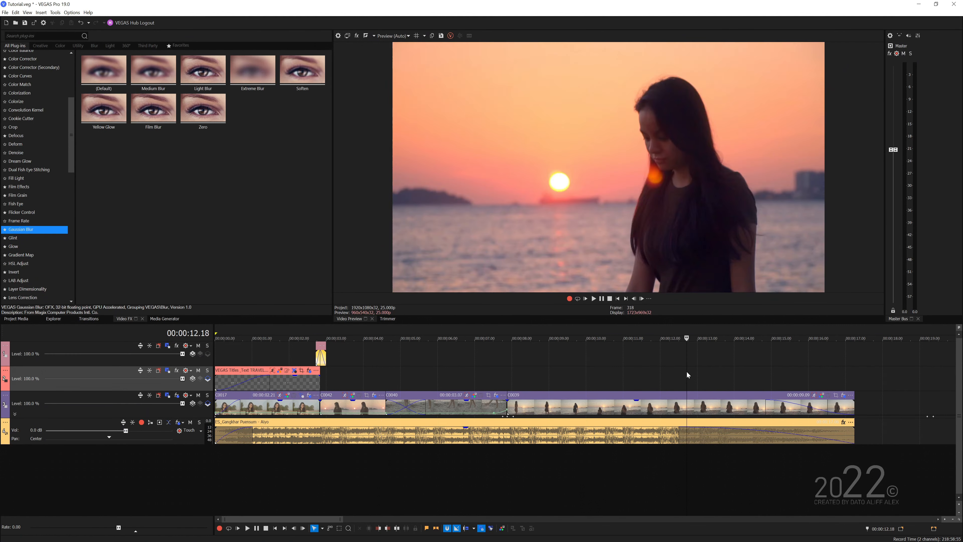
left_click(256, 364)
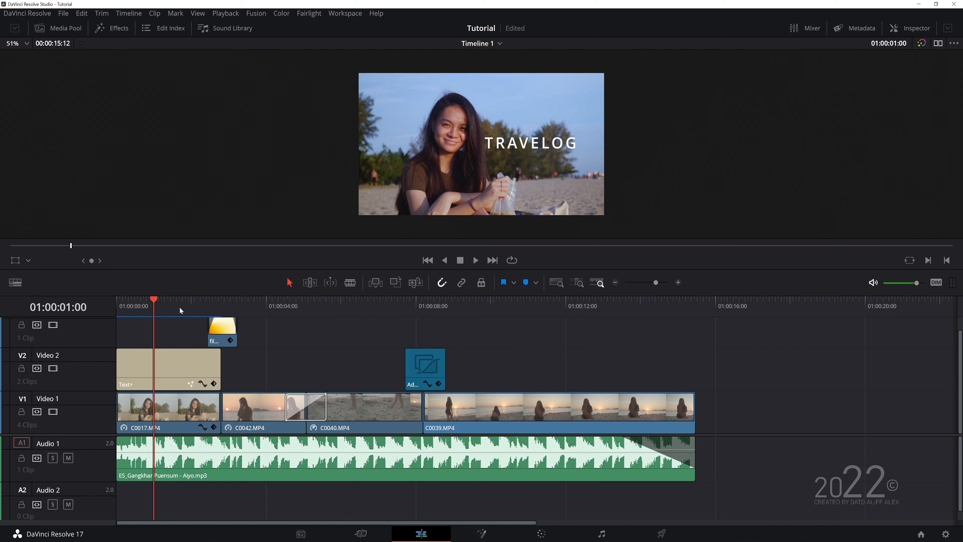
left_click(180, 310)
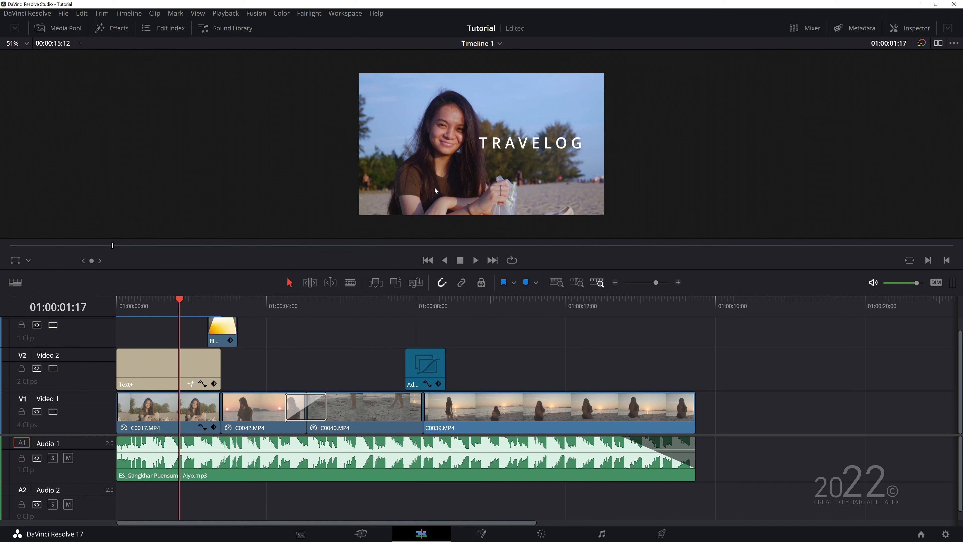
Step: Open the render settings and specify the filename edit with the Desktop as the output location
left_click(661, 535)
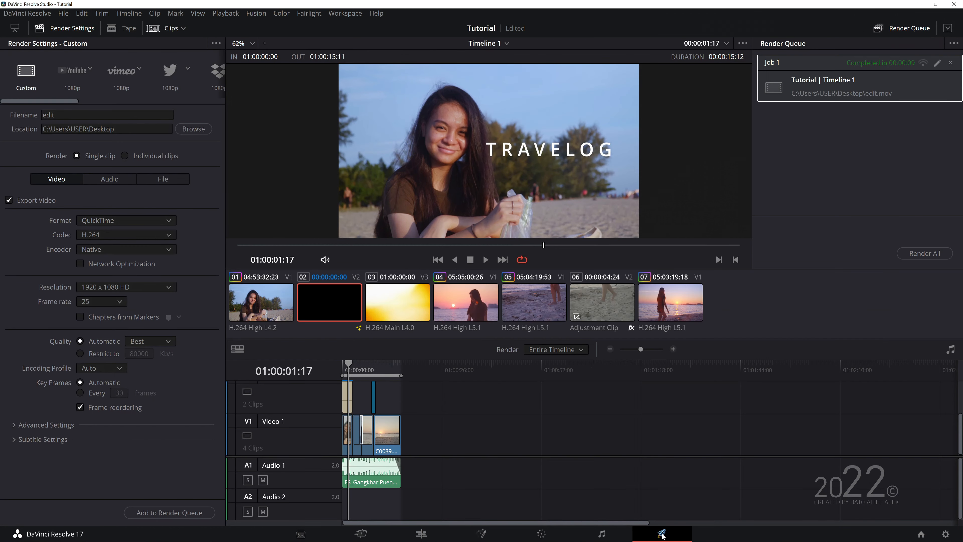
left_click(81, 115)
left_click(191, 129)
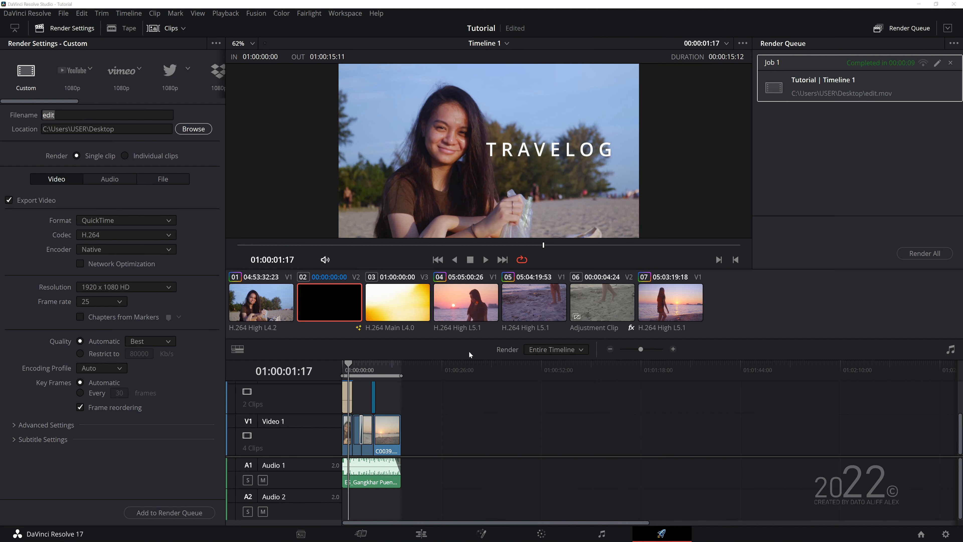
left_click(624, 458)
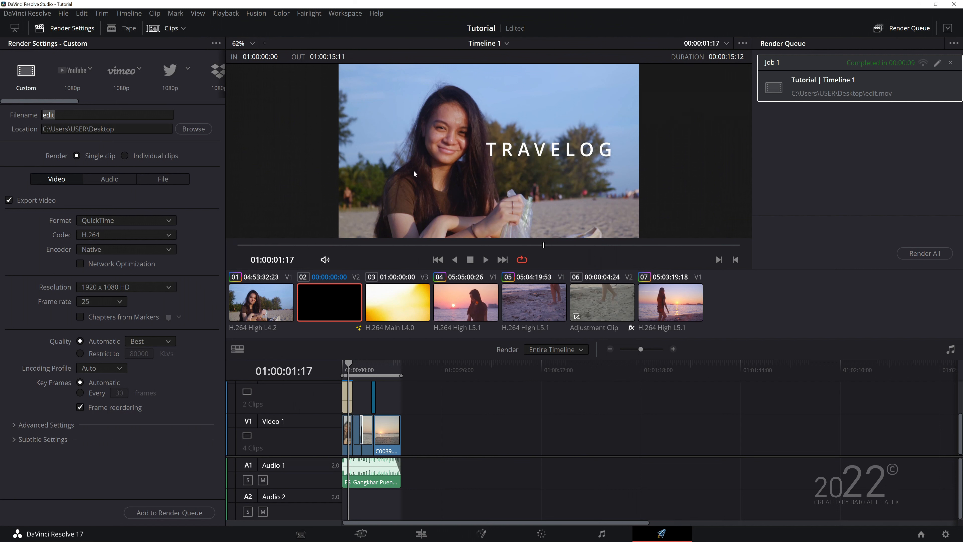
Step: Add the timeline to the render queue as a new job and start rendering it
left_click(153, 514)
left_click(568, 314)
left_click(929, 258)
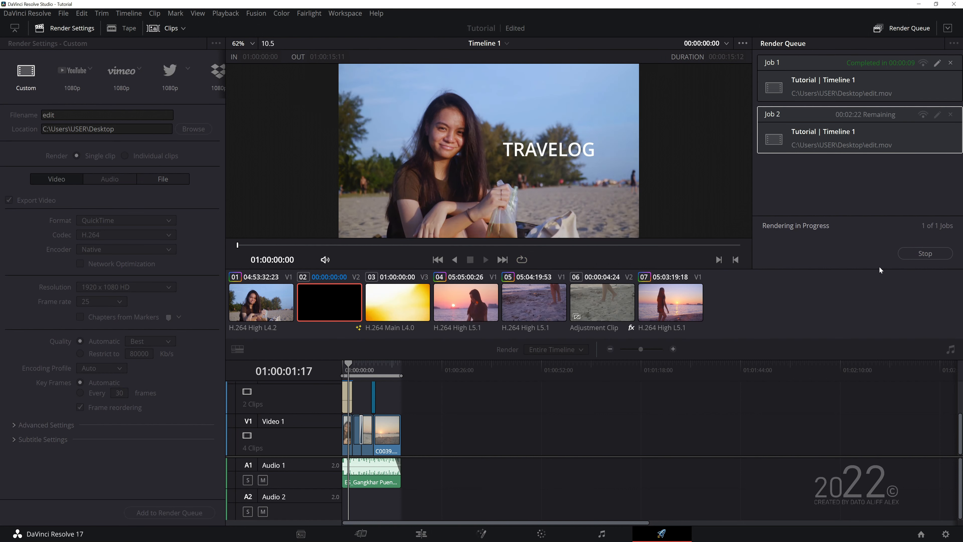